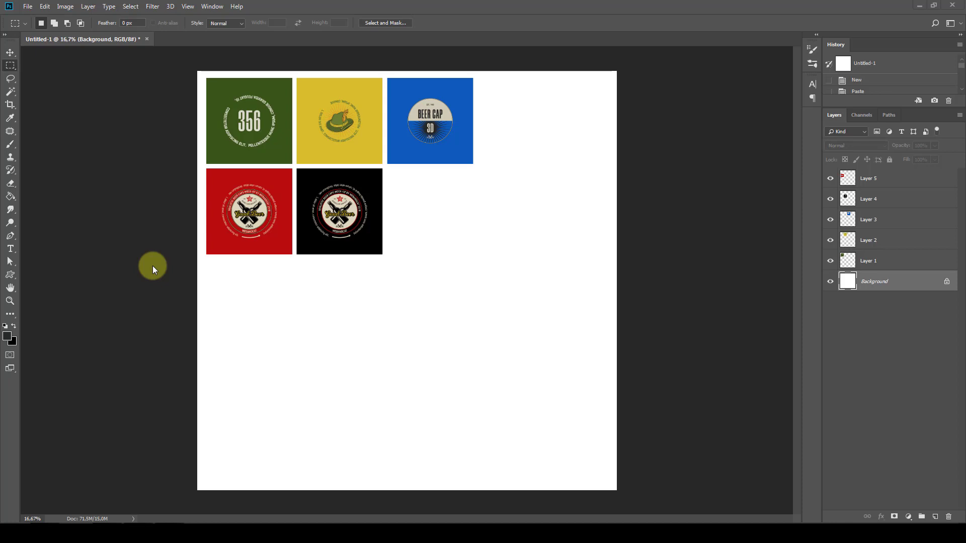
Step: Open the Scene-7 bottle-cap mockup file
click(153, 265)
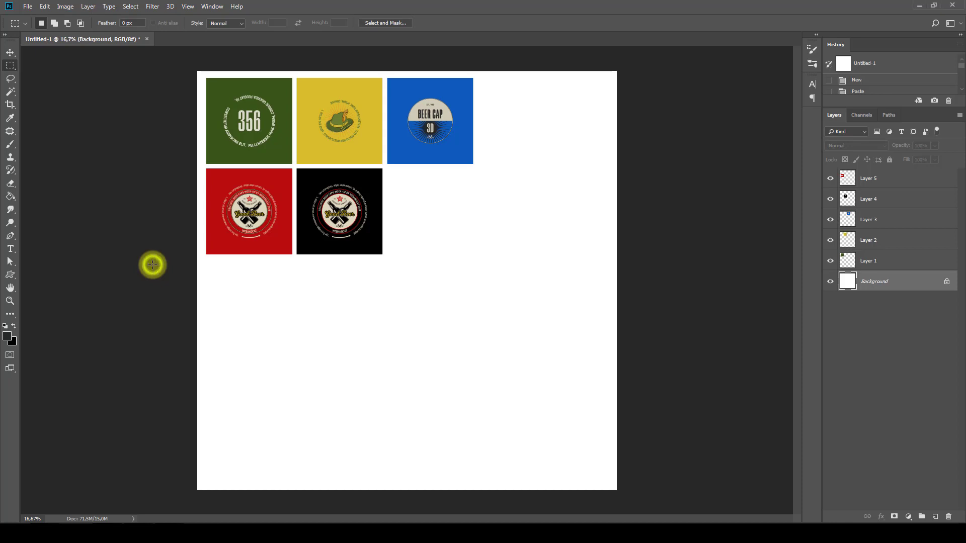
click(27, 5)
click(37, 28)
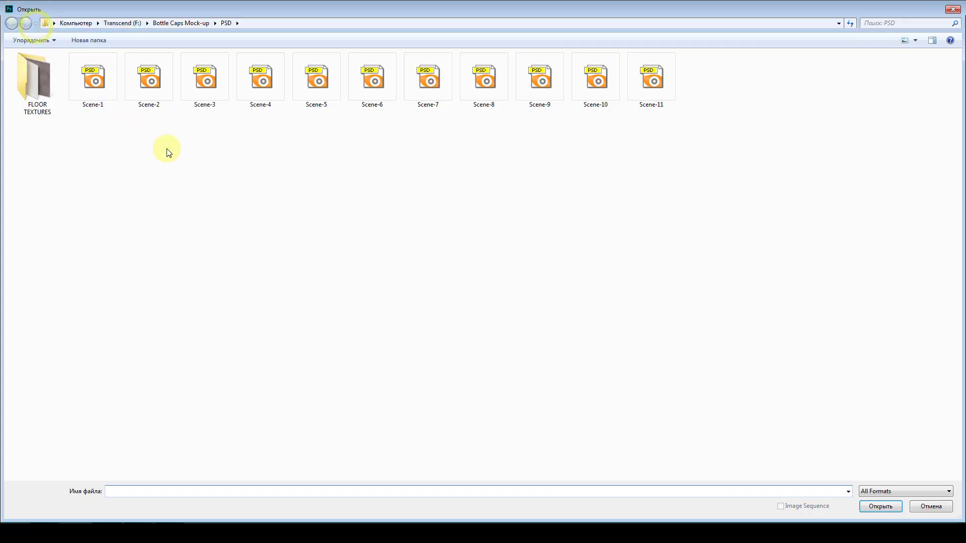
click(428, 91)
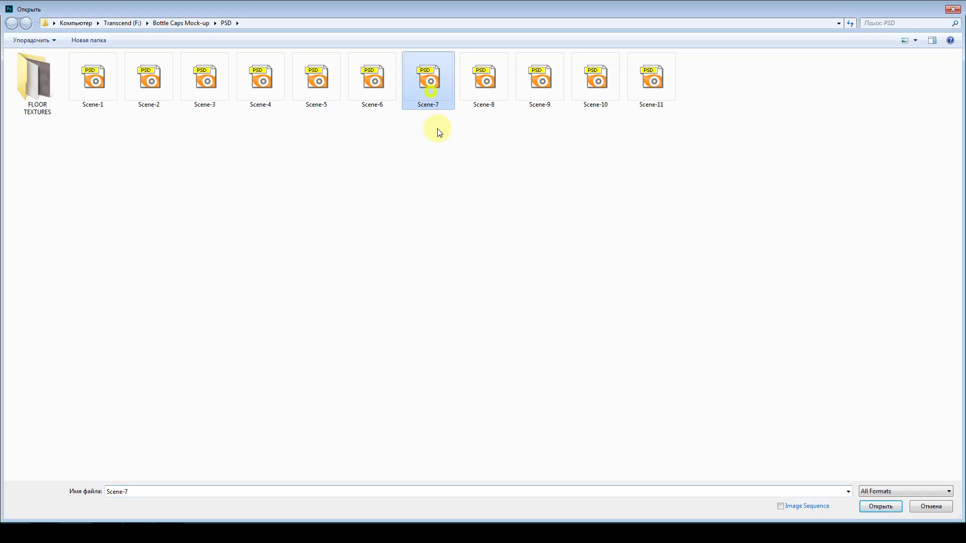
click(867, 508)
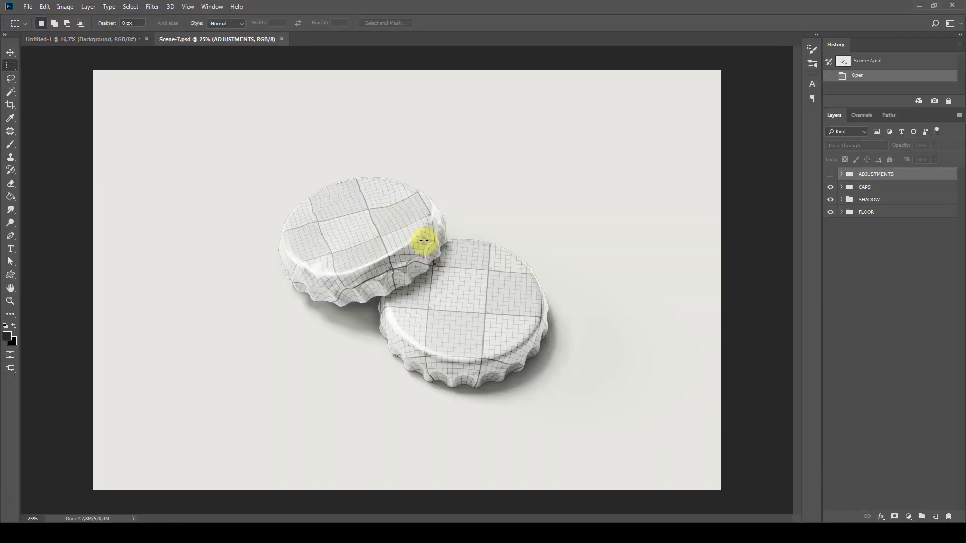
Step: Zoom in, fit the scene on screen, and zoom slightly into the two caps
click(10, 302)
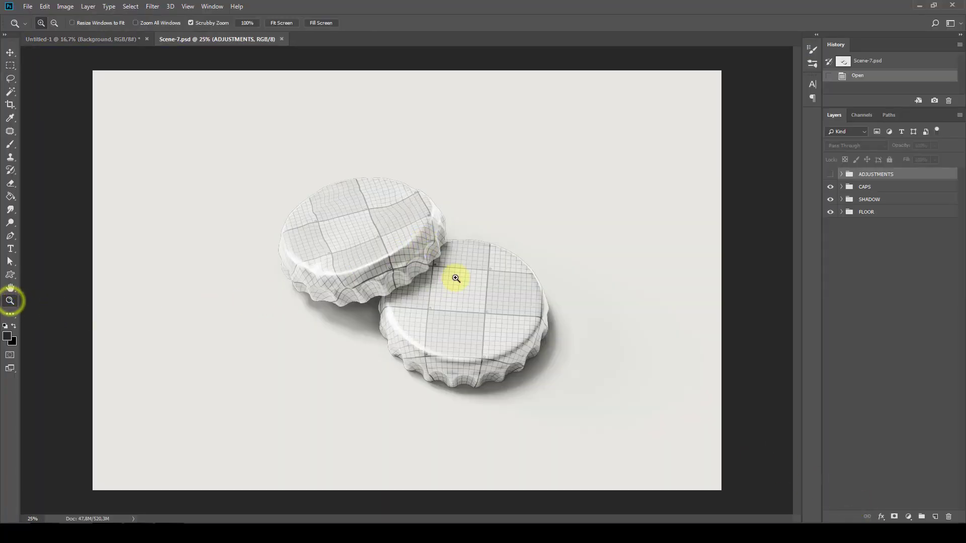
right_click(432, 277)
click(443, 290)
right_click(435, 280)
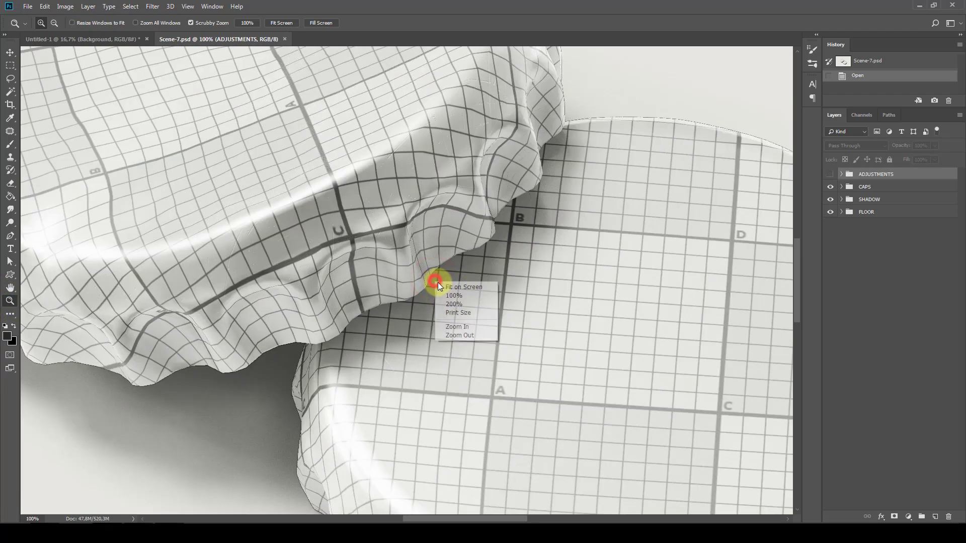
click(448, 286)
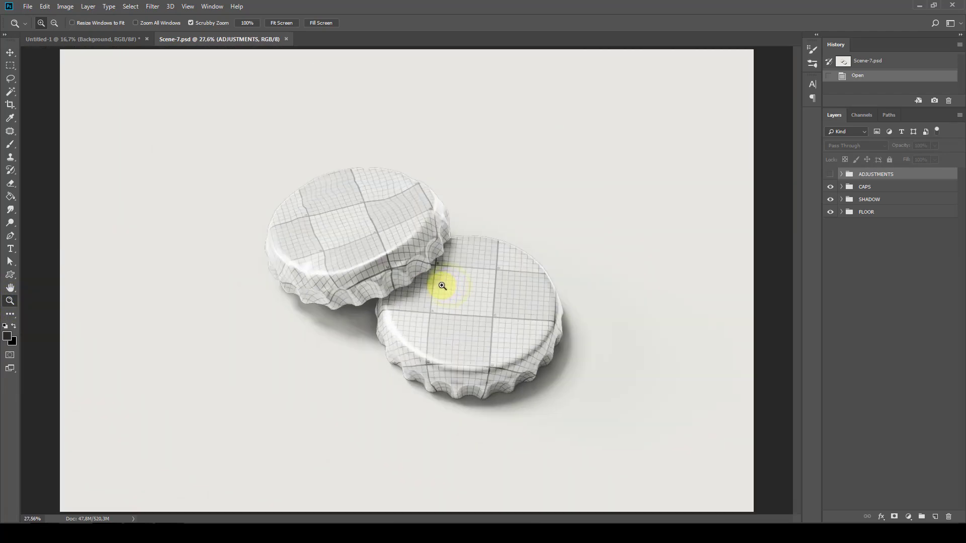
click(442, 285)
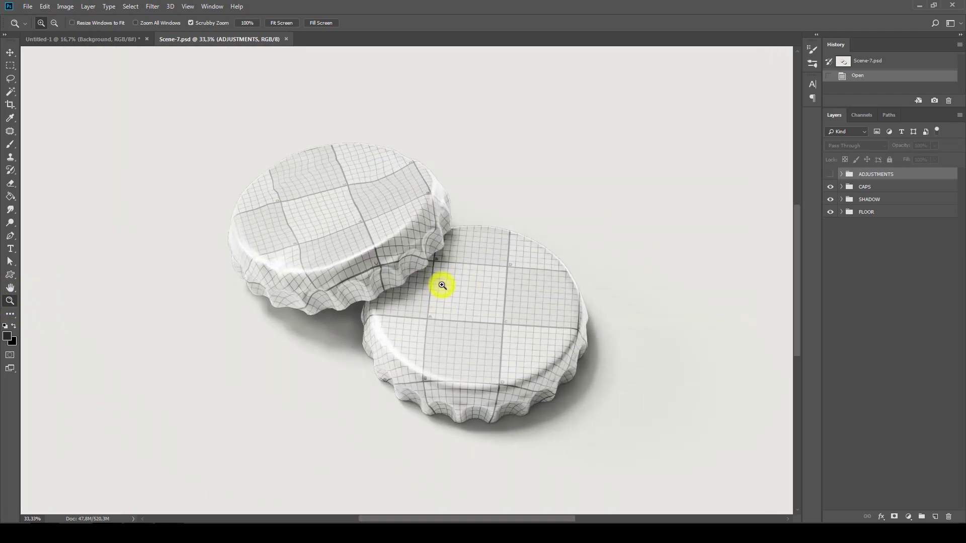
click(10, 65)
Step: Select all of the red Good Beer logo on Layer 5 and copy it
click(77, 38)
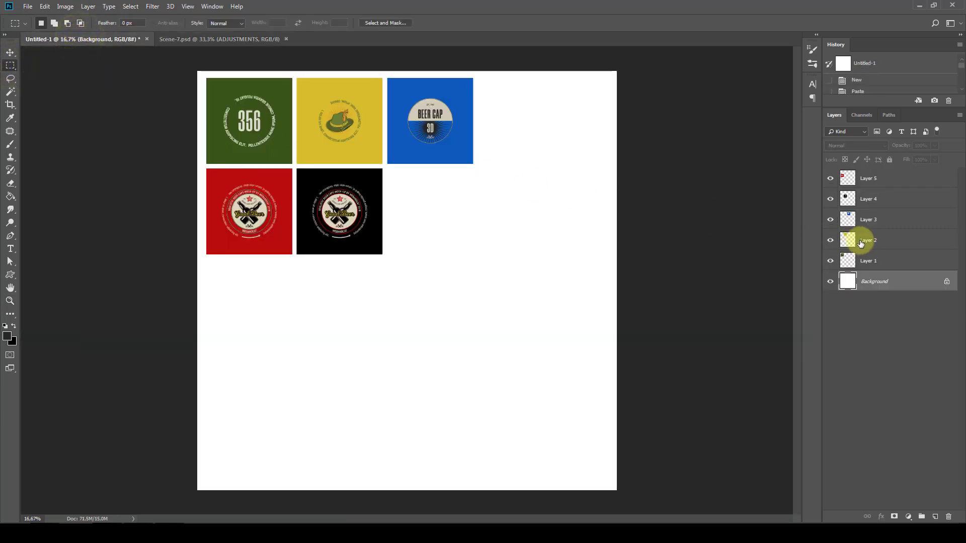
click(871, 185)
click(830, 178)
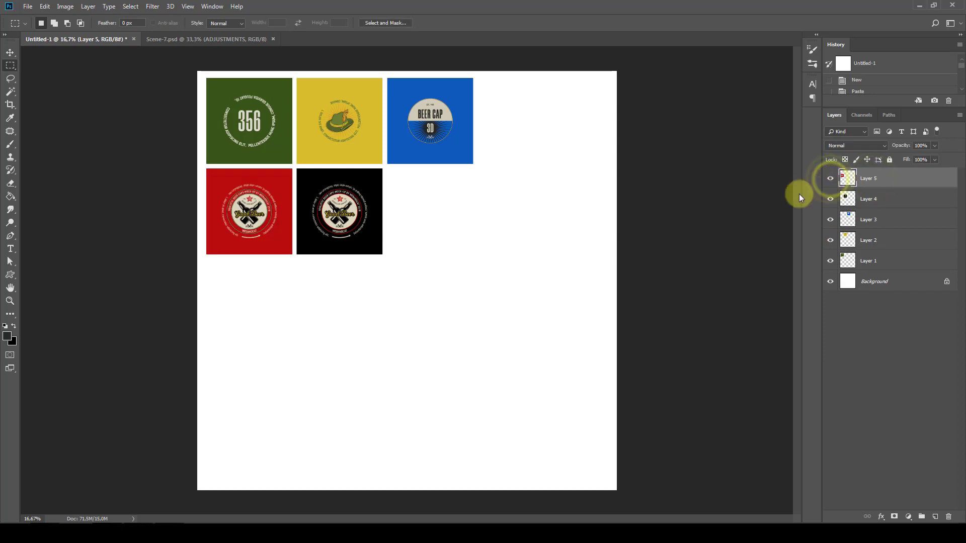
click(130, 7)
click(131, 17)
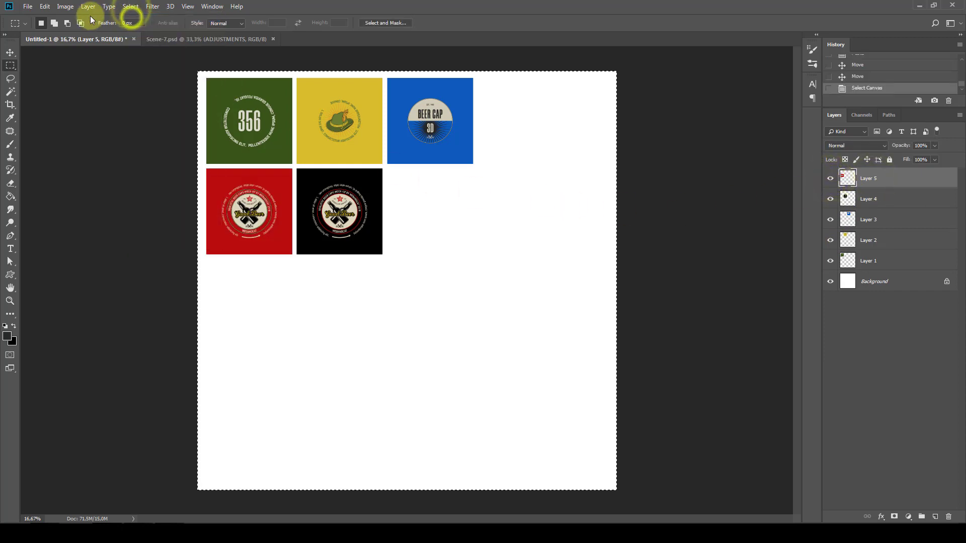
click(45, 6)
click(56, 74)
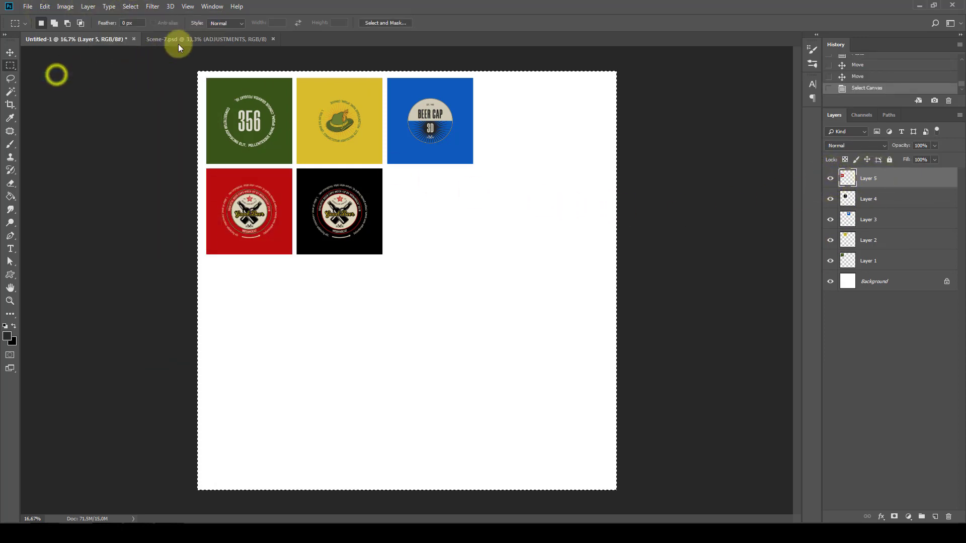
Step: In Scene-7, expand the CAPS group and select the 3D LAYER
click(179, 40)
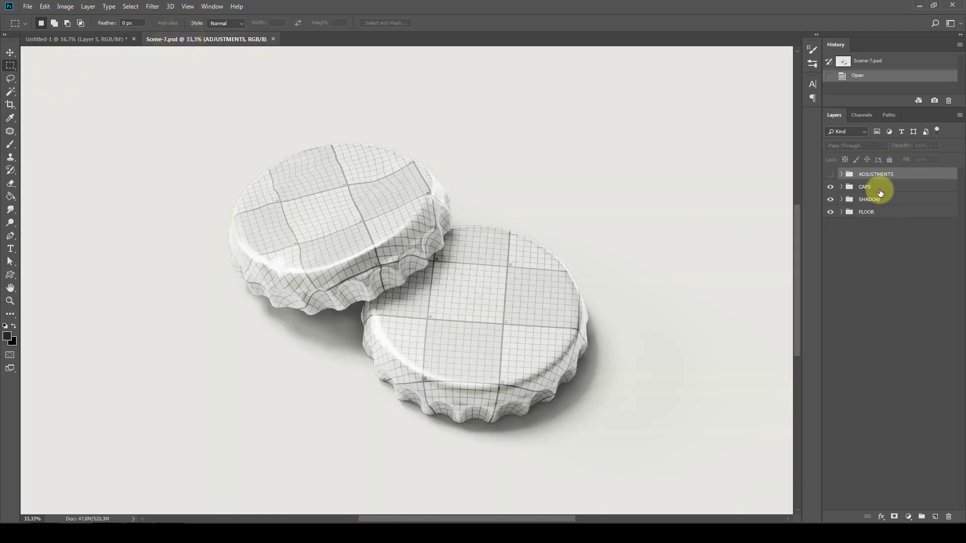
click(880, 190)
click(841, 186)
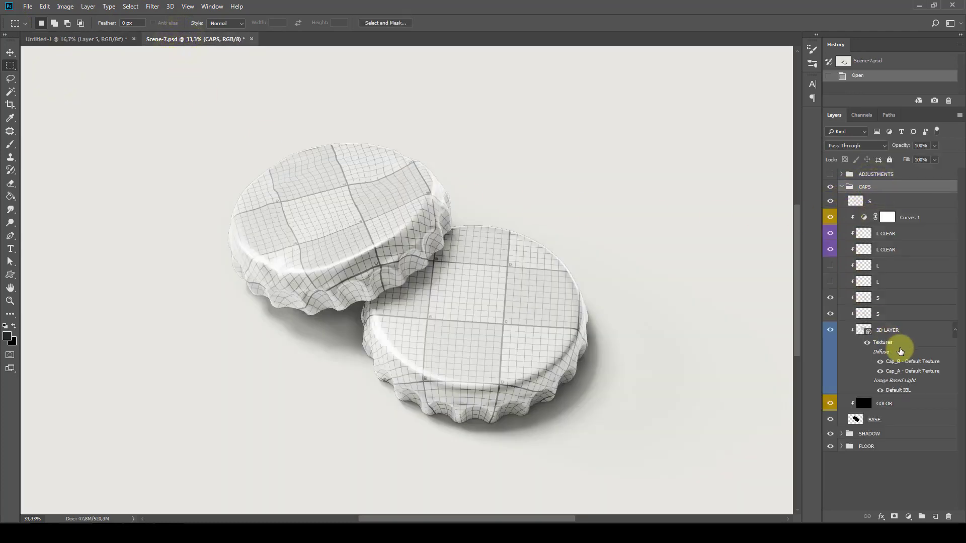
click(897, 330)
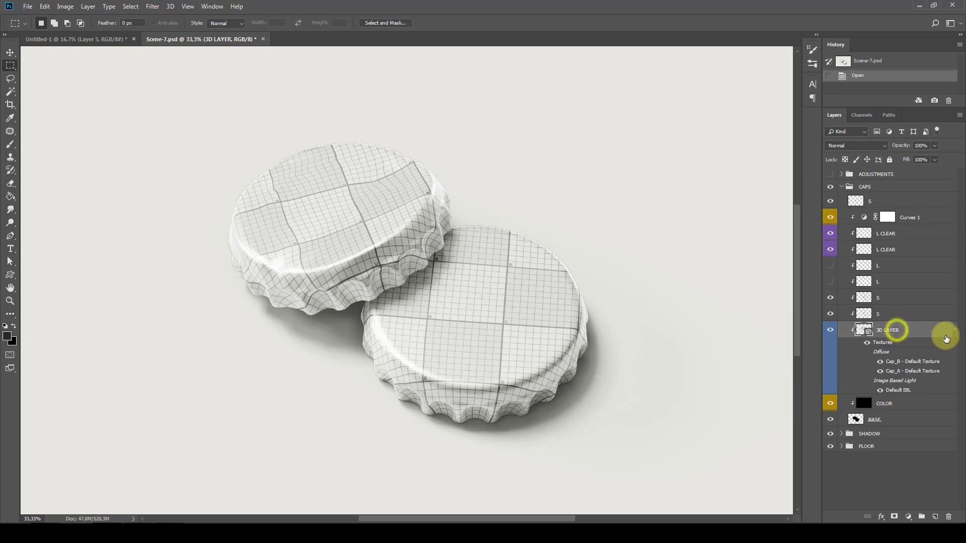
click(952, 330)
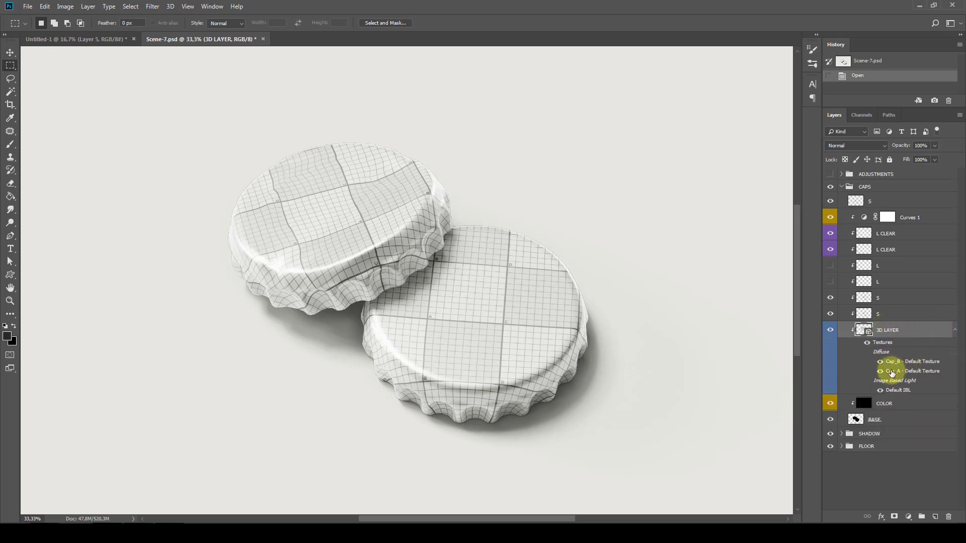
Step: Paste the red logo into the Cap_A texture, then save and close it
double_click(892, 374)
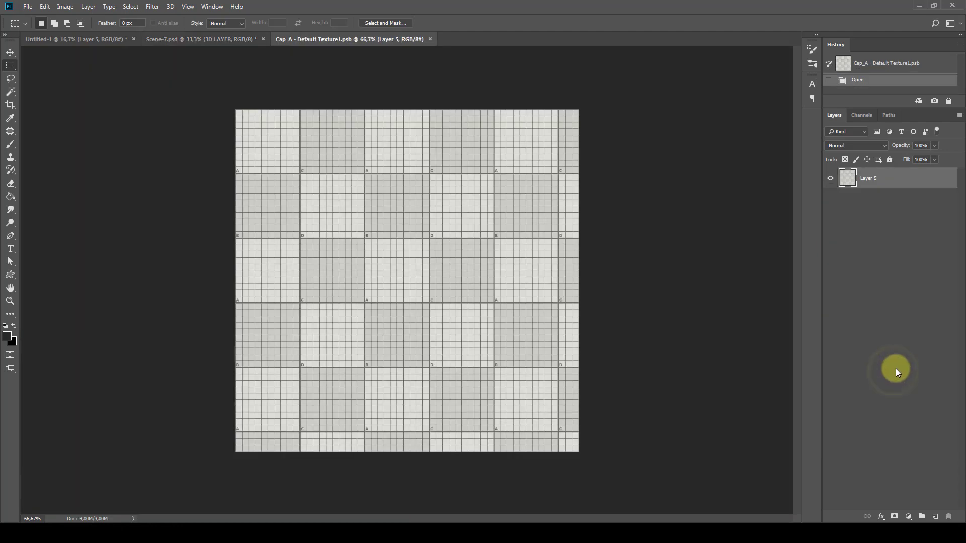
click(45, 12)
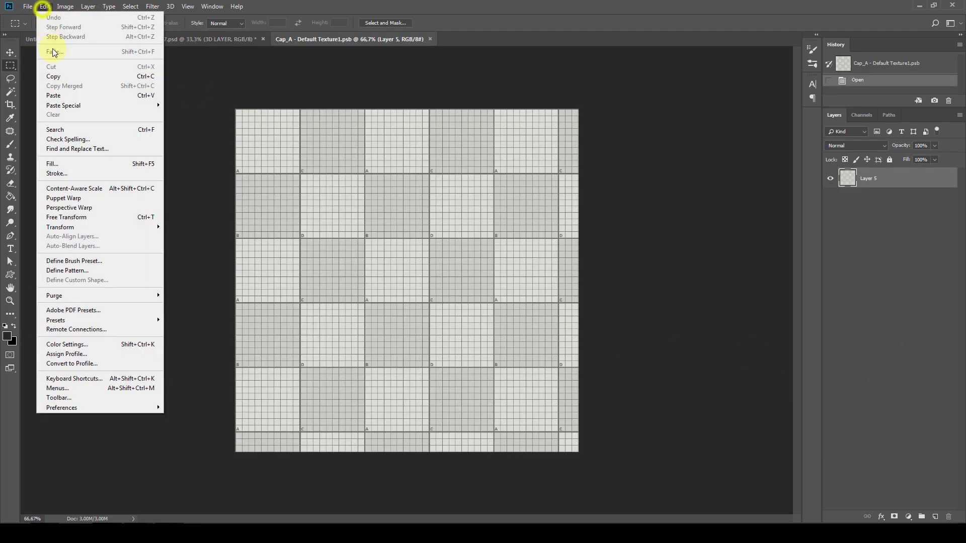
click(61, 98)
click(409, 39)
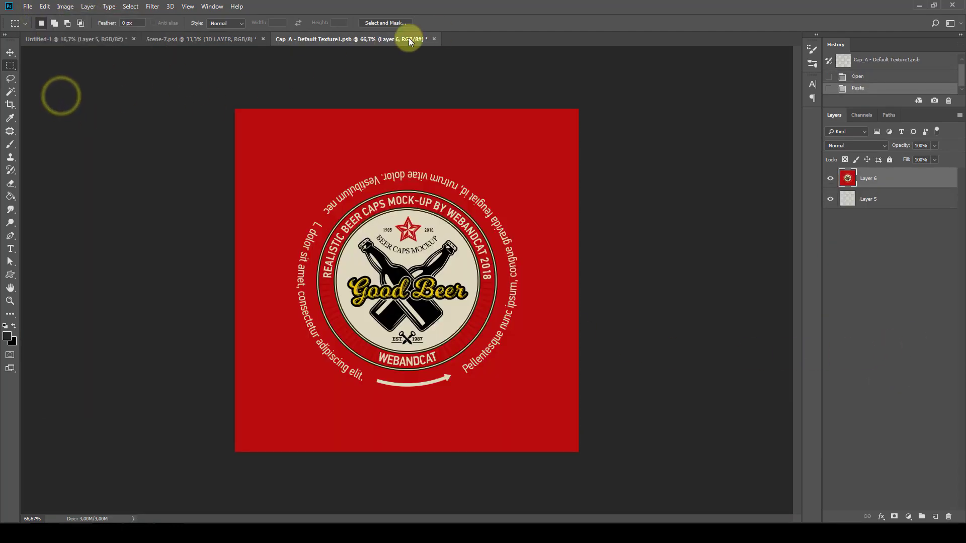
click(438, 197)
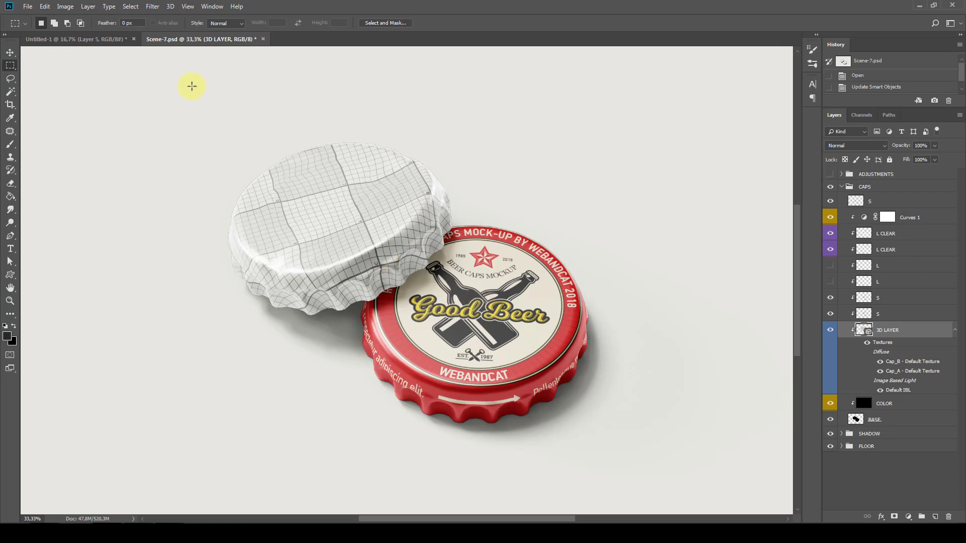
click(119, 40)
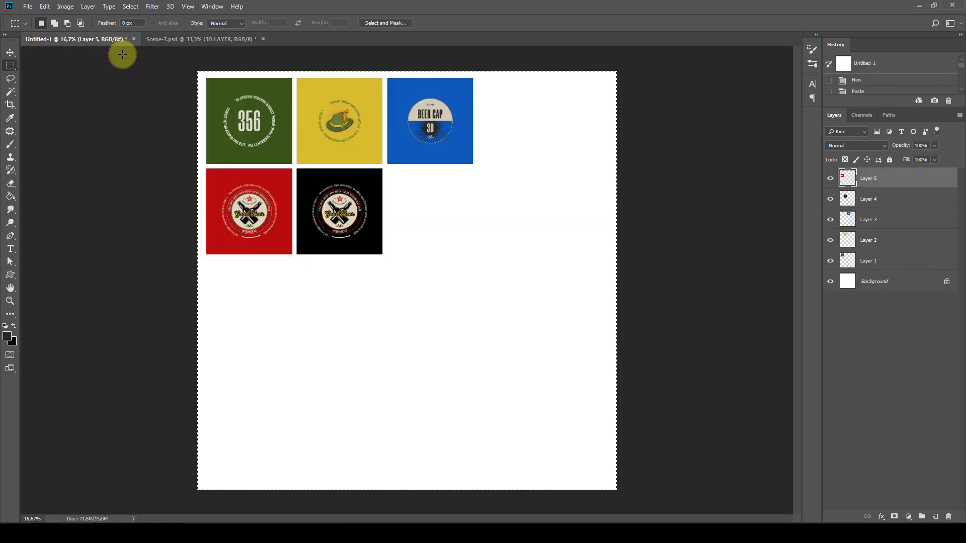
Step: Copy the black Good Beer logo from Layer 4 of the logo sheet
click(872, 206)
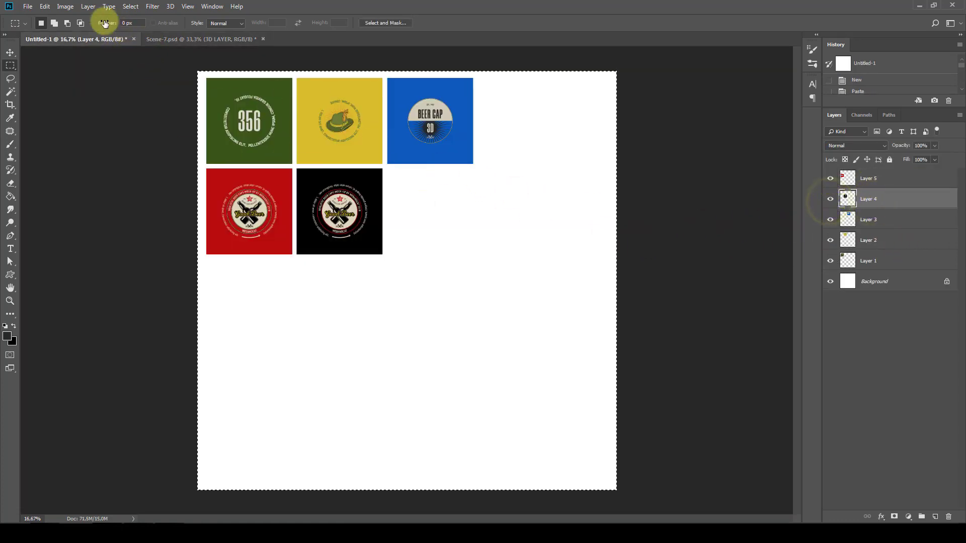
click(45, 7)
click(59, 76)
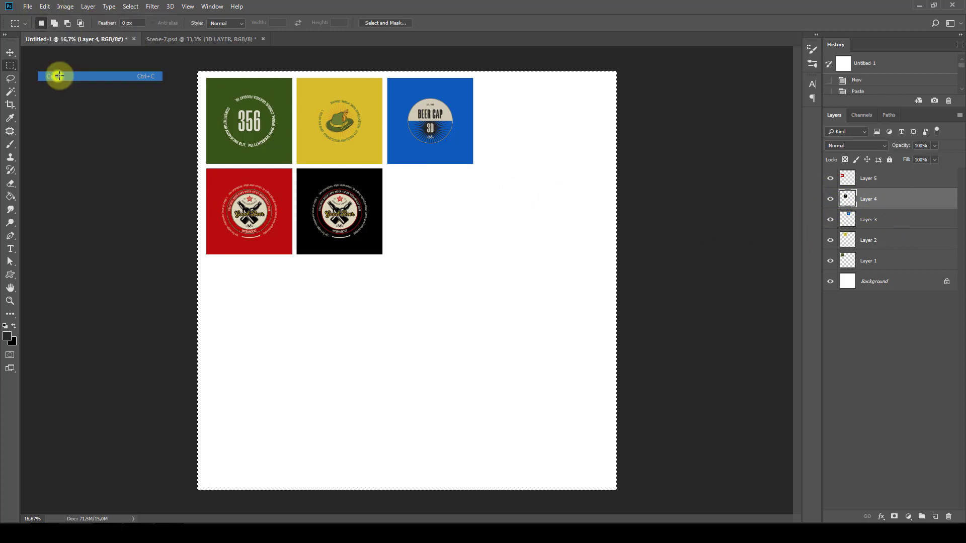
click(177, 39)
click(868, 374)
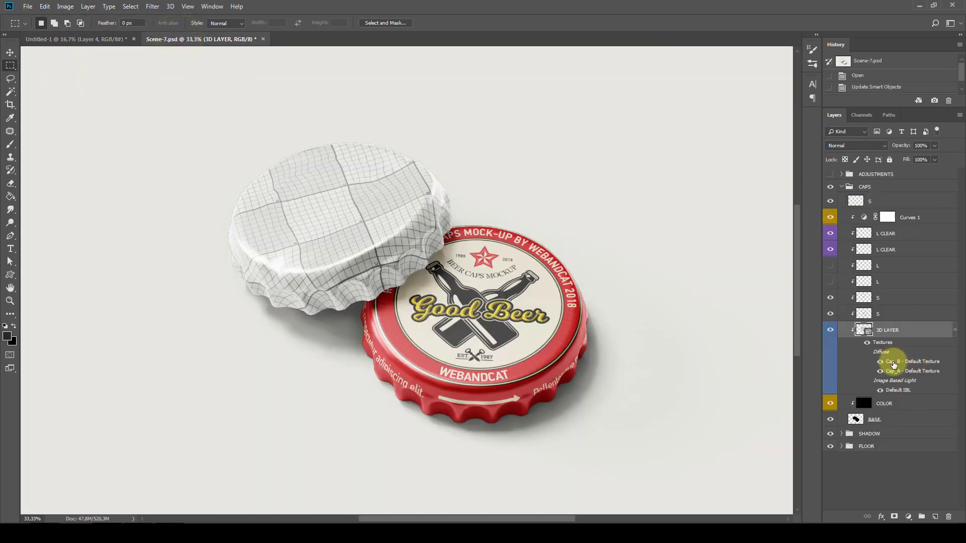
Step: Paste the black logo into the Cap_B texture, then save and close it
double_click(893, 363)
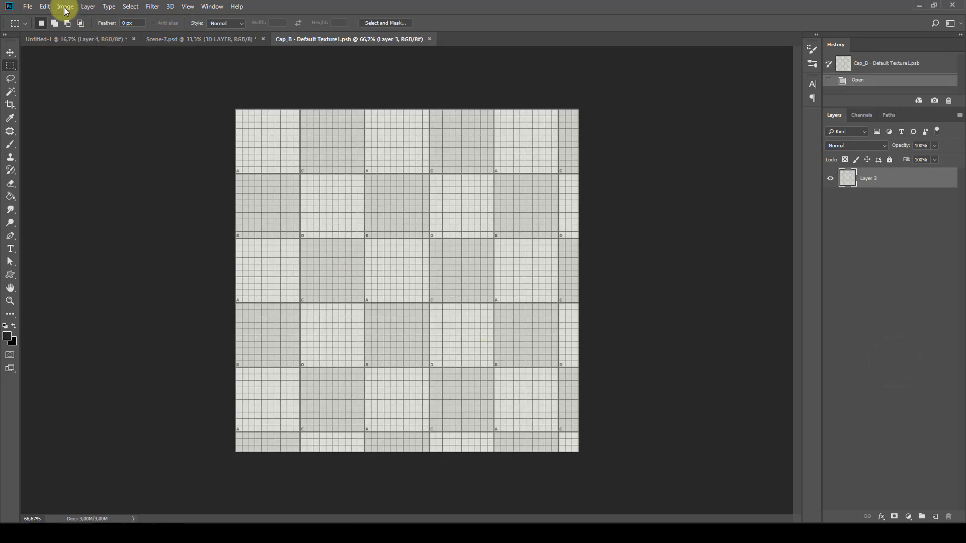
click(45, 6)
click(55, 95)
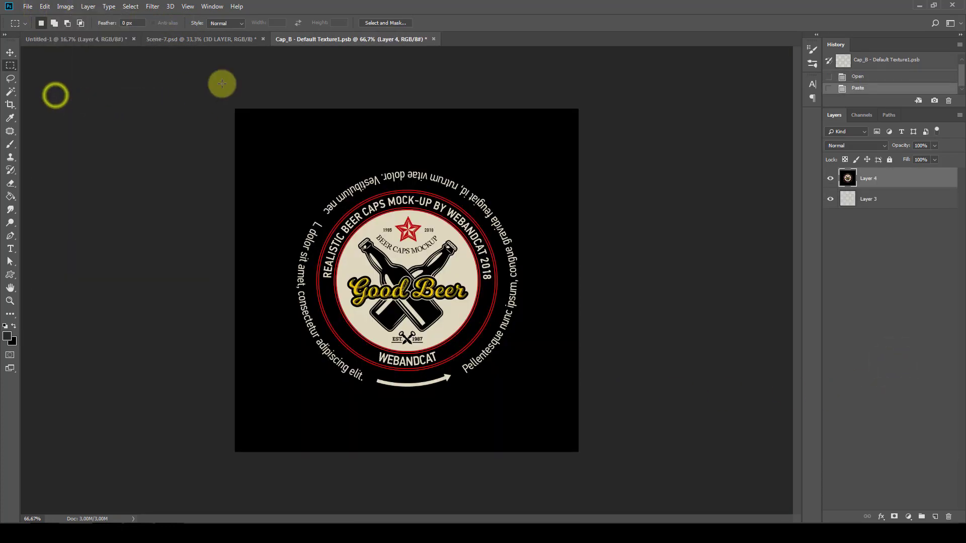
click(433, 39)
click(430, 194)
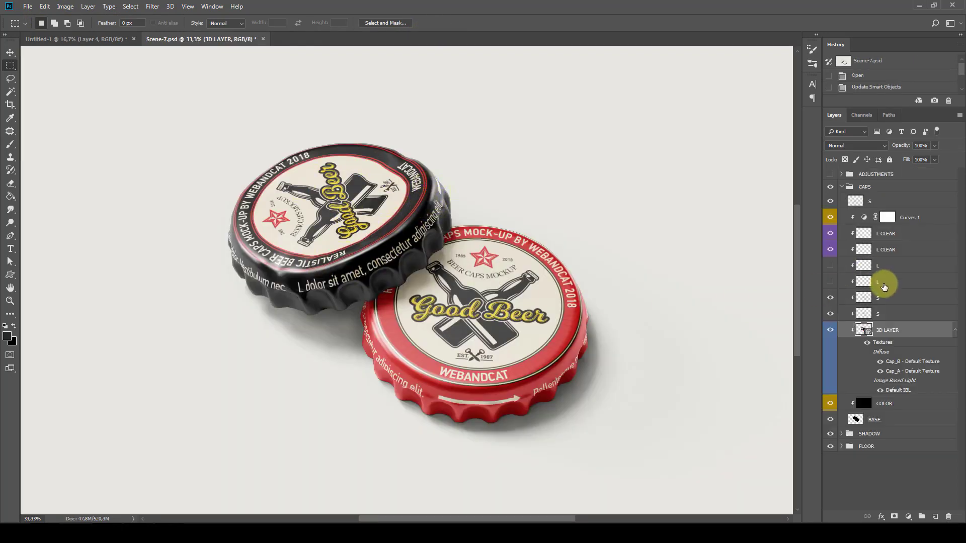
Step: Collapse CAPS, expand FLOOR, and edit the FLOOR smart object's contents
click(882, 285)
click(879, 265)
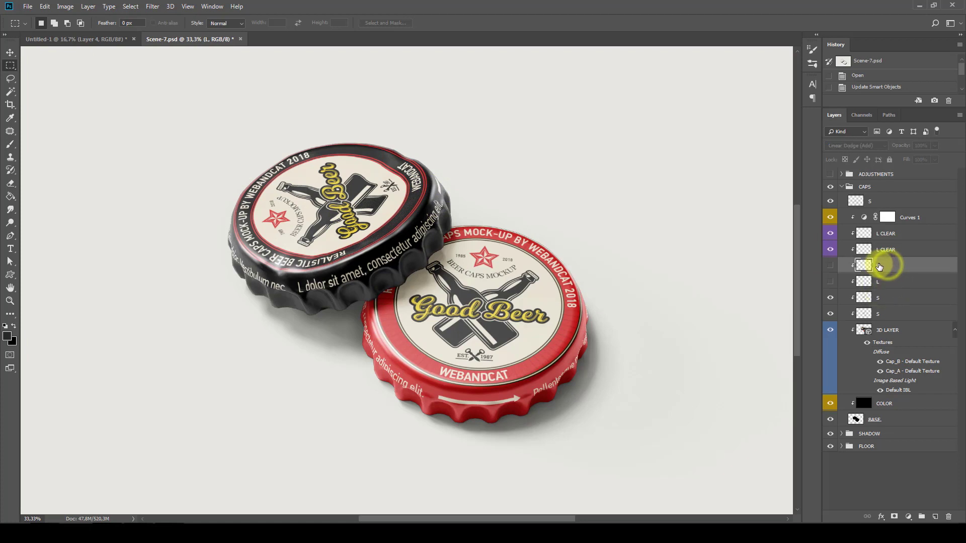
click(841, 187)
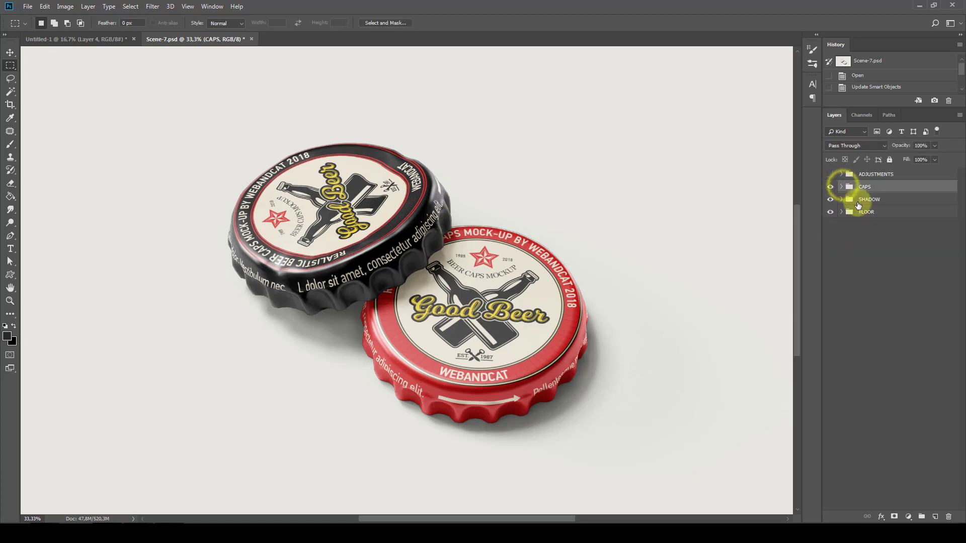
click(841, 212)
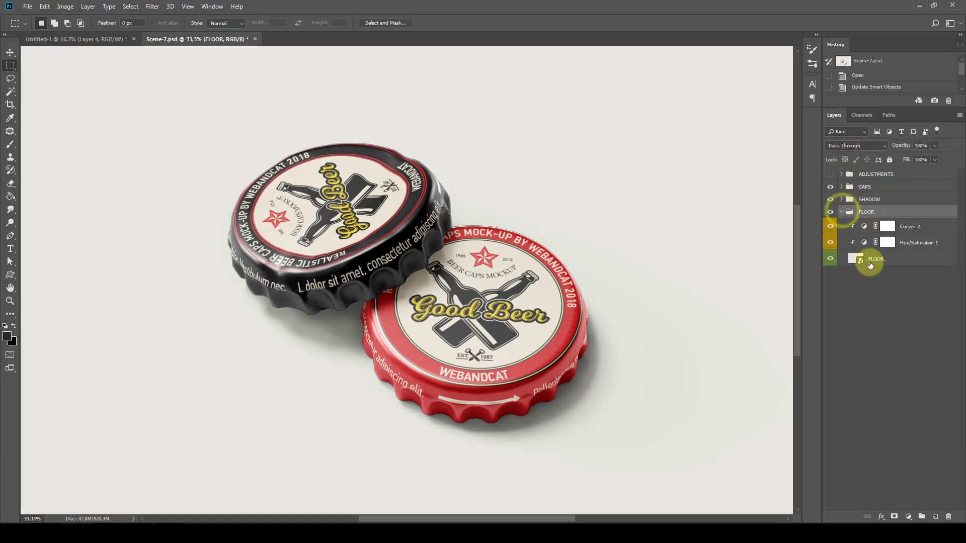
click(871, 262)
right_click(861, 265)
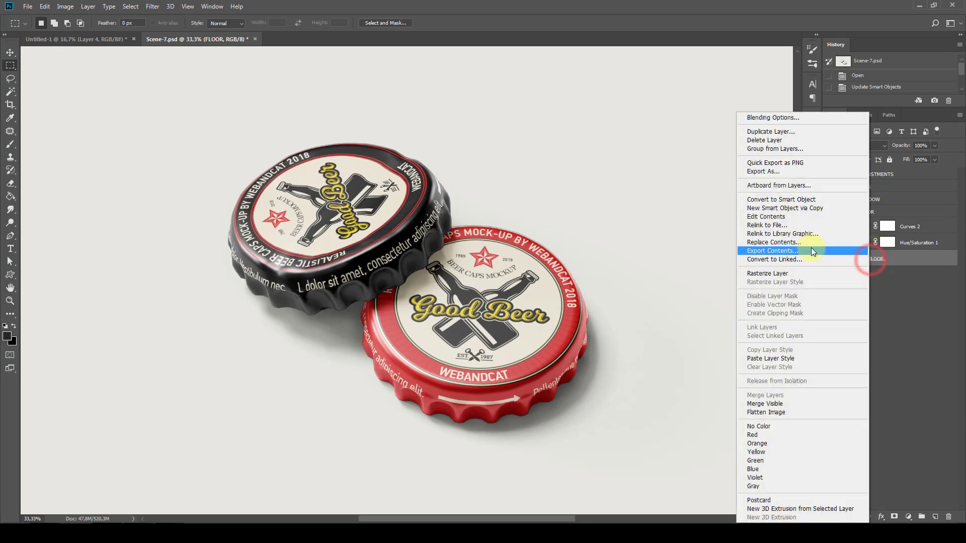
click(782, 220)
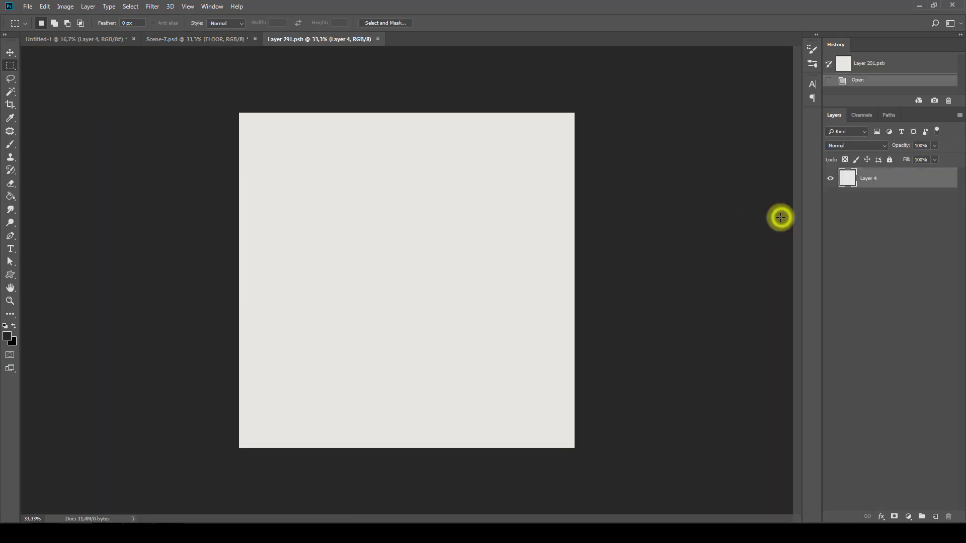
Step: Open Floor-1 from FLOOR TEXTURES, copy the whole marble image, and close it
click(27, 6)
click(37, 24)
double_click(47, 78)
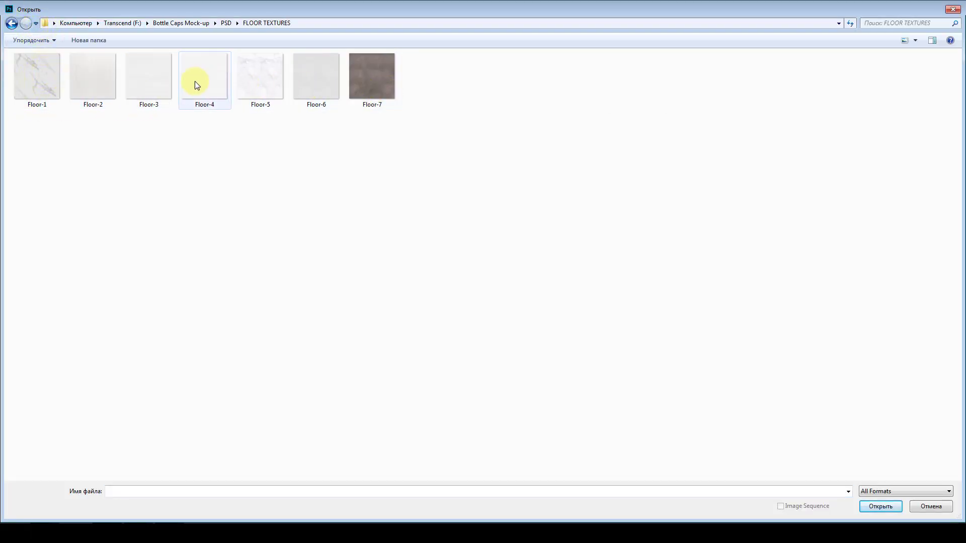
click(38, 79)
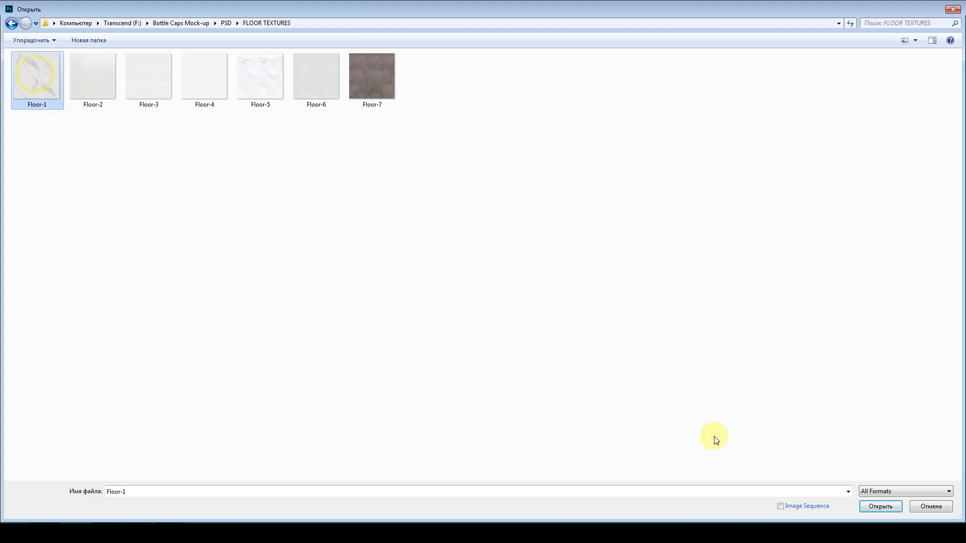
click(871, 506)
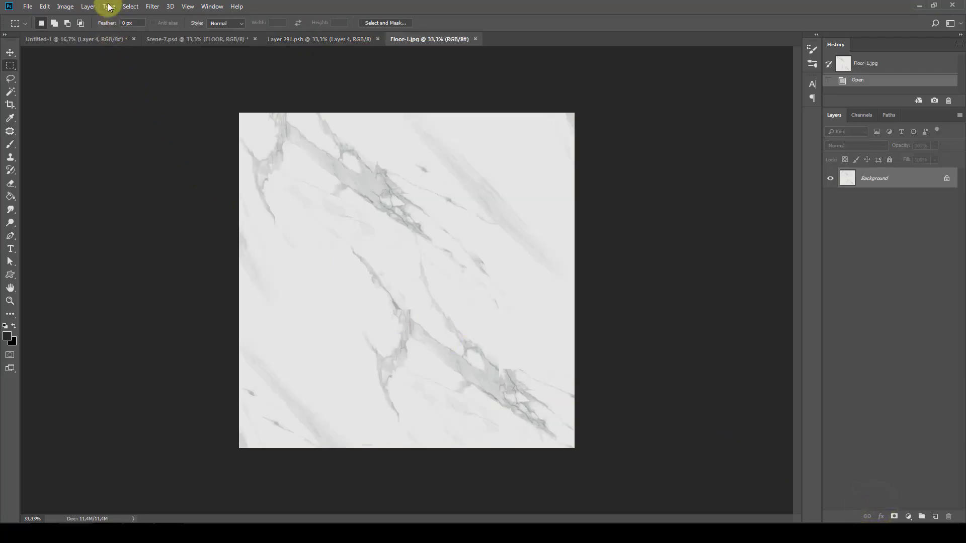
click(129, 6)
click(133, 17)
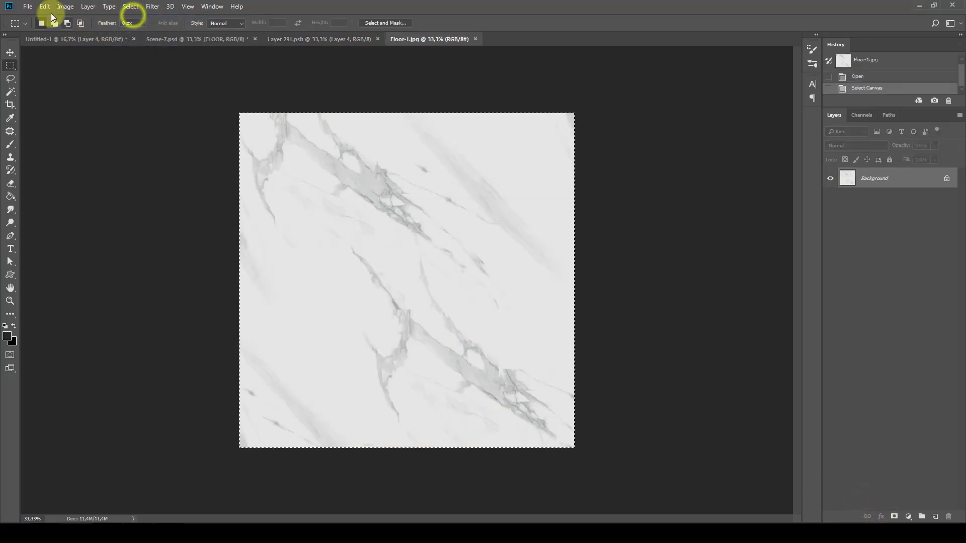
click(44, 6)
click(53, 76)
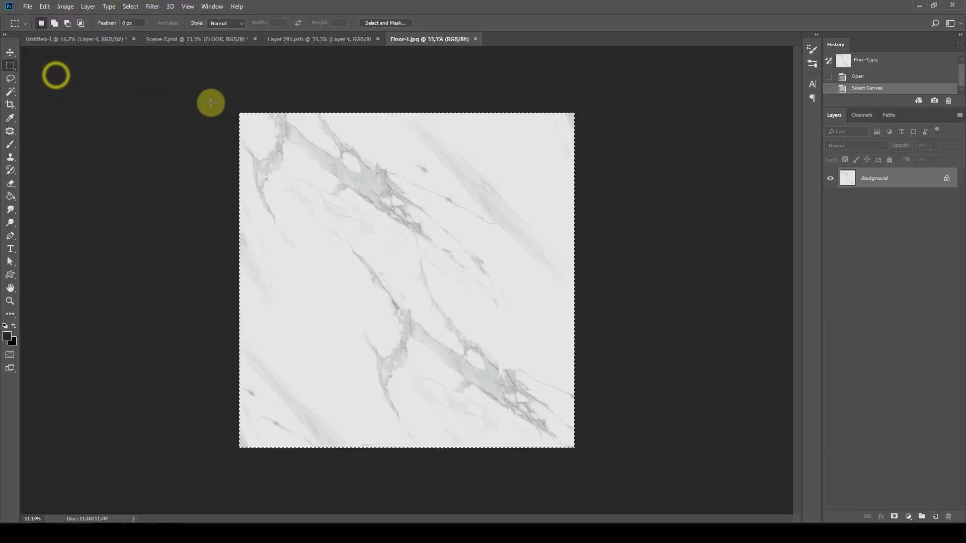
click(475, 39)
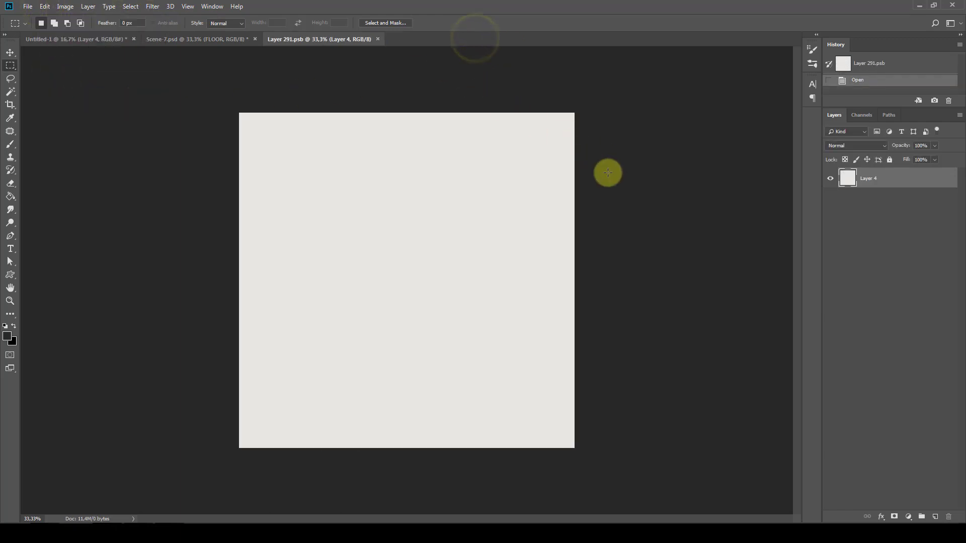
Step: Paste the marble into the floor contents, then save and close them
click(45, 7)
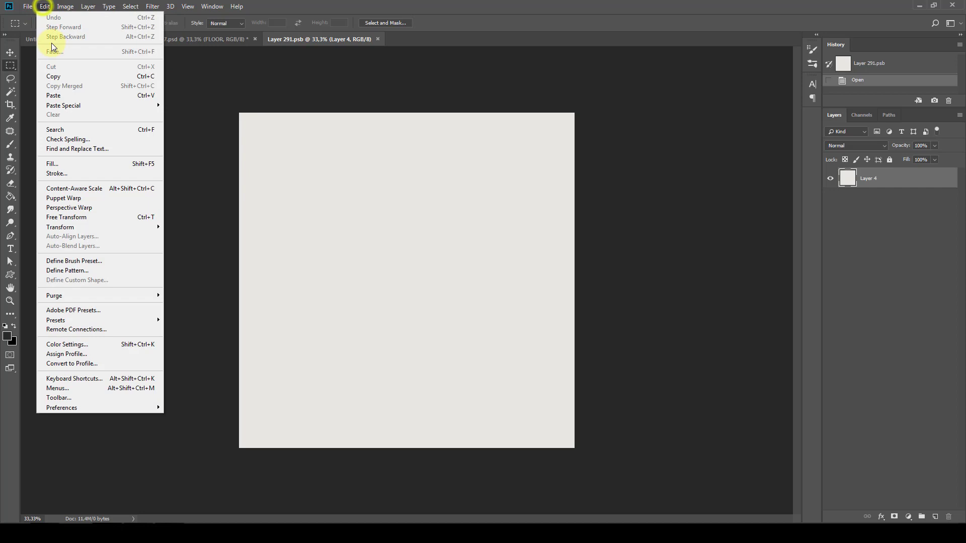
click(51, 95)
click(382, 42)
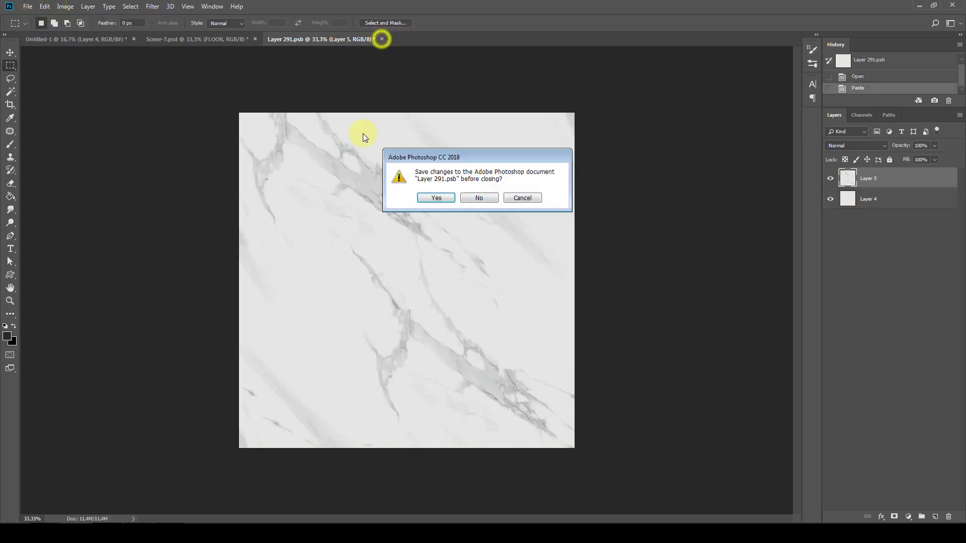
click(443, 198)
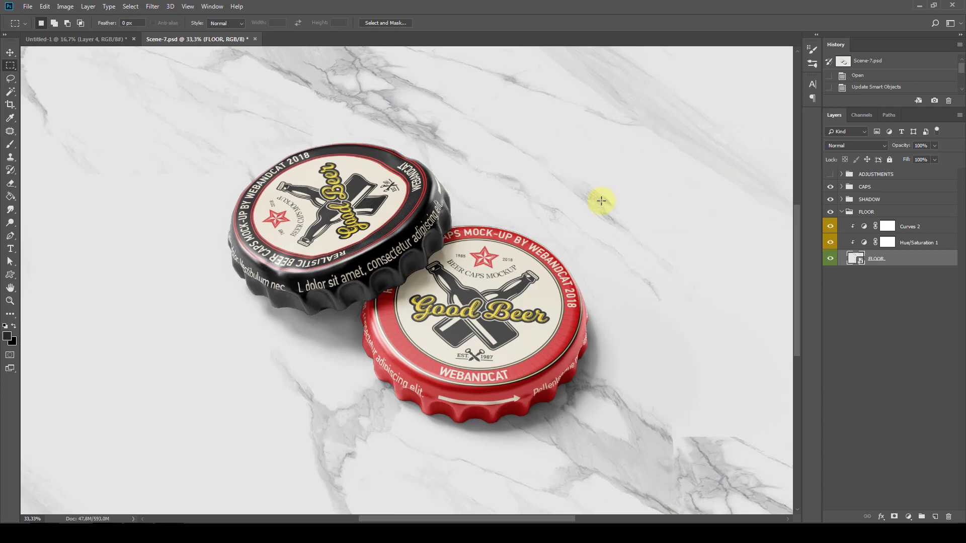
Step: Nudge Hue/Saturation 1's hue and saturation sliders slightly, then collapse Properties
double_click(864, 242)
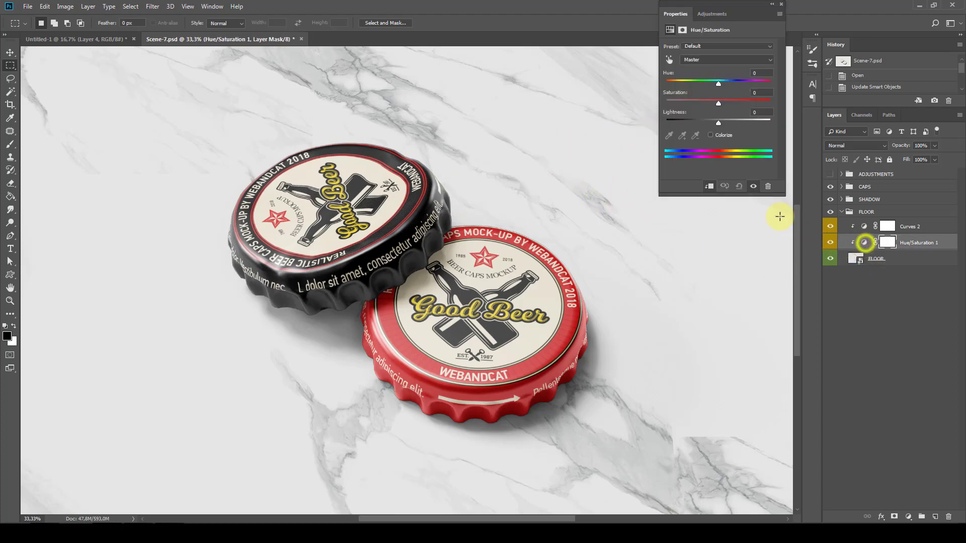
mouse_move(718, 82)
mouse_down()
mouse_move(686, 82)
mouse_move(717, 82)
mouse_up()
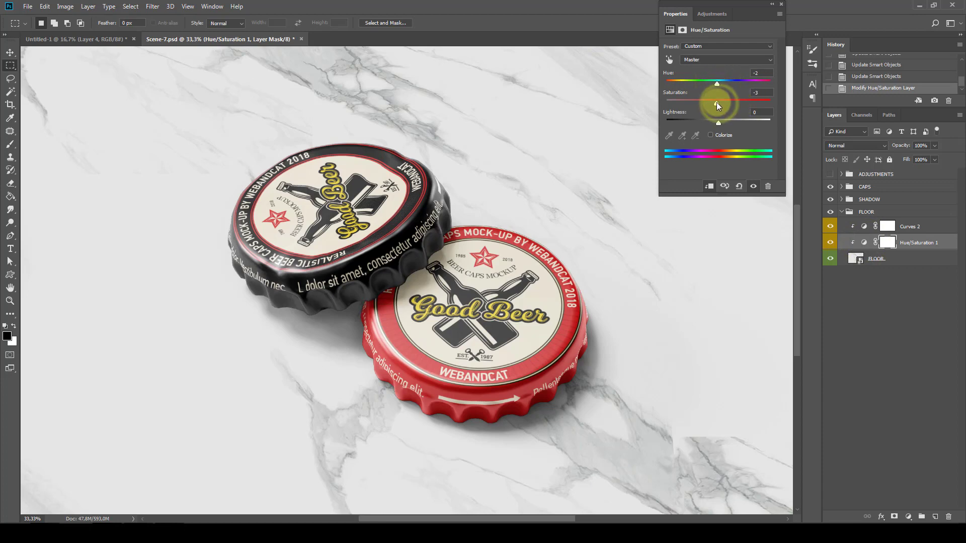
mouse_move(717, 125)
mouse_down()
mouse_move(701, 122)
mouse_move(741, 122)
mouse_move(707, 120)
mouse_move(719, 120)
mouse_up()
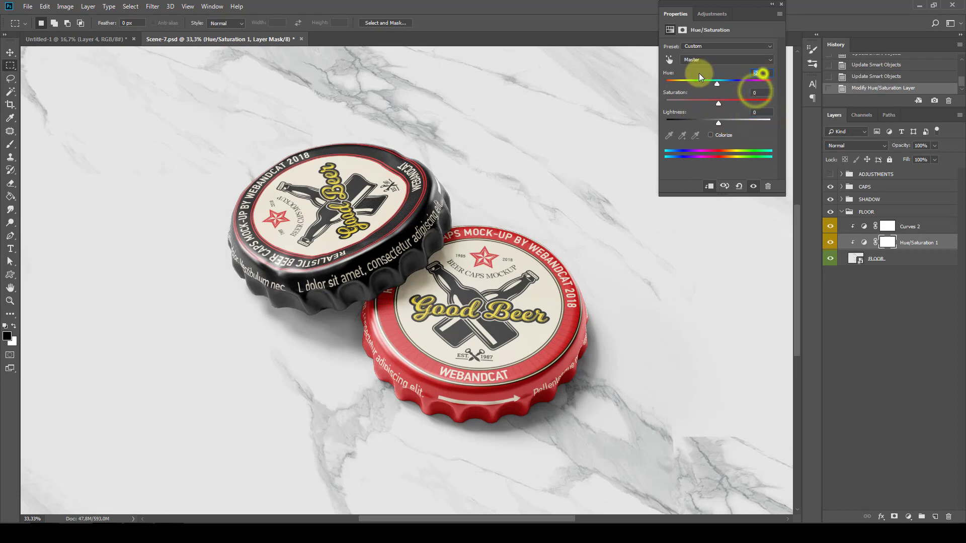
double_click(751, 11)
Step: Pull Curves 2 down to darken the marble floor's shadows
double_click(864, 226)
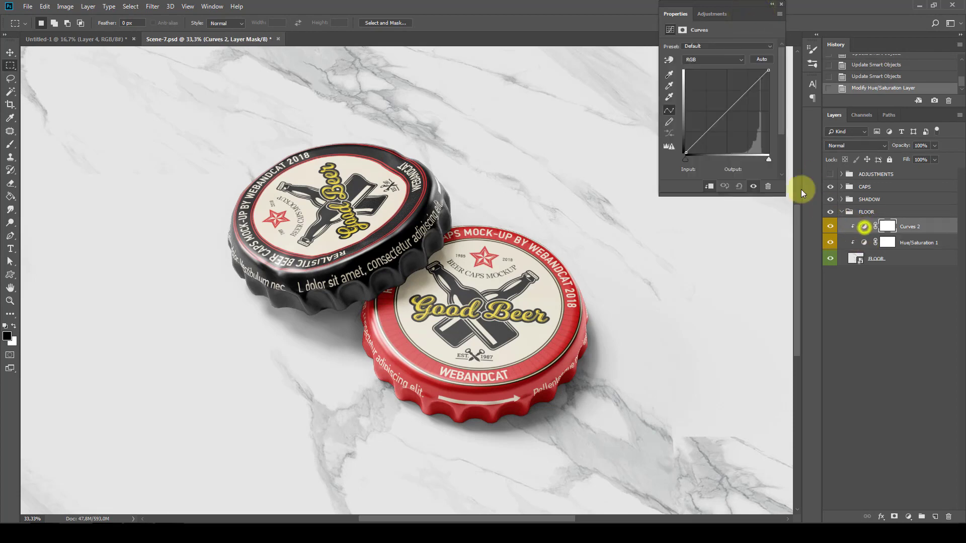
drag(707, 130, 711, 136)
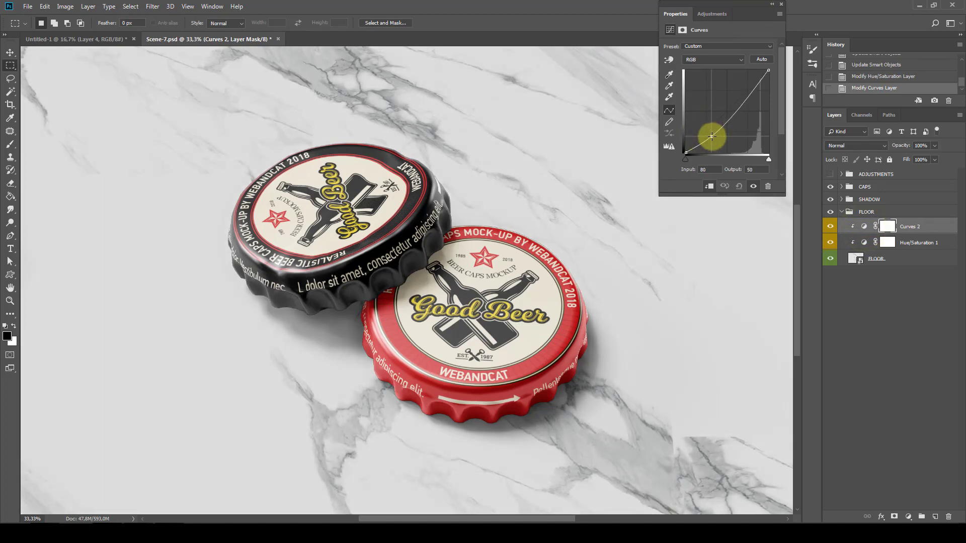
mouse_move(737, 106)
mouse_down()
mouse_move(728, 101)
mouse_move(739, 108)
mouse_up()
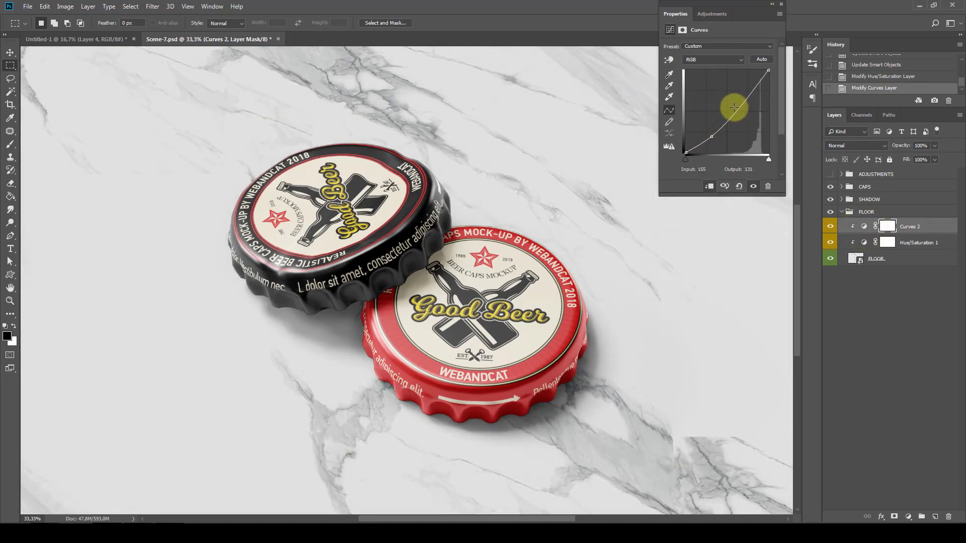
drag(734, 107, 742, 69)
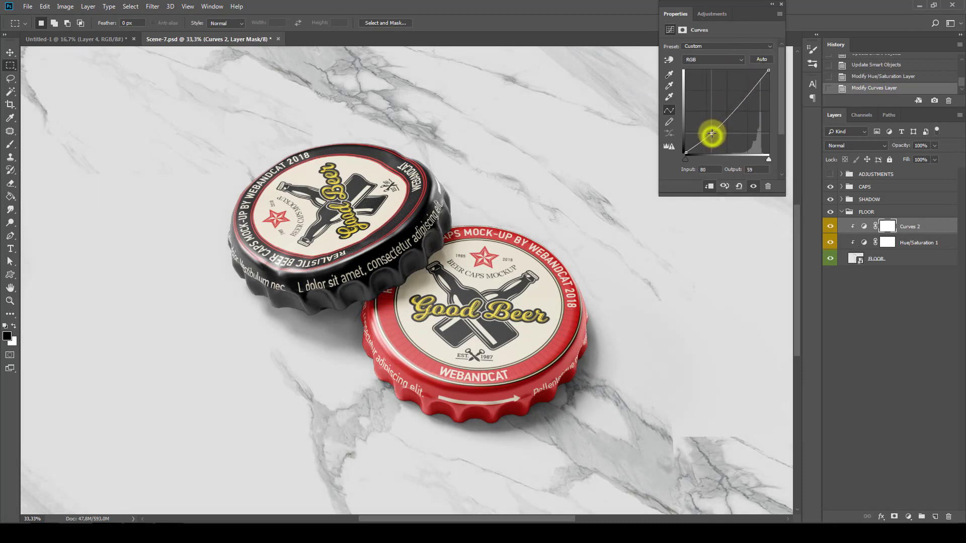
double_click(752, 7)
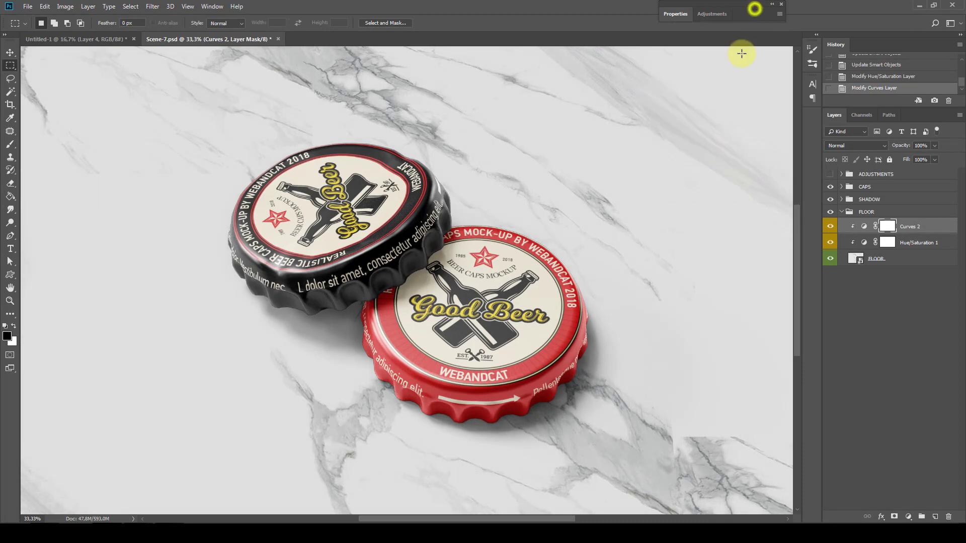
Step: Collapse FLOOR, toggle the SHADOW and FLOOR visibility to compare, and expand CAPS
click(872, 212)
click(841, 212)
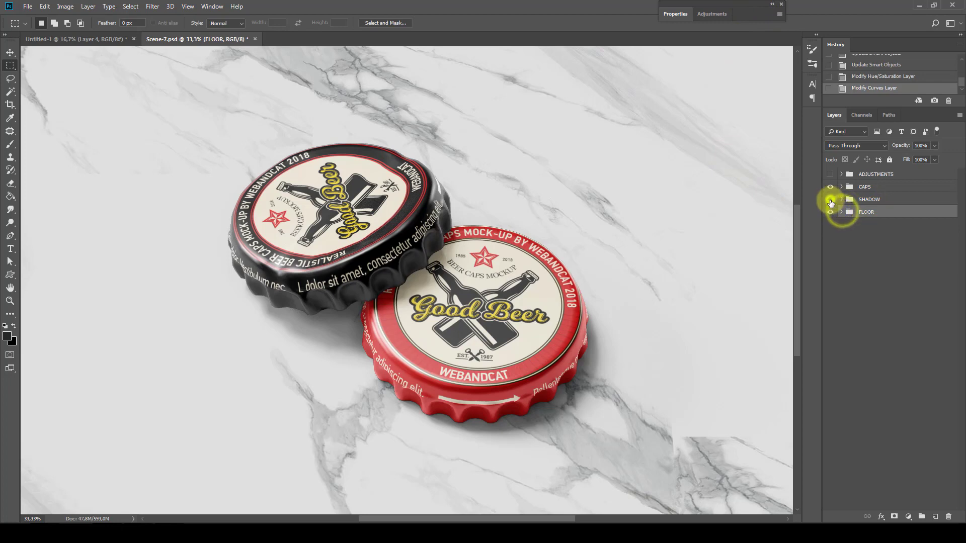
click(830, 200)
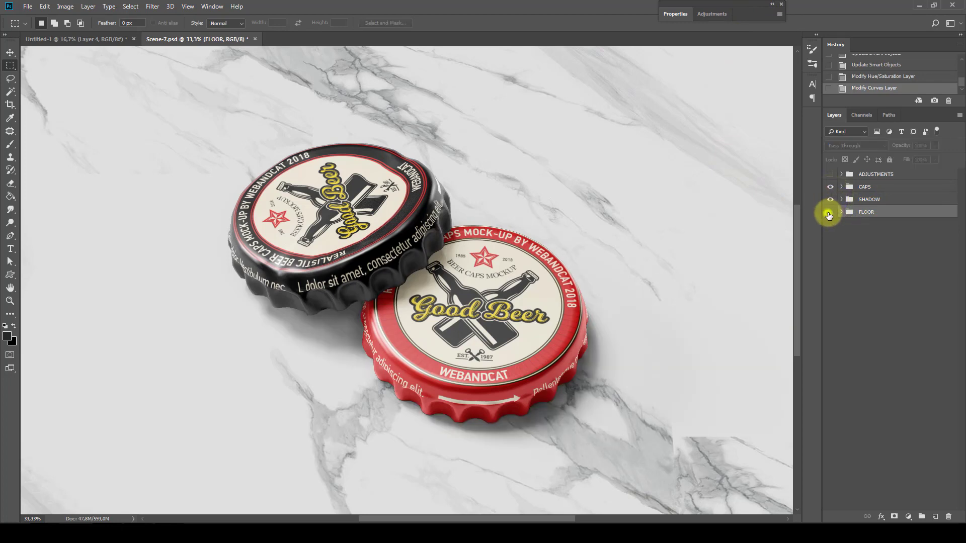
click(830, 212)
click(831, 200)
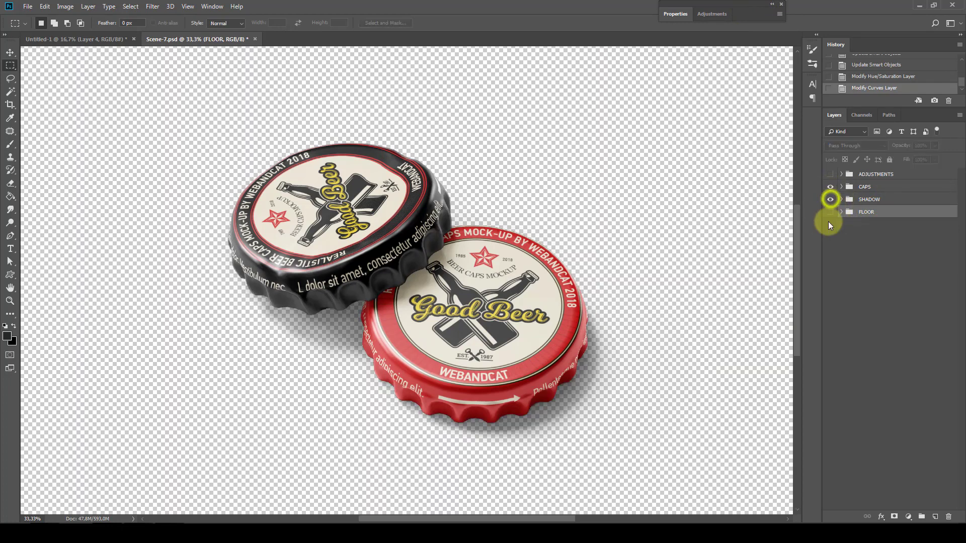
click(830, 212)
click(841, 187)
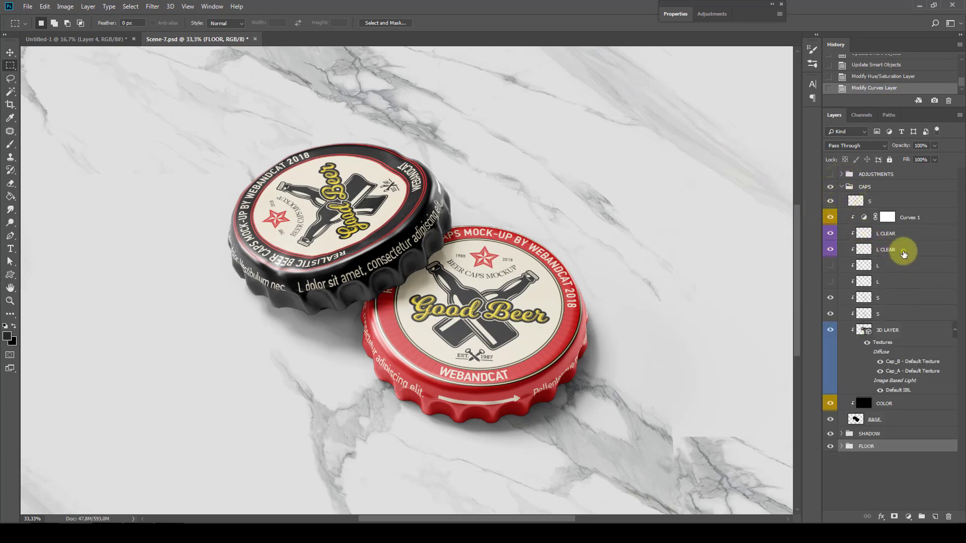
Step: Hide both L CLEAR layers and show the worn scratch texture on the caps
click(903, 250)
shift+click(893, 235)
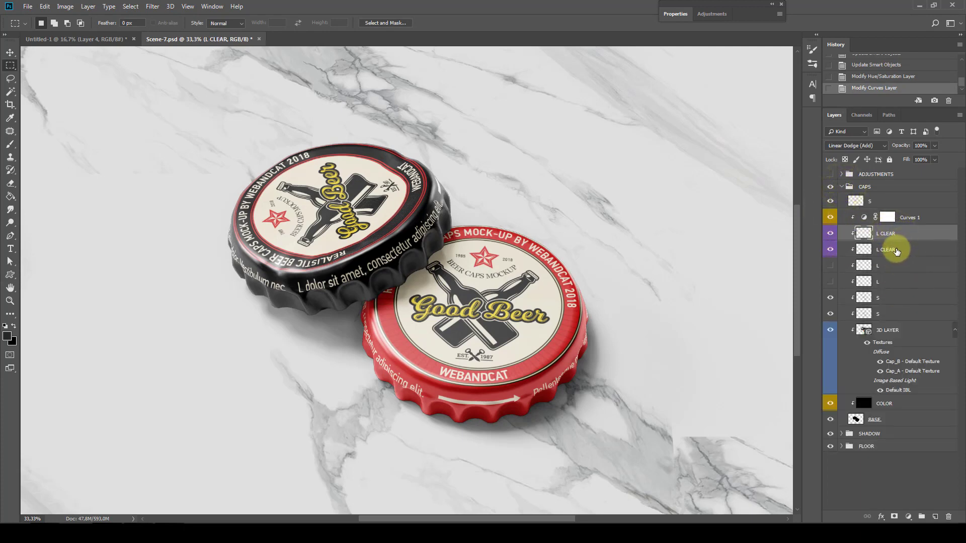
click(830, 233)
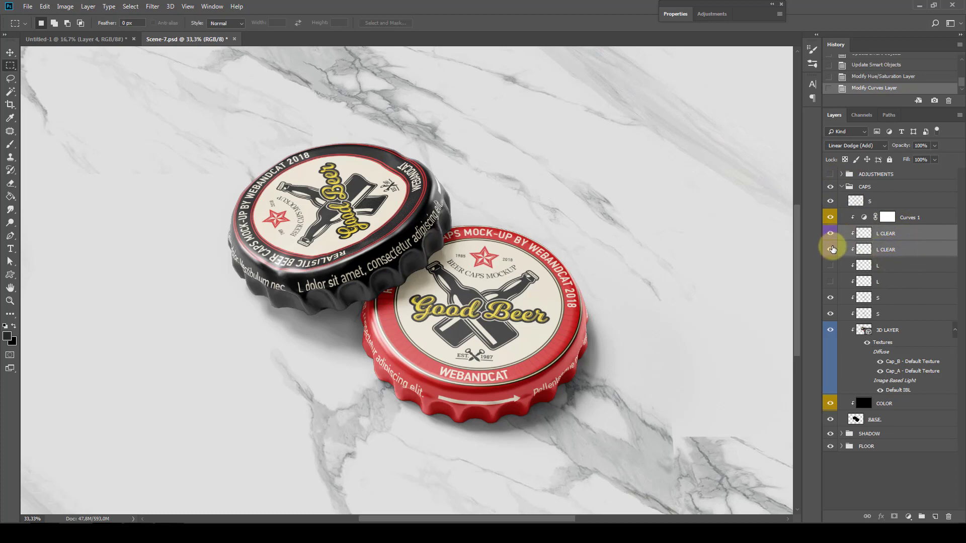
click(830, 266)
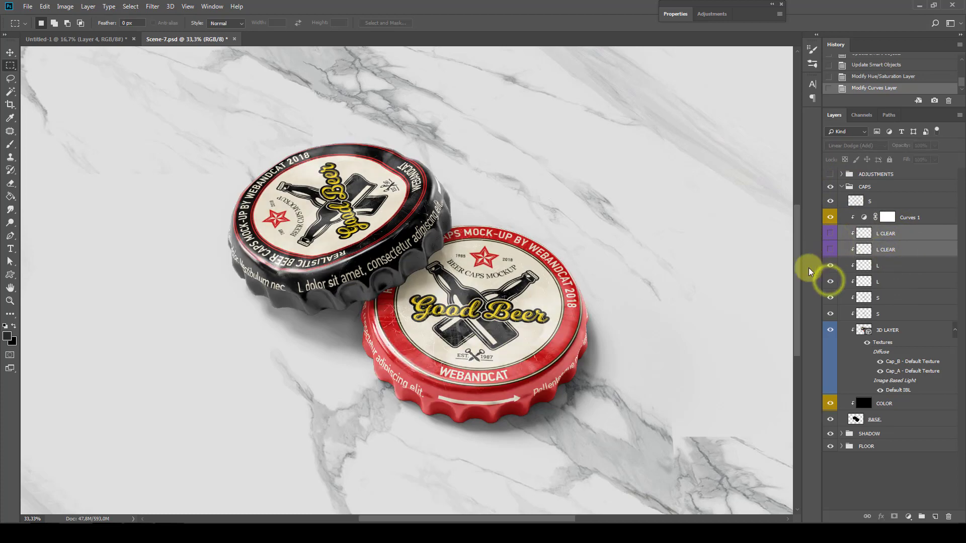
Step: Zoom to 100% on the red cap's rim and pan around it
key(z)
click(410, 346)
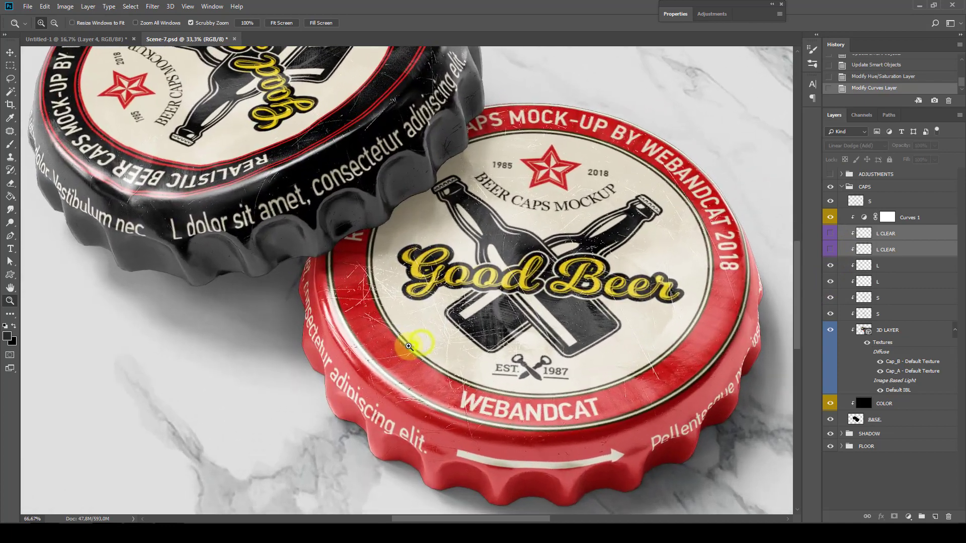
drag(366, 314, 357, 302)
click(10, 65)
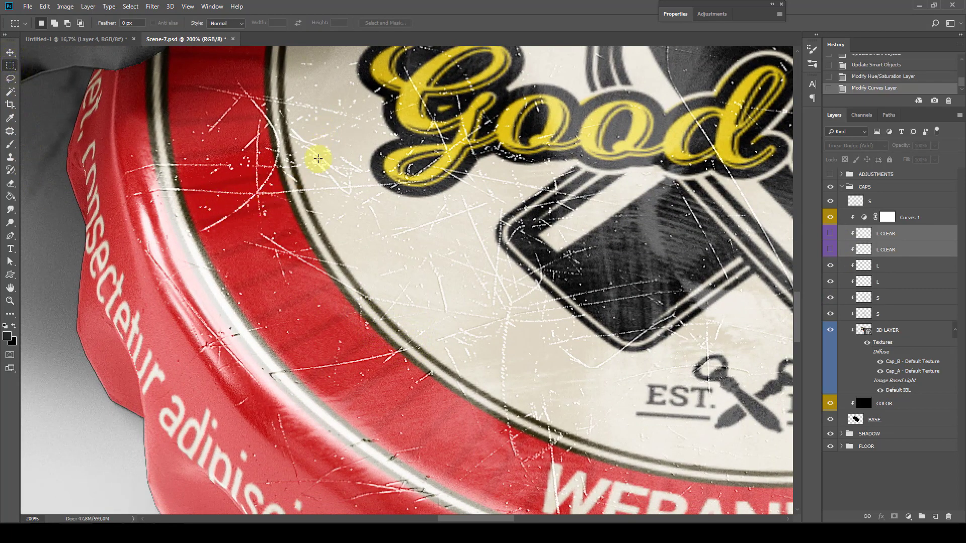
key(z)
right_click(294, 237)
click(331, 255)
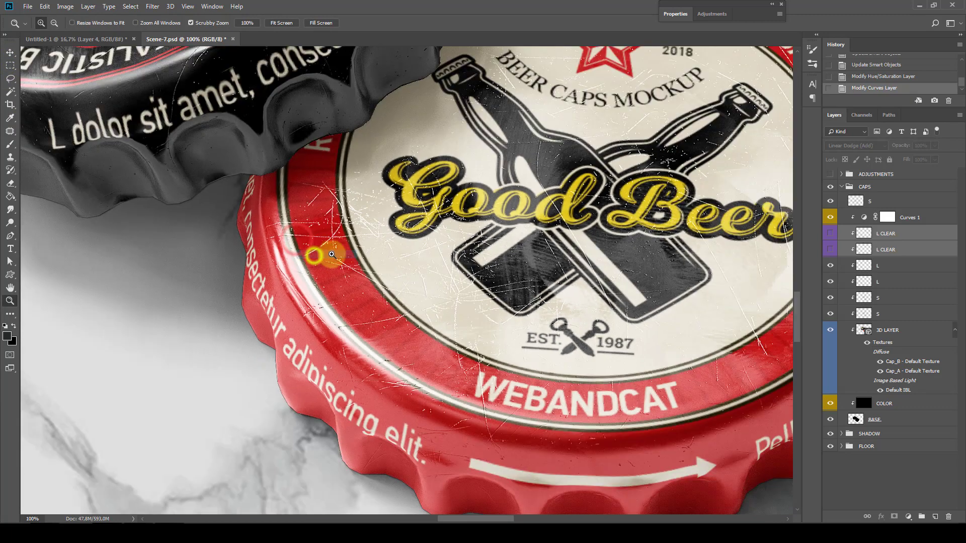
drag(382, 253, 328, 266)
click(12, 93)
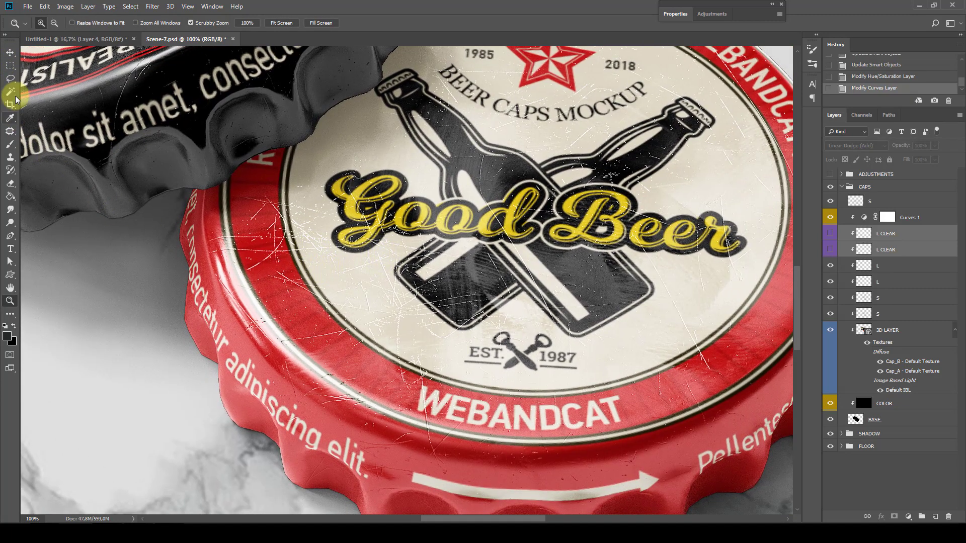
click(10, 66)
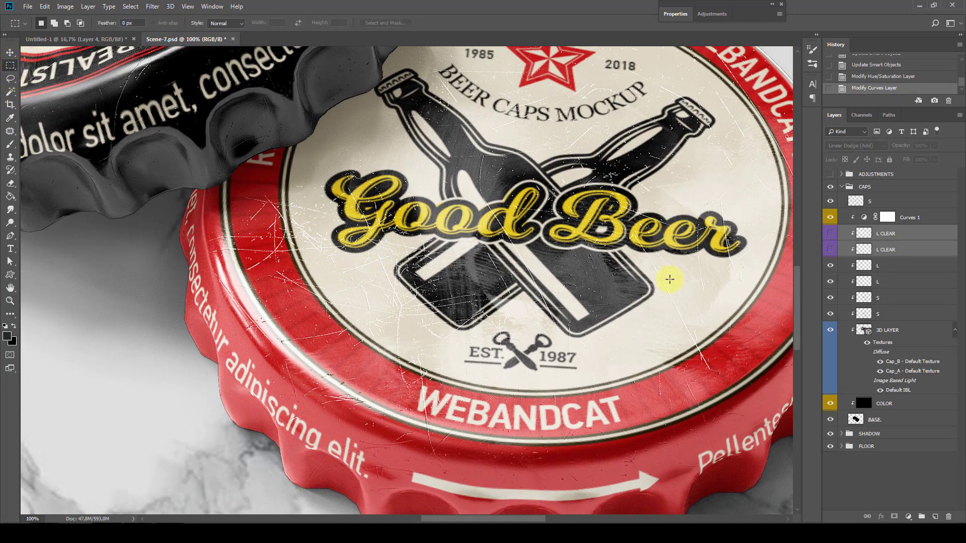
Step: Swap the scratched L layers for the clean L CLEAR layers and select COLOR
drag(830, 281, 830, 249)
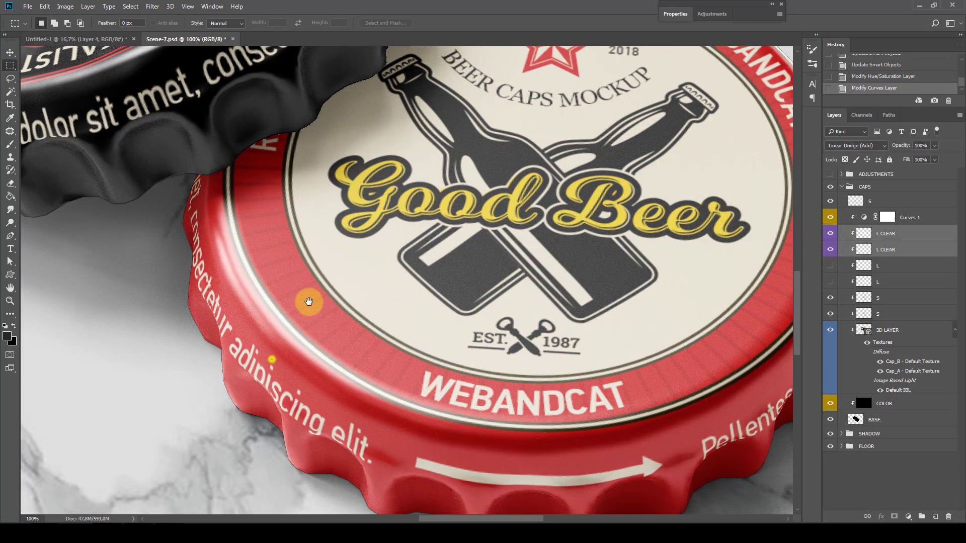
drag(277, 372, 251, 224)
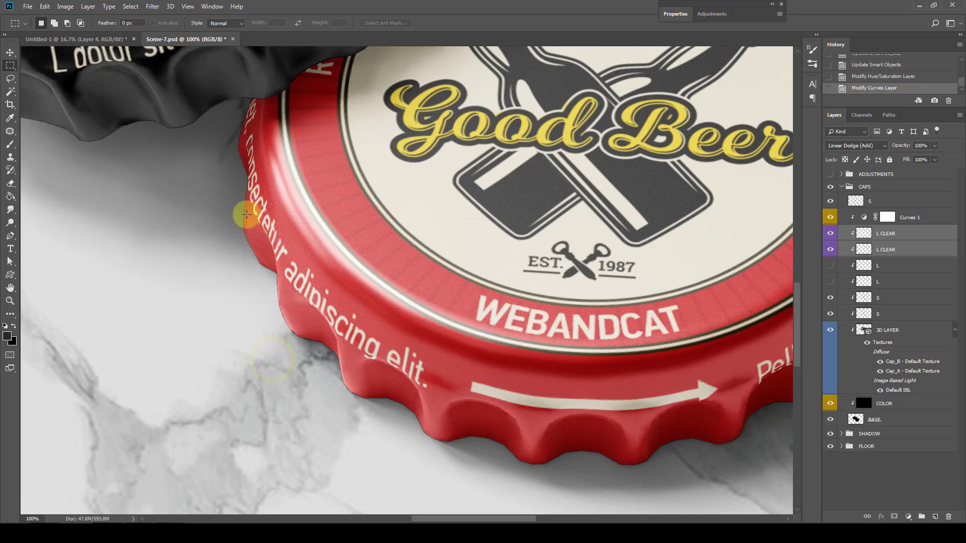
click(859, 404)
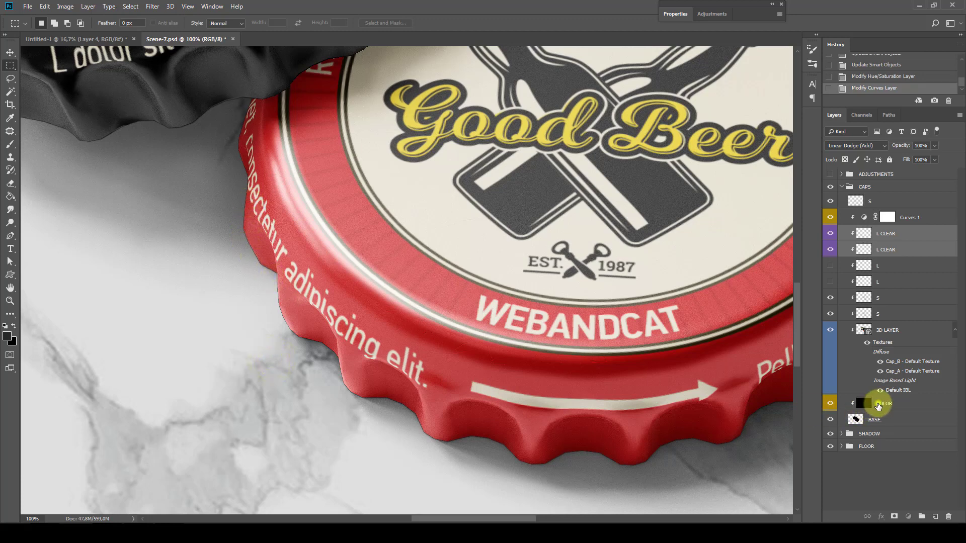
click(11, 145)
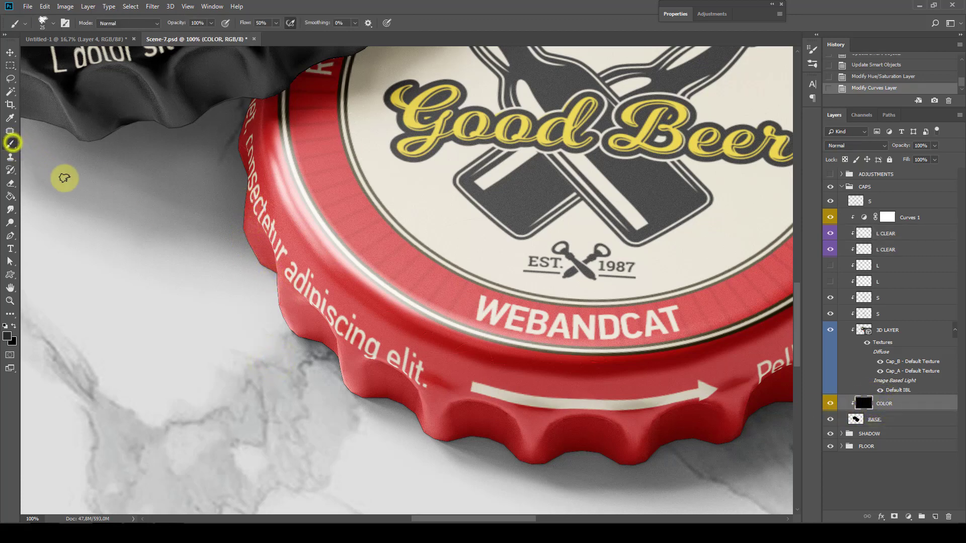
Step: Sample the cap's red, dab the rim, and switch to a Hard Round brush
alt+click(423, 329)
drag(253, 208, 239, 207)
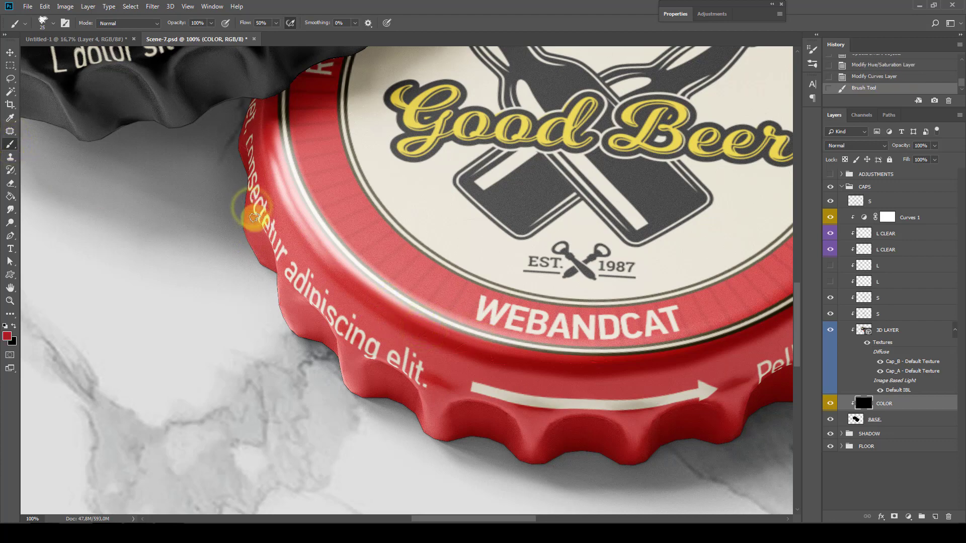
right_click(241, 209)
click(435, 321)
click(547, 26)
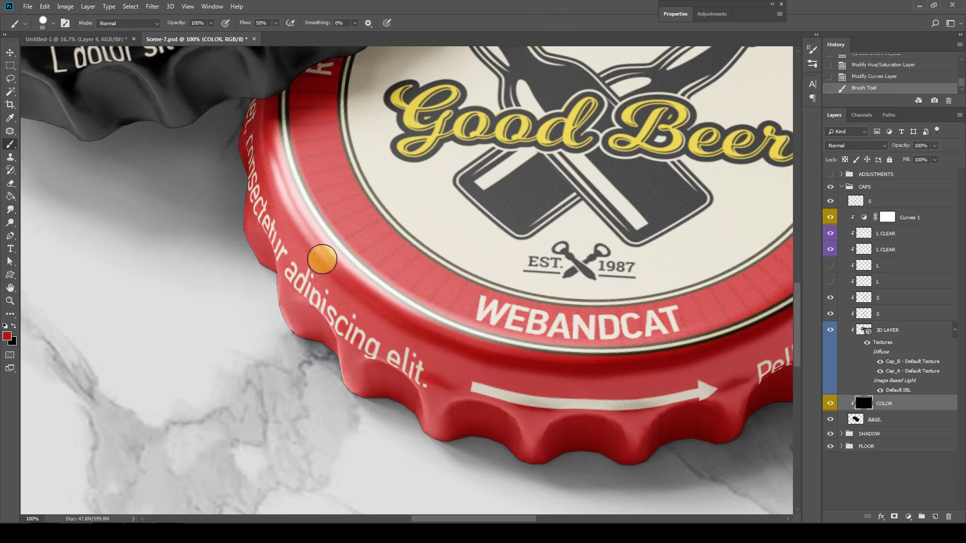
Step: Paint red along the cap's left, lower and upper rim on the COLOR layer
mouse_move(324, 265)
mouse_down()
mouse_move(293, 337)
mouse_move(317, 367)
mouse_up()
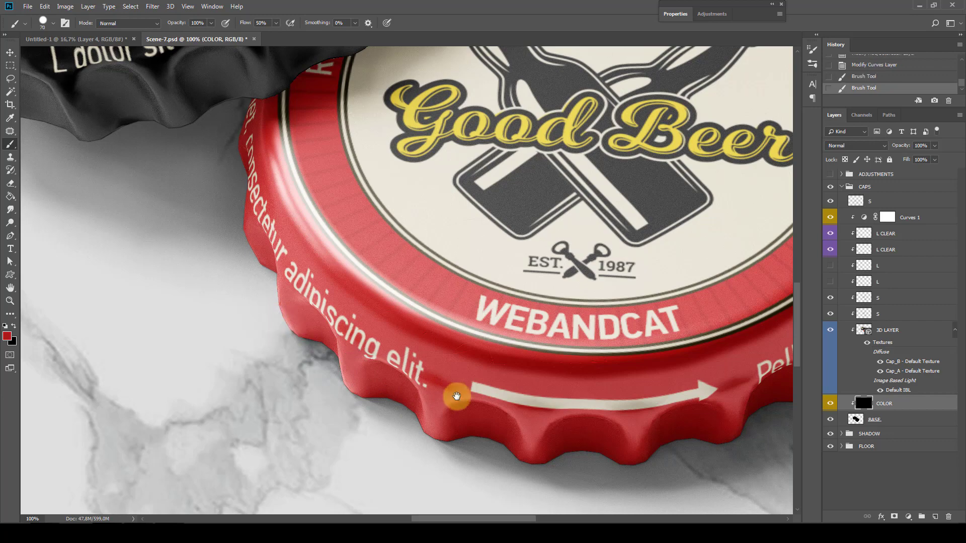
mouse_move(448, 395)
mouse_down()
mouse_move(332, 319)
mouse_move(696, 310)
mouse_move(734, 252)
mouse_move(397, 392)
mouse_move(457, 288)
mouse_up()
drag(459, 151, 504, 329)
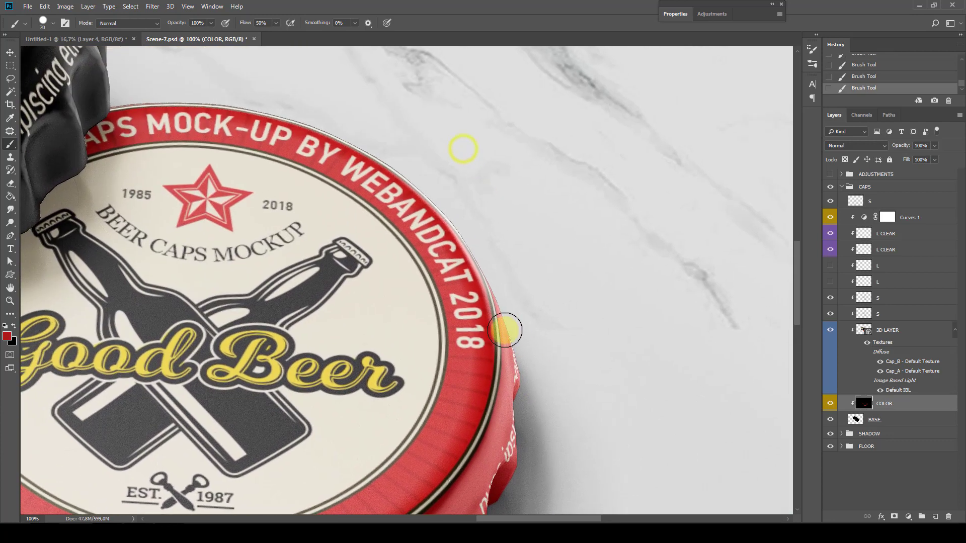
mouse_move(404, 177)
mouse_down()
mouse_move(241, 107)
mouse_move(138, 105)
mouse_move(370, 229)
mouse_up()
Step: Fit the image on screen and zoom in on the two caps
key(z)
right_click(422, 259)
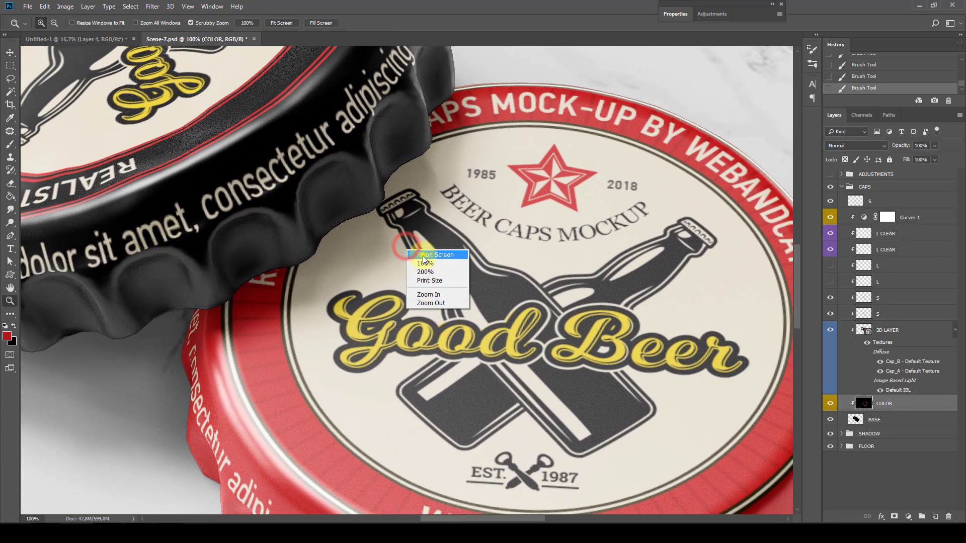
click(423, 255)
click(417, 272)
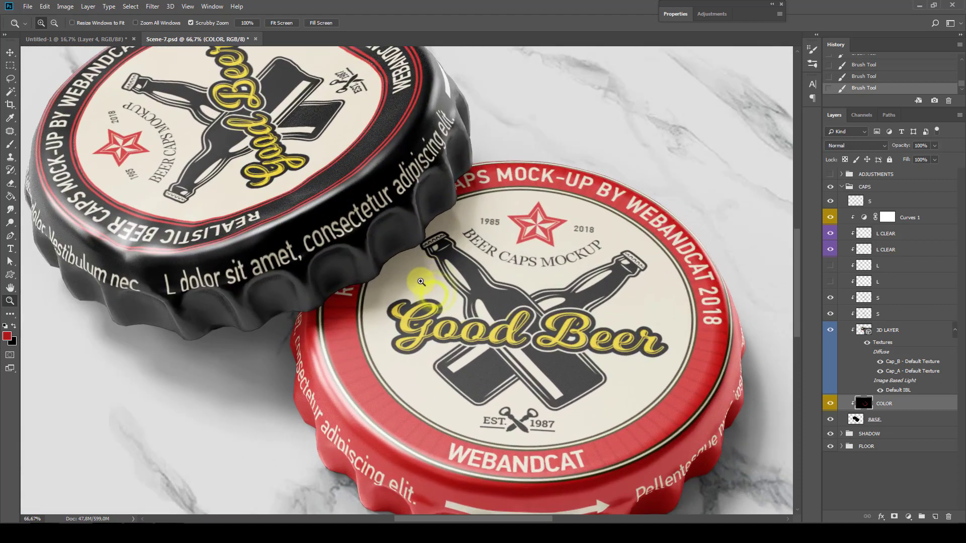
Step: Render the 3D LAYER with Ctrl+Shift+Alt+R, then fit the mockup on screen
click(891, 343)
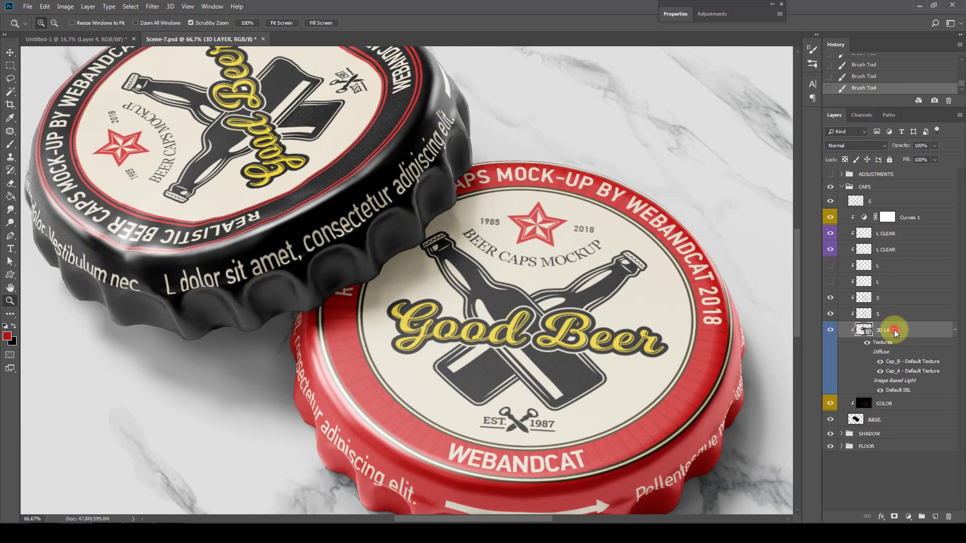
right_click(895, 330)
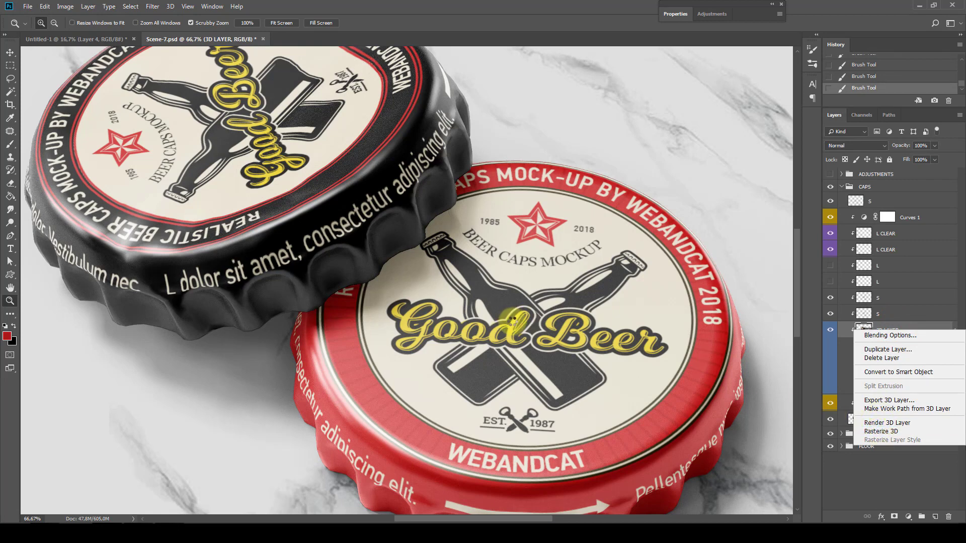
key(ctrl+shift+alt+r)
right_click(498, 318)
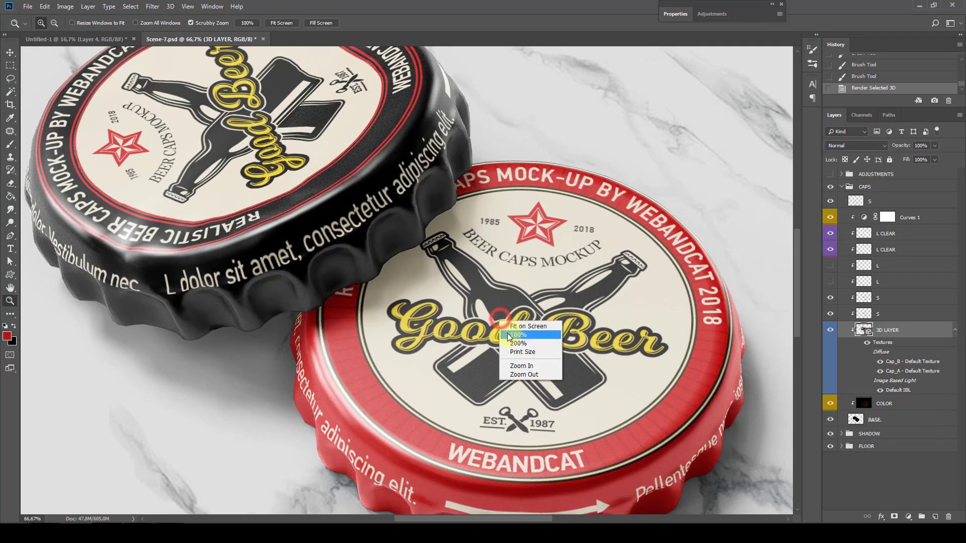
click(507, 333)
click(524, 327)
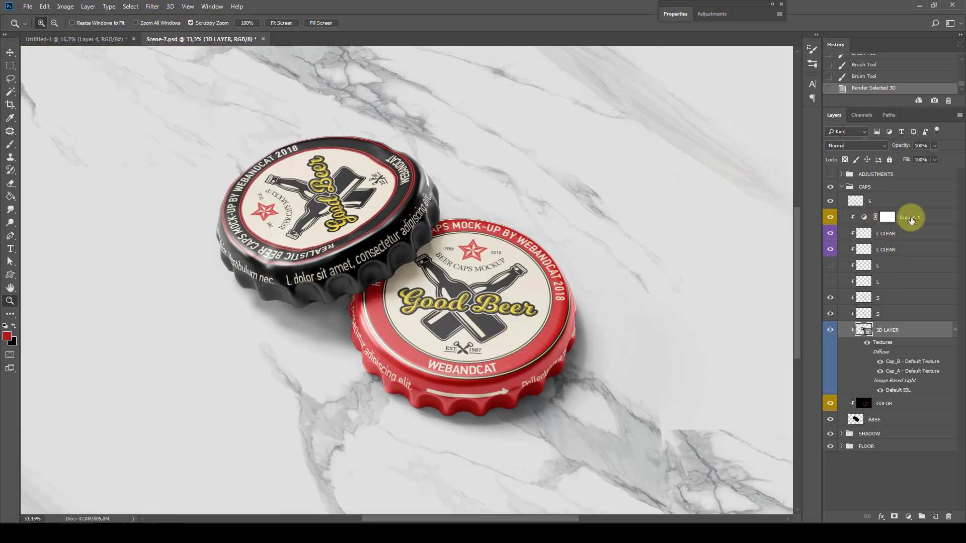
Step: Raise the Curves 1 RGB curve point to brighten the caps
click(886, 217)
click(861, 221)
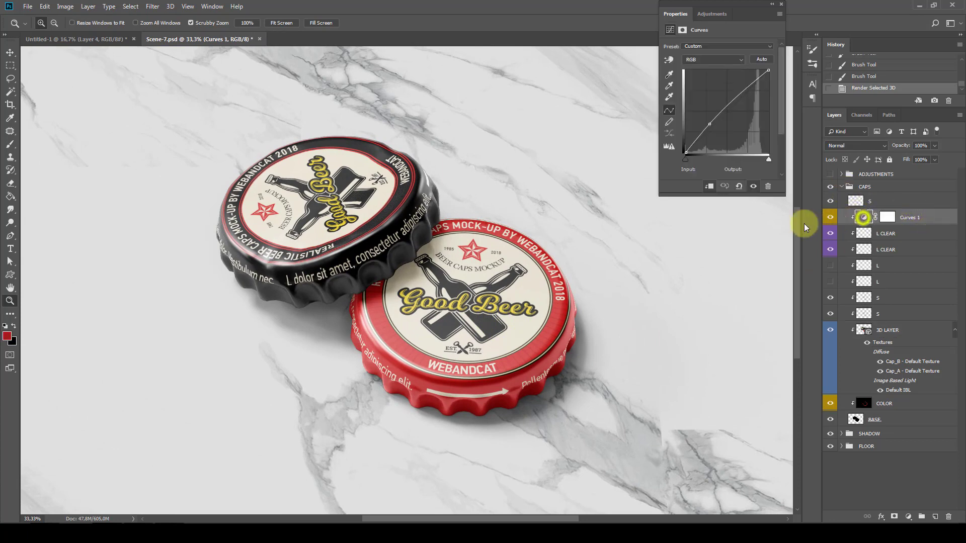
mouse_move(708, 121)
mouse_down()
mouse_move(714, 128)
mouse_move(706, 120)
mouse_up()
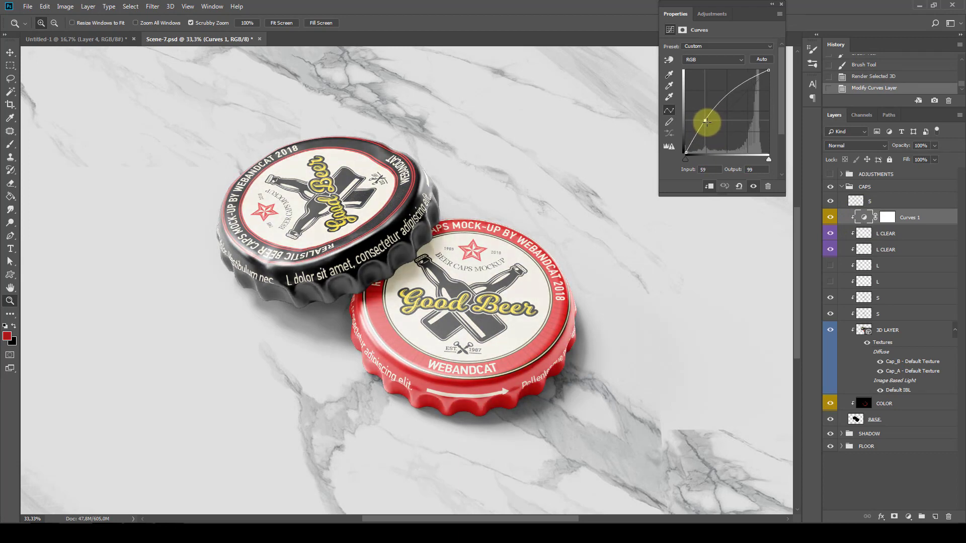
drag(733, 90, 723, 83)
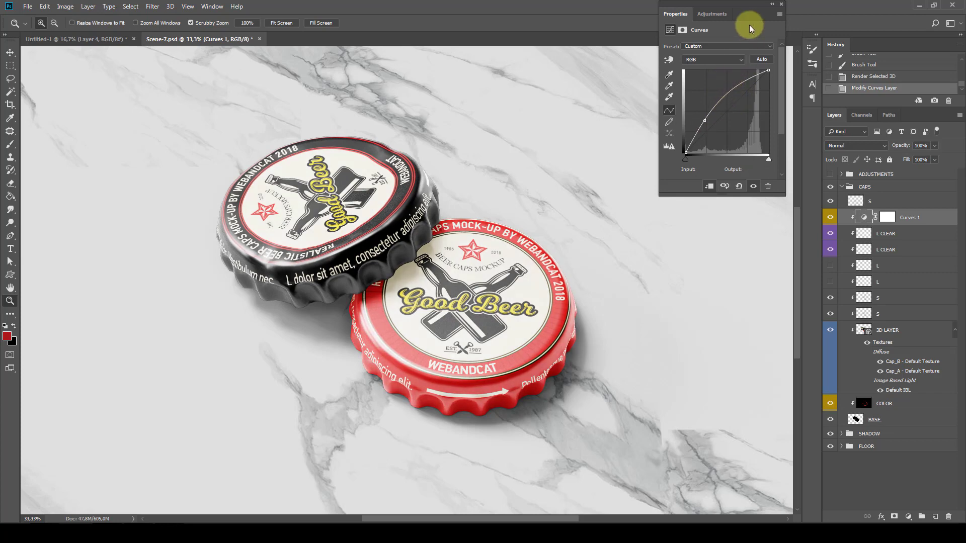
double_click(749, 11)
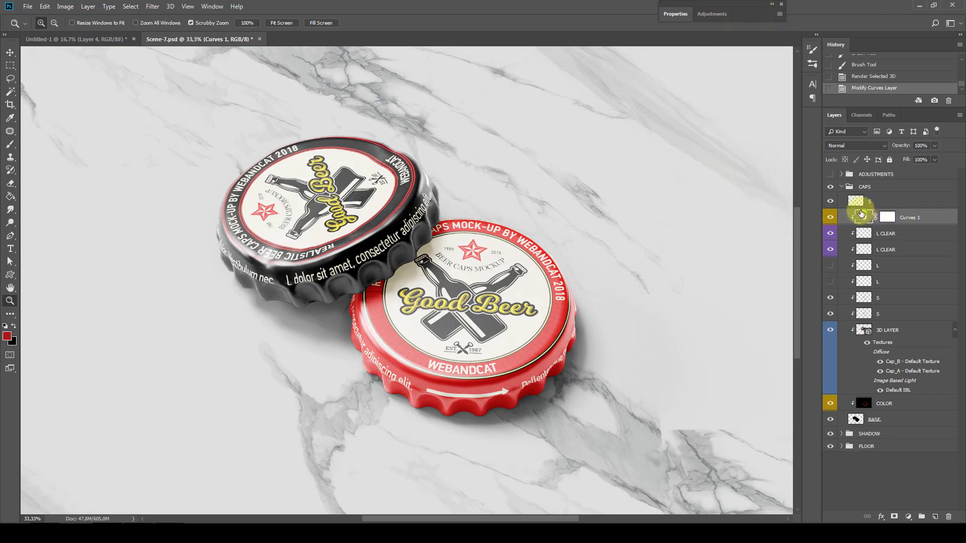
Step: Reshape the Curves 1 Red channel curve and add a point on the Blue channel
double_click(861, 215)
click(940, 136)
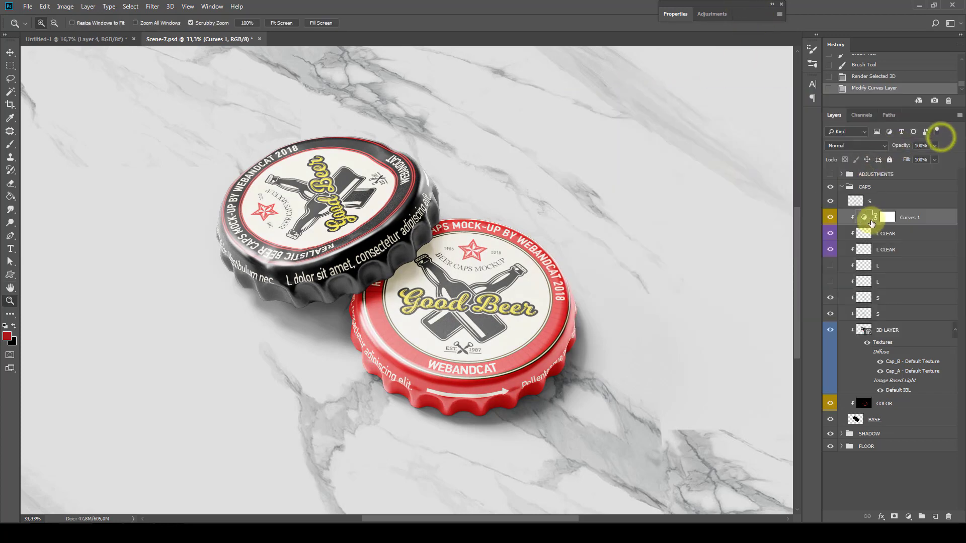
click(864, 218)
click(710, 60)
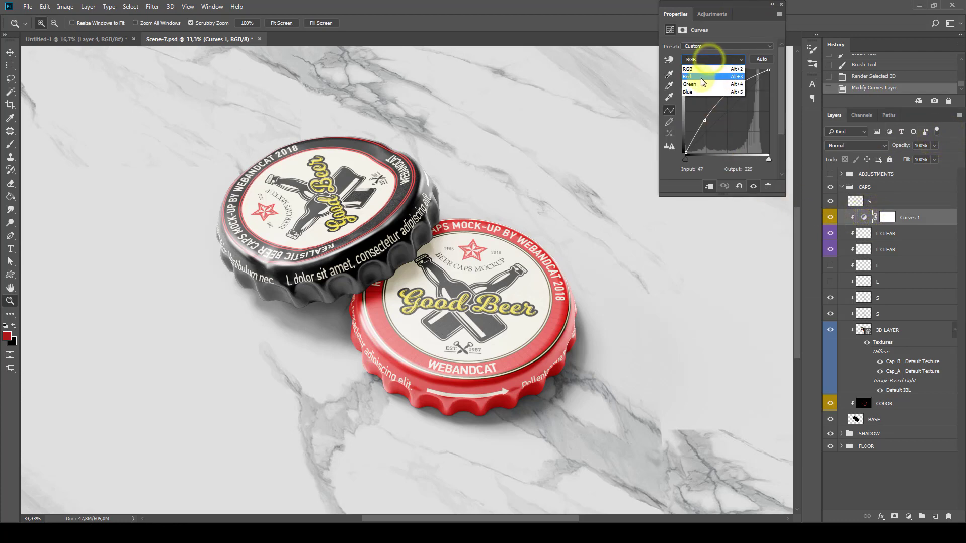
click(701, 77)
drag(699, 85, 711, 131)
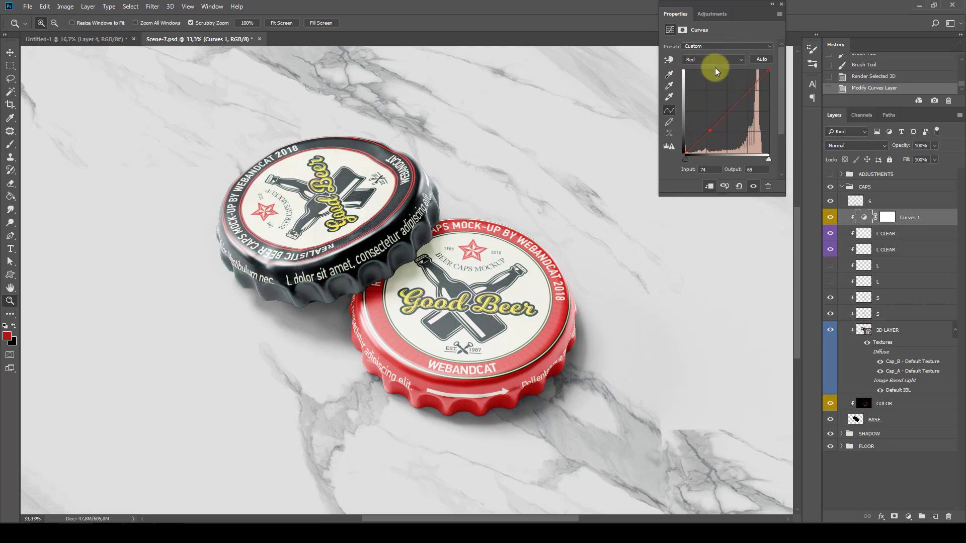
click(702, 91)
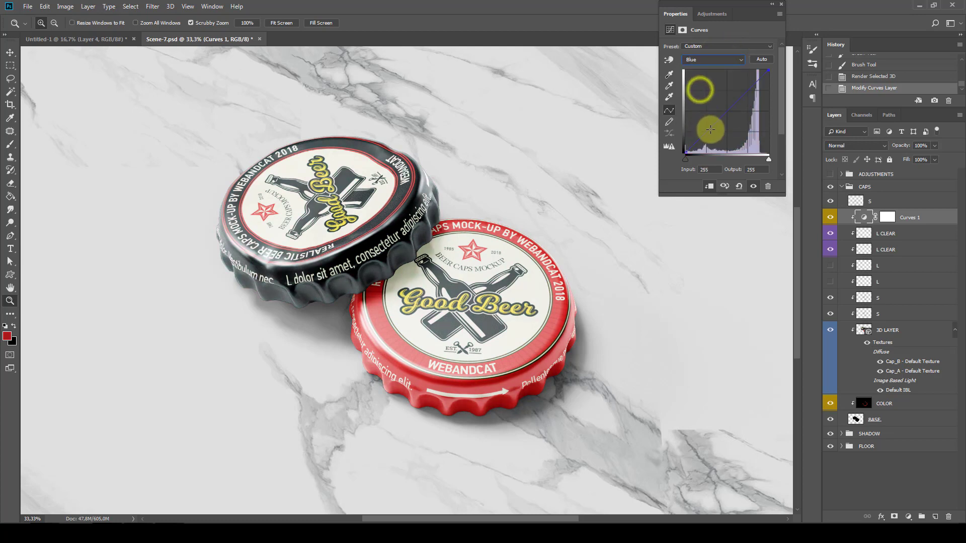
drag(710, 129, 708, 125)
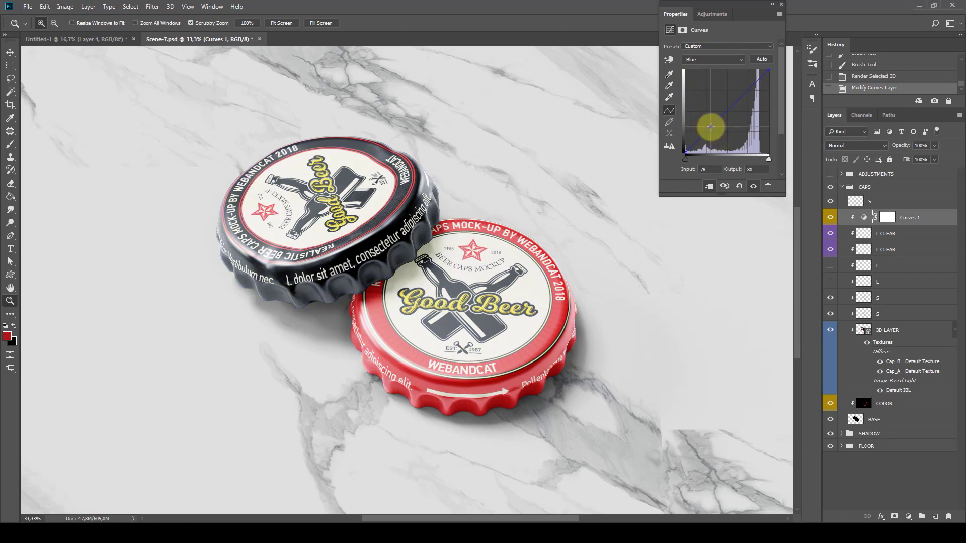
Step: Collapse the Curves settings and the CAPS group
double_click(757, 18)
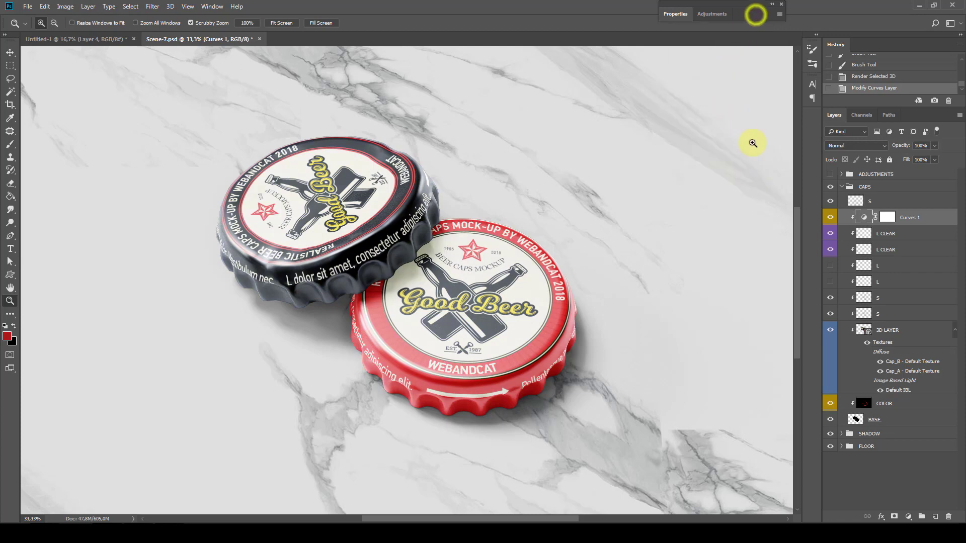
click(850, 187)
click(842, 188)
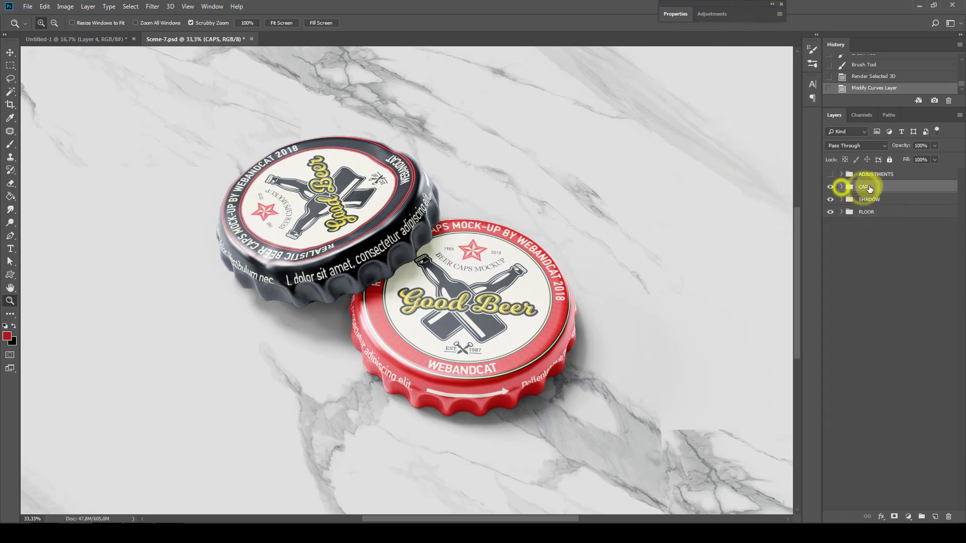
Step: Turn on ADJUSTMENTS, hide COLOR OPTIONS and inner ADJUSTMENTS, and expand VIGNETTE EFFECT
click(831, 175)
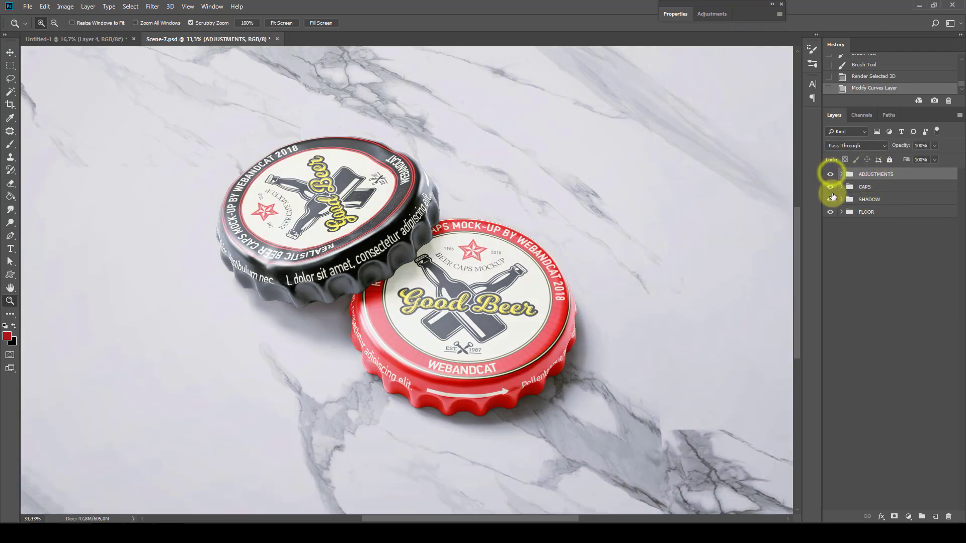
click(841, 174)
click(830, 187)
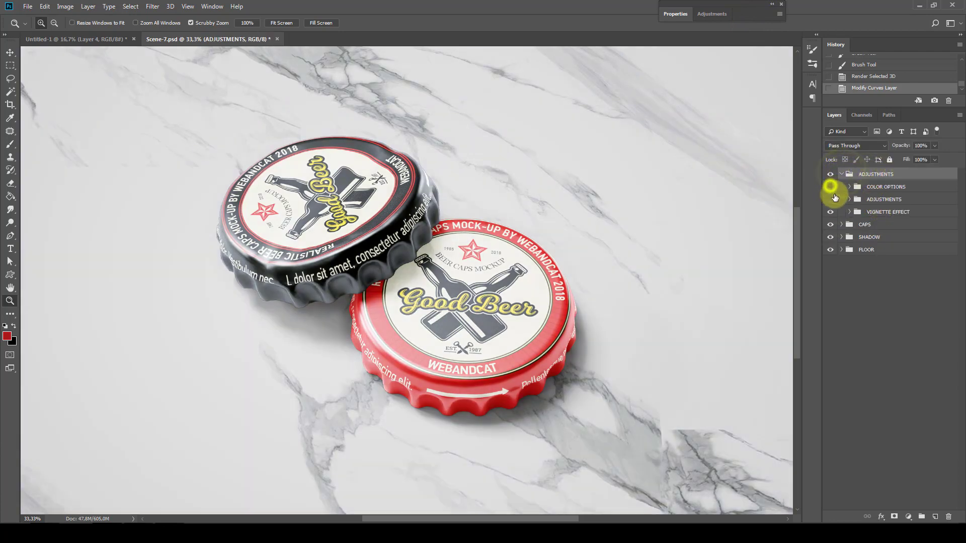
click(871, 211)
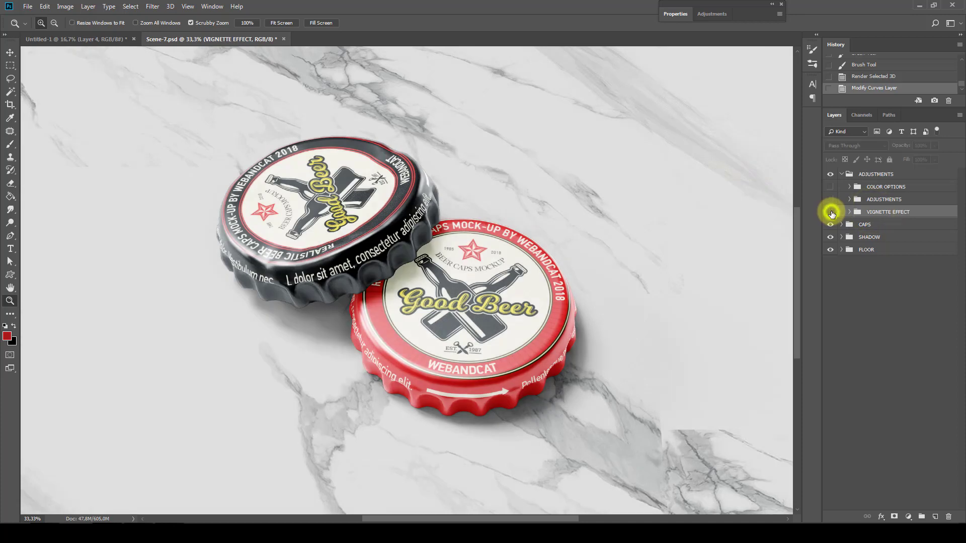
click(849, 211)
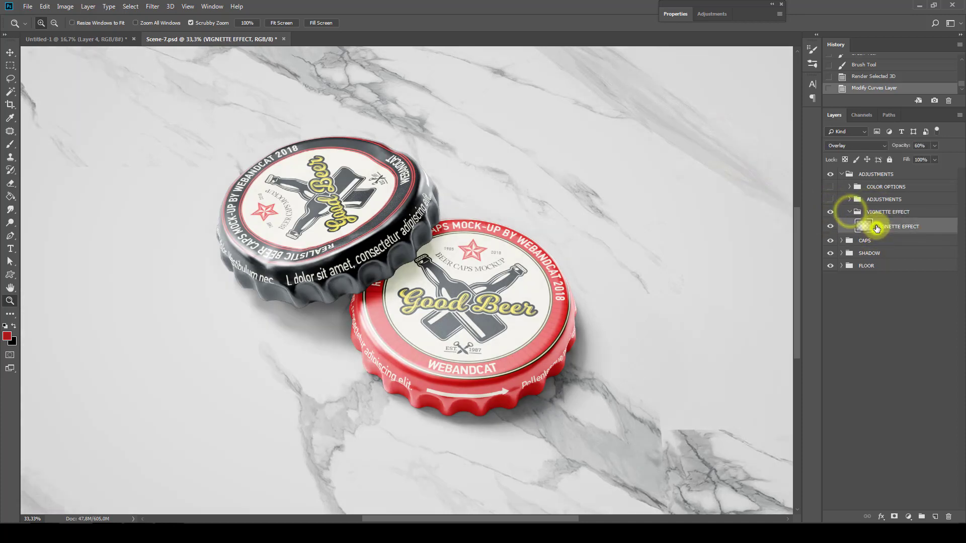
Step: Raise the vignette opacity to 100% and toggle it off and on to compare
click(934, 146)
drag(934, 158, 962, 160)
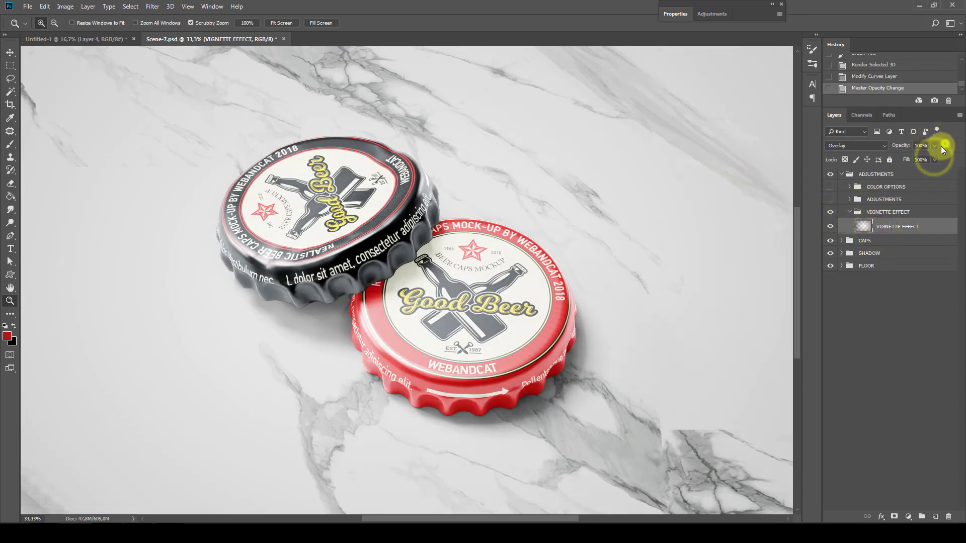
click(849, 212)
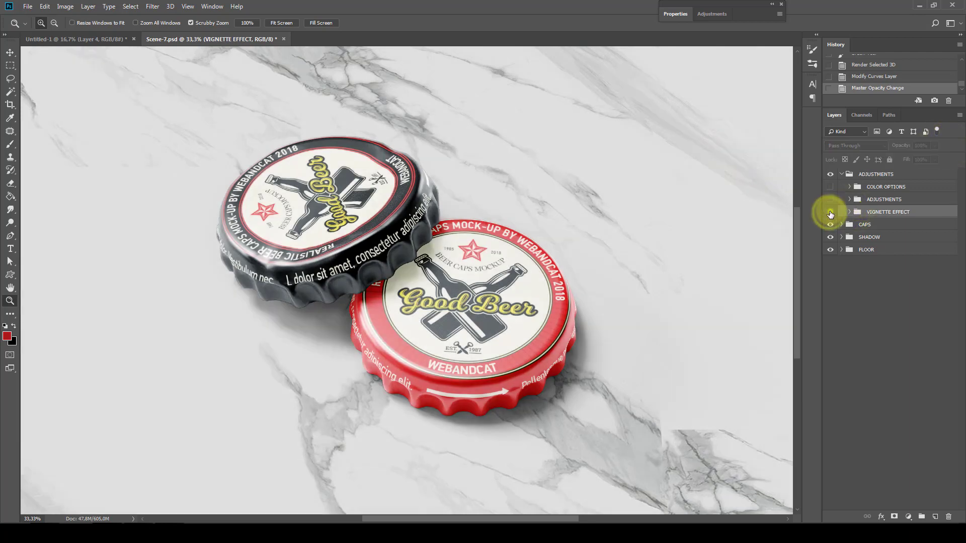
click(830, 213)
click(830, 212)
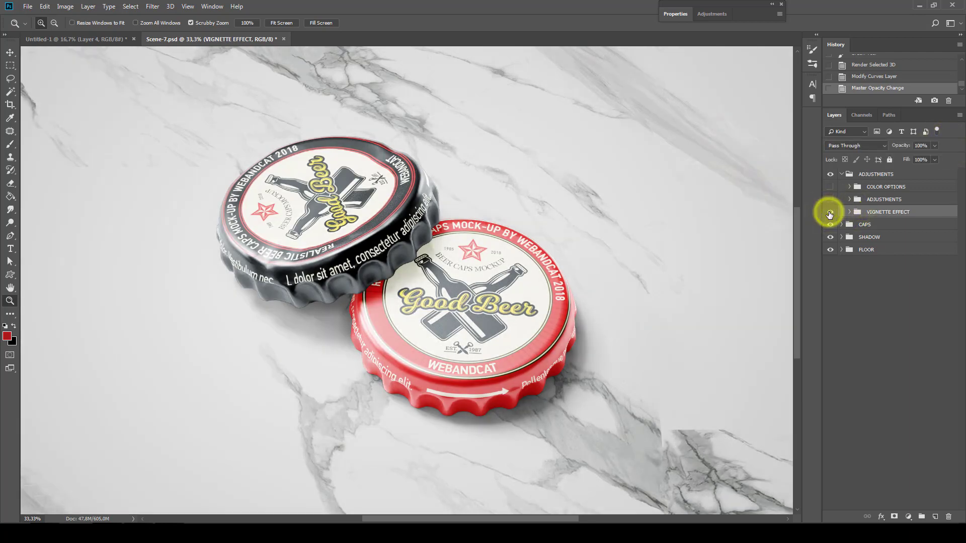
click(830, 212)
Step: Try Linear Burn on the vignette layer, set opacity to 60%, then return to Overlay
click(849, 211)
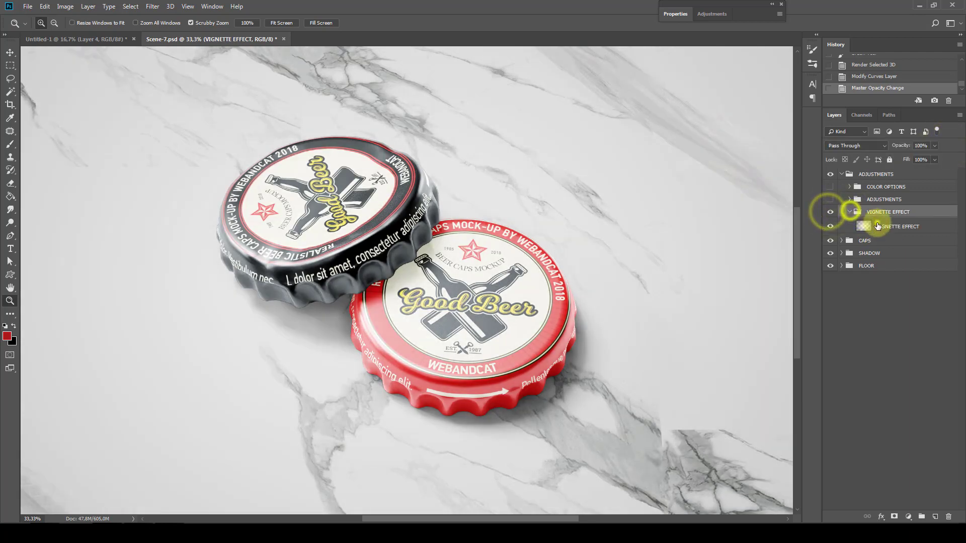
click(886, 227)
click(861, 145)
click(849, 203)
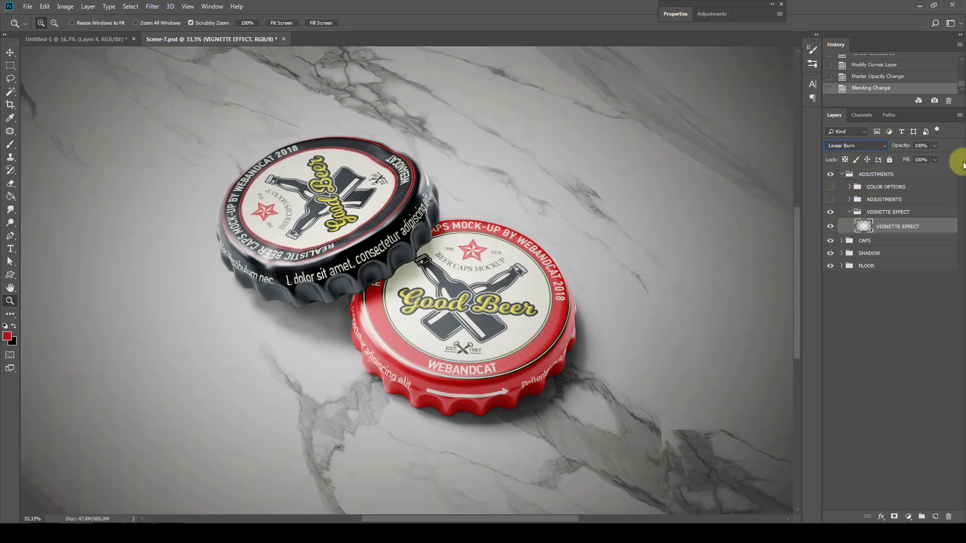
drag(922, 155, 917, 153)
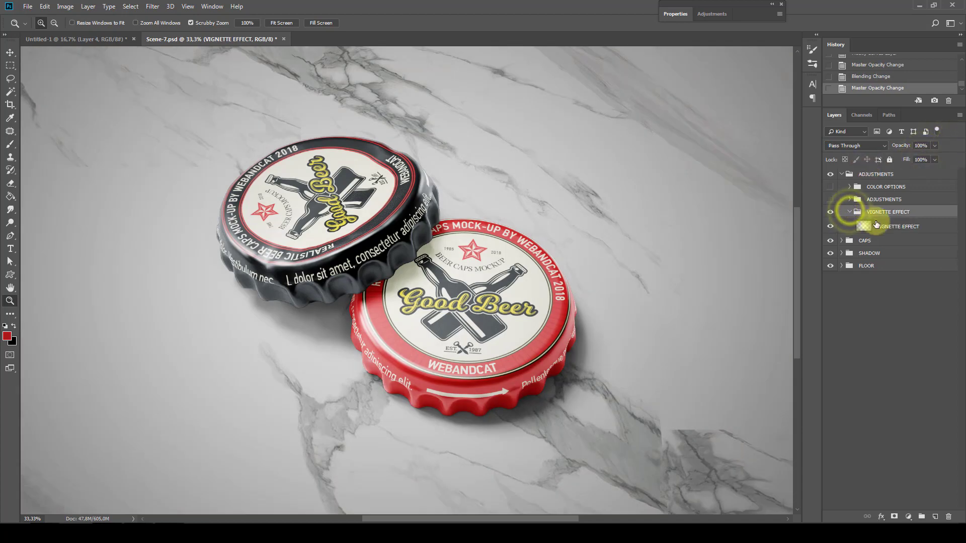
click(853, 145)
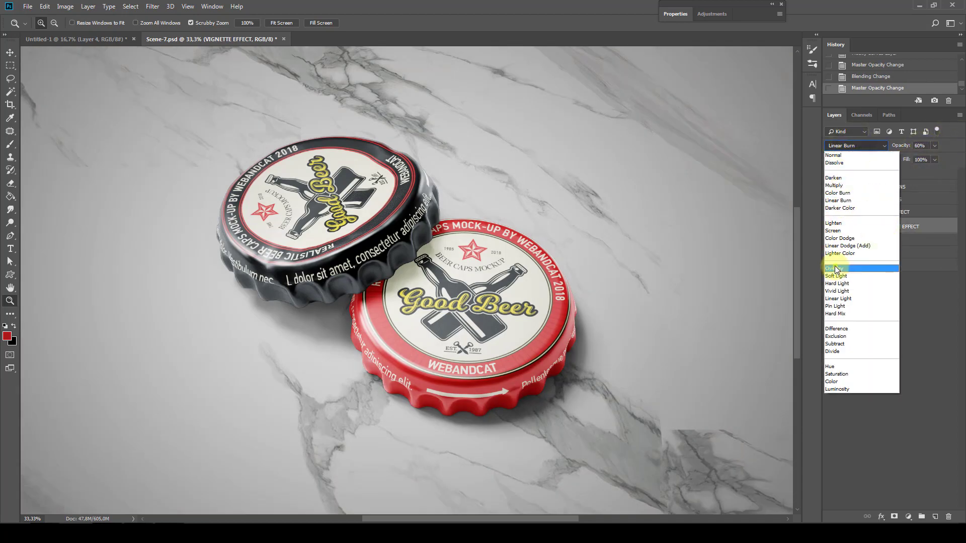
click(834, 268)
Step: Collapse VIGNETTE EFFECT and preview the inner ADJUSTMENTS group before hiding it again
click(844, 213)
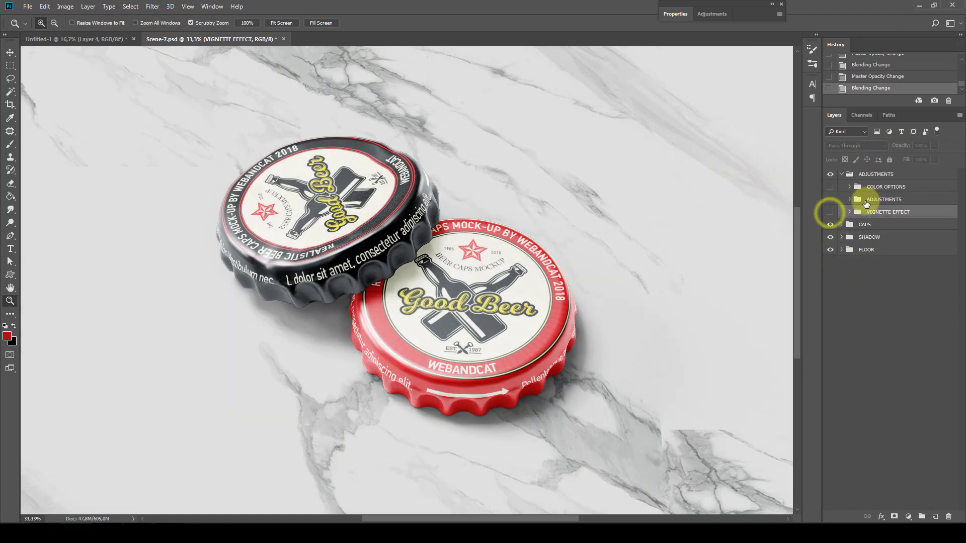
click(867, 199)
click(830, 200)
Step: Turn on the inner ADJUSTMENTS group and raise the LIGHT group's opacity to 100%
click(830, 200)
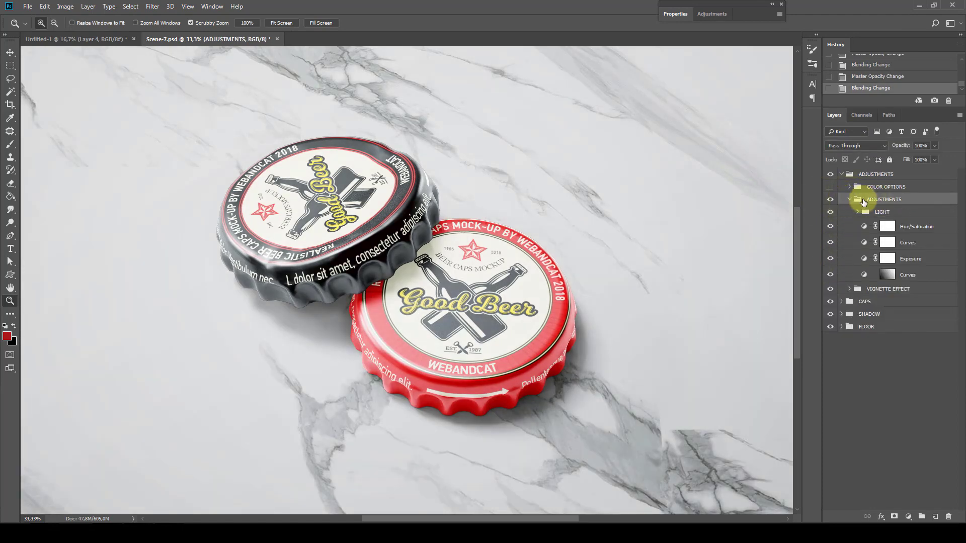
click(830, 212)
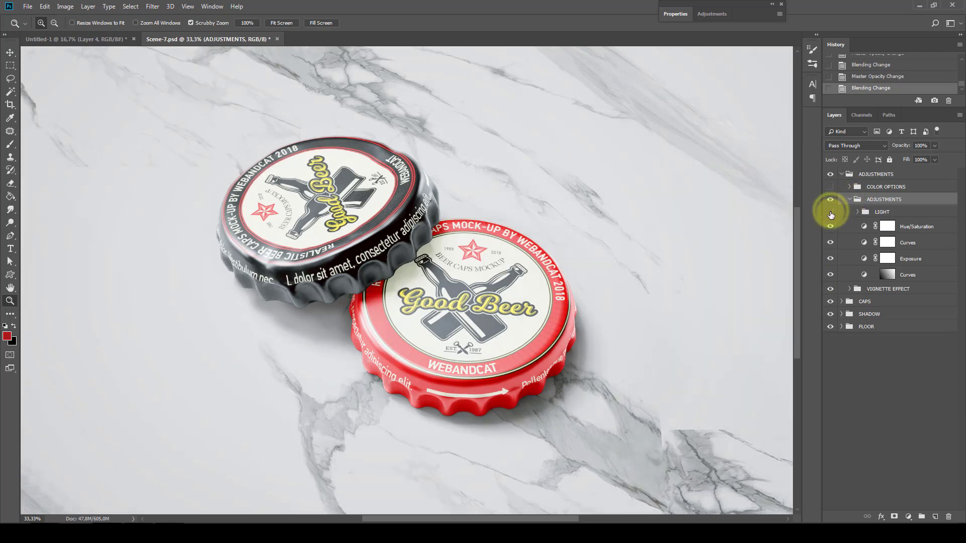
click(830, 211)
click(890, 211)
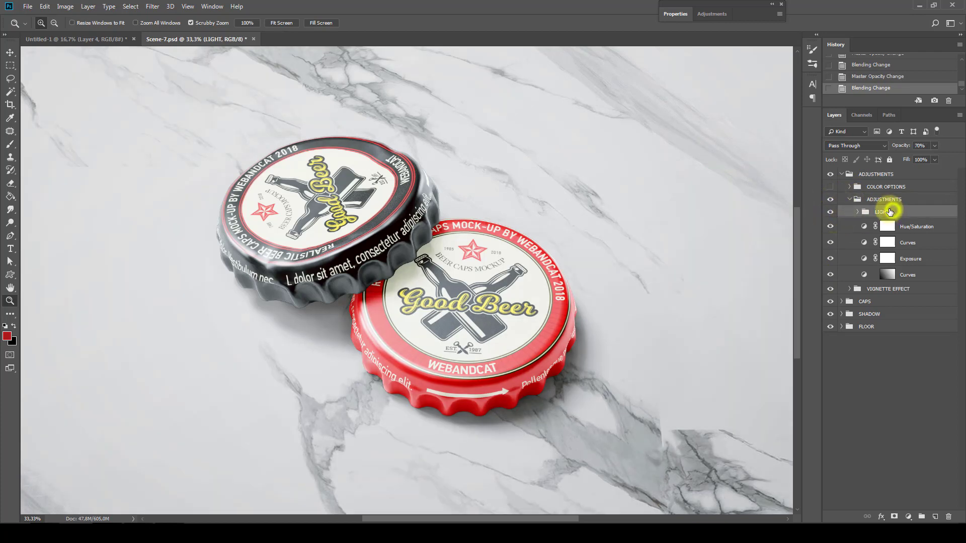
click(934, 145)
drag(934, 157, 960, 160)
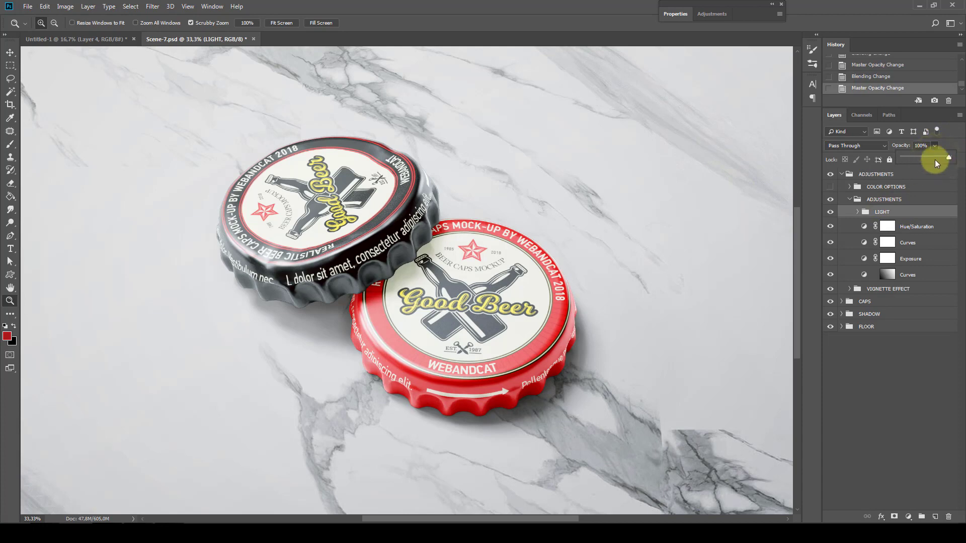
click(851, 199)
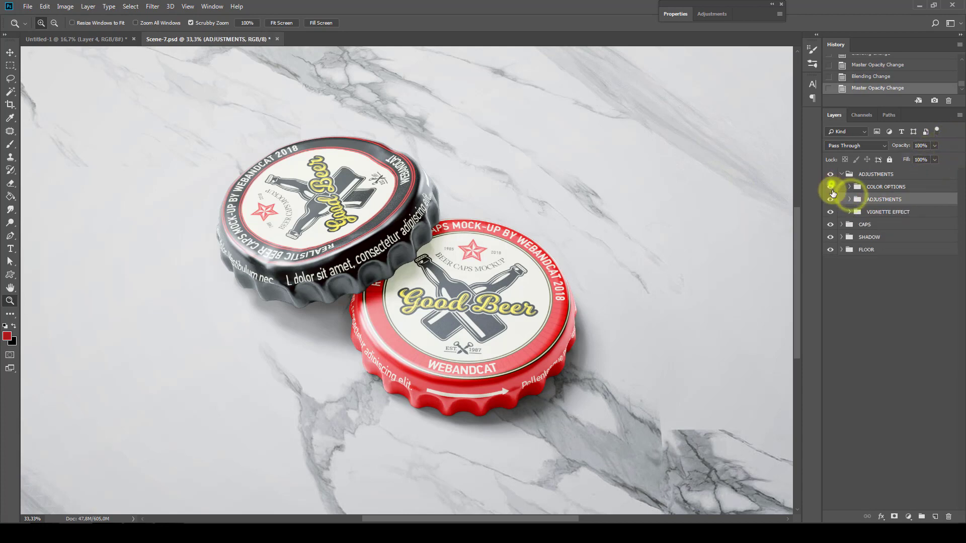
click(830, 186)
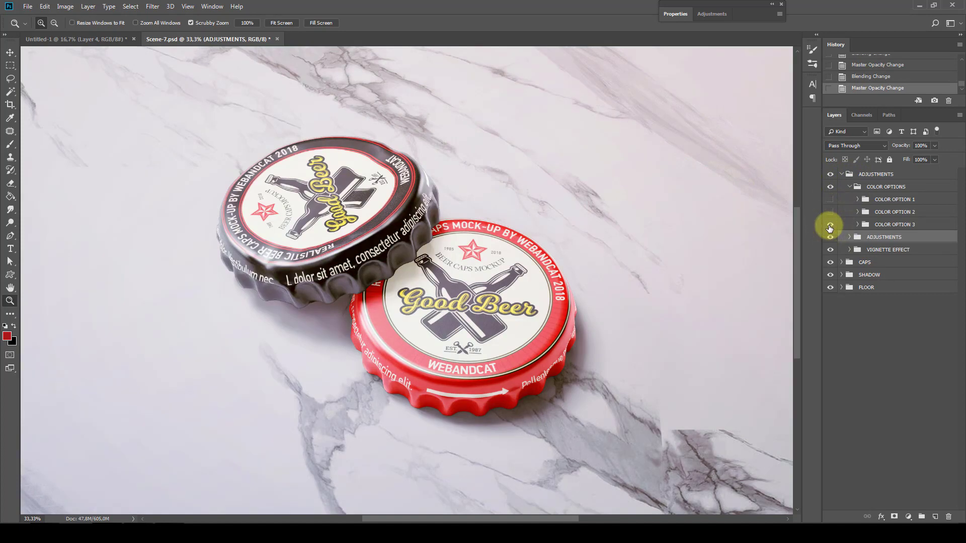
Step: Compare beige COLOR OPTION 1, then show grey COLOR OPTION 2 at 100% opacity
click(830, 200)
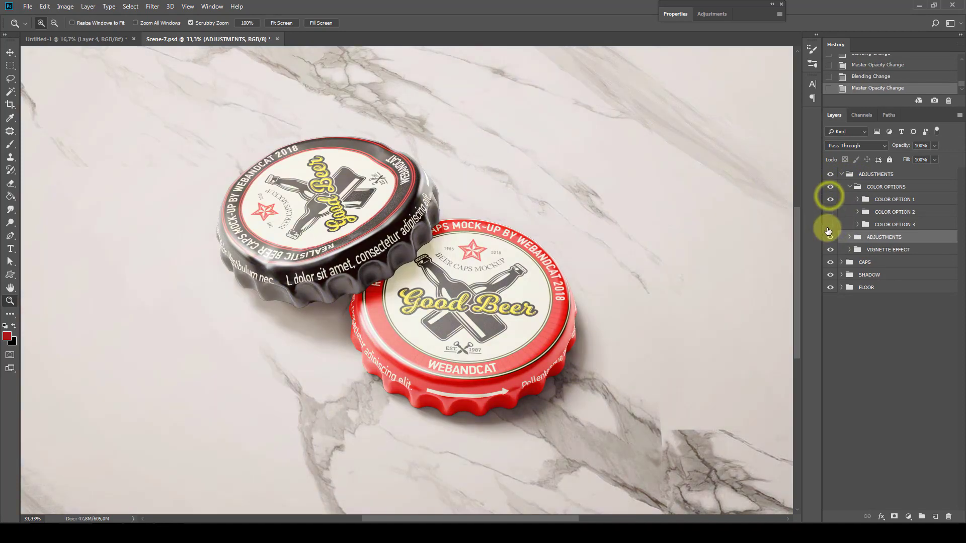
click(830, 199)
click(890, 212)
click(935, 146)
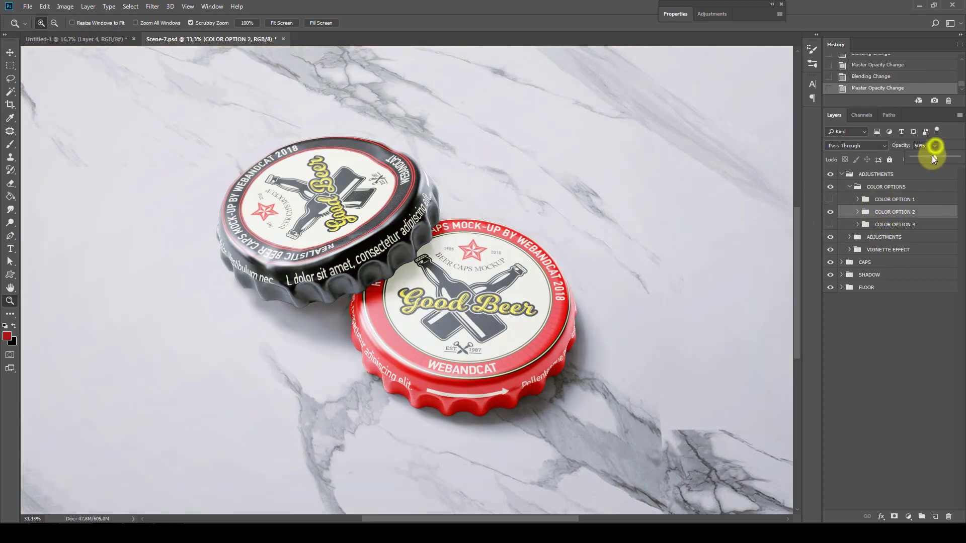
drag(933, 158, 958, 158)
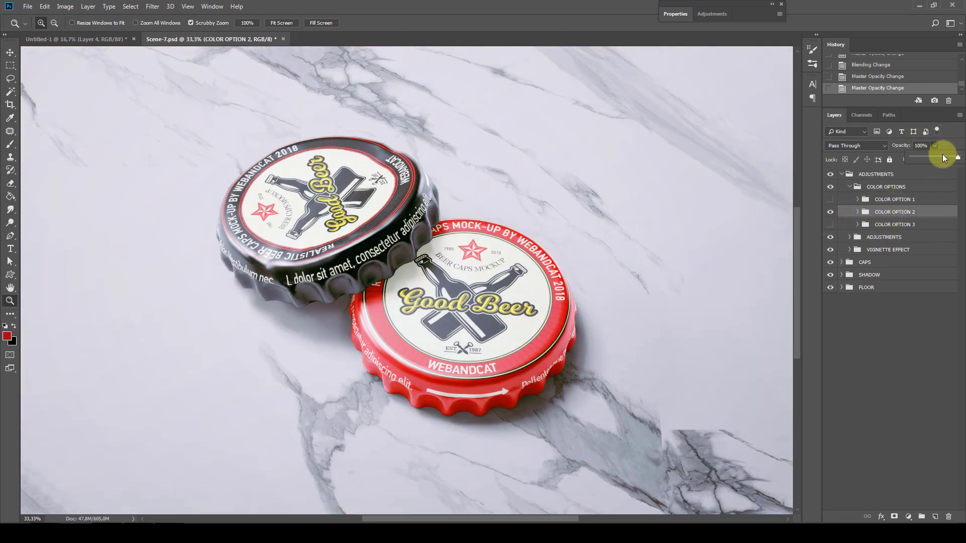
click(830, 212)
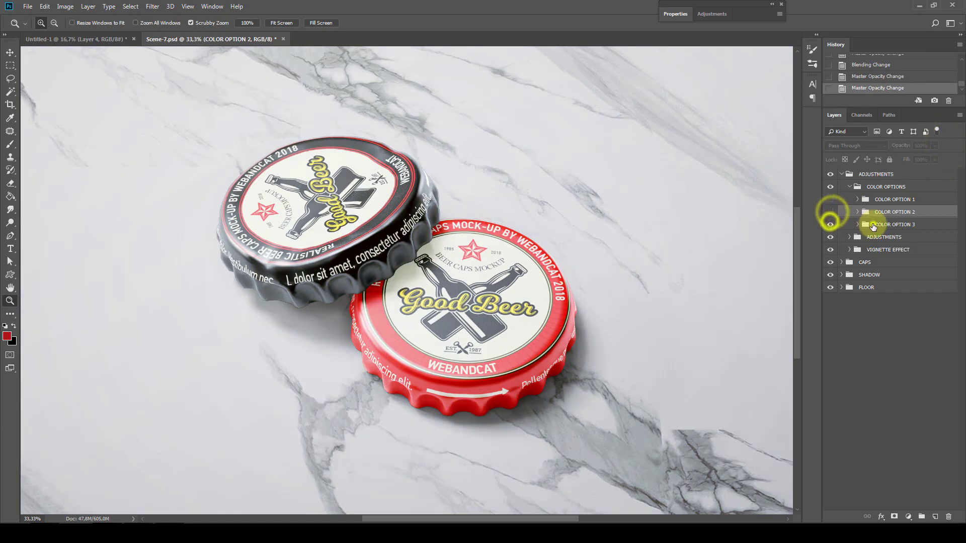
Step: Try pink COLOR OPTION 3, then settle on COLOR OPTION 2 and collapse the groups
click(893, 224)
click(934, 145)
drag(933, 157, 957, 157)
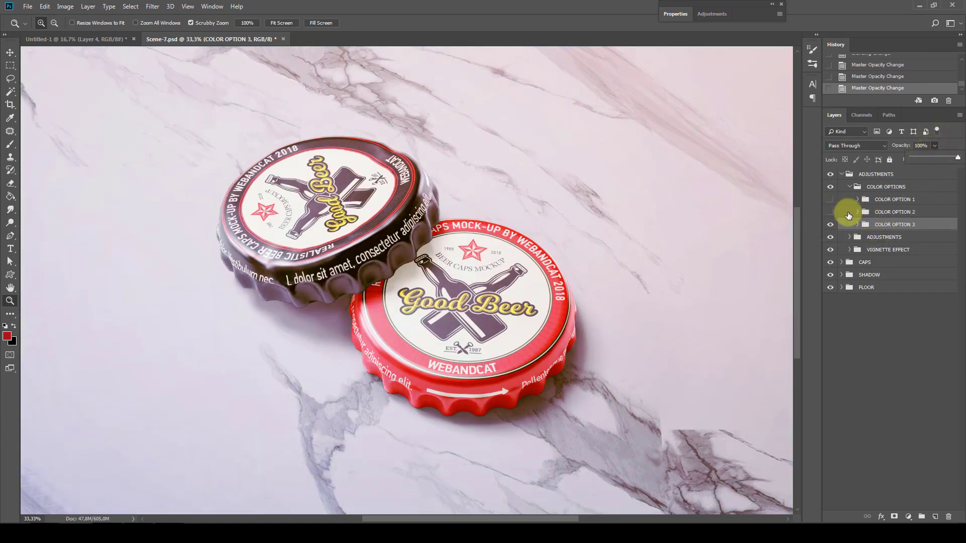
click(830, 224)
click(885, 208)
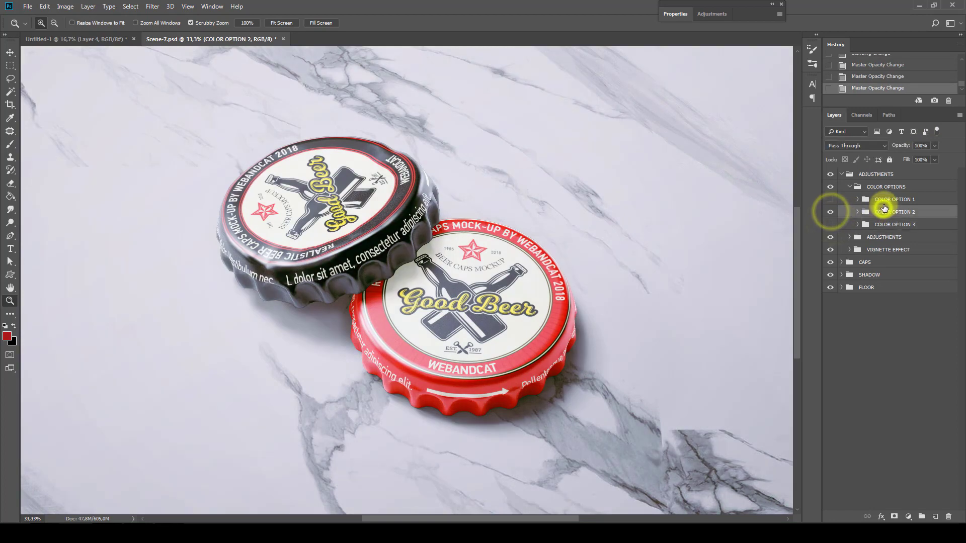
click(849, 186)
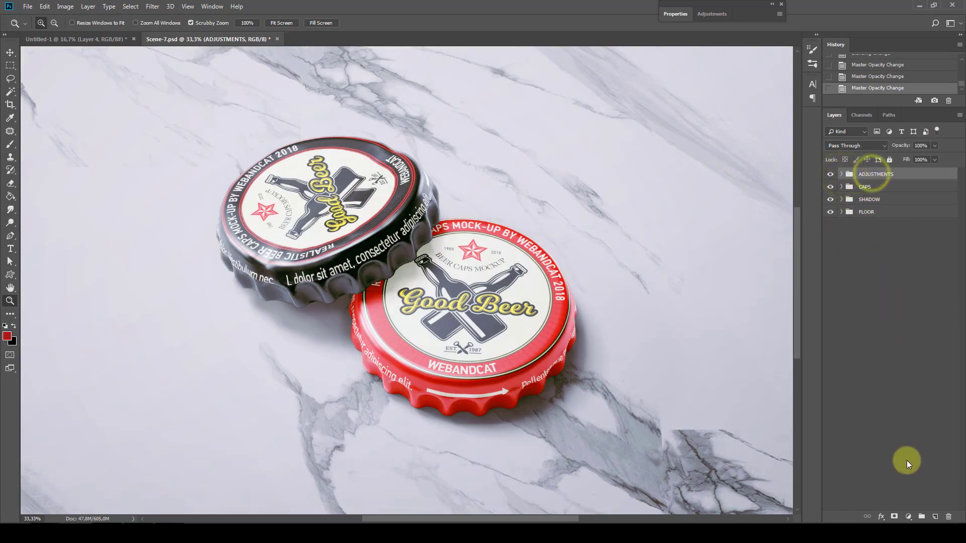
Step: Stamp all visible content into a new Layer 1 with Ctrl+Alt+Shift+E and hide the other groups
click(935, 516)
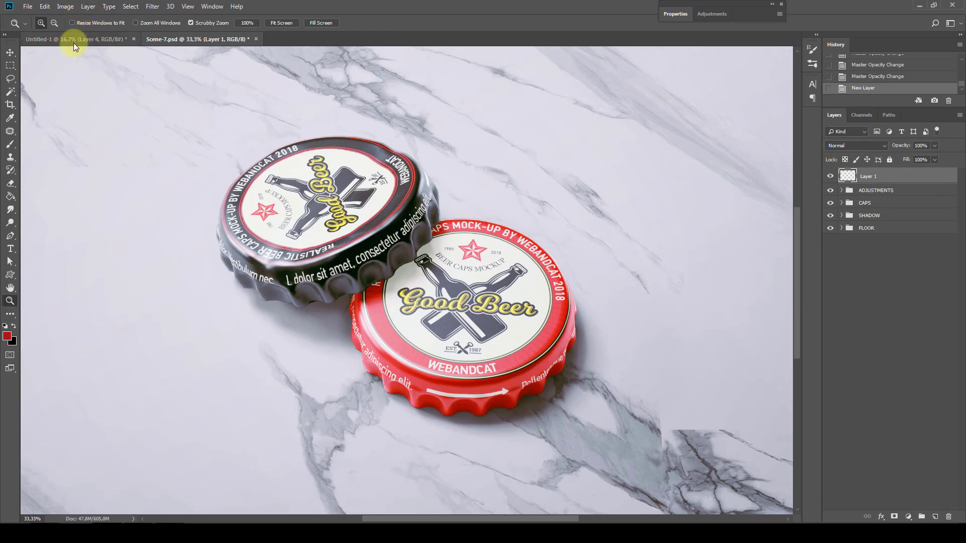
key(ctrl+alt+shift+e)
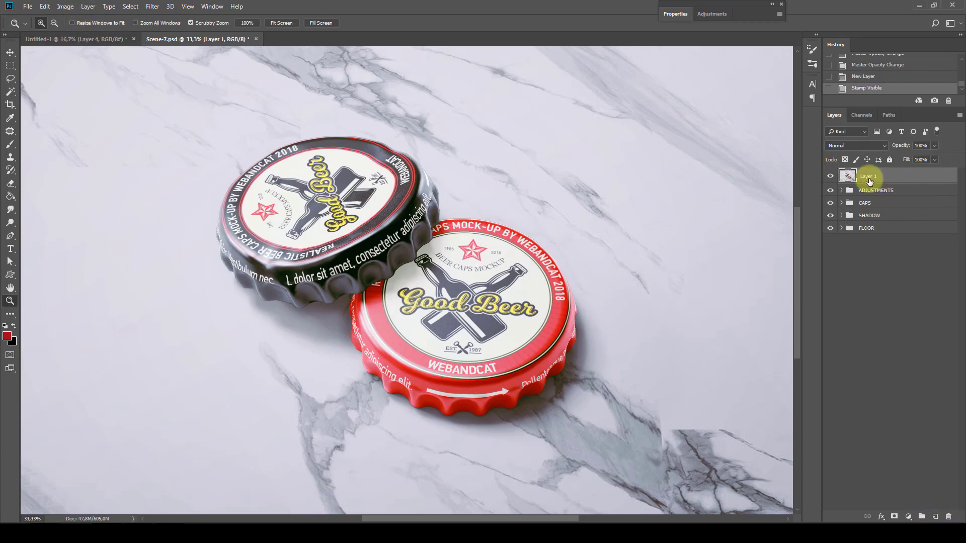
drag(830, 227, 830, 177)
click(830, 176)
click(154, 7)
mouse_move(158, 121)
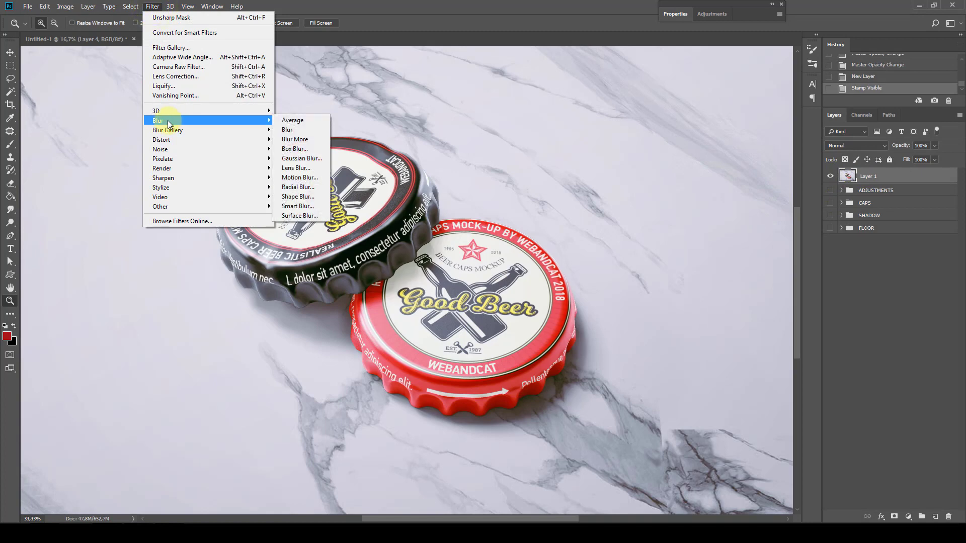
Step: Apply Lens Blur using the Alpha 1 depth map, focused on the black cap, radius 50
click(307, 168)
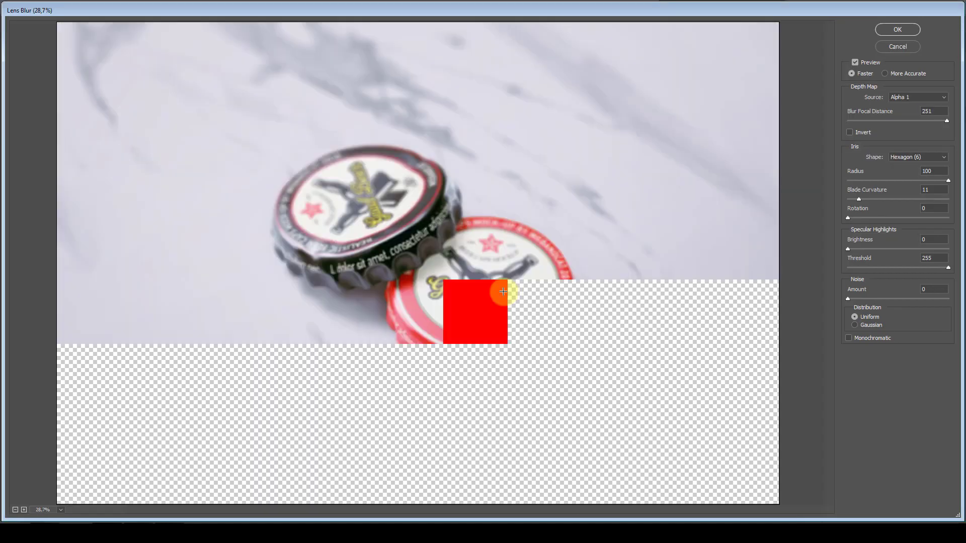
click(916, 99)
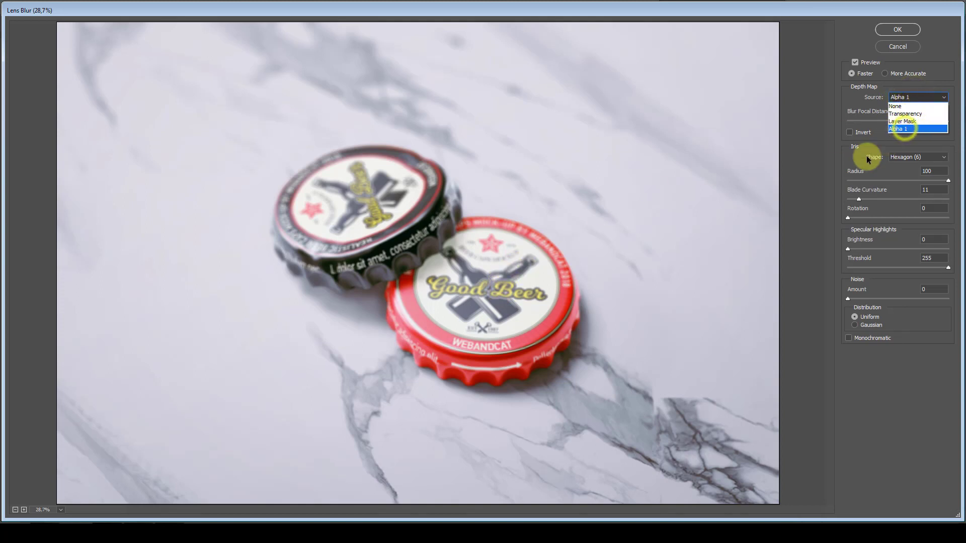
click(866, 156)
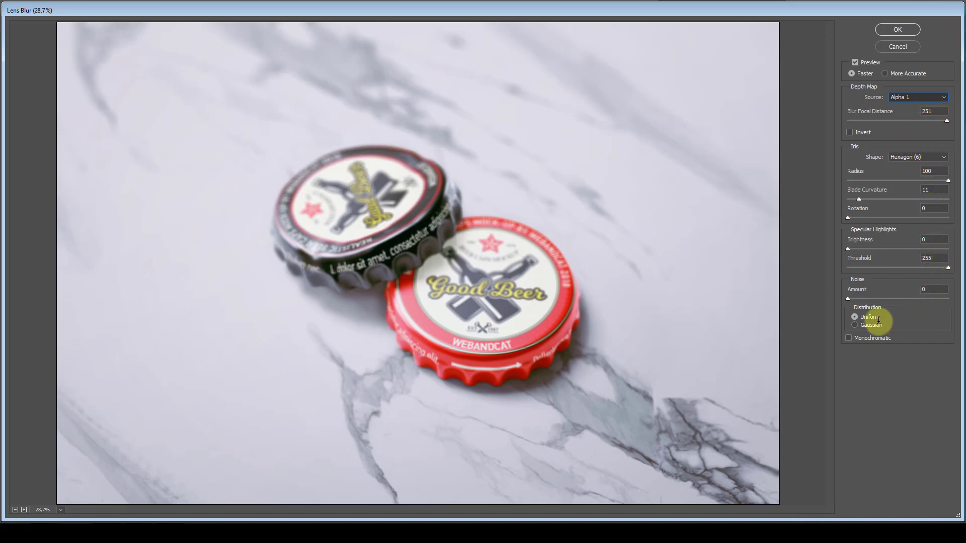
click(413, 217)
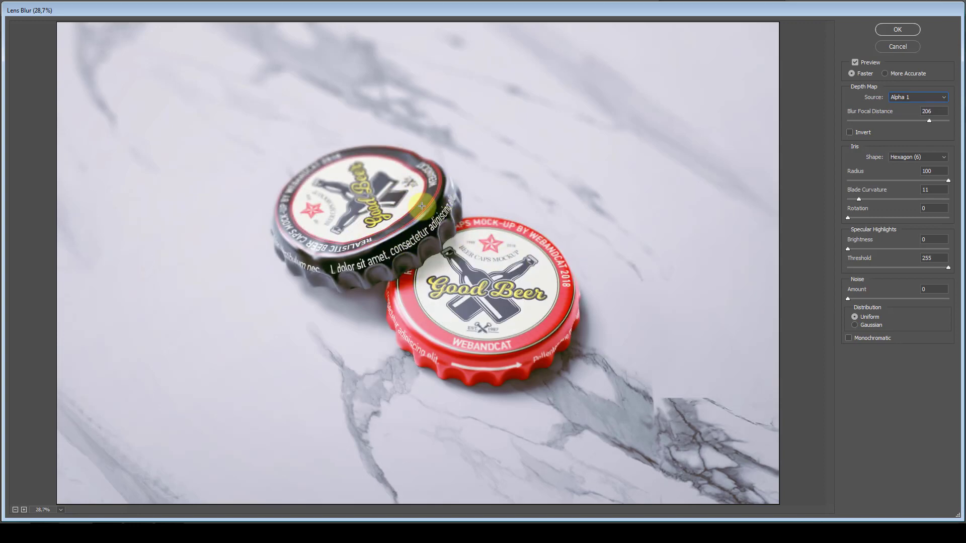
click(522, 343)
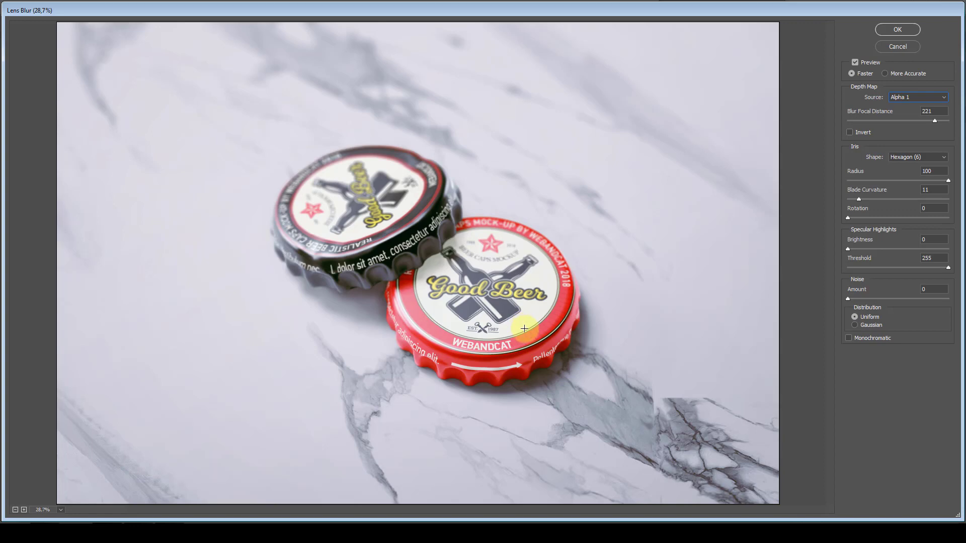
double_click(931, 171)
text(60)
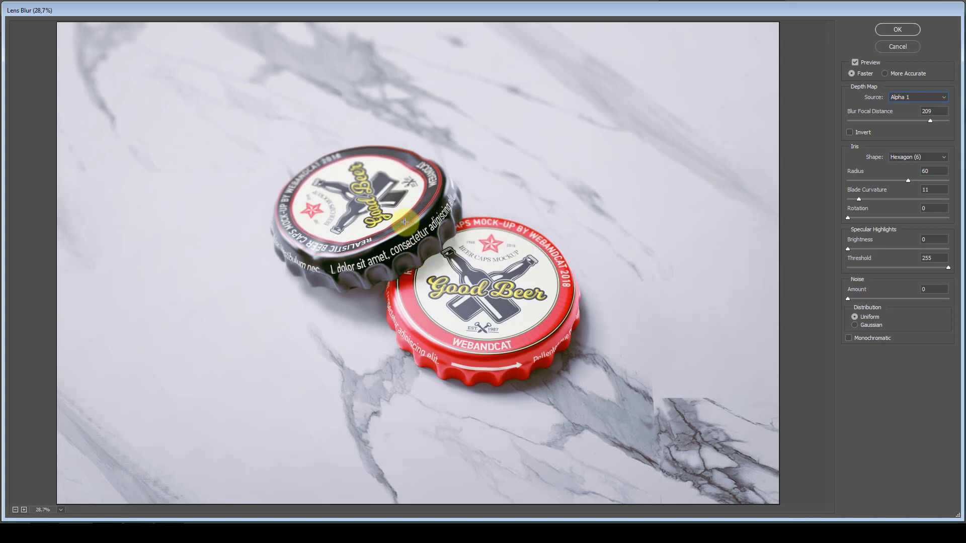
click(935, 171)
text(50)
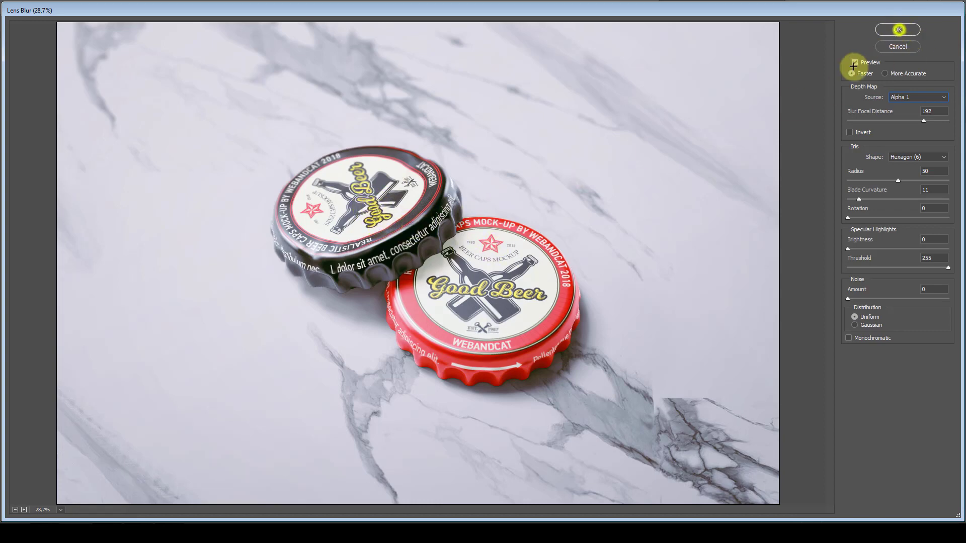
click(897, 29)
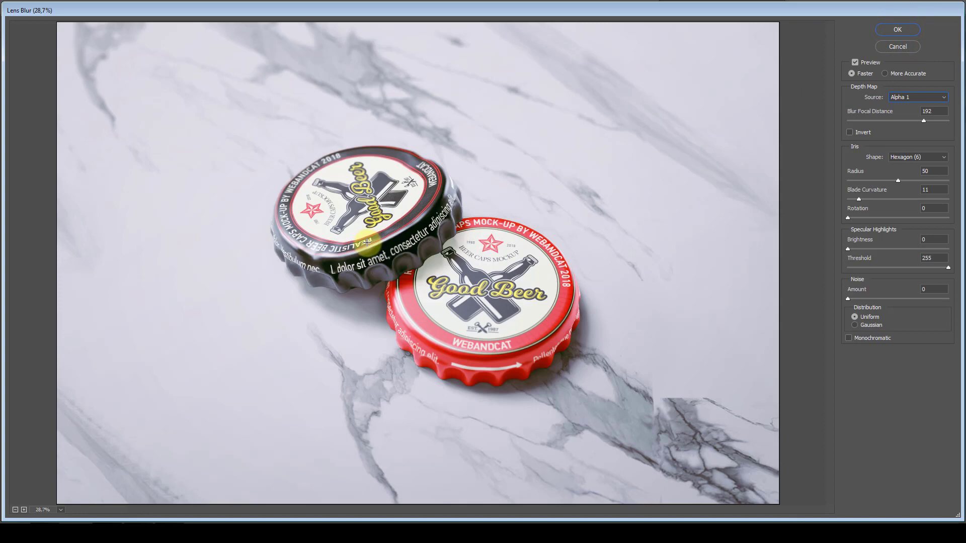
click(896, 30)
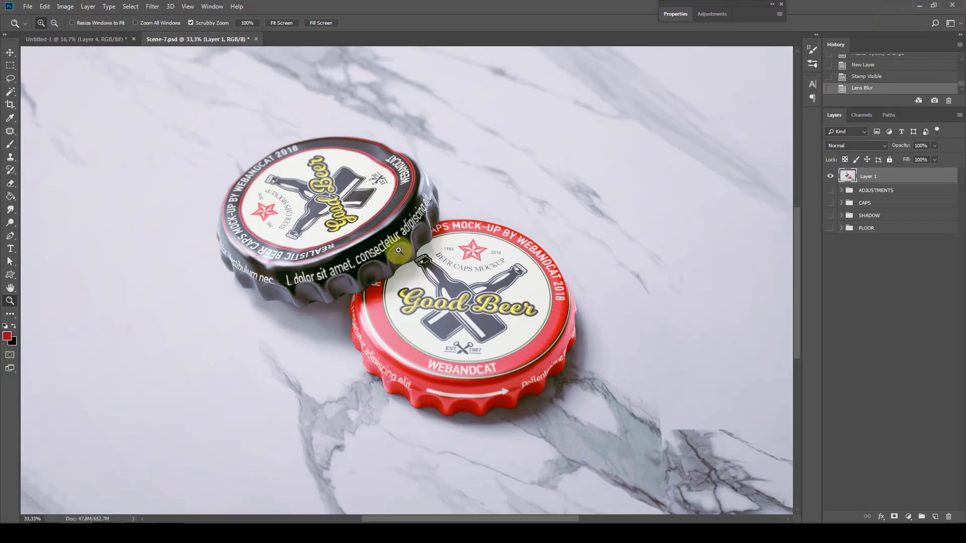
Step: Inspect the dark cap at 100% zoom, then fit the image on screen
right_click(402, 251)
click(402, 274)
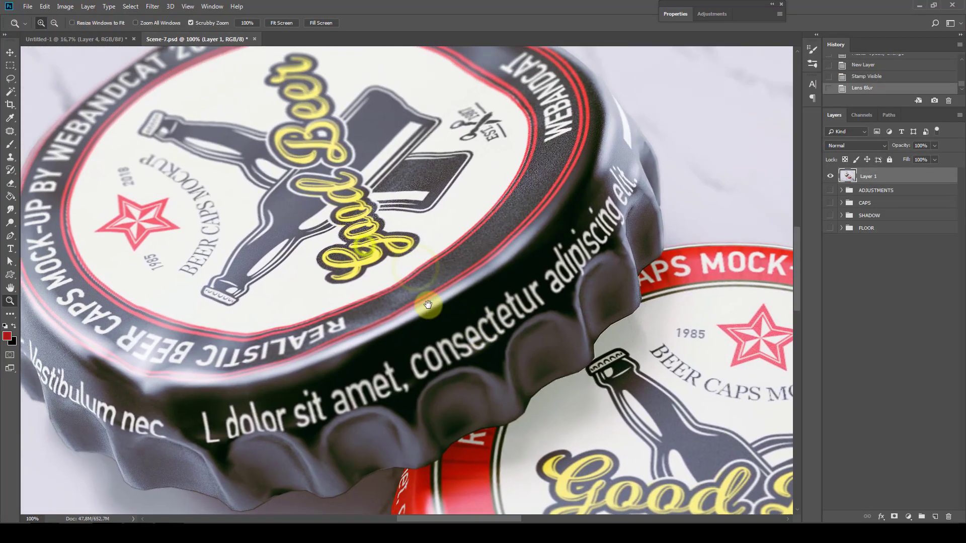
mouse_move(362, 248)
mouse_down()
mouse_move(403, 280)
mouse_move(496, 269)
mouse_up()
right_click(425, 262)
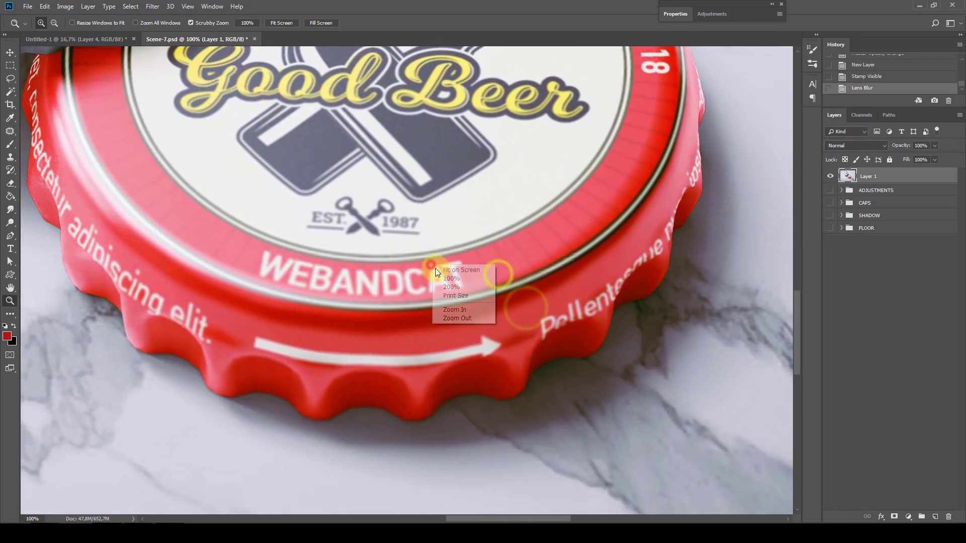
click(443, 271)
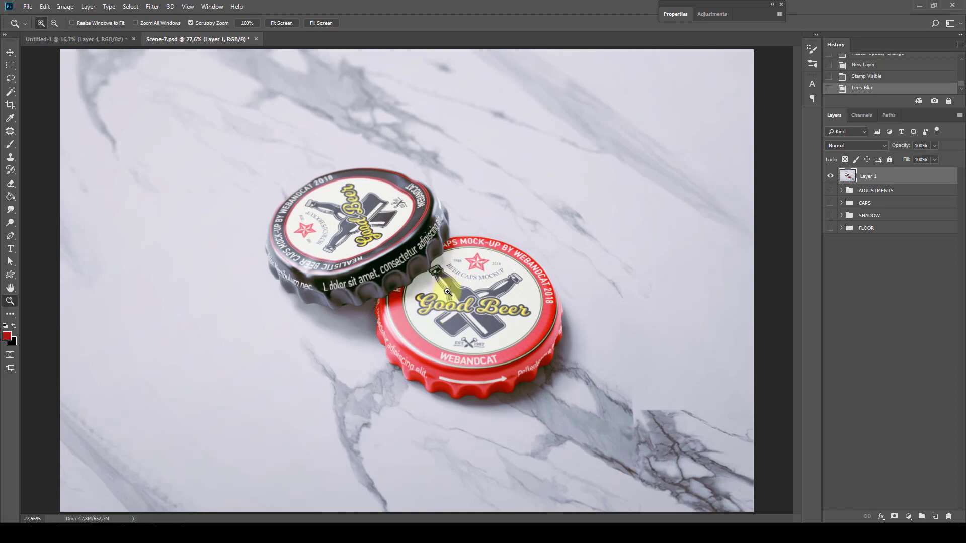
Step: Show all groups and toggle blurred Layer 1 off and on to compare
alt+click(829, 177)
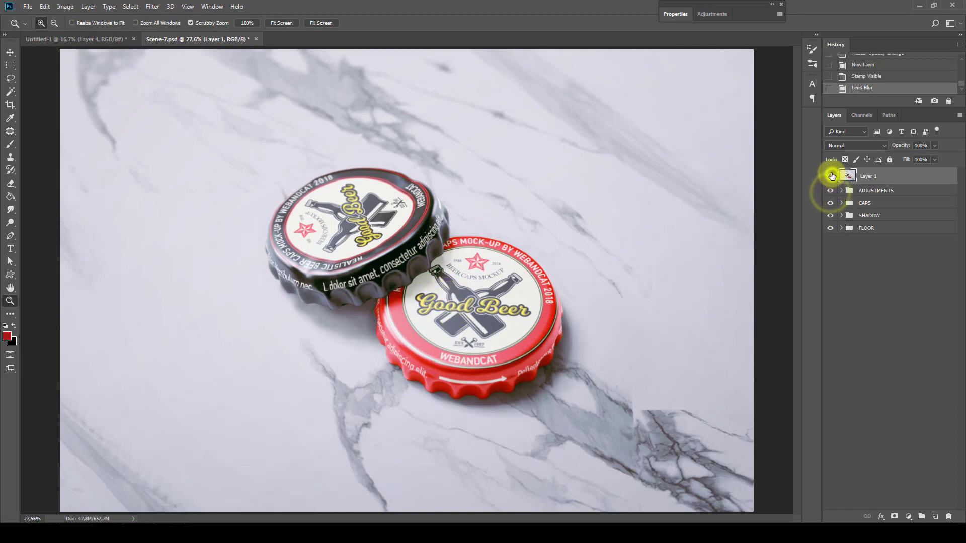
click(830, 176)
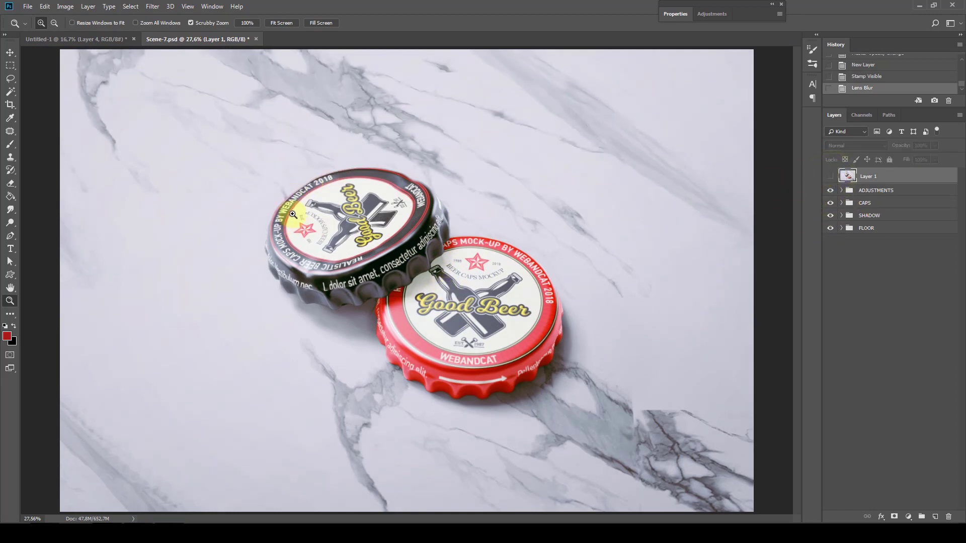
click(829, 176)
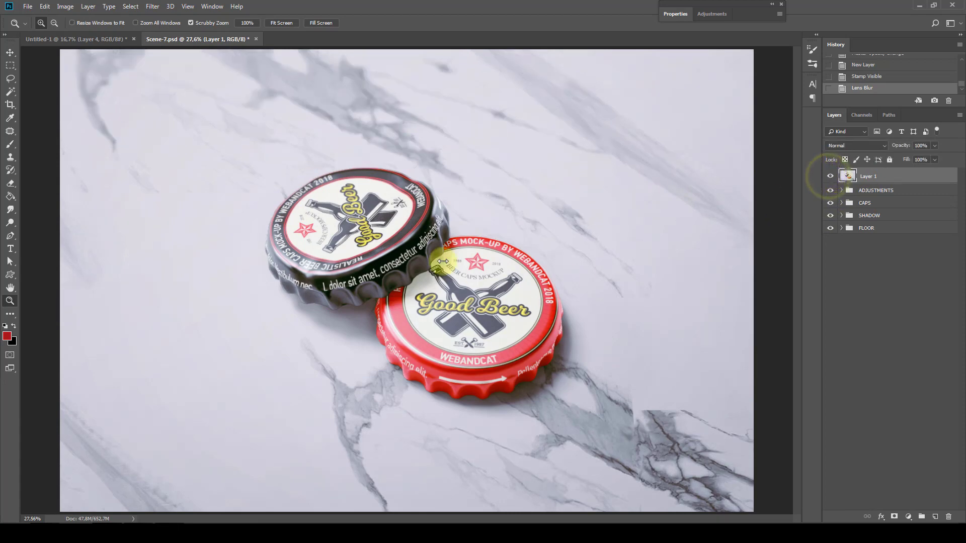
Step: Close Scene-7 without saving and open Scene-8.psd from the PSD folder
click(257, 39)
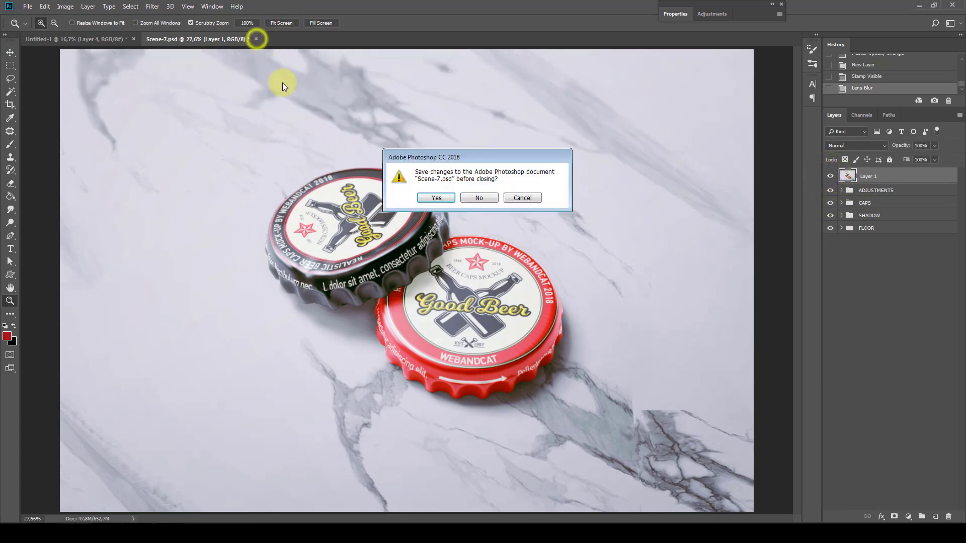
click(478, 198)
click(27, 6)
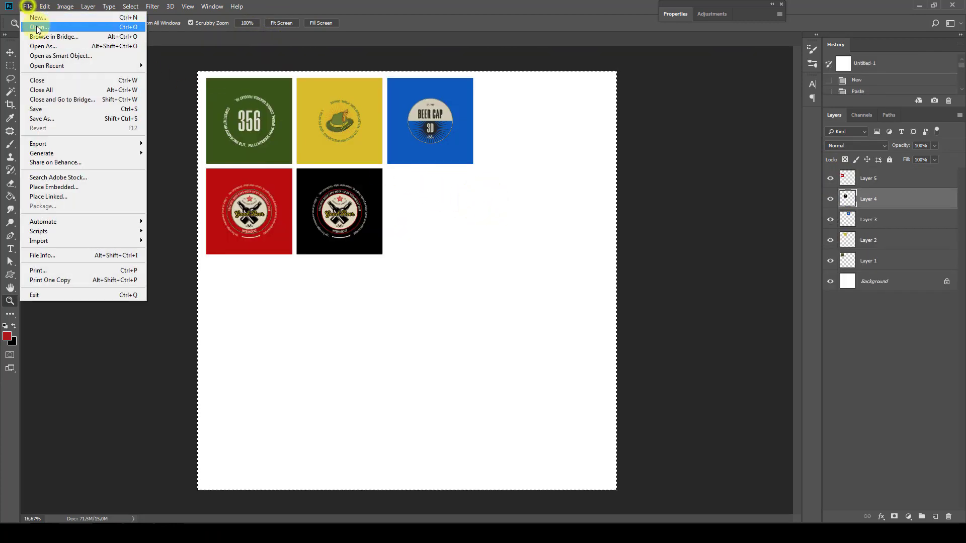
click(37, 27)
click(226, 22)
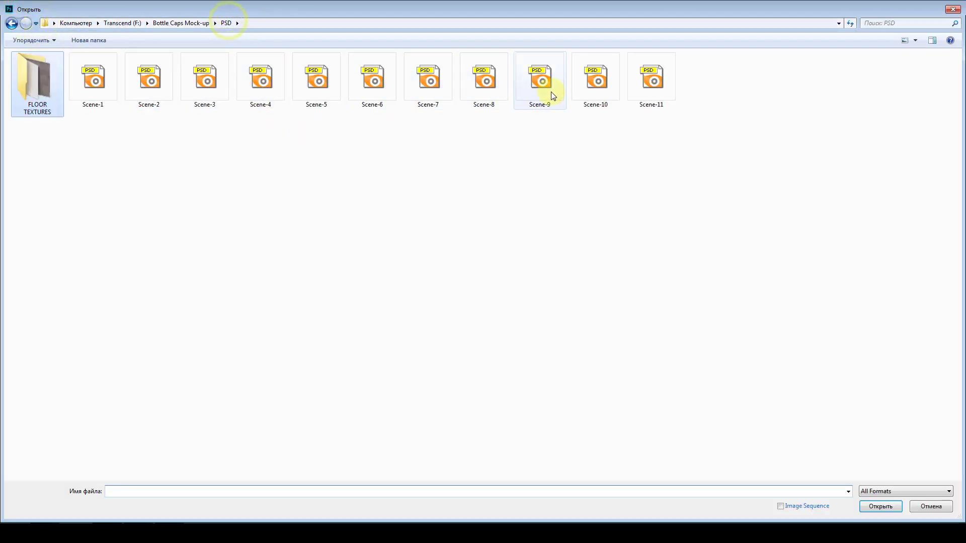
click(497, 86)
click(875, 507)
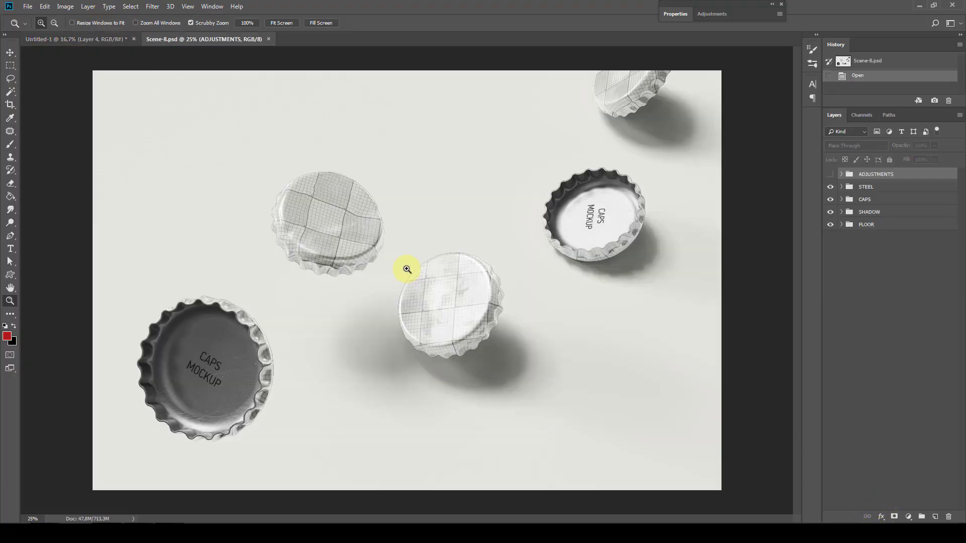
click(10, 64)
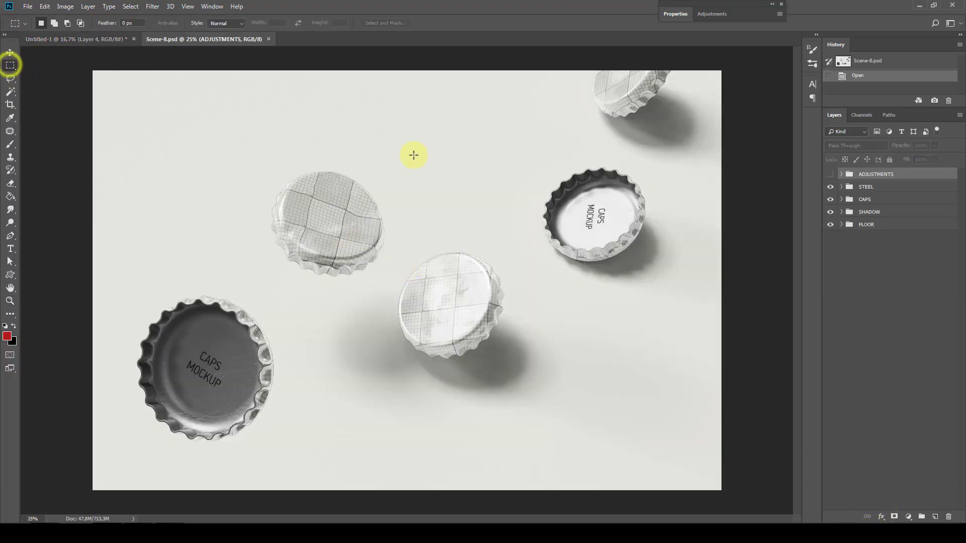
Step: Paste the black Good Beer design into the Caps_B texture, then save and close it
click(841, 199)
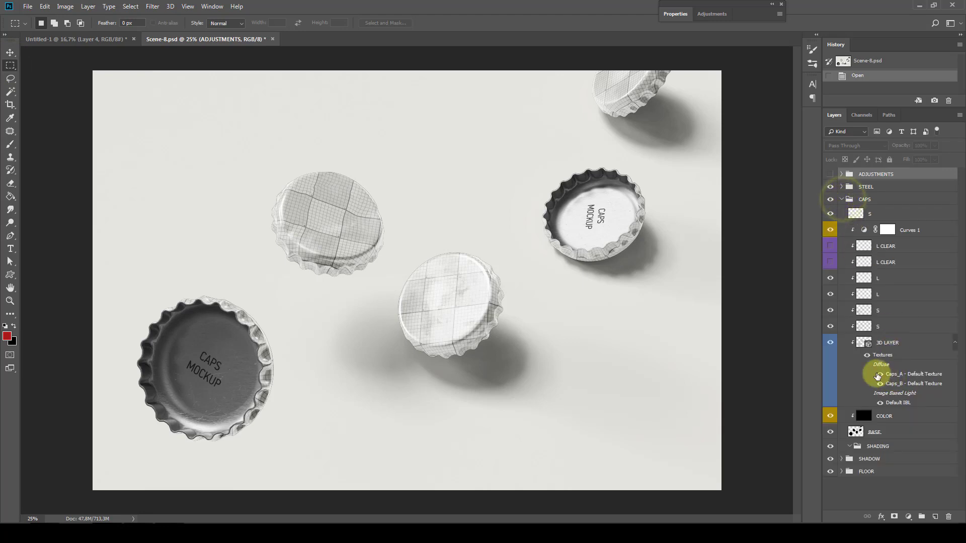
click(106, 40)
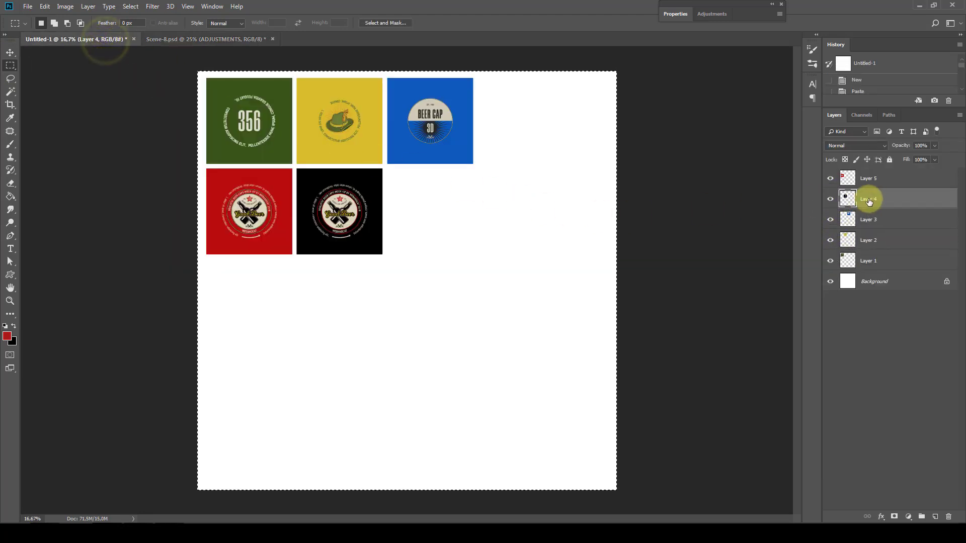
click(233, 38)
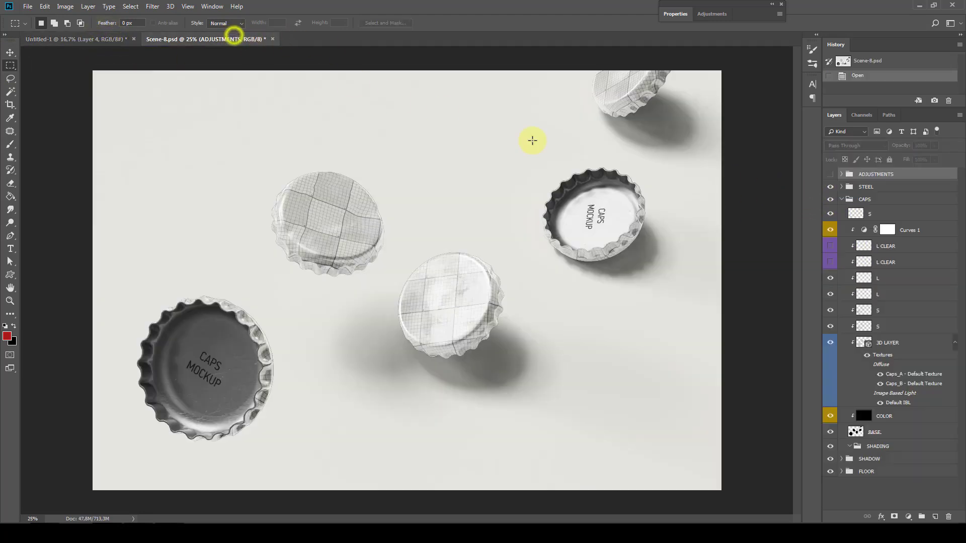
double_click(898, 385)
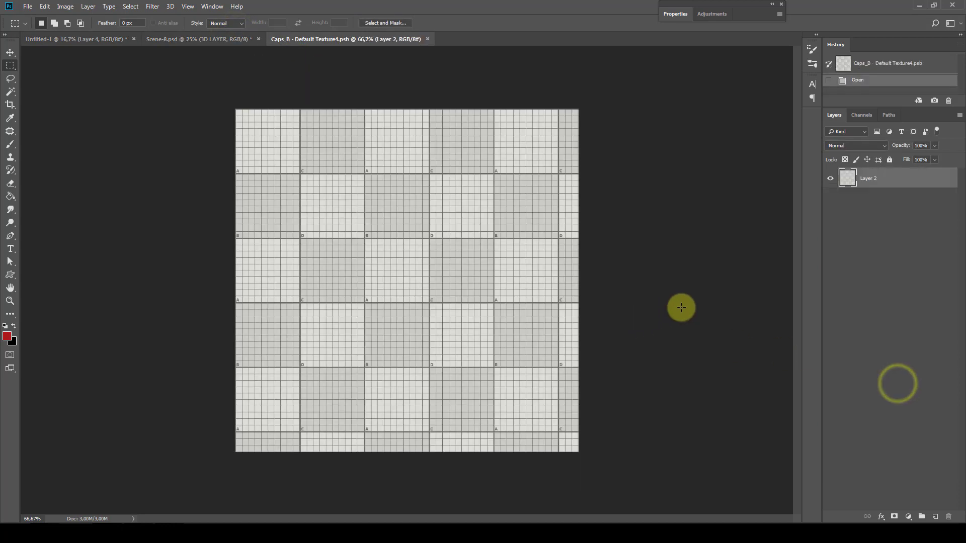
key(ctrl+v)
key(ctrl+s)
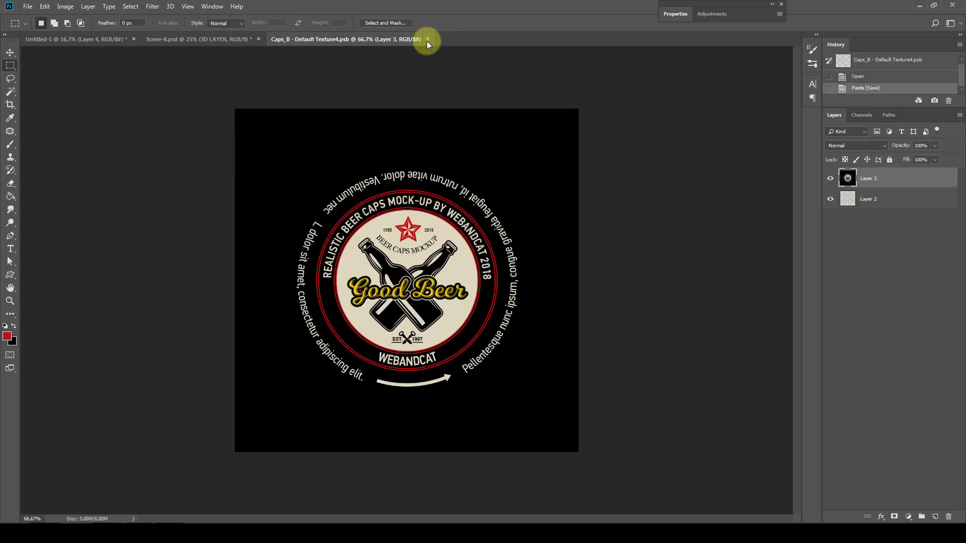
click(430, 38)
Step: Paste the red Good Beer design from Layer 5 into the Caps_A texture and save it
click(83, 39)
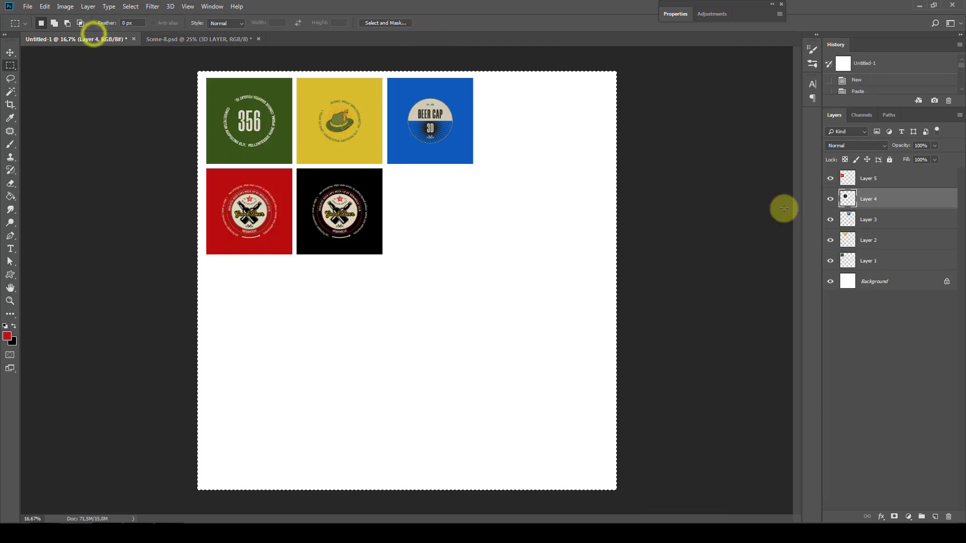
click(885, 179)
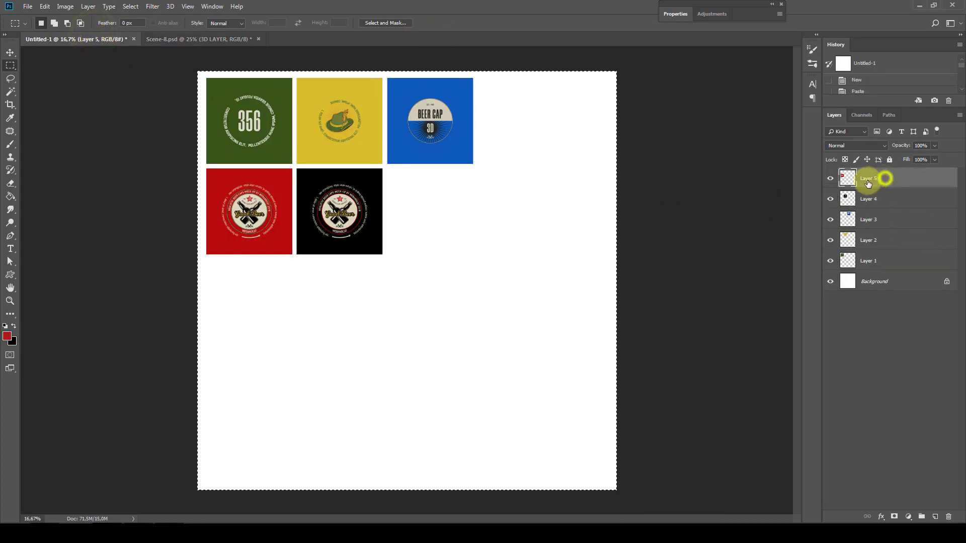
click(217, 39)
double_click(903, 374)
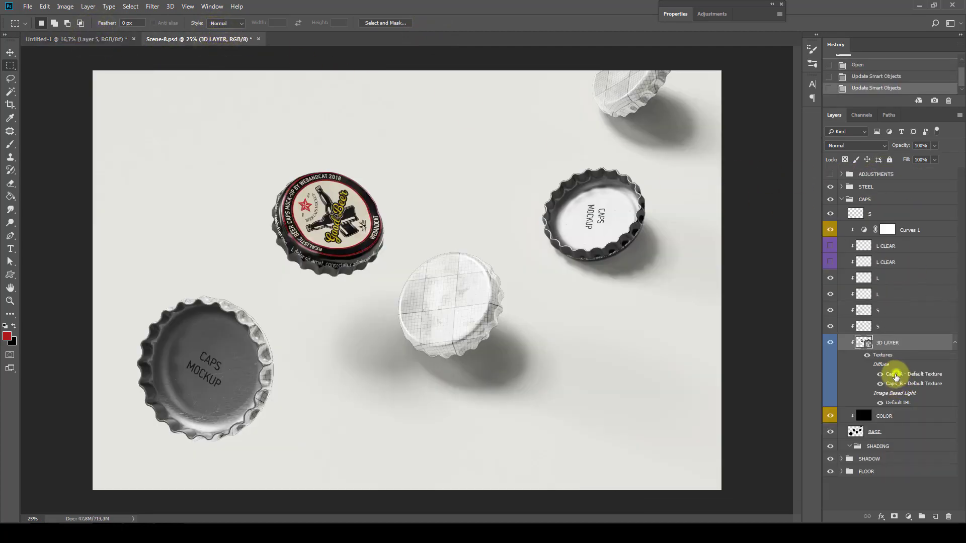
key(ctrl+v)
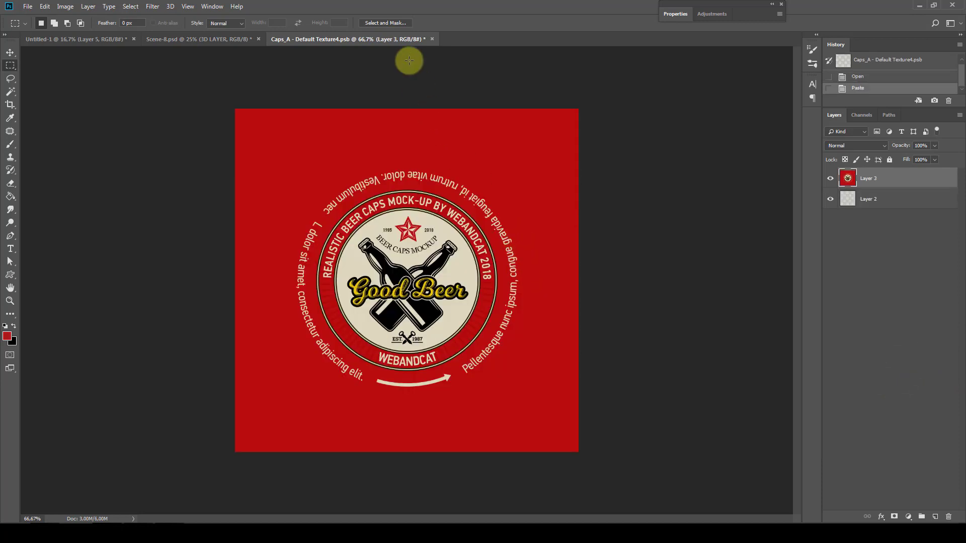
click(428, 39)
click(439, 196)
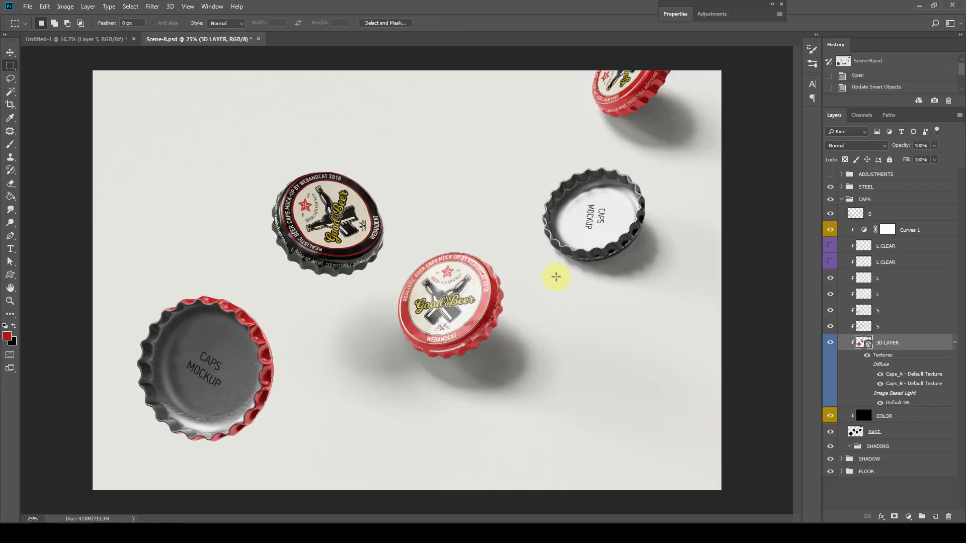
Step: Collapse CAPS, expand FLOOR, and open the floor smart object for editing
click(842, 198)
click(842, 225)
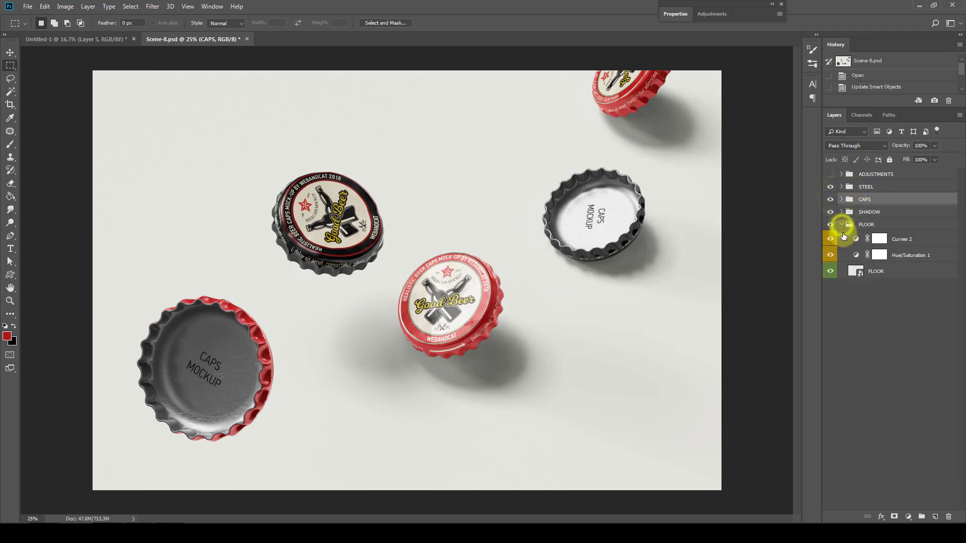
double_click(852, 270)
Step: Copy the Floor-6 texture into Layer 291.psb and close it to update the mockup
click(27, 6)
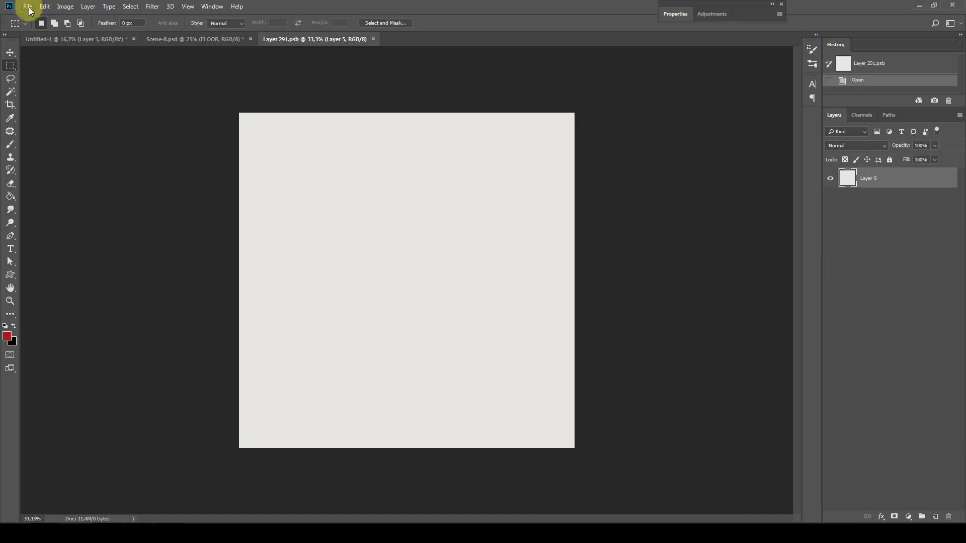
click(35, 26)
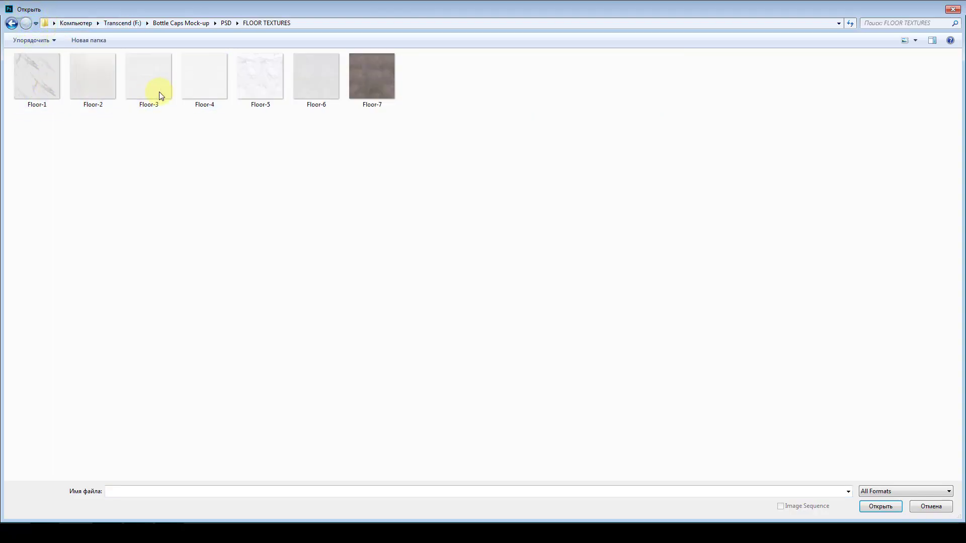
click(80, 88)
click(321, 82)
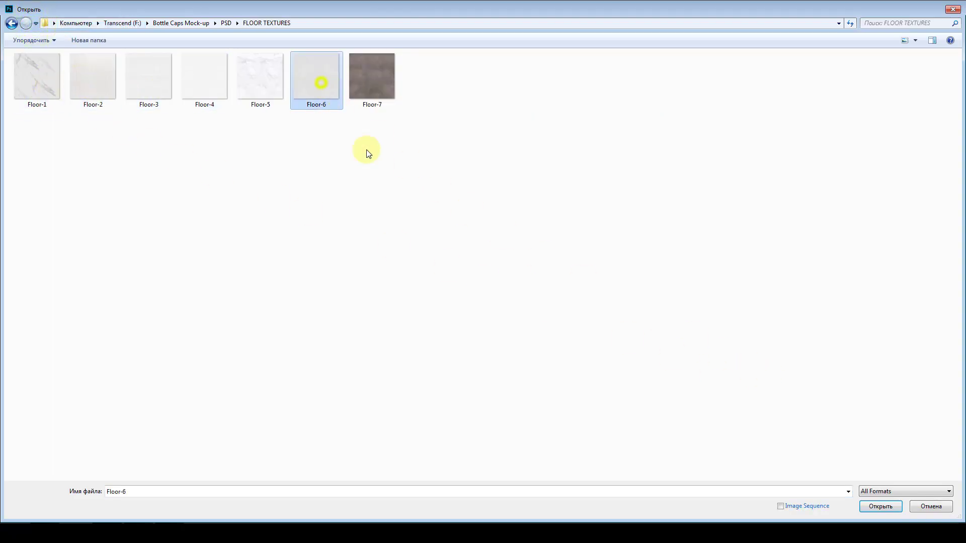
click(869, 506)
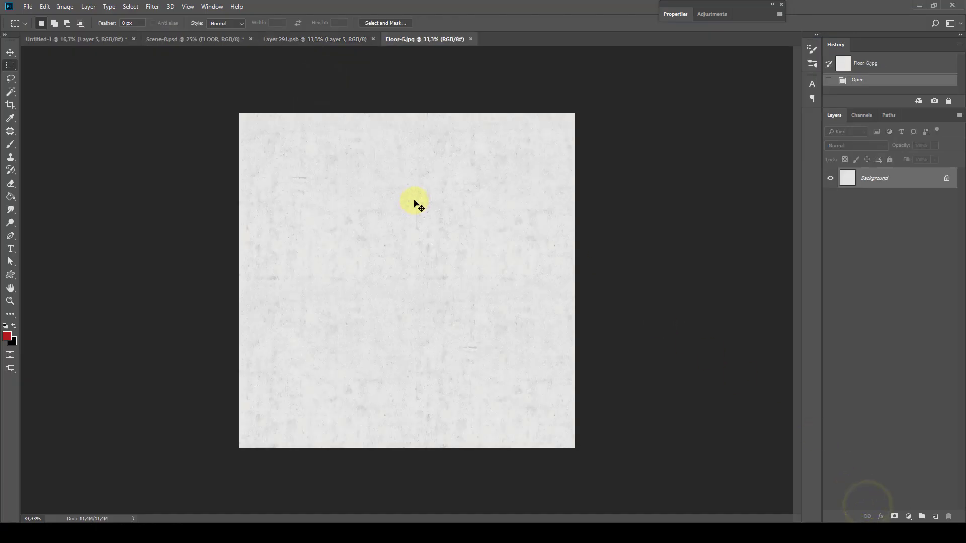
key(ctrl+a)
key(ctrl+w)
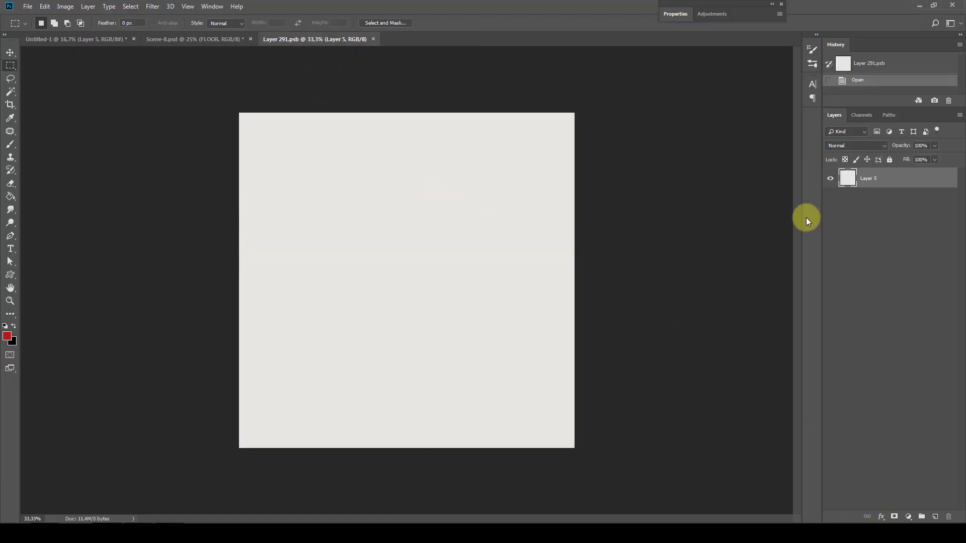
key(ctrl+v)
click(395, 39)
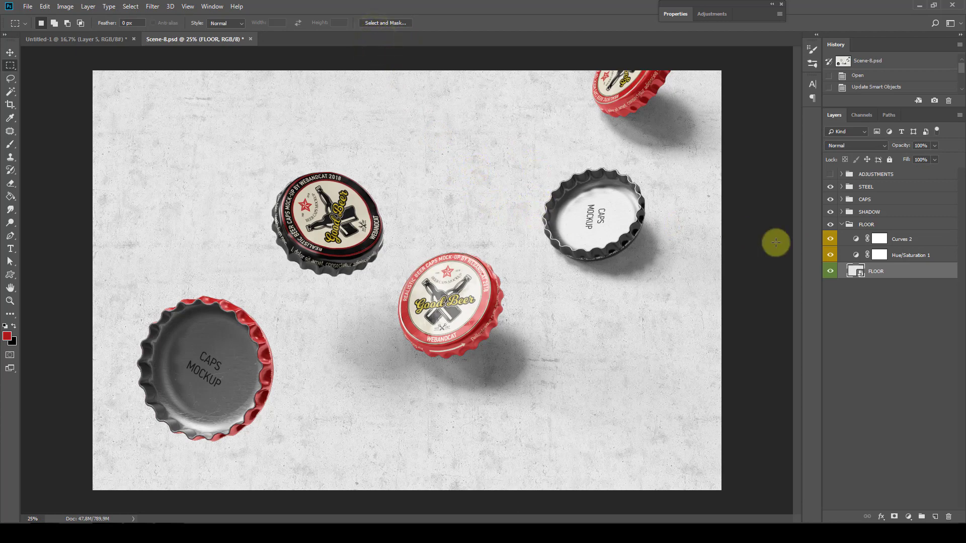
Step: Collapse FLOOR, expand the STEEL group and open the INNER TEXT 2 smart object
click(856, 224)
click(841, 224)
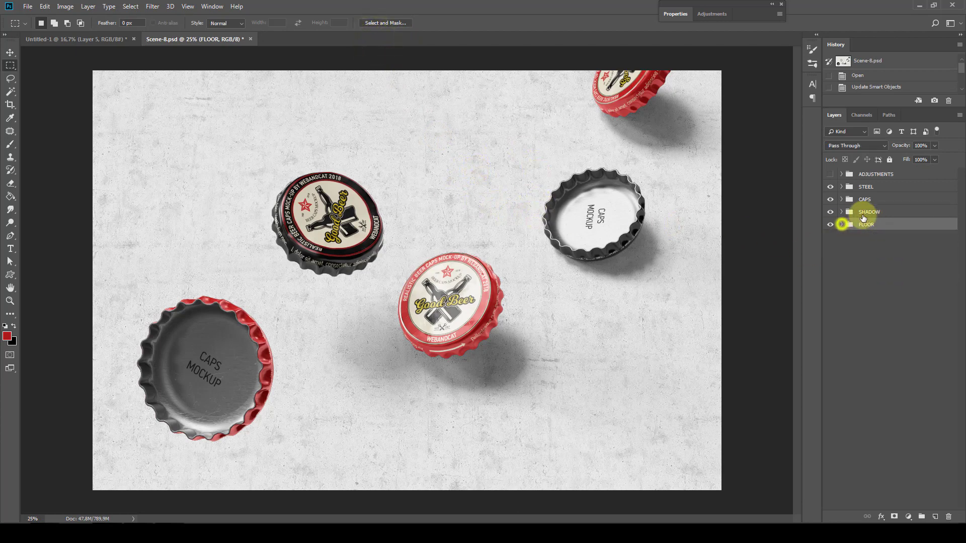
click(865, 187)
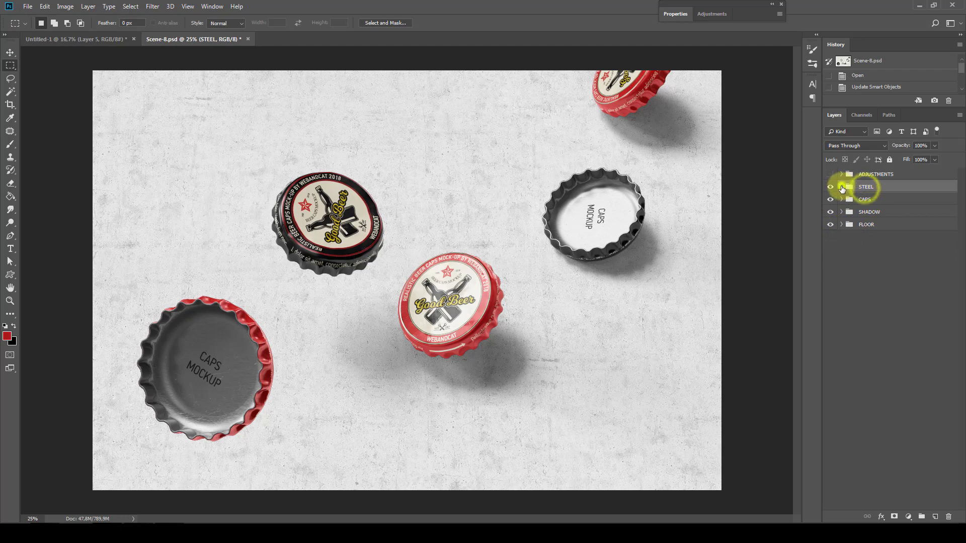
click(842, 187)
double_click(855, 235)
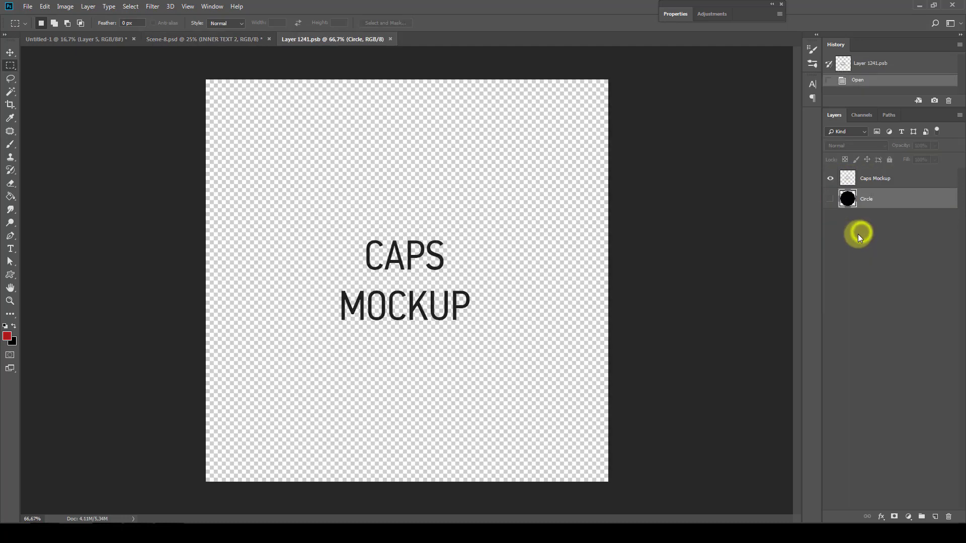
Step: Add a black 'Some Text' text layer above the Caps Mockup layer
click(876, 180)
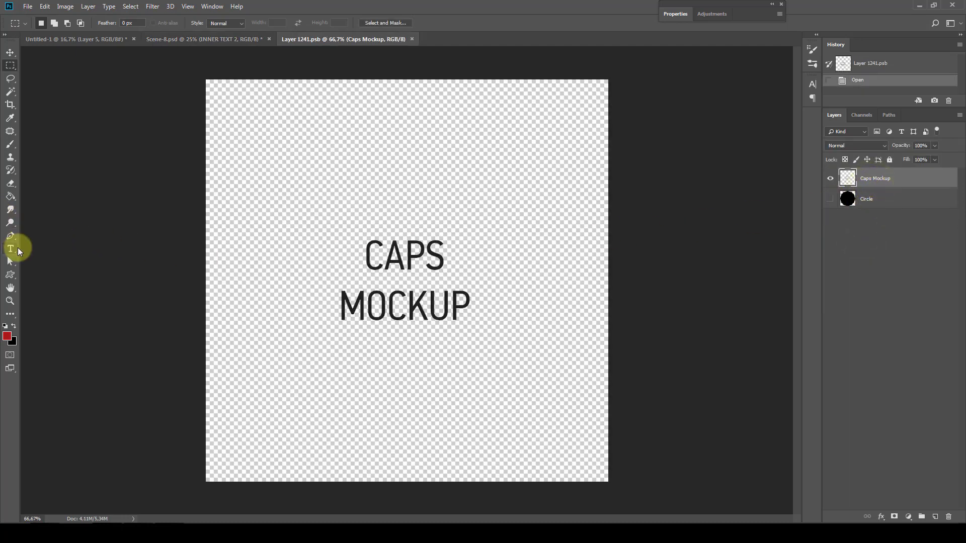
click(10, 247)
click(13, 326)
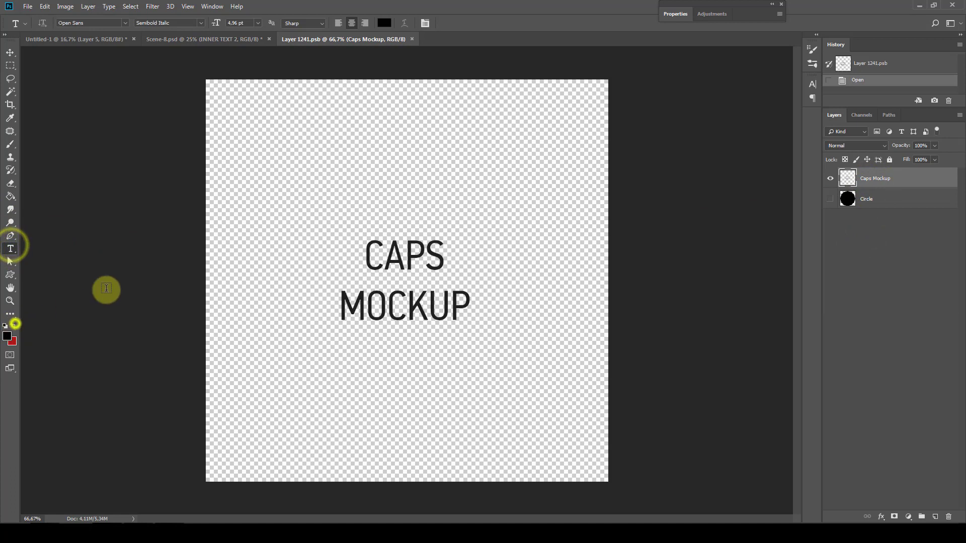
click(355, 209)
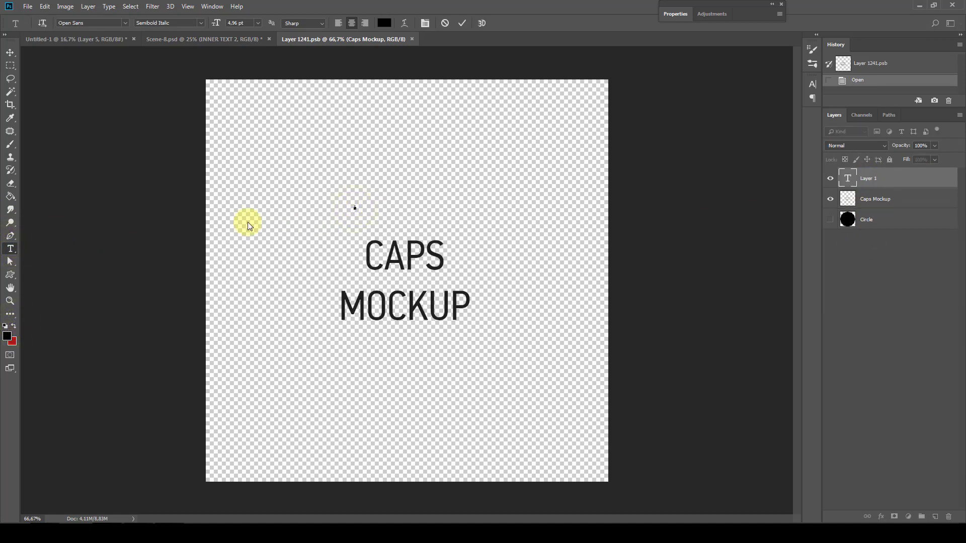
text(Te)
key(ctrl+a)
Step: Set the text to 60 pt in the Regular style and commit it
click(257, 23)
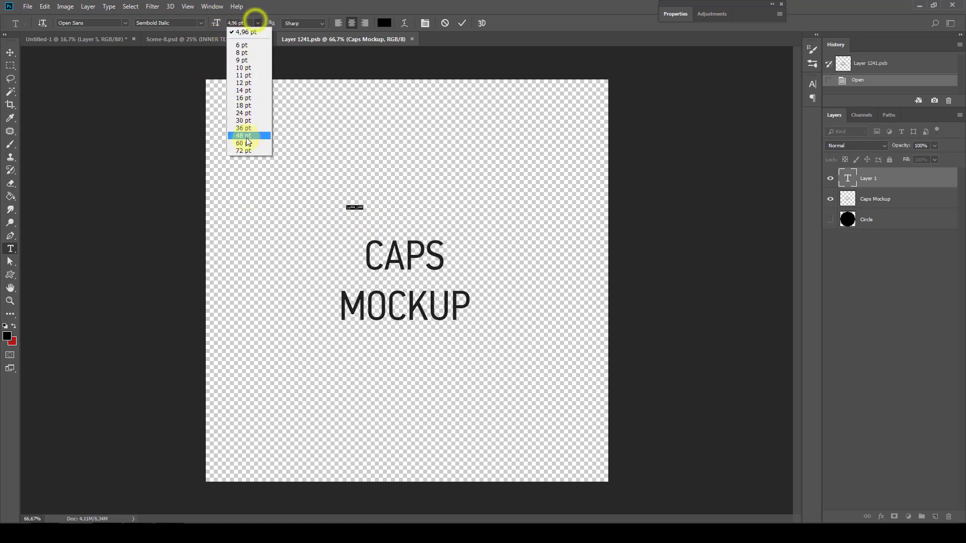
click(242, 145)
click(200, 21)
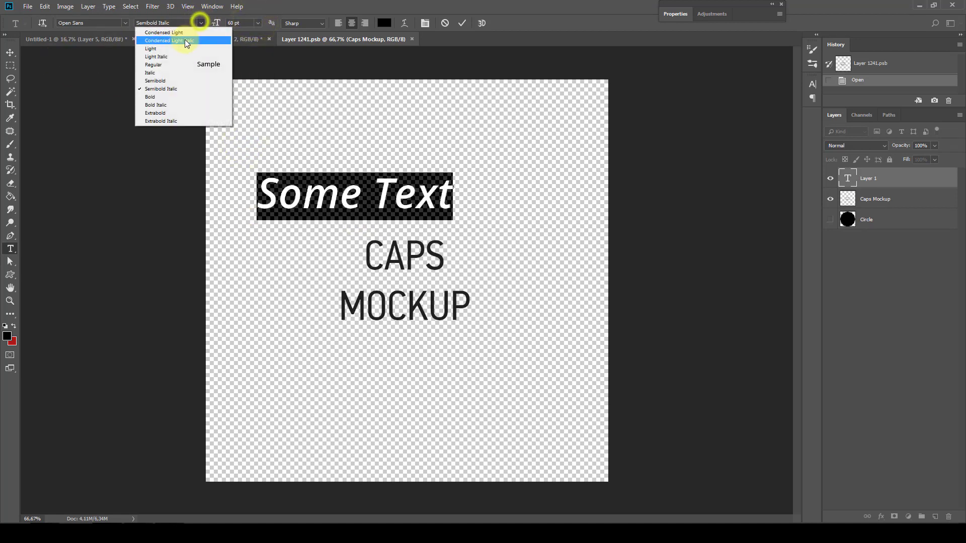
click(170, 49)
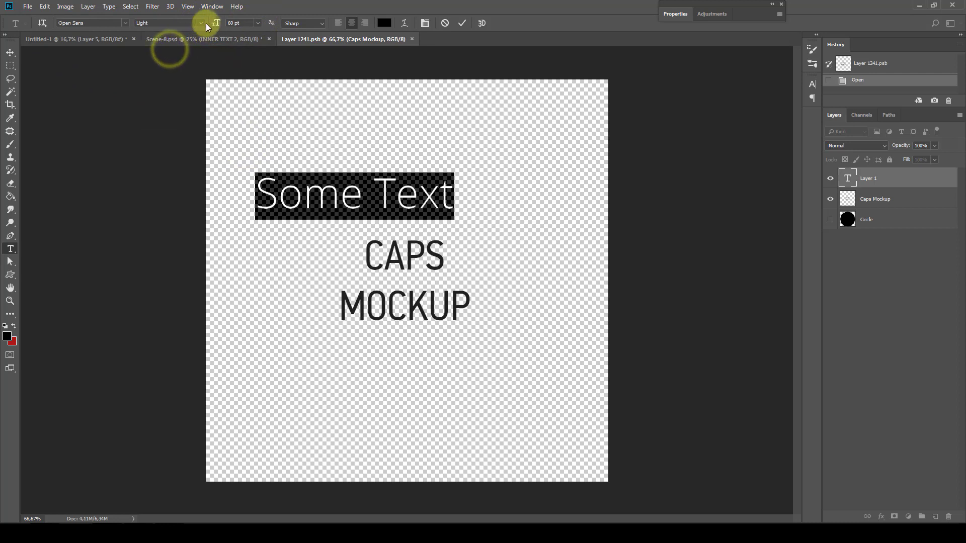
click(201, 23)
click(172, 64)
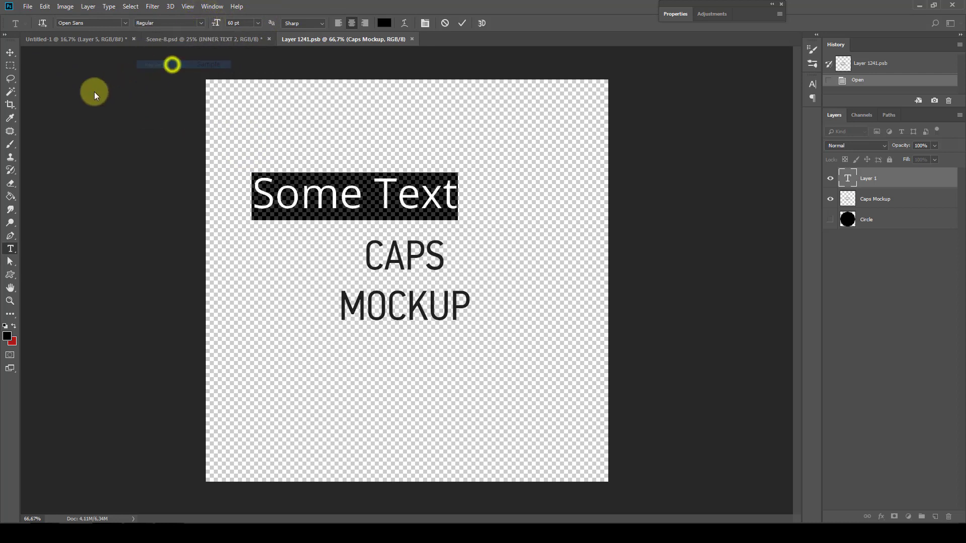
click(10, 65)
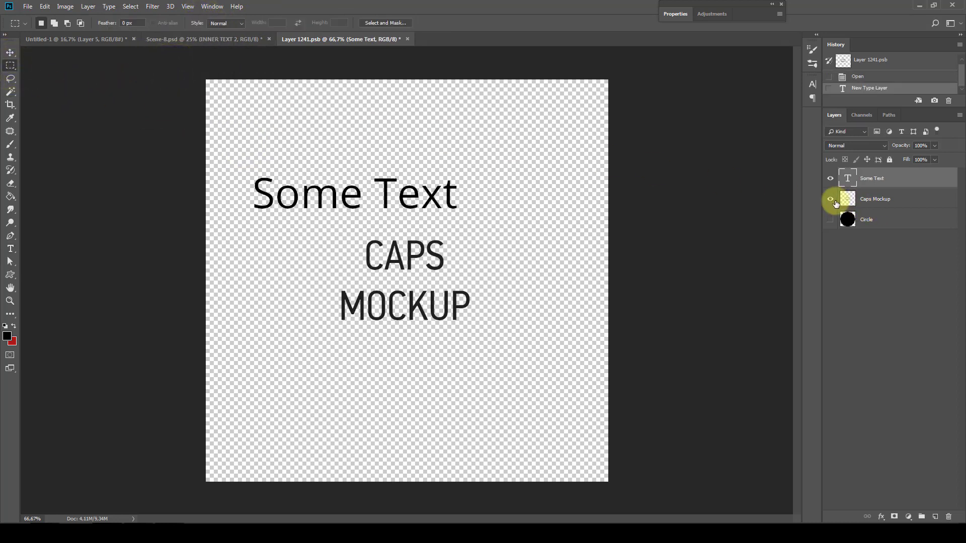
Step: Hide CAPS MOCKUP, centre the text on the canvas, then save and close the smart object
click(830, 198)
click(10, 51)
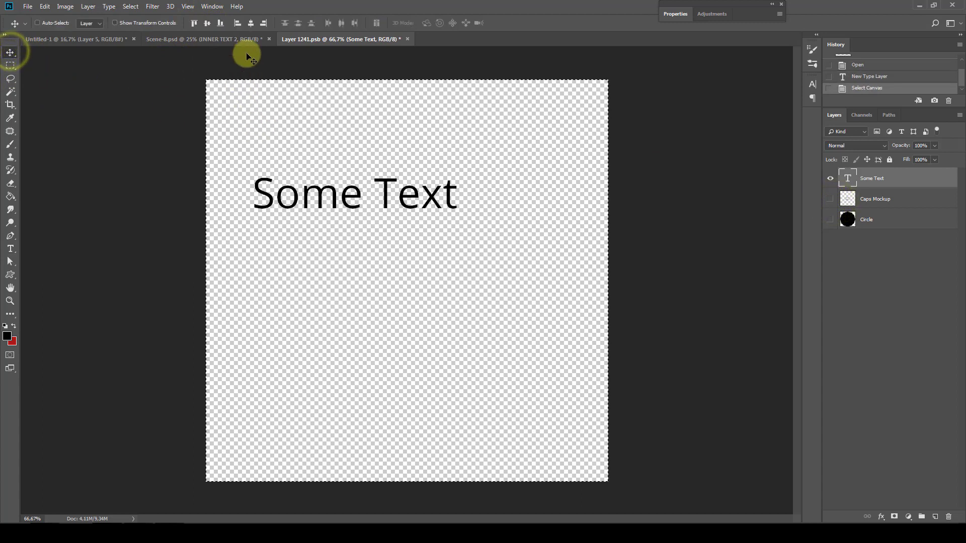
key(ctrl+a)
click(250, 23)
click(207, 23)
key(ctrl+d)
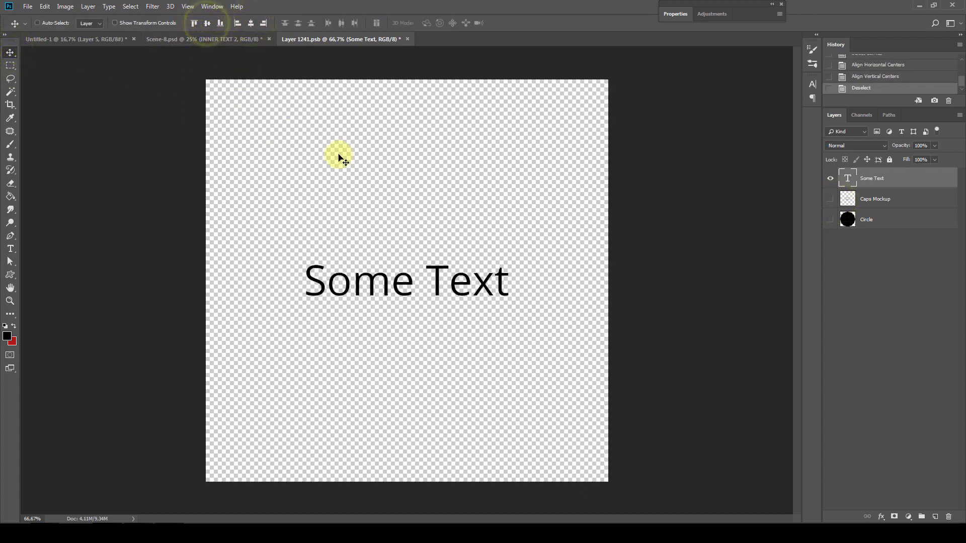
click(408, 40)
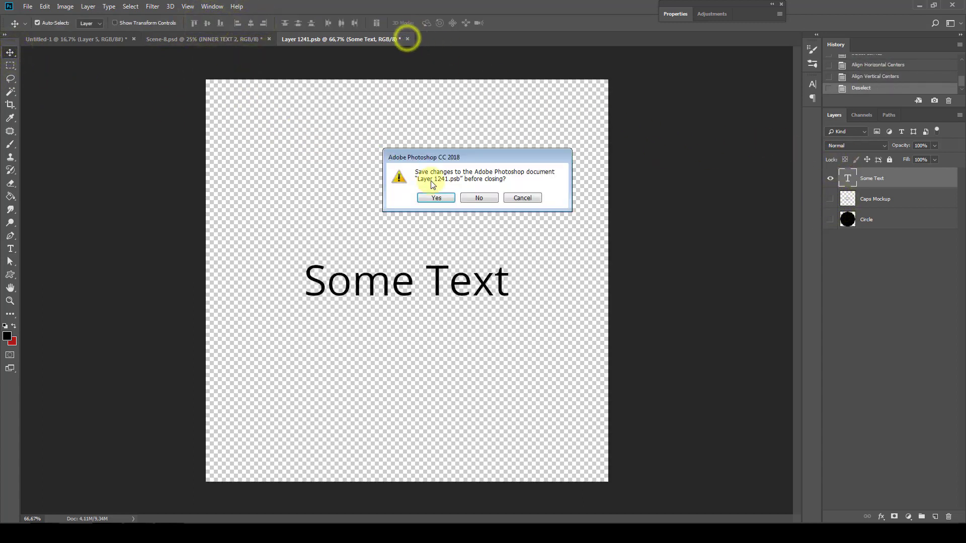
click(436, 197)
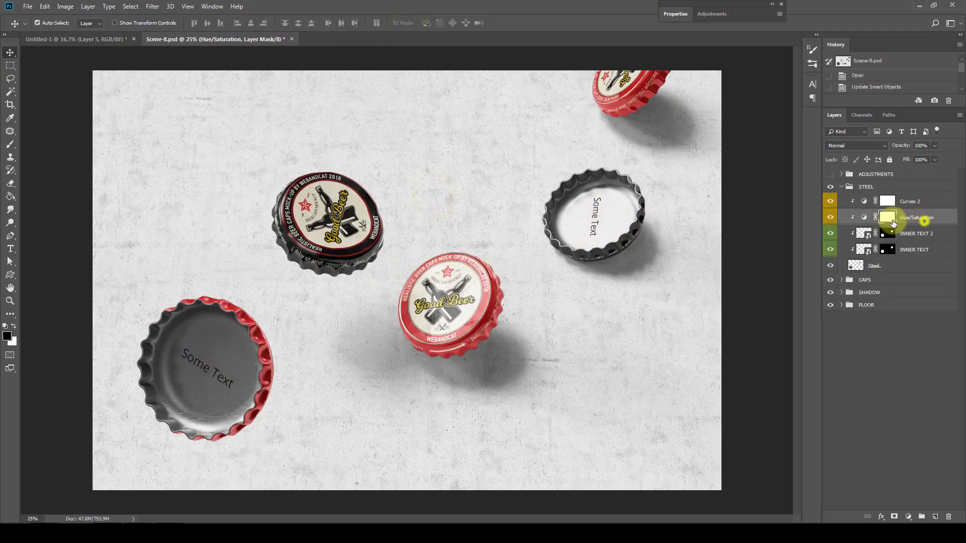
Step: Try reshaping the steel Curves 2 curve, then delete the extra point to leave it straight
click(864, 201)
mouse_move(728, 112)
mouse_down()
mouse_move(720, 104)
mouse_move(707, 127)
mouse_move(736, 92)
mouse_move(732, 110)
mouse_move(709, 127)
mouse_up()
click(709, 130)
key(Delete)
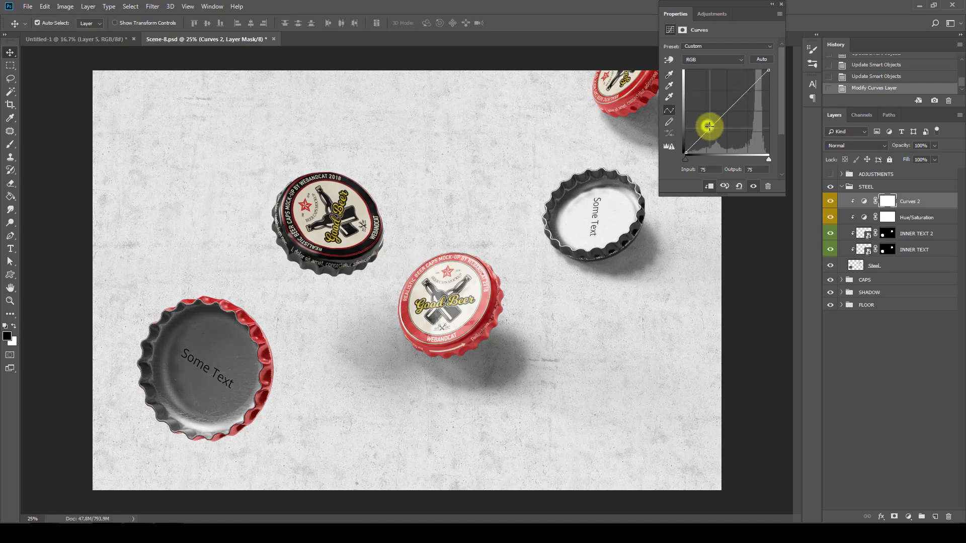
double_click(747, 16)
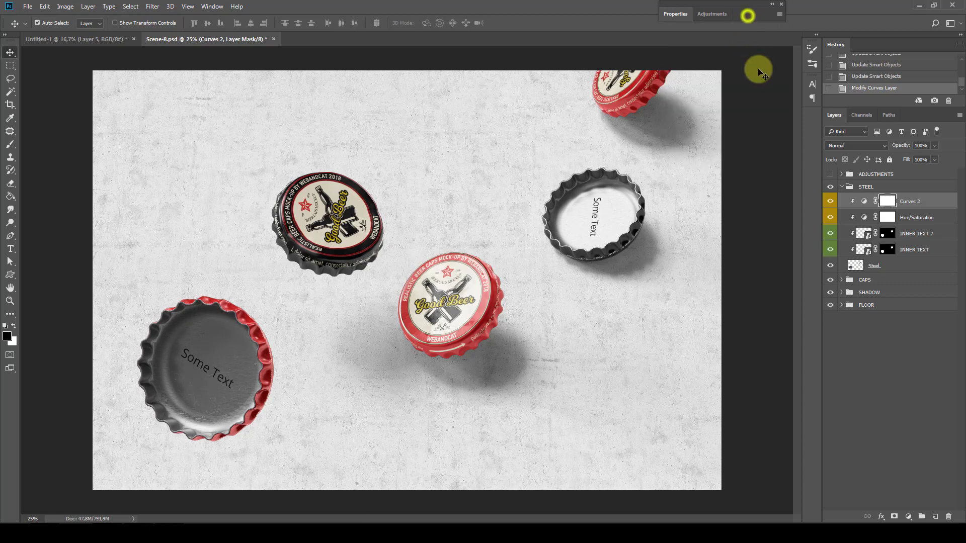
click(865, 187)
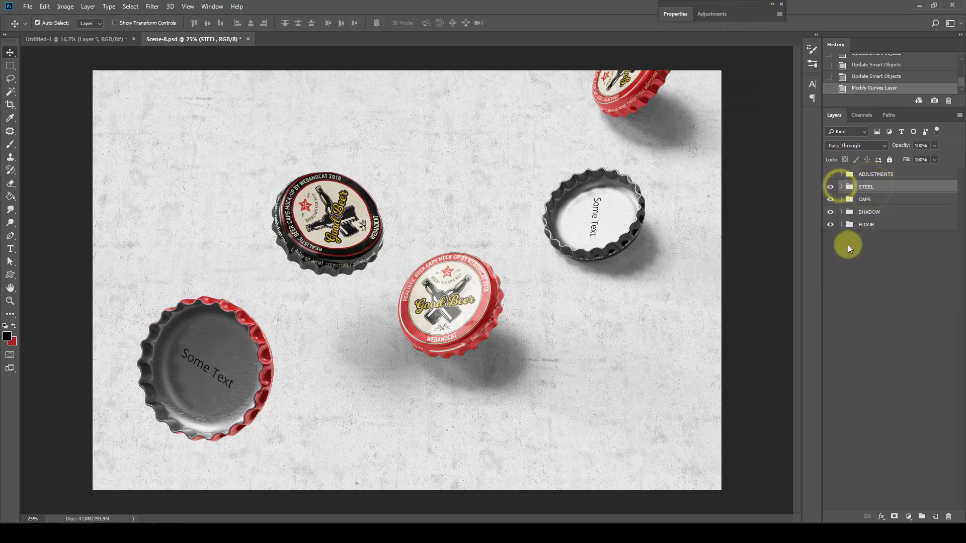
Step: Expand CAPS and leave only the lower L CLEAR shine layer visible, then fit the scene
click(841, 199)
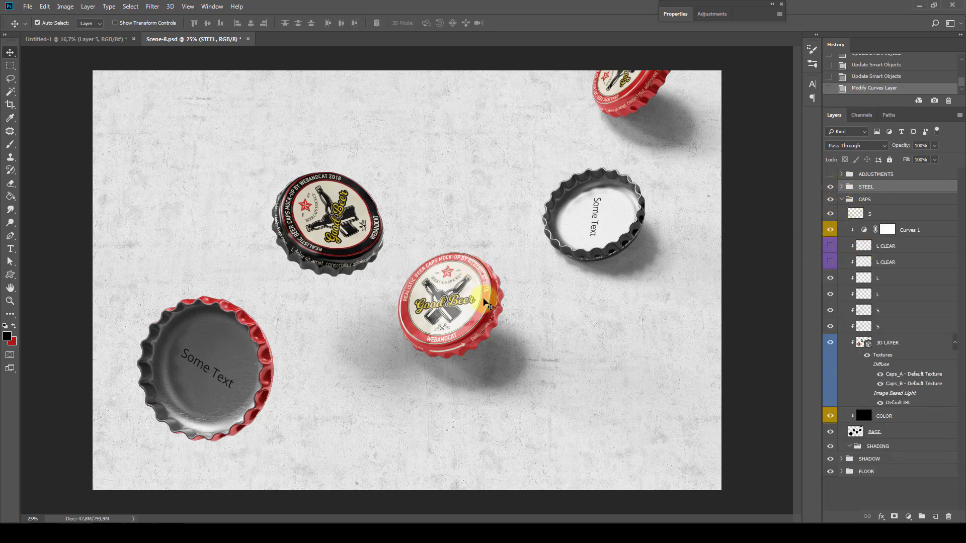
key(z)
click(468, 316)
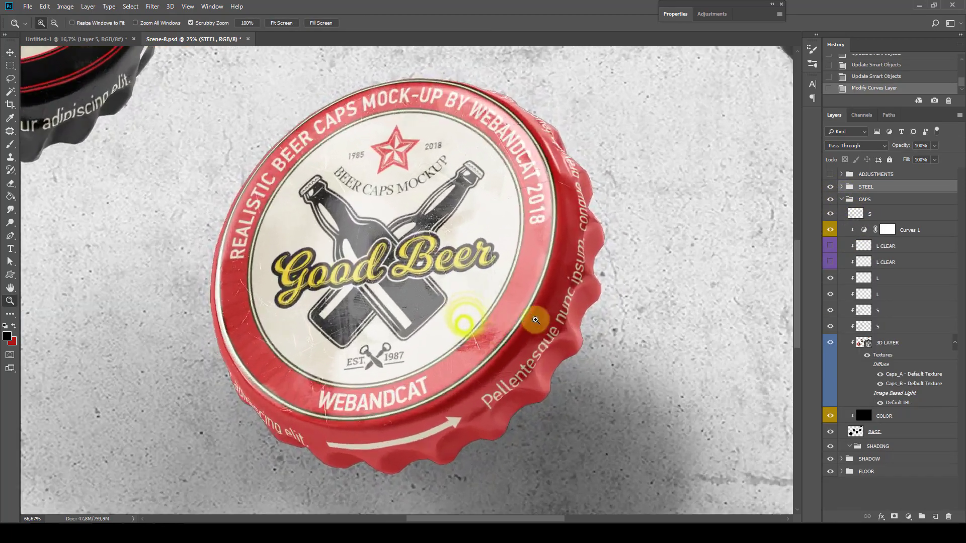
drag(830, 279, 829, 294)
drag(830, 246, 830, 262)
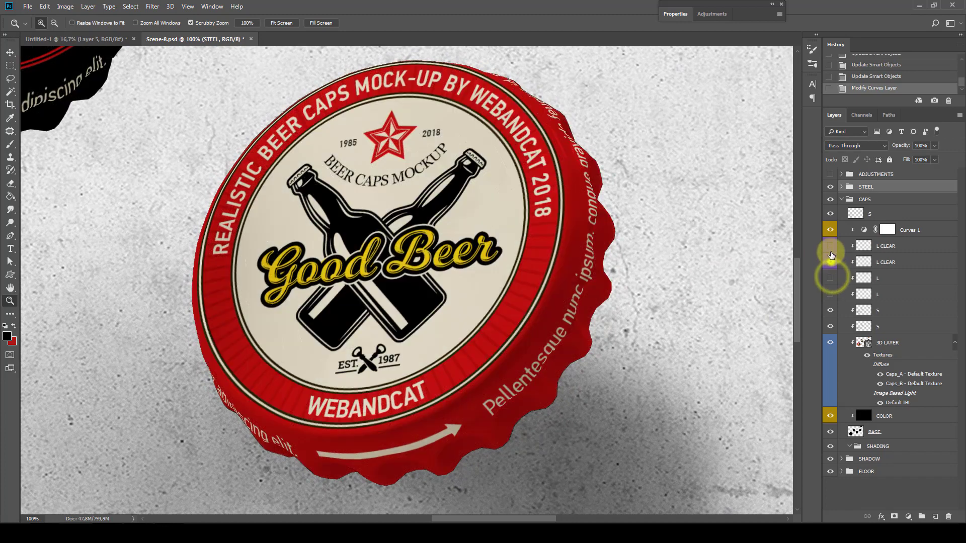
click(888, 247)
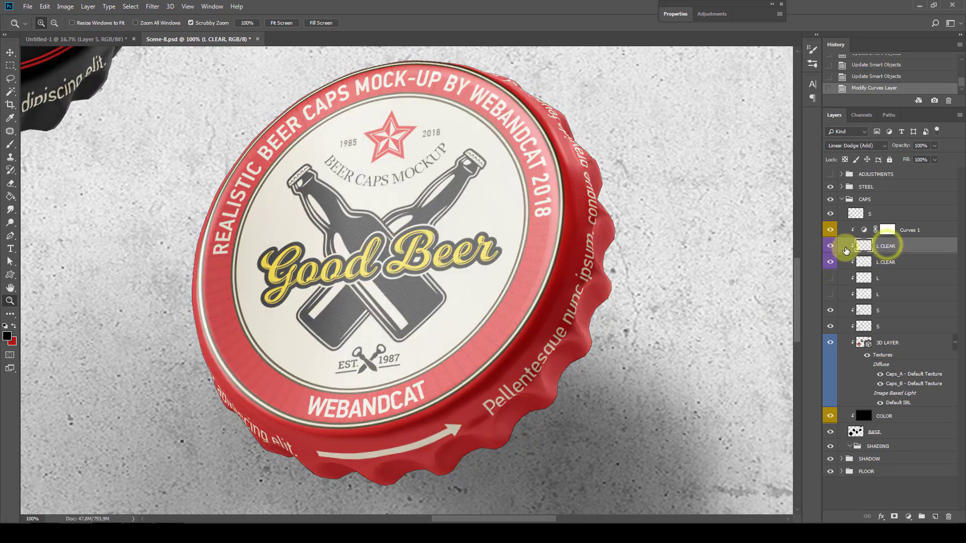
click(829, 281)
click(829, 278)
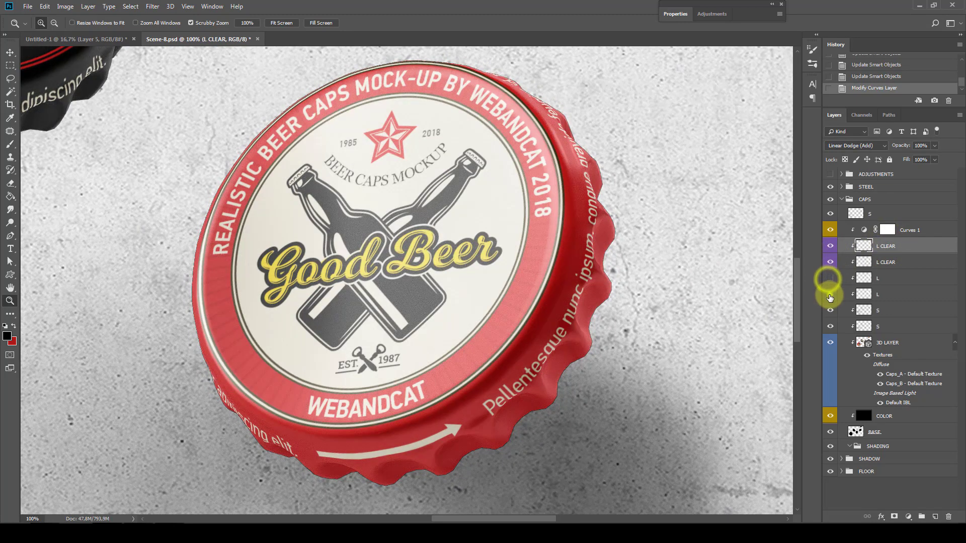
click(829, 295)
drag(538, 295, 488, 309)
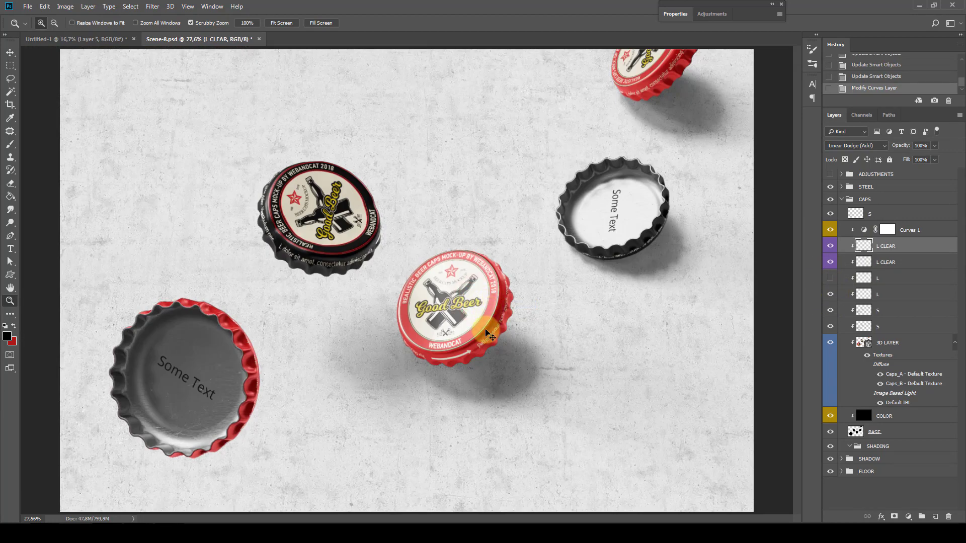
alt+click(486, 330)
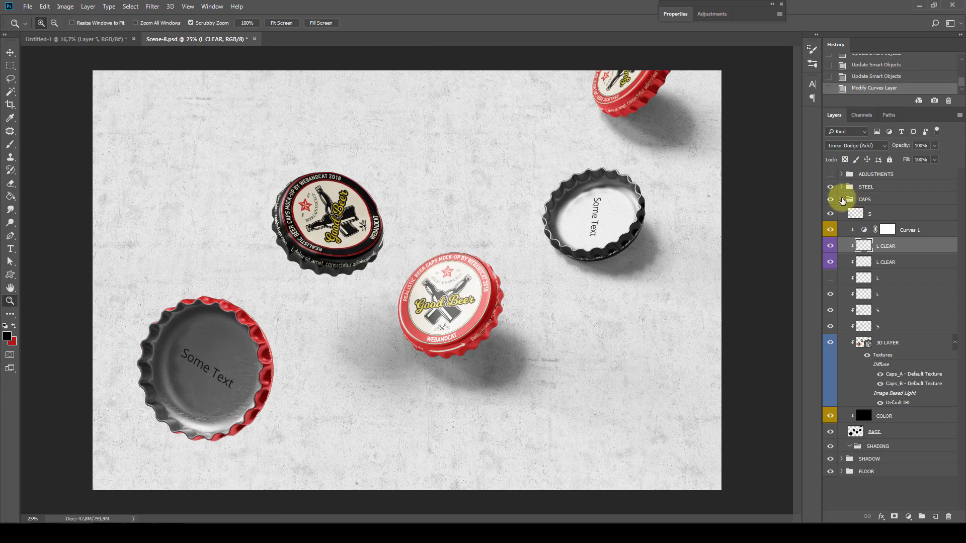
Step: Brush red on the COLOR layer over the left and top-right cap rims, then collapse CAPS
click(888, 417)
click(14, 326)
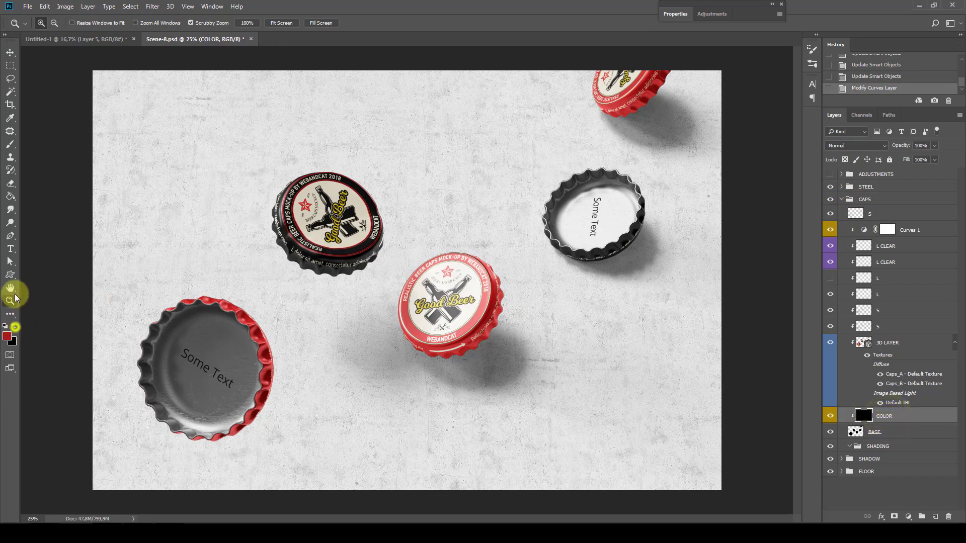
click(11, 144)
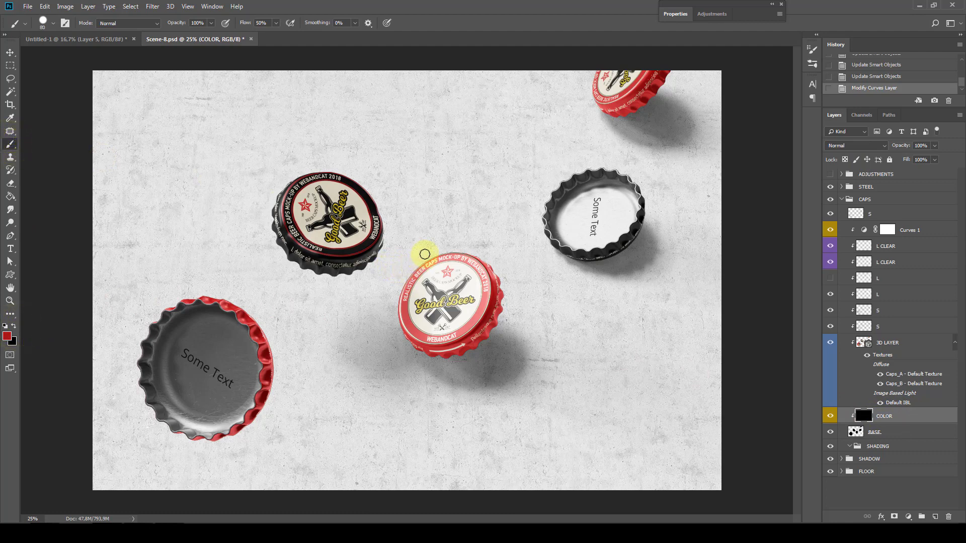
drag(437, 255, 457, 248)
key(bracketright)
key(bracketright)
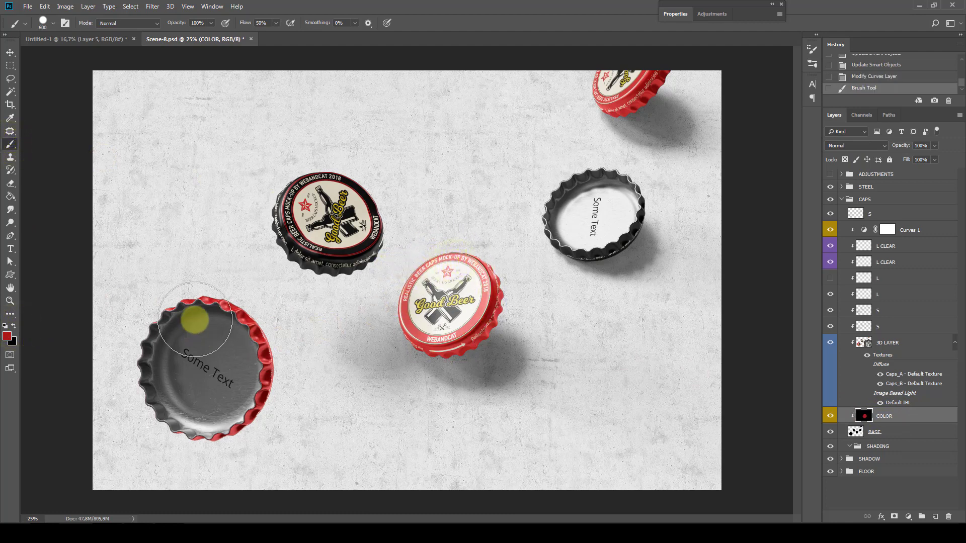
mouse_move(172, 312)
mouse_down()
mouse_move(260, 323)
mouse_move(168, 398)
mouse_up()
drag(597, 86, 660, 69)
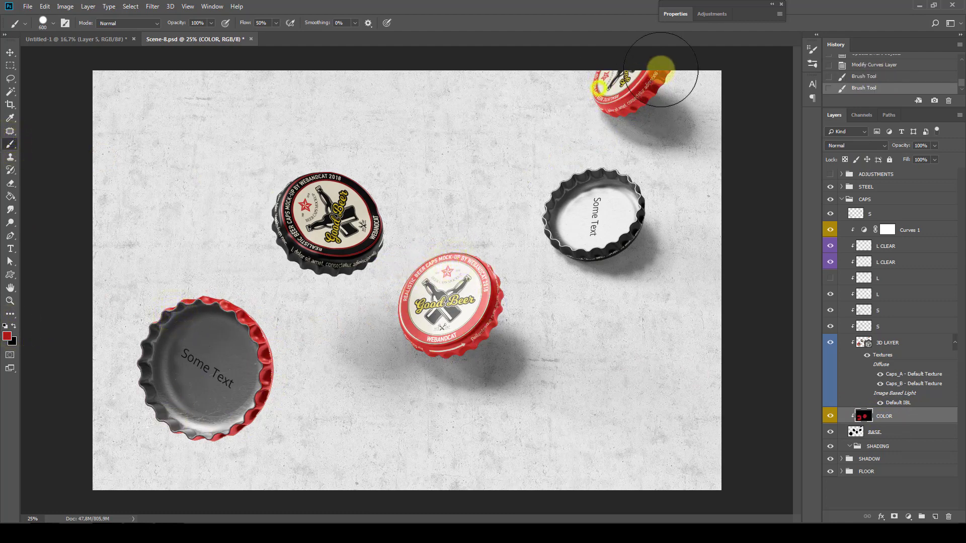
key(bracketright)
click(10, 65)
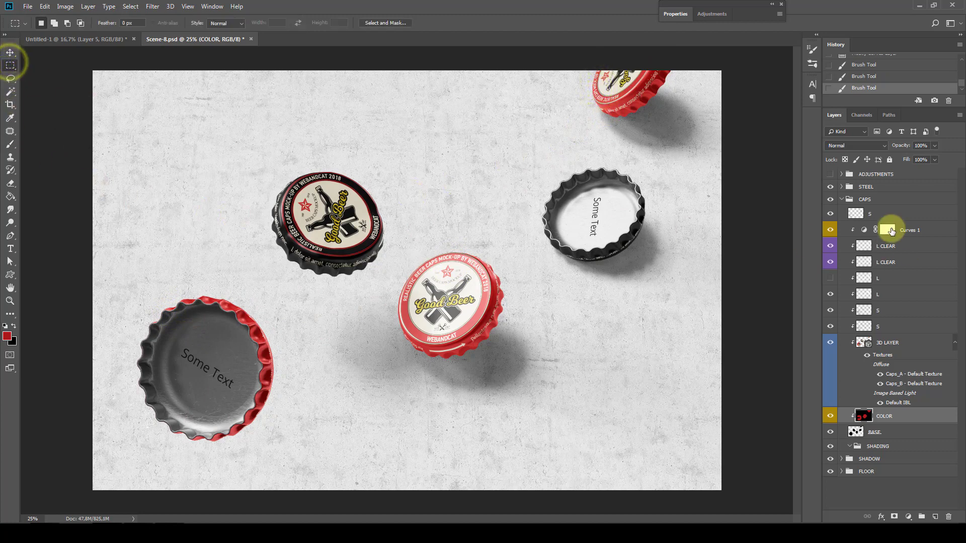
click(841, 199)
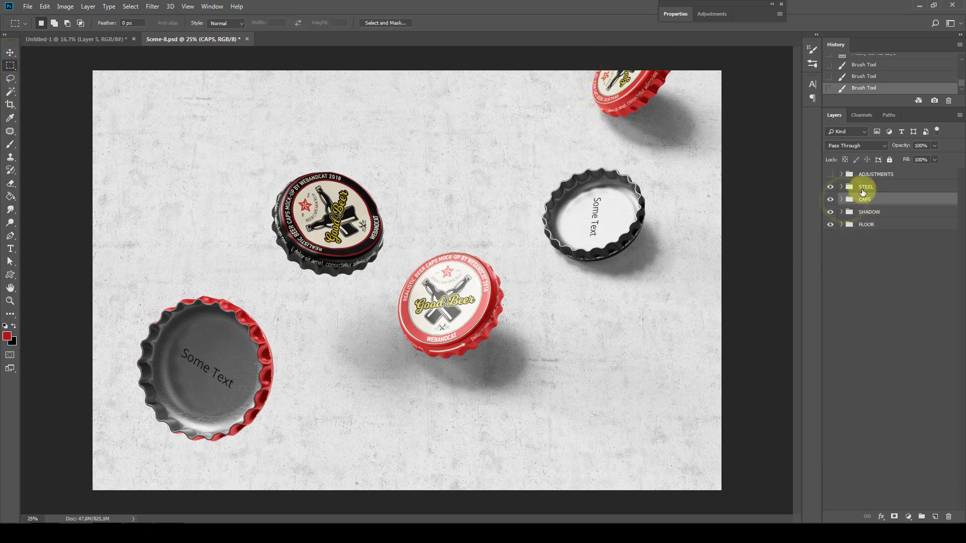
click(867, 174)
Step: Turn on the ADJUSTMENTS group and toggle its VIGNETTE EFFECT subgroup to compare
click(831, 175)
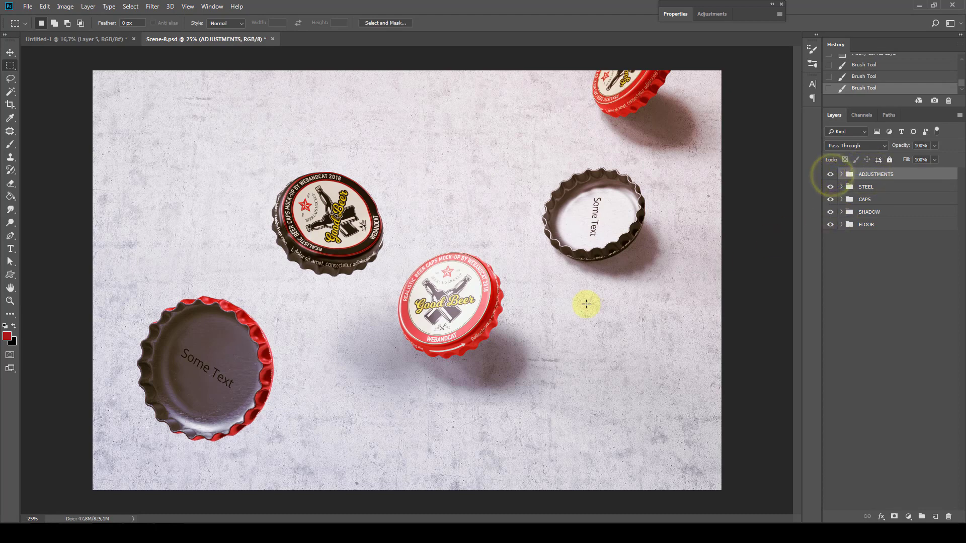
click(841, 174)
click(888, 212)
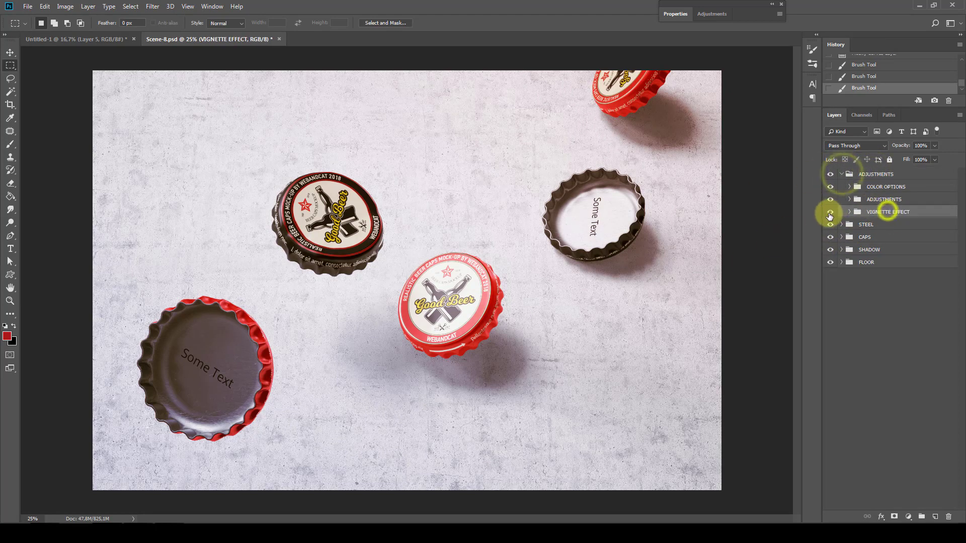
click(830, 212)
click(828, 215)
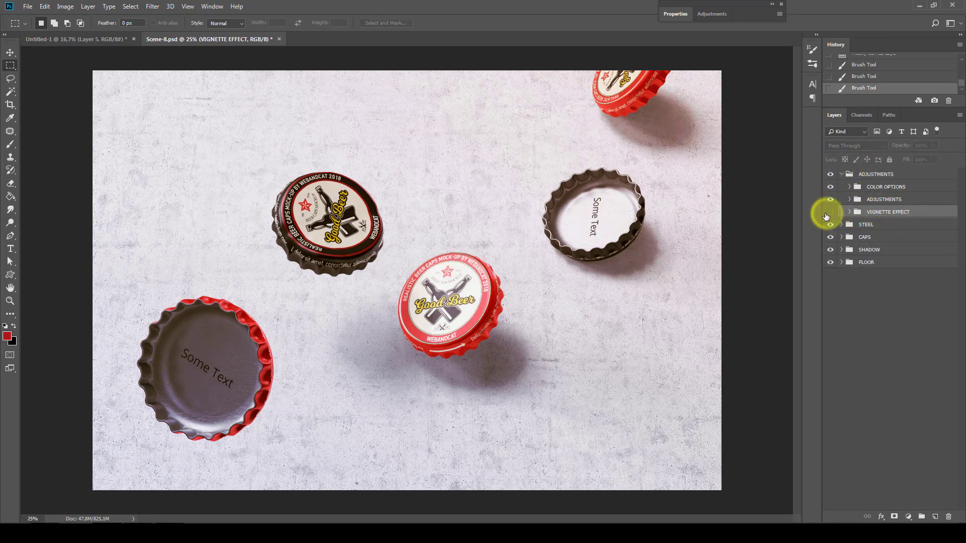
click(826, 216)
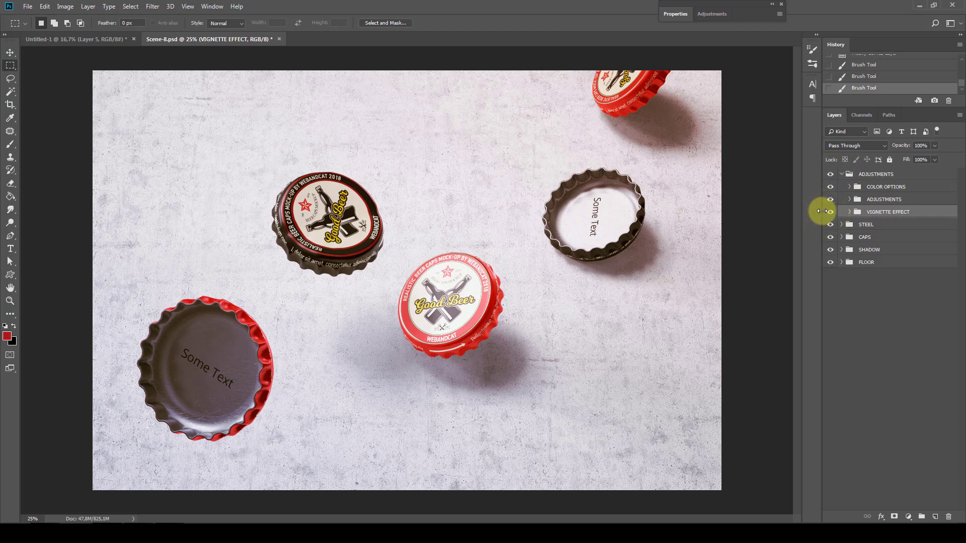
Step: Compare the ADJUSTMENTS and COLOR OPTIONS subgroups, collapse the group and add a new top layer
click(830, 200)
click(830, 200)
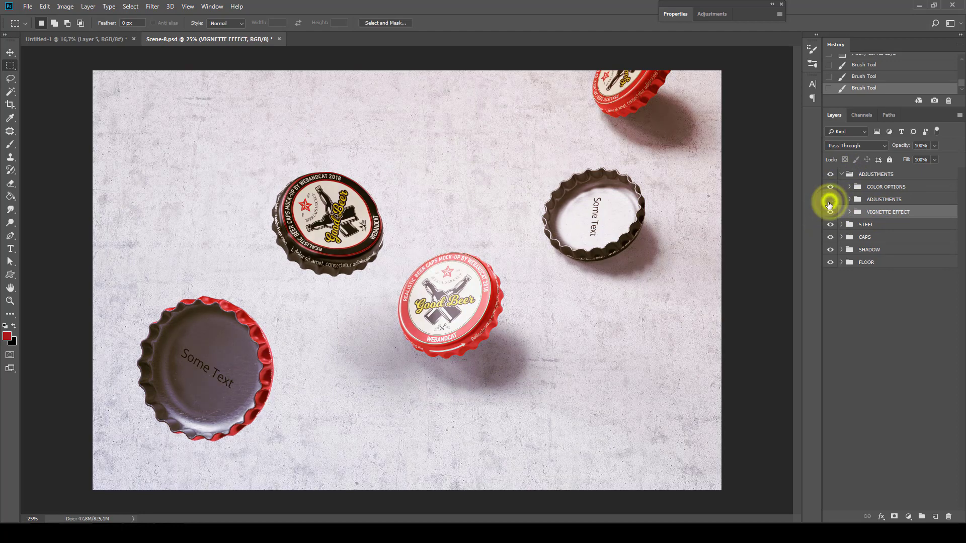
click(830, 199)
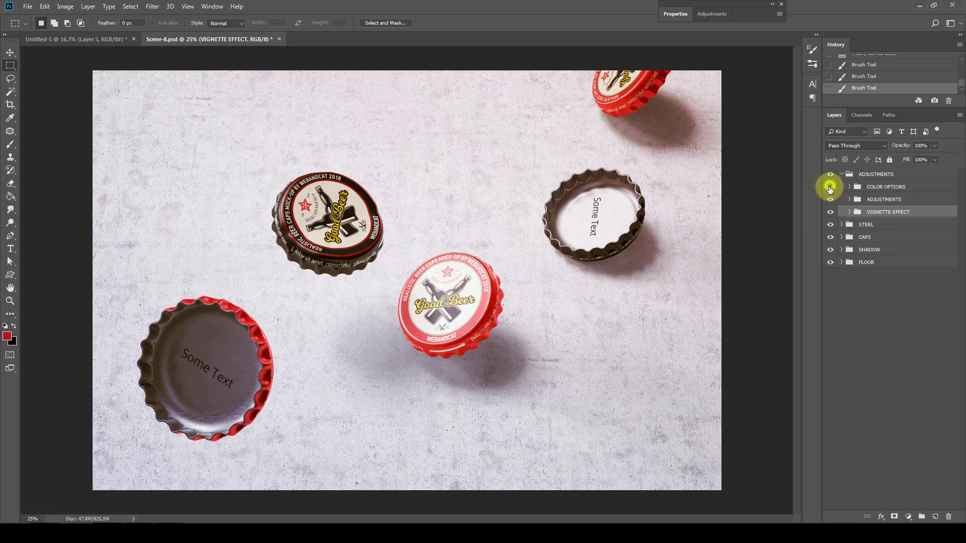
click(830, 188)
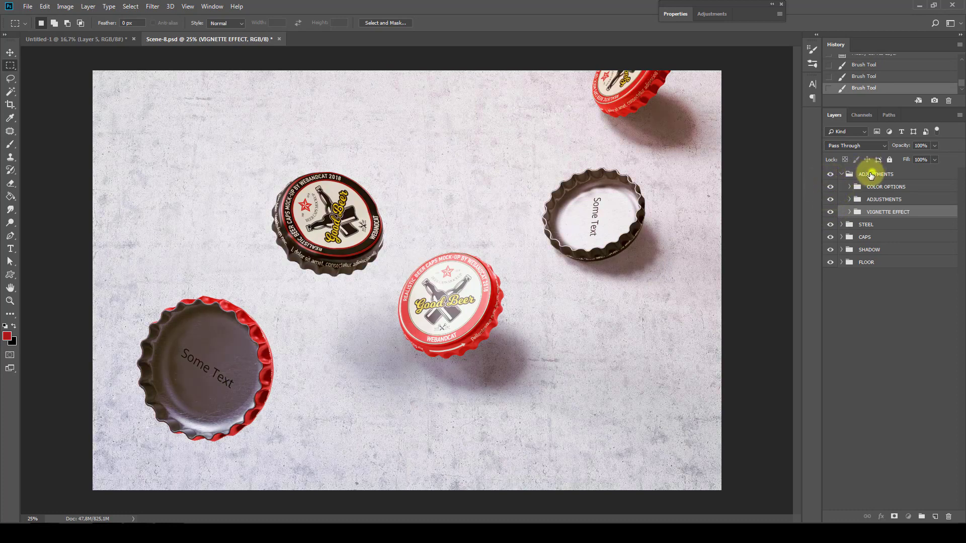
click(871, 175)
click(841, 174)
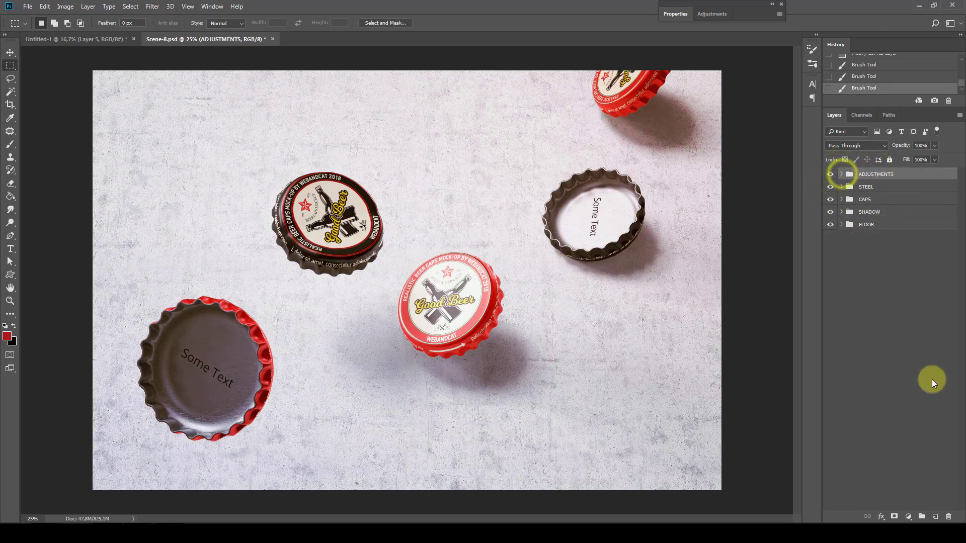
click(934, 516)
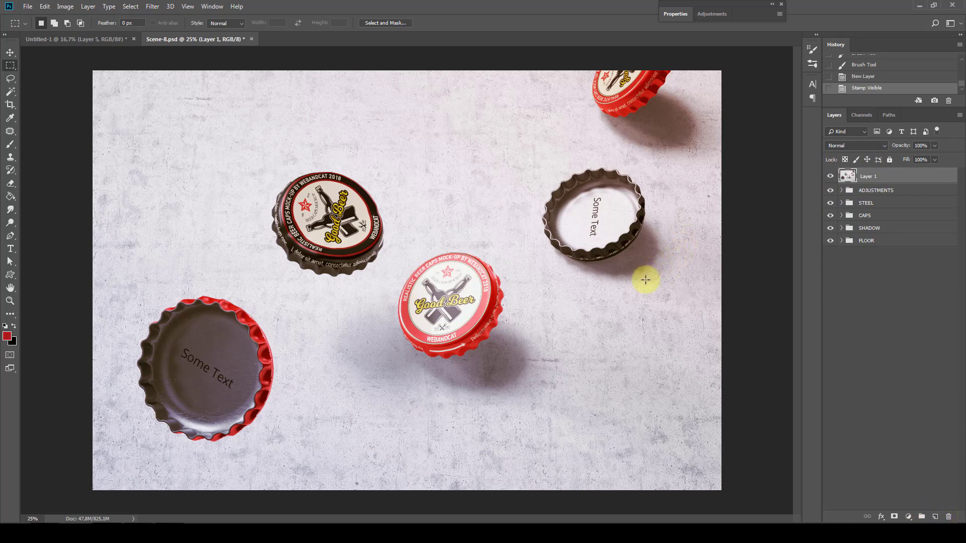
Step: Apply Lens Blur to Layer 1 with focus on the dark cap and Radius 80
click(153, 6)
mouse_move(159, 120)
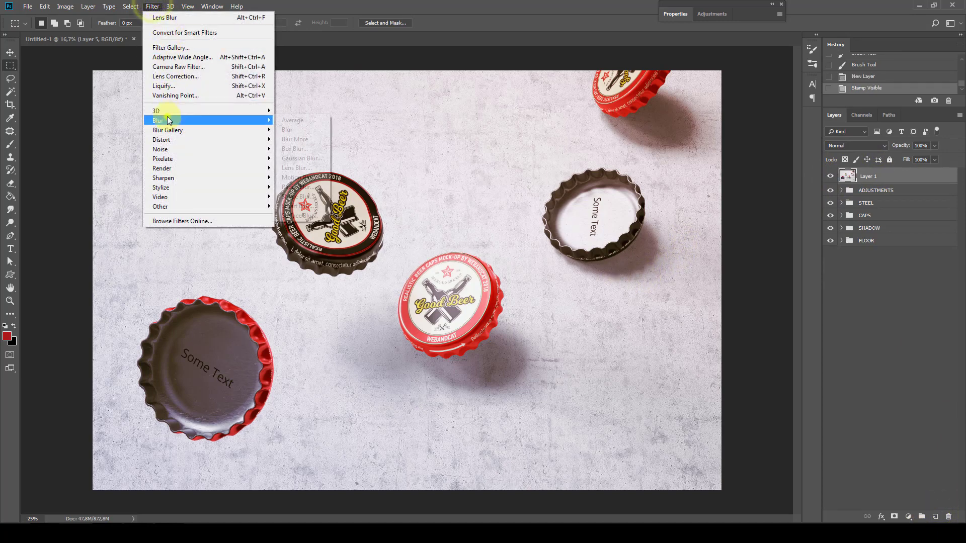
click(308, 170)
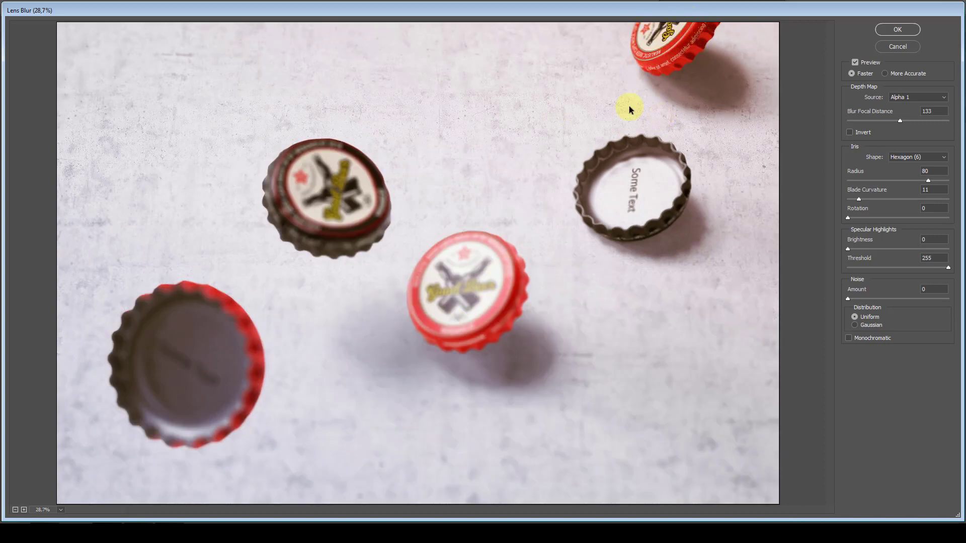
click(373, 216)
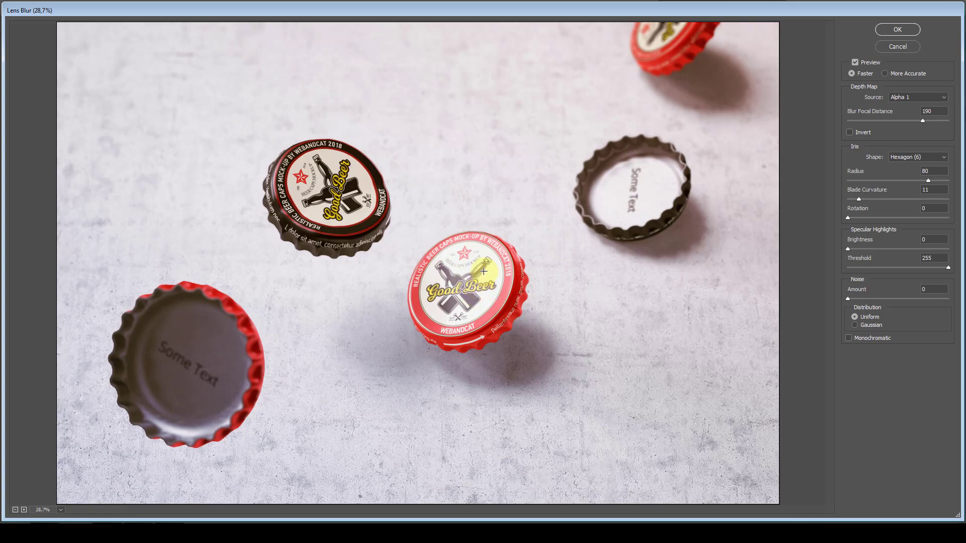
click(897, 29)
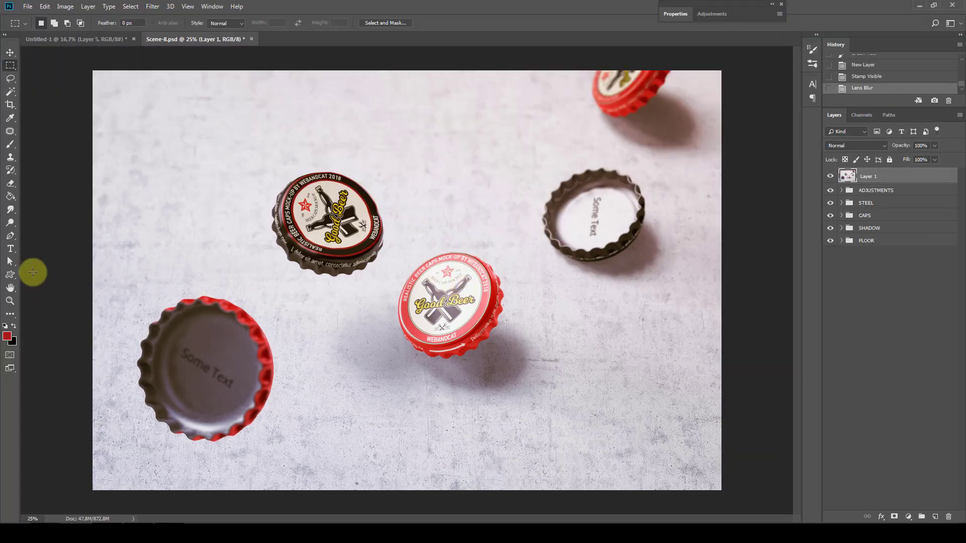
Step: Inspect the caps at 100% zoom, then fit the scene on screen
click(10, 301)
right_click(419, 258)
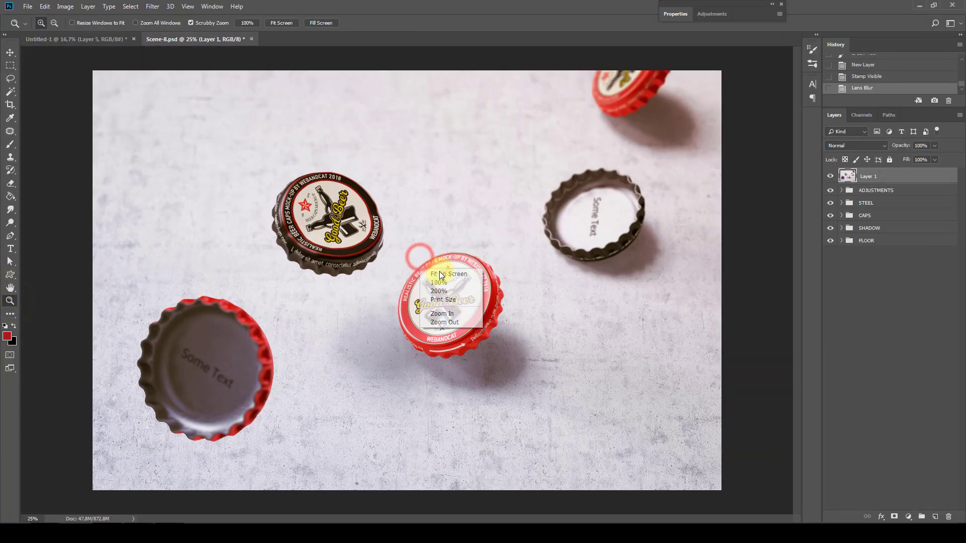
click(439, 282)
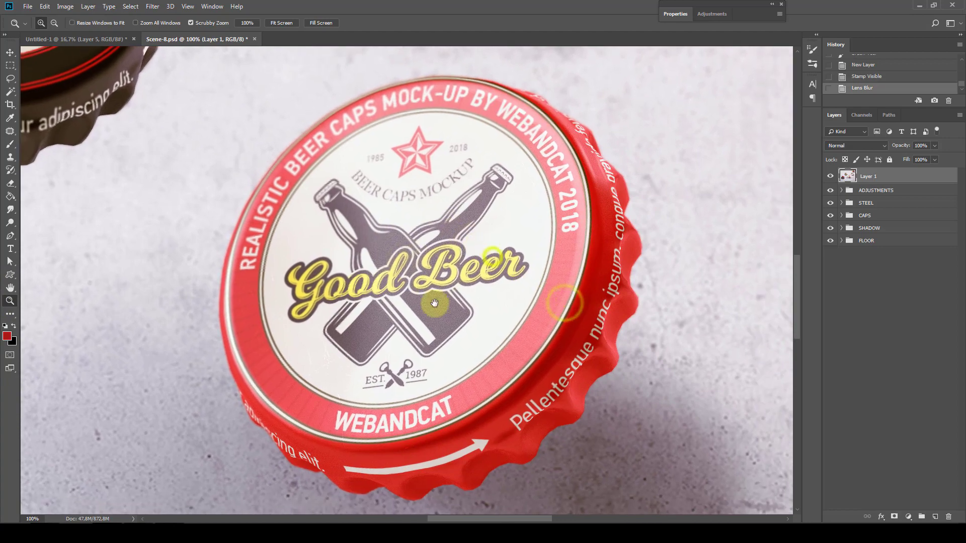
mouse_move(435, 303)
mouse_down()
mouse_move(371, 343)
mouse_move(463, 330)
mouse_move(453, 285)
mouse_move(443, 385)
mouse_up()
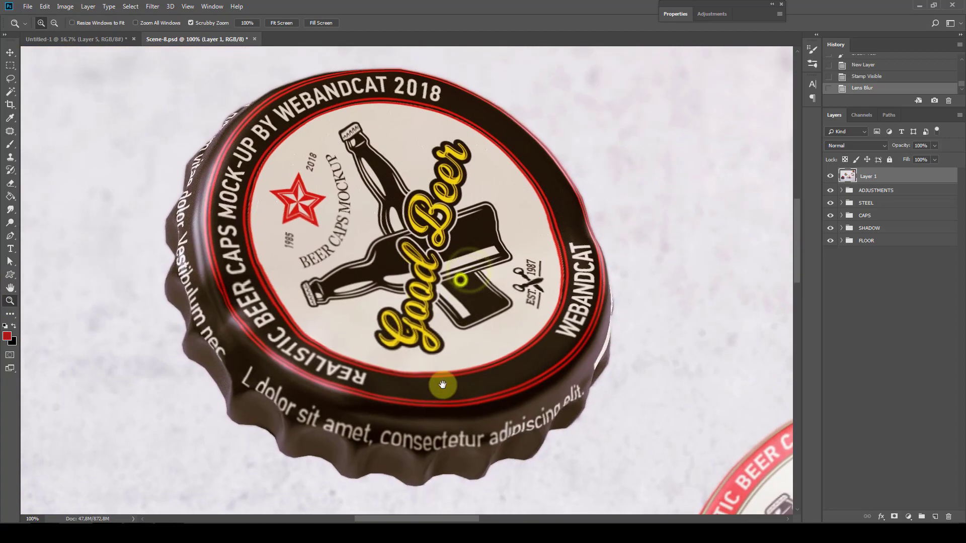
right_click(441, 317)
click(455, 323)
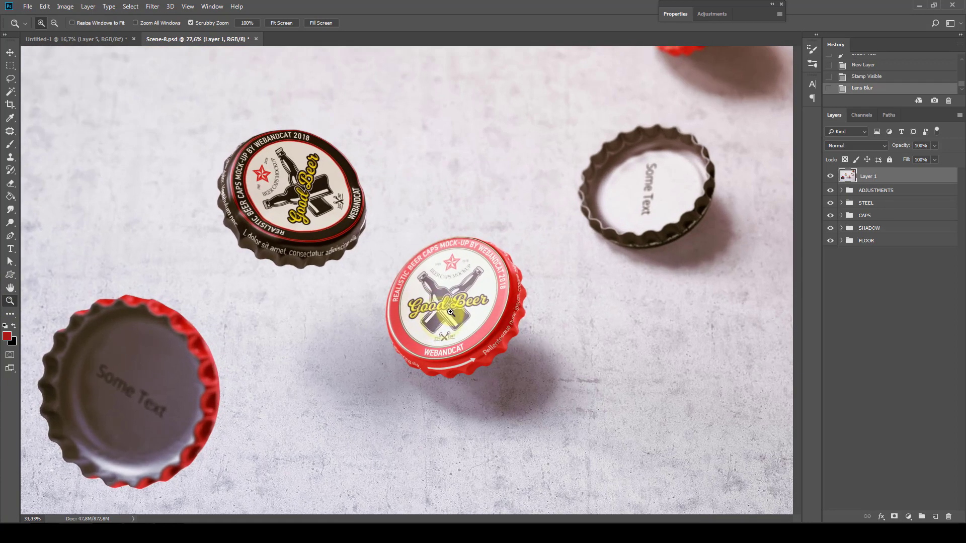
Step: Purge the history states via Edit > Purge > Histories
click(28, 7)
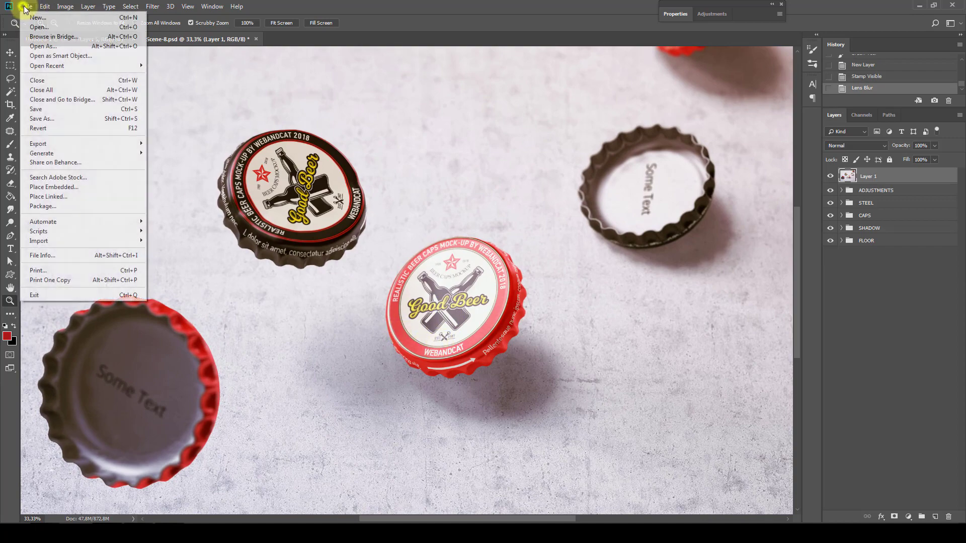
click(28, 7)
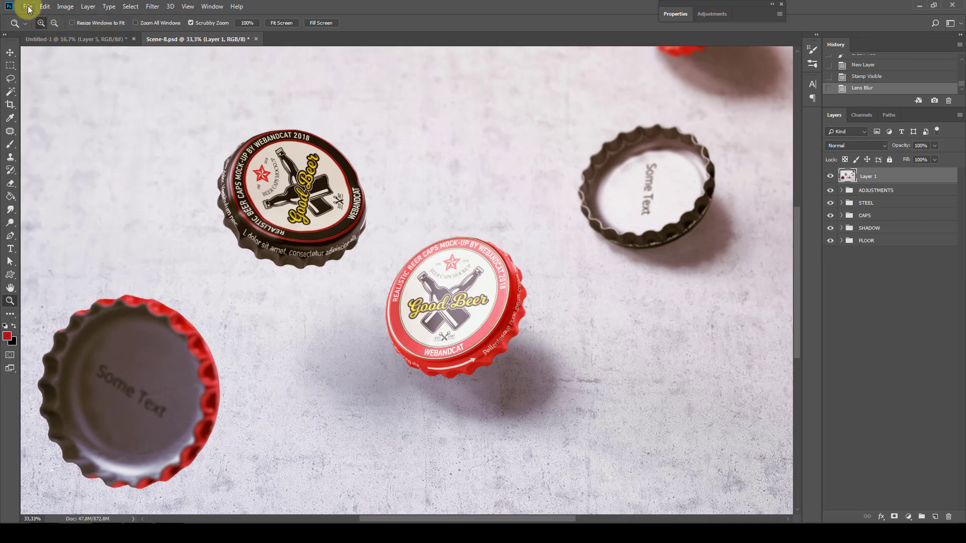
click(44, 7)
mouse_move(55, 294)
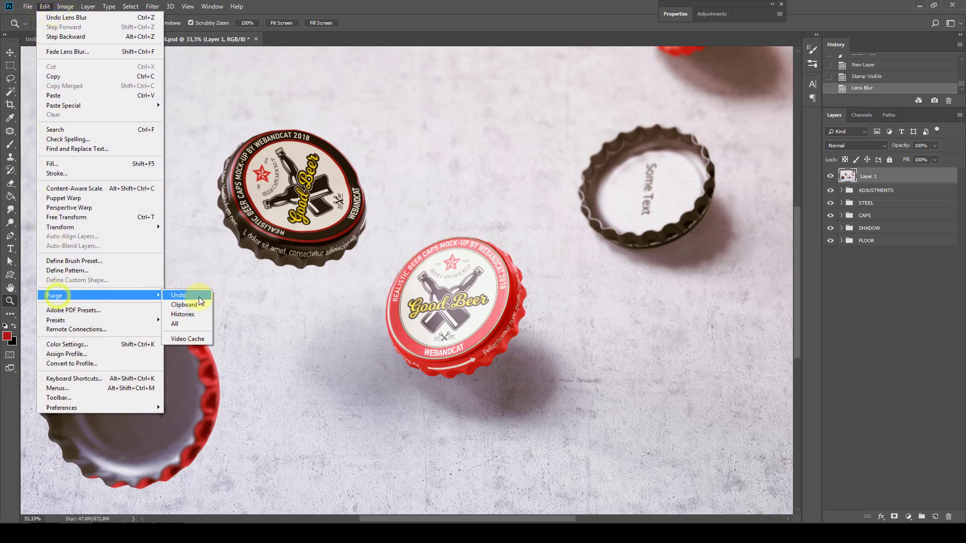
click(181, 314)
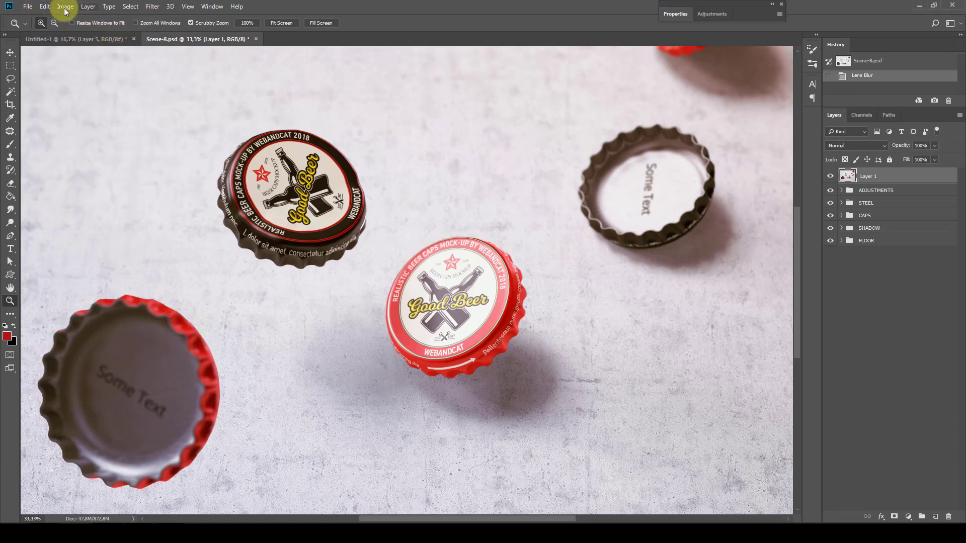
Step: Close Scene-8.psd without saving changes
click(255, 40)
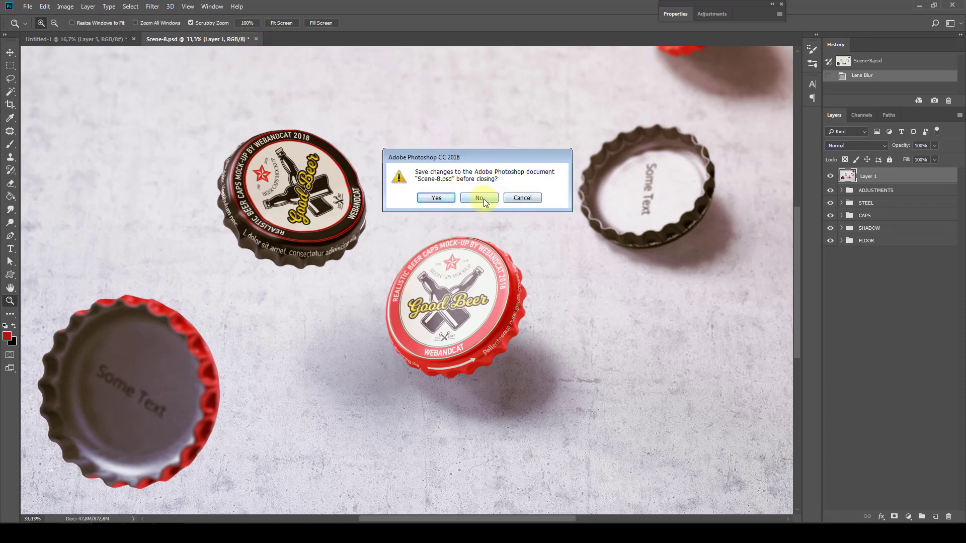
click(515, 198)
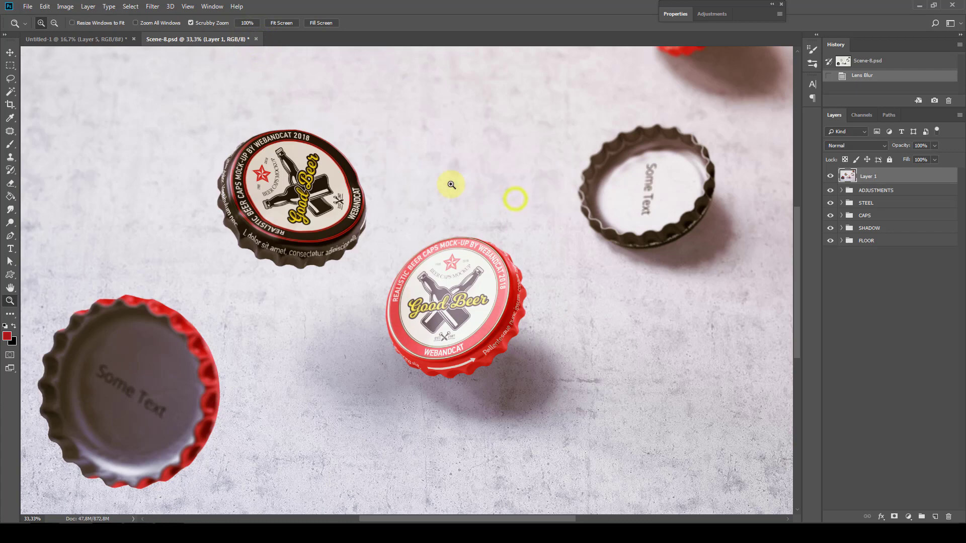
click(255, 38)
click(484, 203)
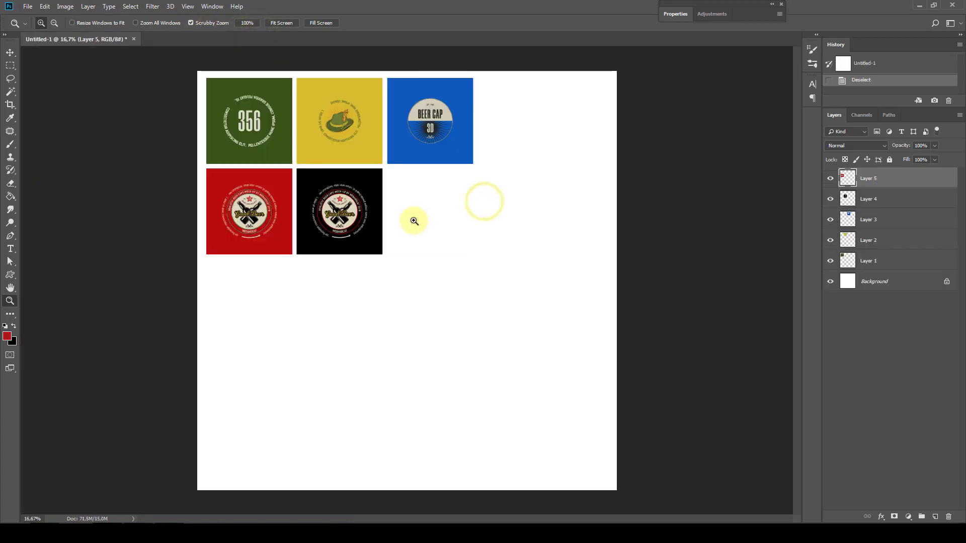
Step: Open Scene-6.psd from the PSD folder and glance at the Untitled-1 designs sheet
click(27, 6)
click(39, 26)
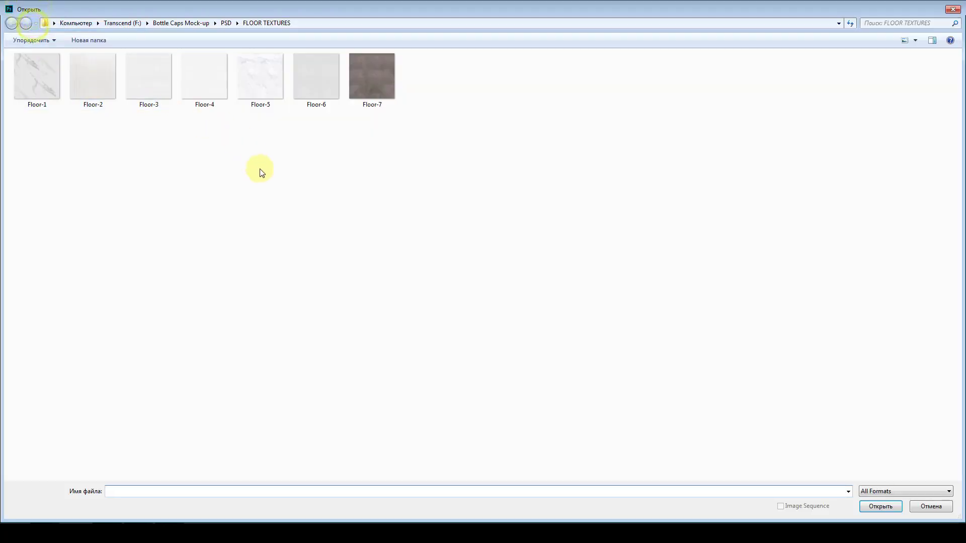
click(226, 23)
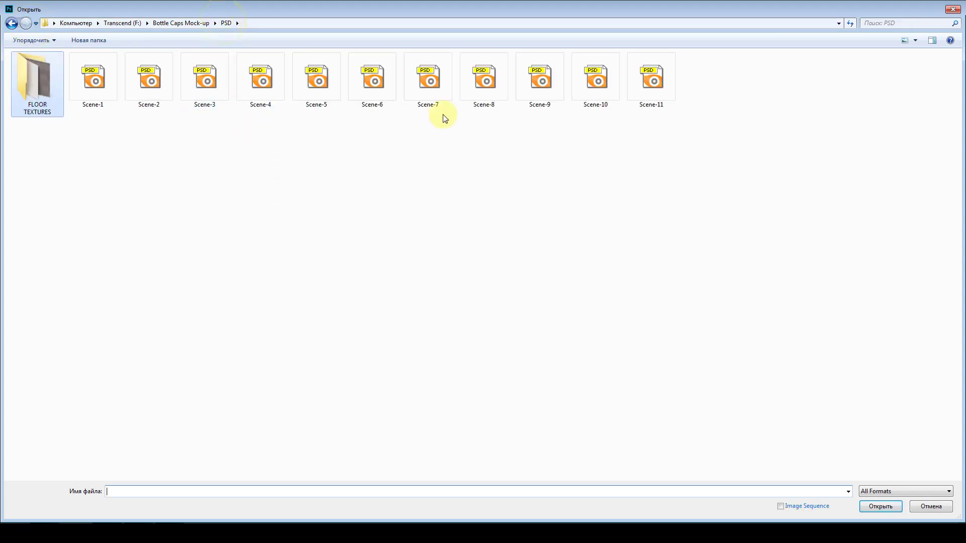
click(373, 80)
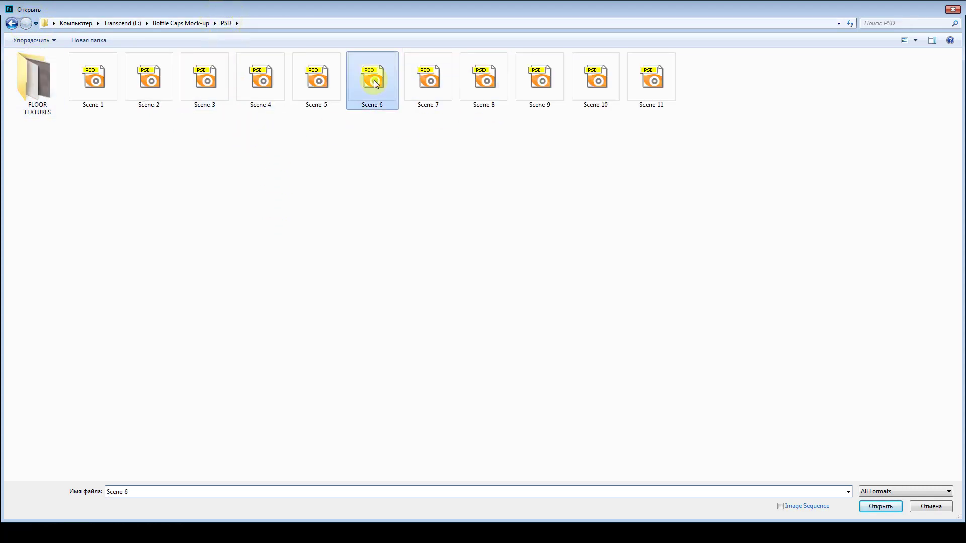
click(871, 507)
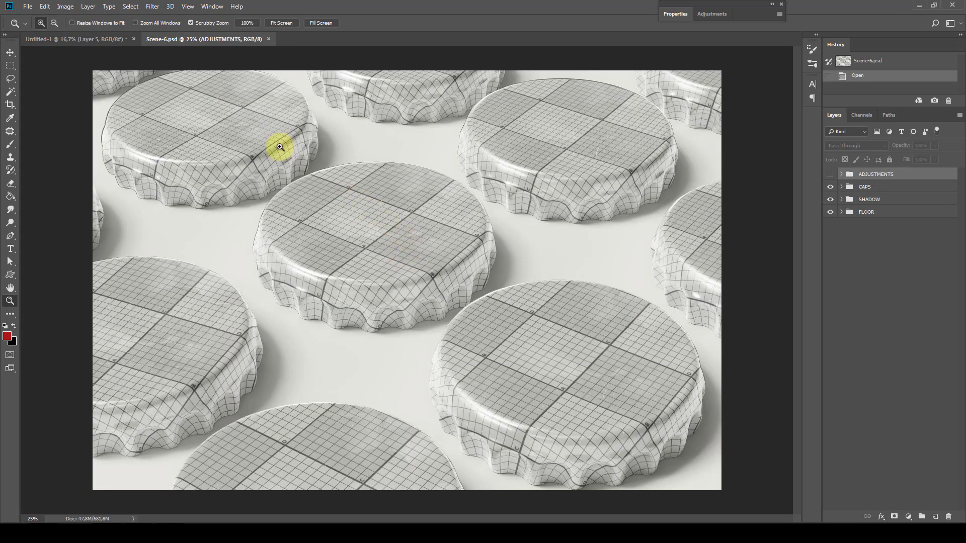
click(98, 40)
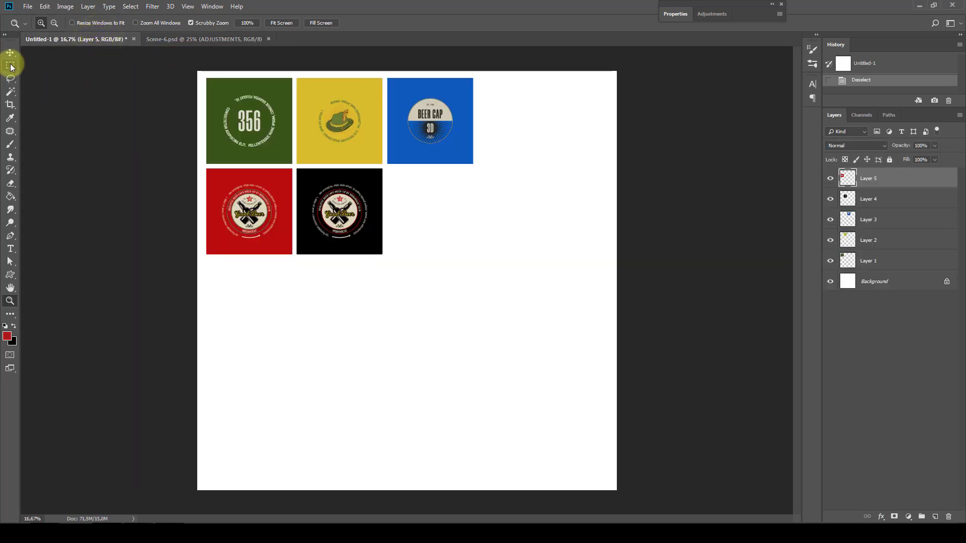
click(188, 39)
Step: Expand CAPS and paste the red cap design into the Caps_A texture, saving and closing it
click(845, 187)
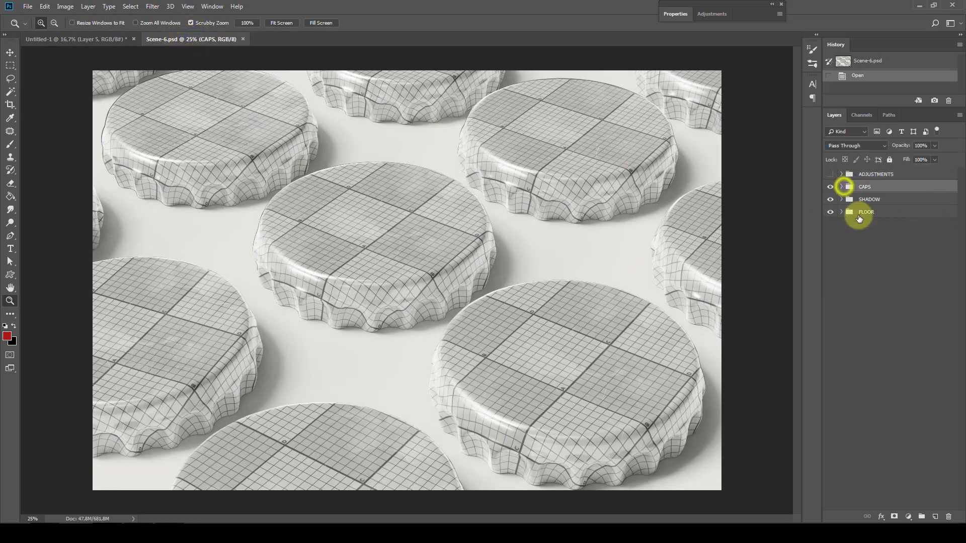
click(841, 187)
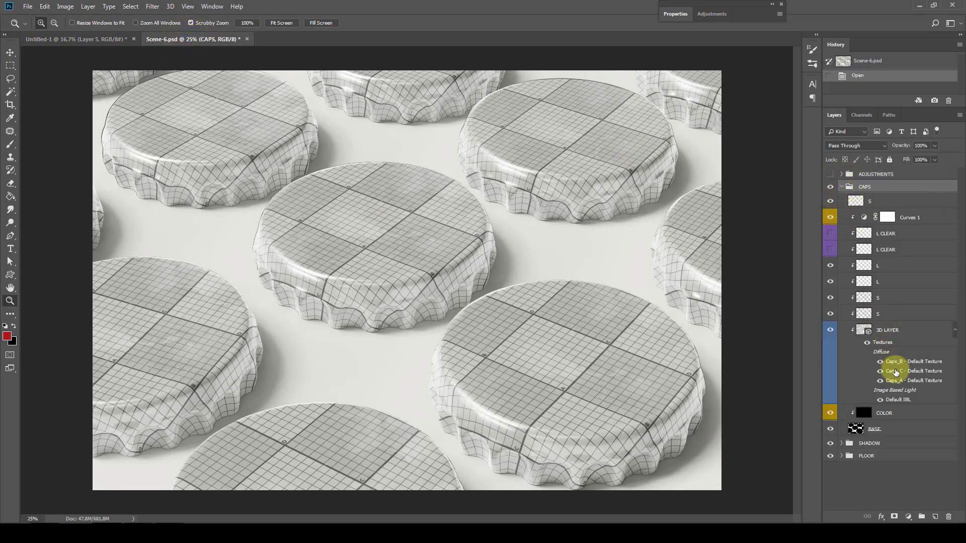
double_click(895, 381)
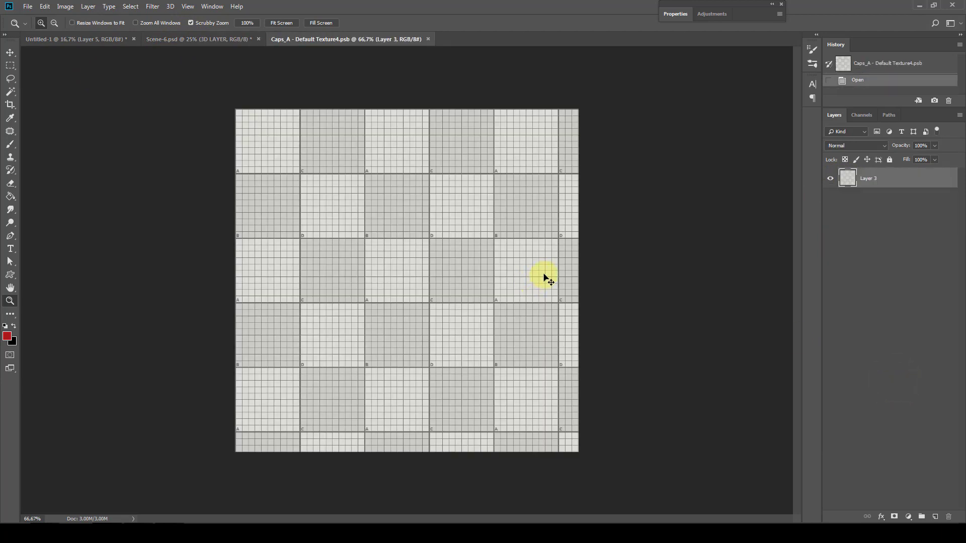
key(ctrl+v)
key(ctrl+s)
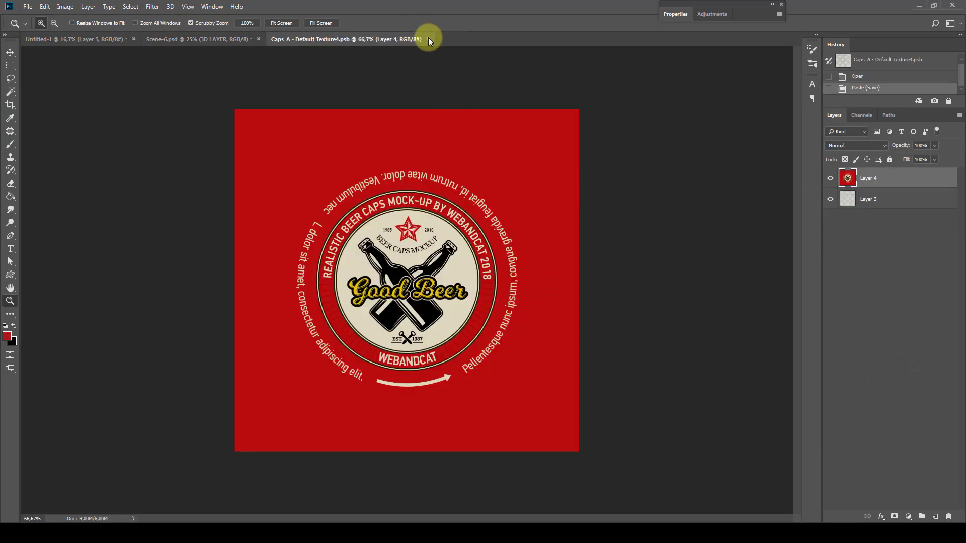
click(429, 40)
Step: Copy the black cap design from Untitled-1 into the Caps_C texture and save it
click(111, 39)
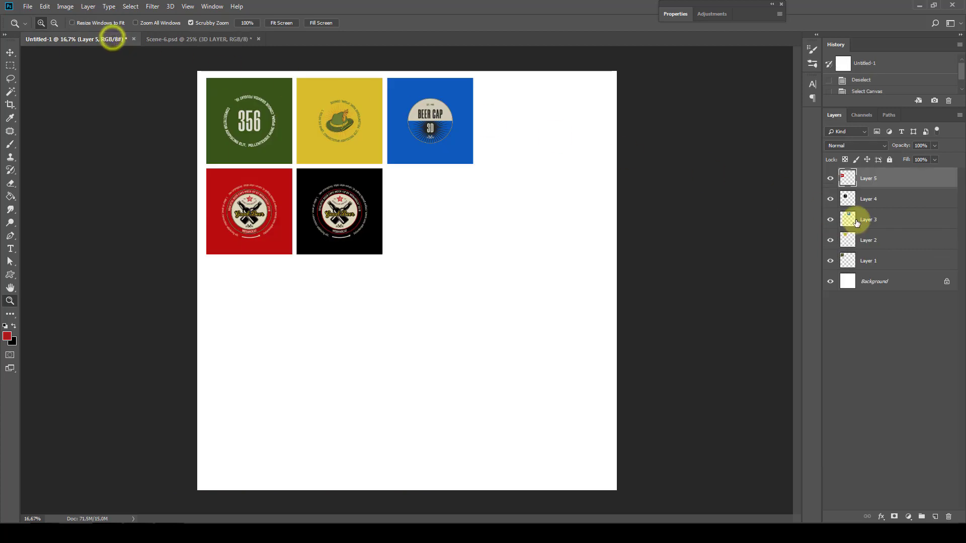
click(866, 198)
key(ctrl+d)
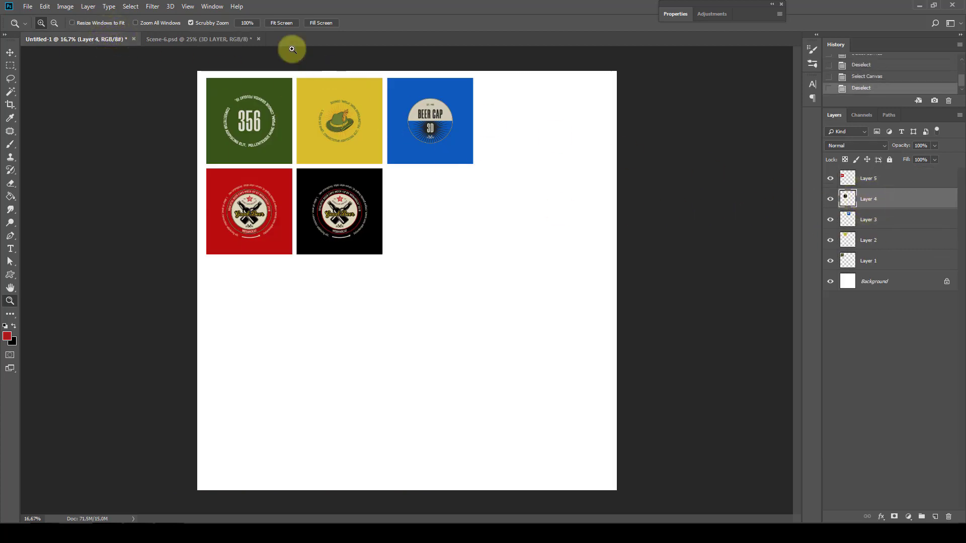
click(246, 39)
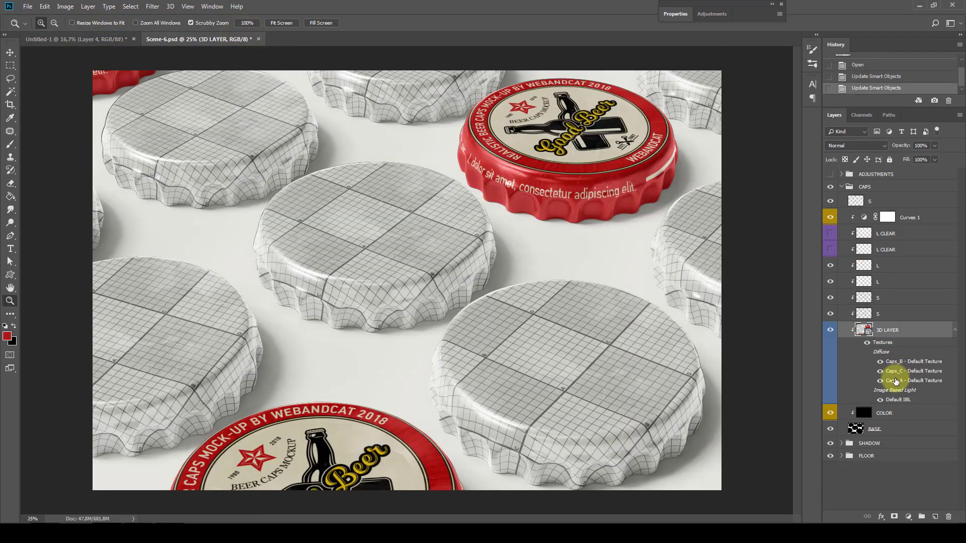
double_click(894, 370)
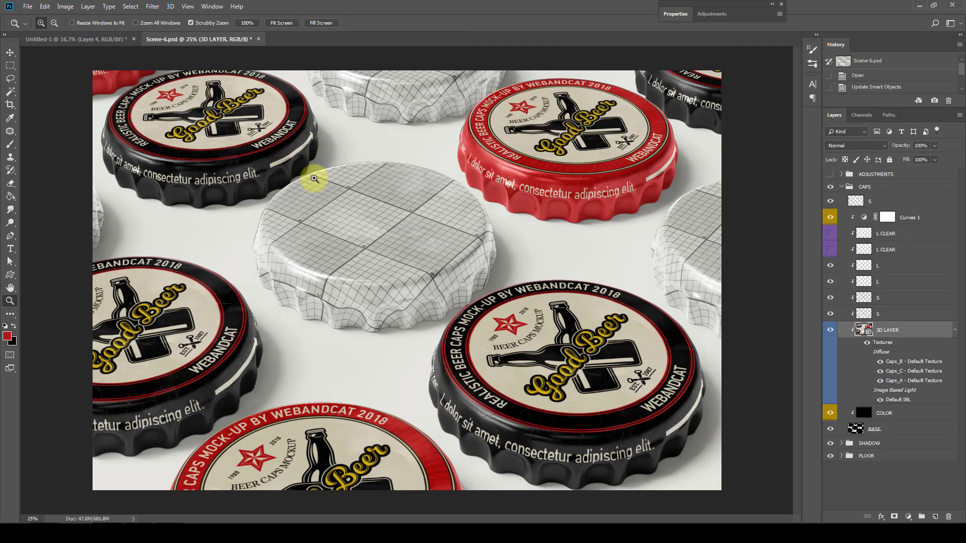
key(ctrl+w)
Step: Put the blue BEER CAP design into the Caps_B texture, save it and collapse CAPS
click(120, 39)
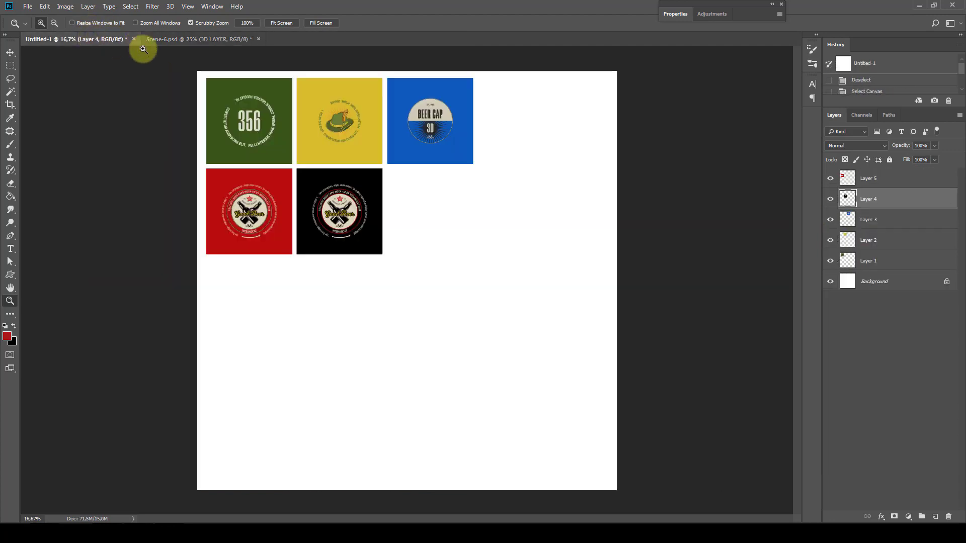
click(866, 221)
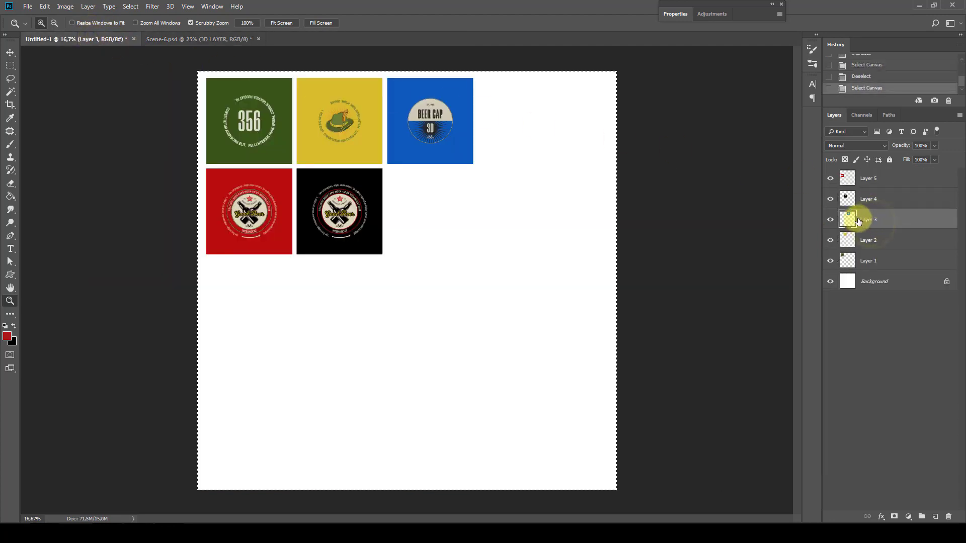
click(185, 37)
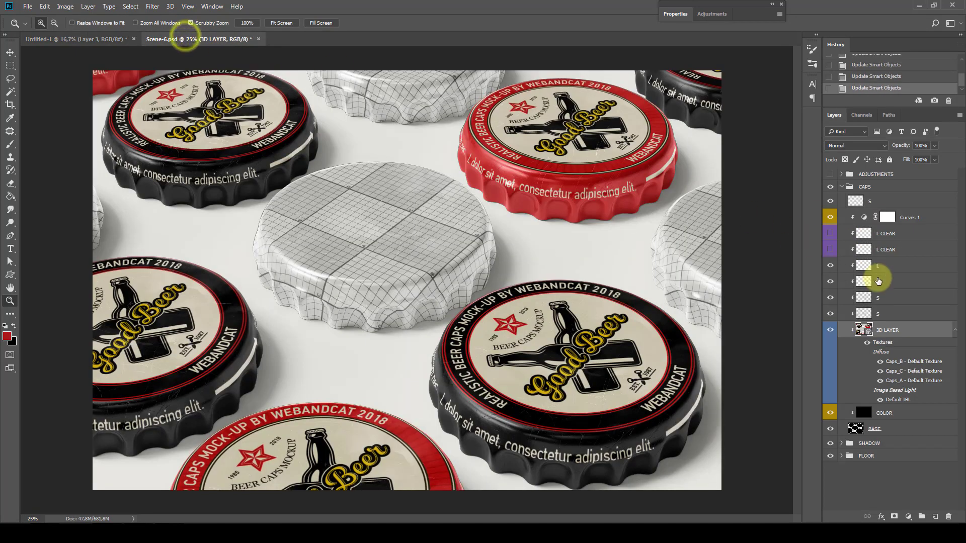
double_click(895, 362)
key(ctrl+v)
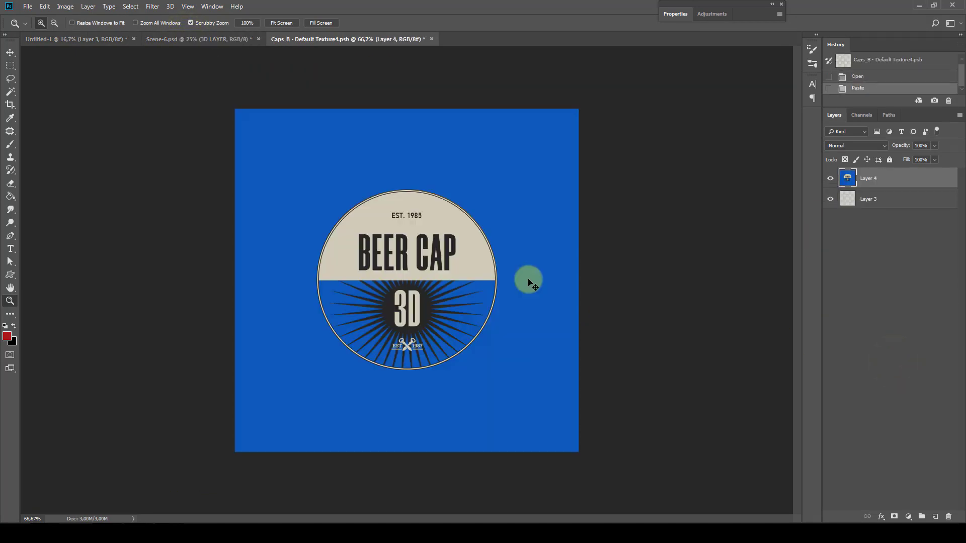
key(ctrl+w)
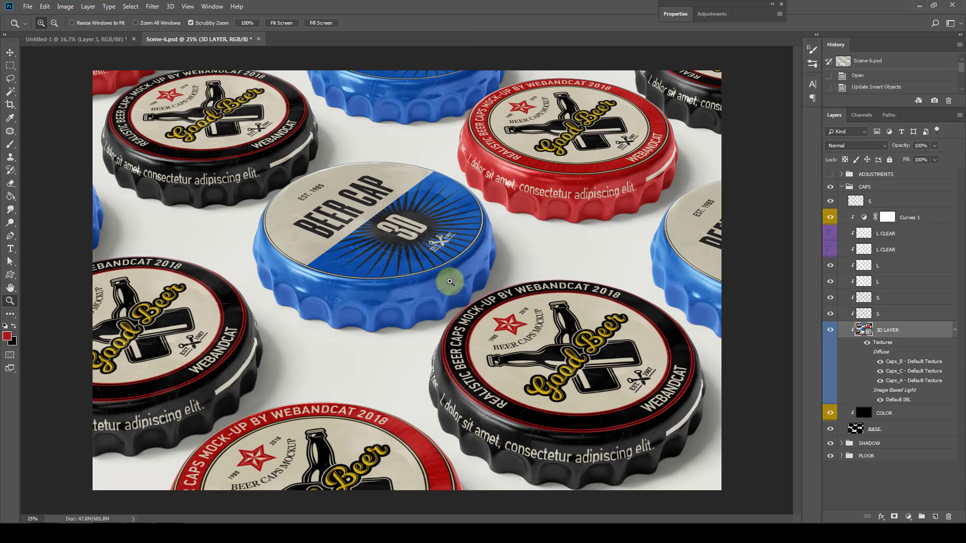
click(842, 187)
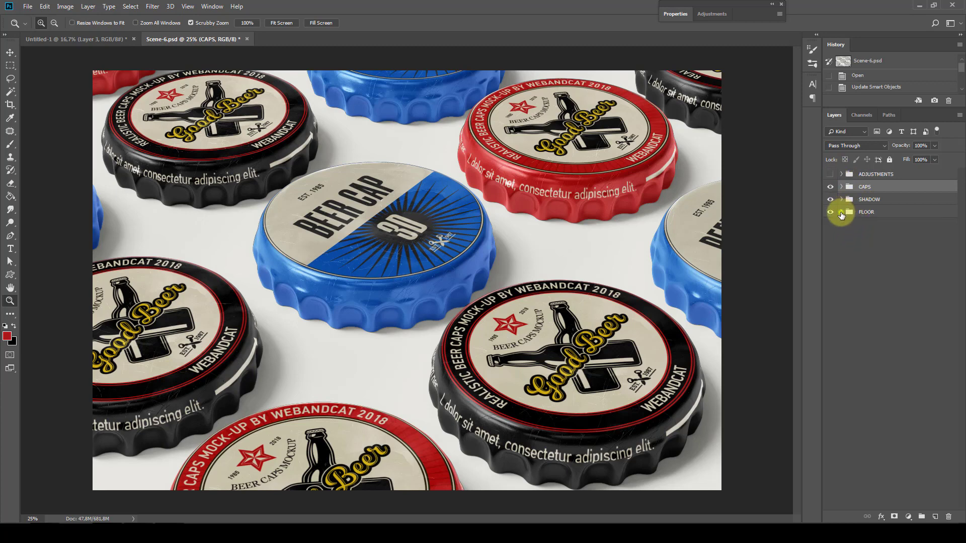
click(841, 214)
Step: Replace the floor smart object's contents with the Floor-7 texture from FLOOR TEXTURES and save
double_click(850, 257)
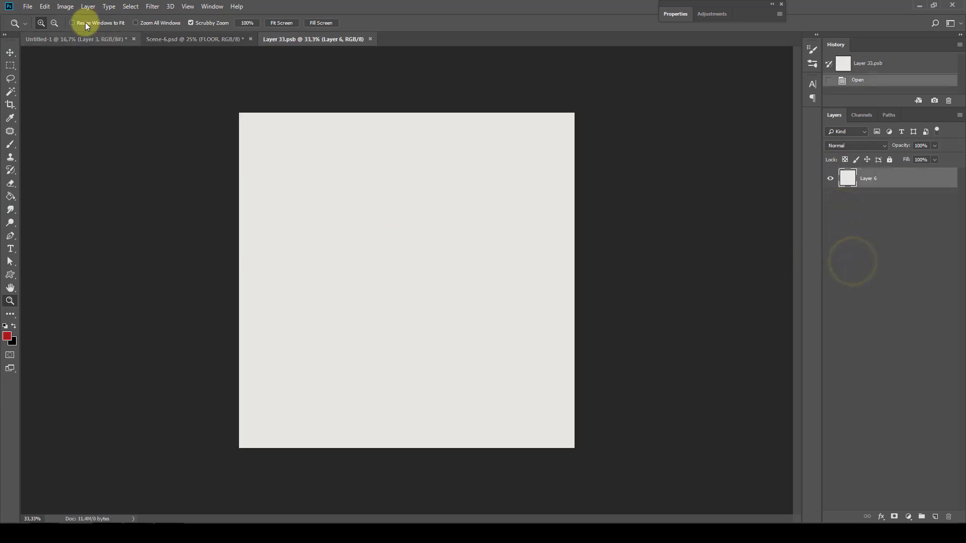
click(27, 6)
click(35, 29)
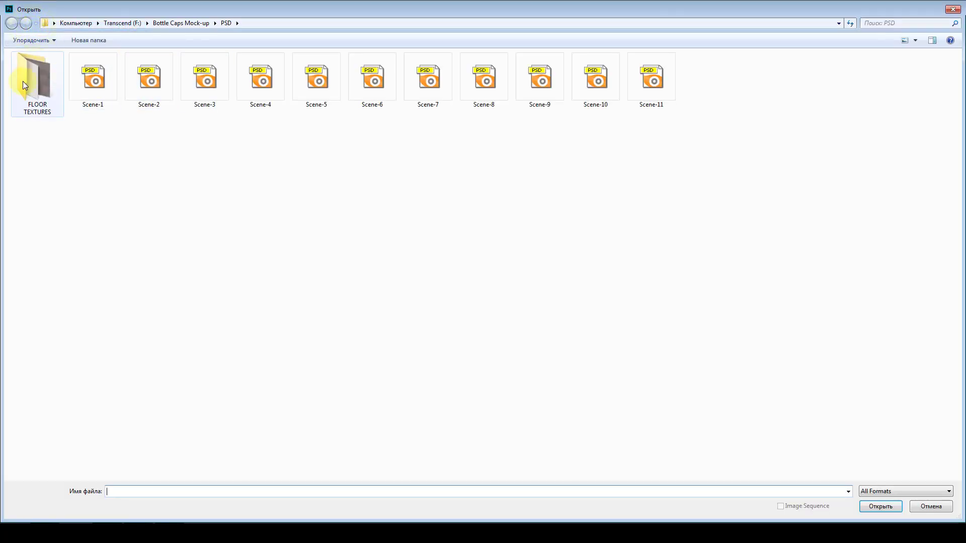
double_click(24, 83)
click(372, 82)
click(883, 506)
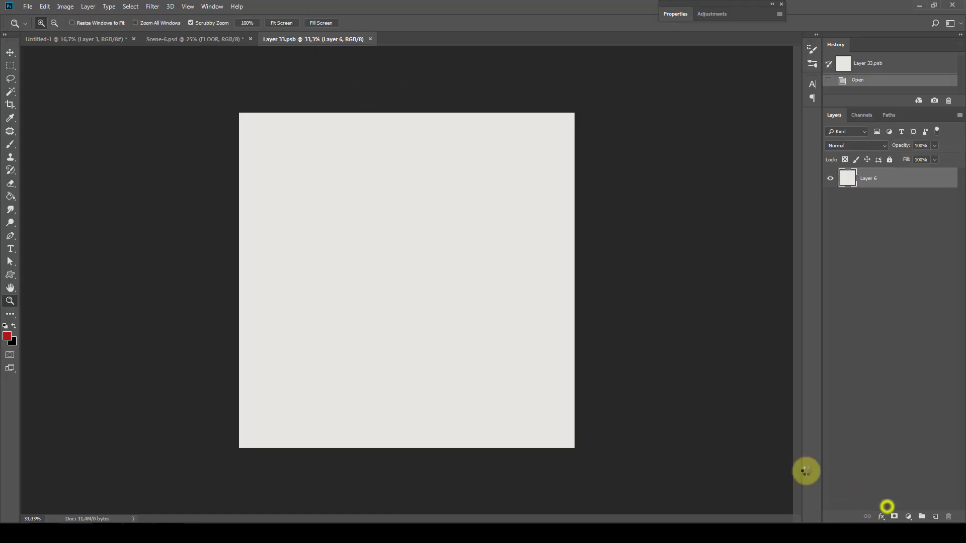
key(ctrl+a)
key(ctrl+w)
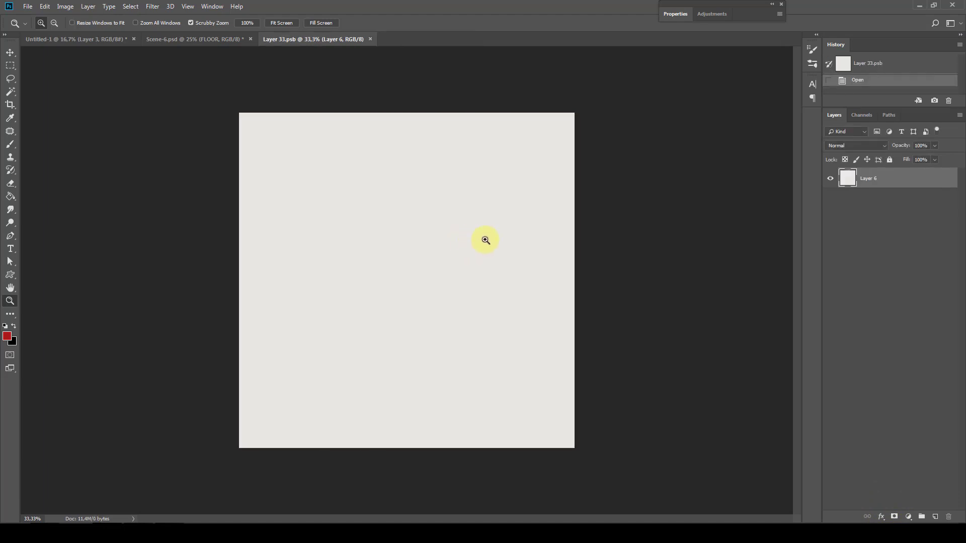
key(ctrl+v)
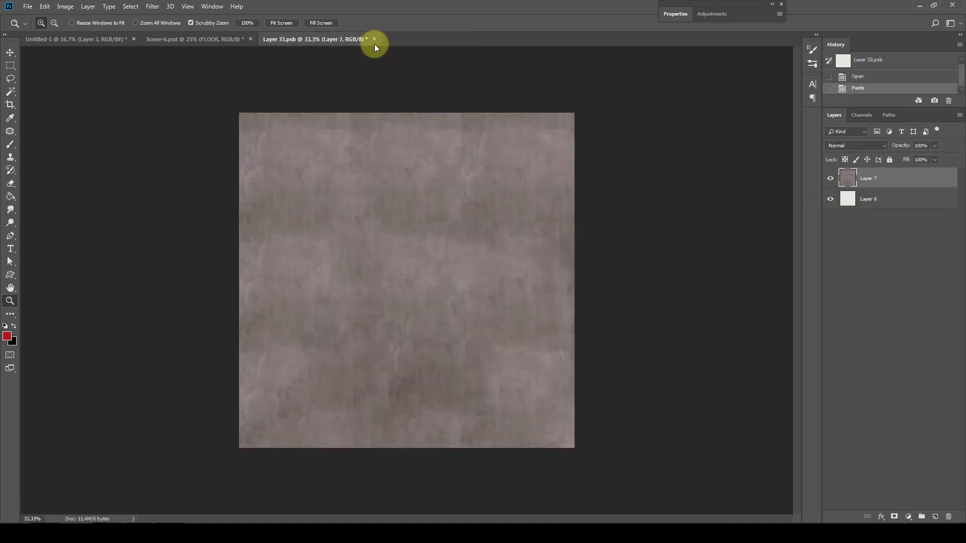
click(373, 39)
click(433, 196)
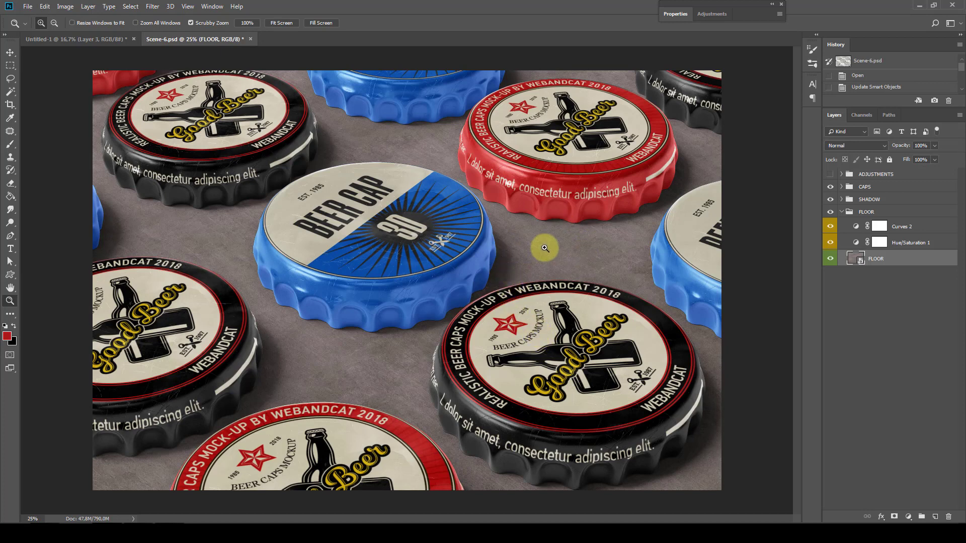
Step: Turn on the ADJUSTMENTS group and collapse the FLOOR group
click(829, 175)
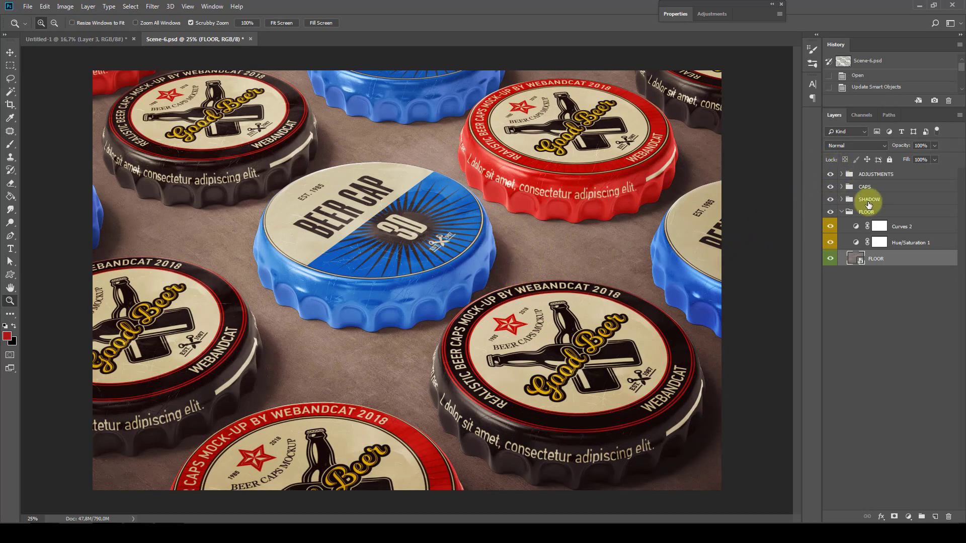
click(841, 212)
click(879, 175)
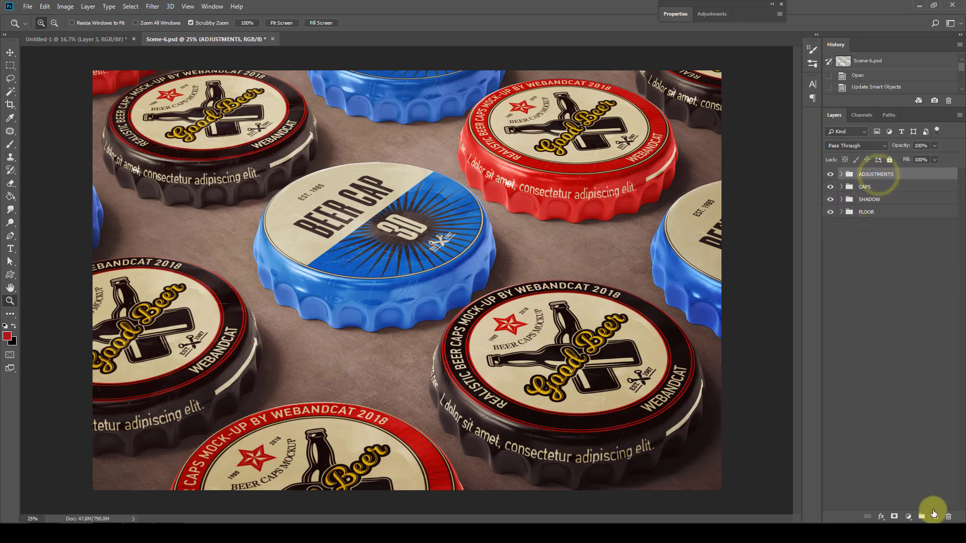
Step: Stamp all visible content into a new top layer, then hide that merged layer
click(935, 517)
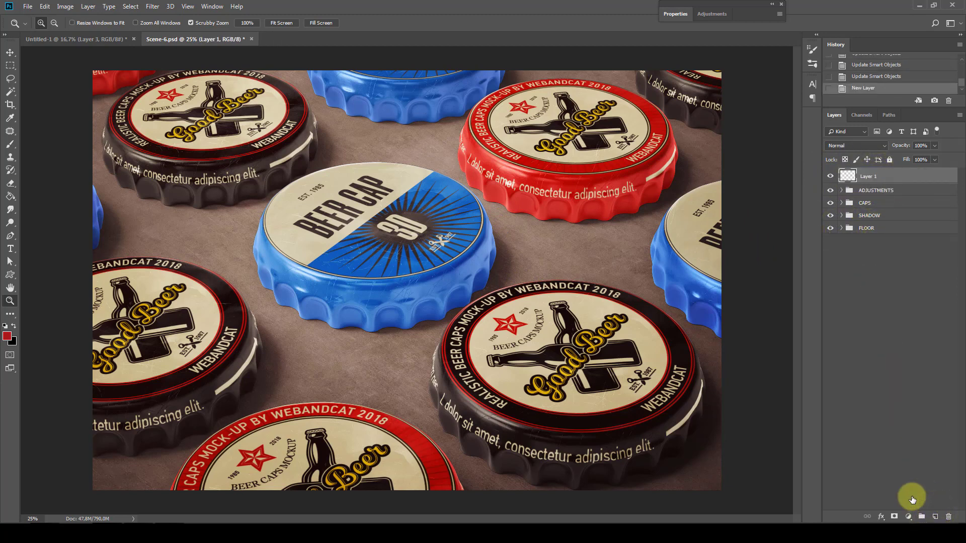
key(ctrl+shift+alt+e)
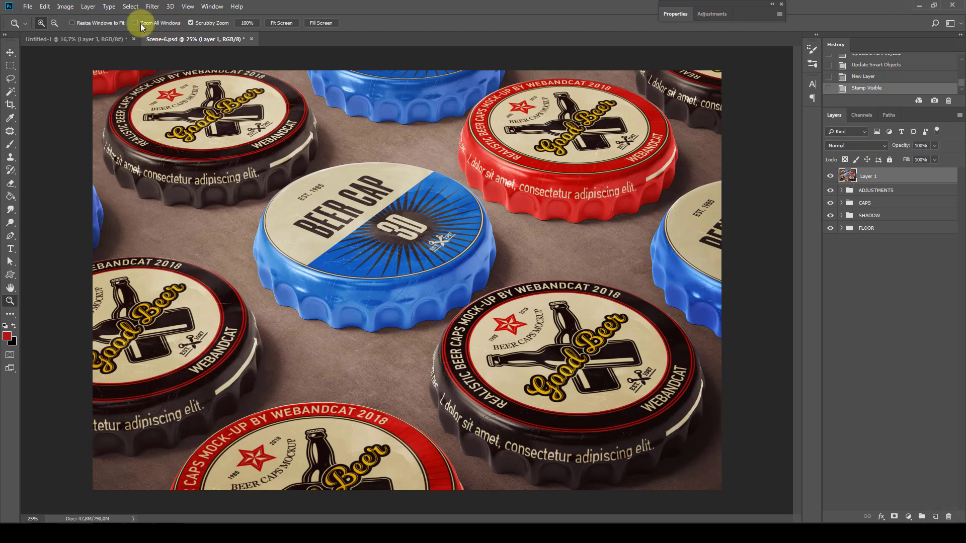
click(152, 6)
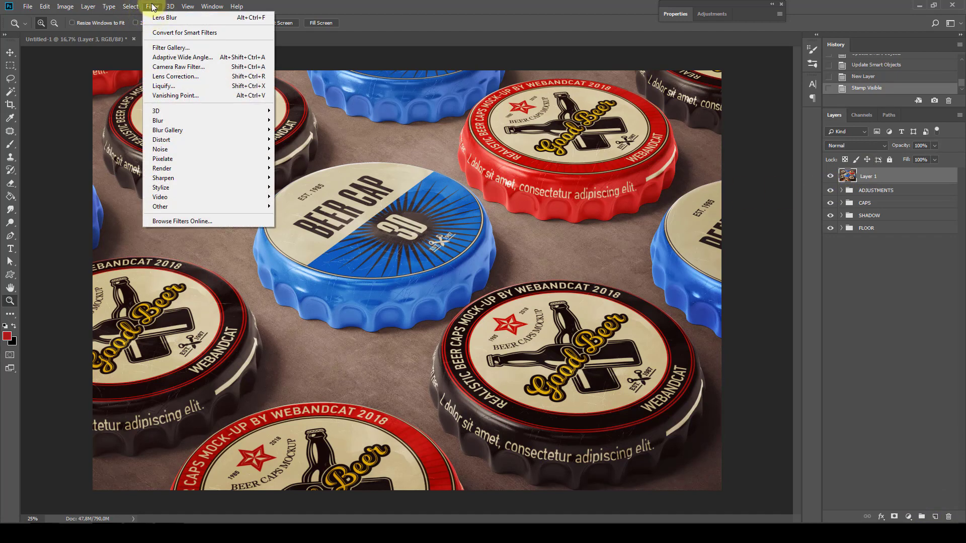
click(153, 6)
click(829, 176)
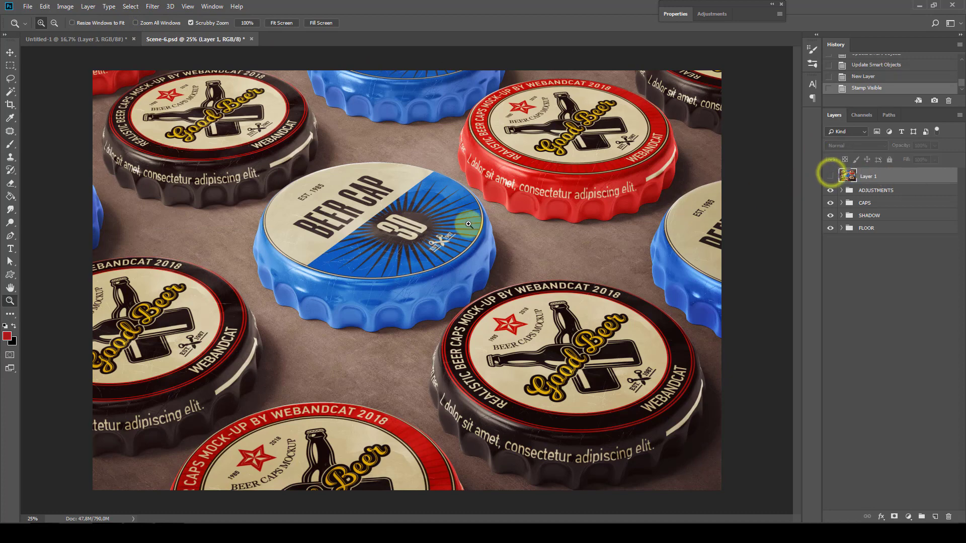
Step: Check the caps at actual size, zoom out, and select the COLOR layer inside CAPS
right_click(411, 162)
click(448, 180)
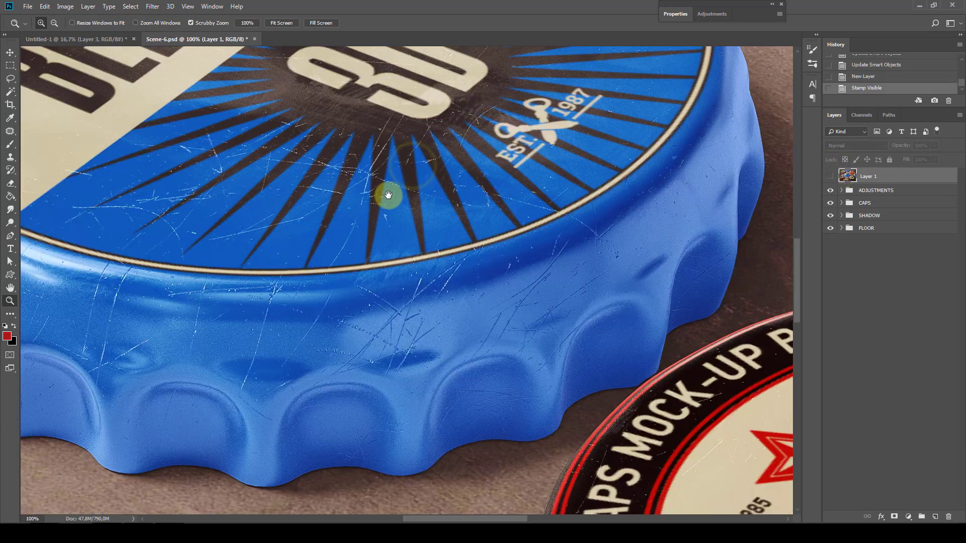
mouse_move(389, 194)
mouse_down()
mouse_move(380, 380)
mouse_move(378, 265)
mouse_move(592, 248)
mouse_move(563, 250)
mouse_up()
key(ctrl+minus)
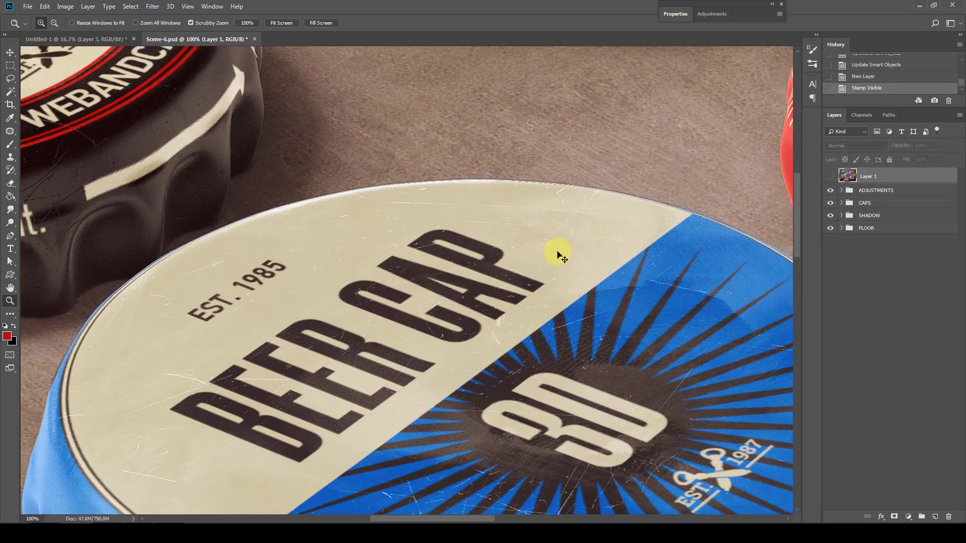
key(ctrl+minus)
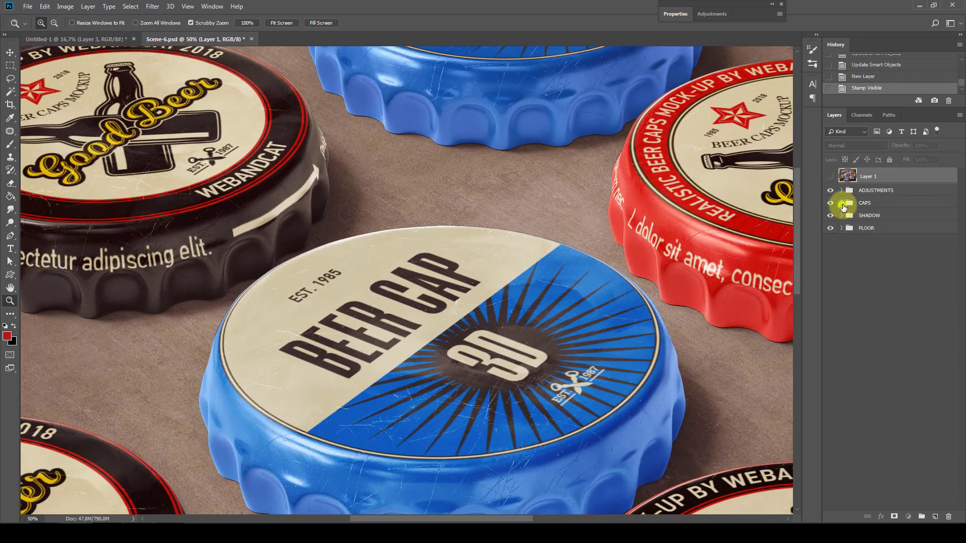
click(841, 203)
click(885, 428)
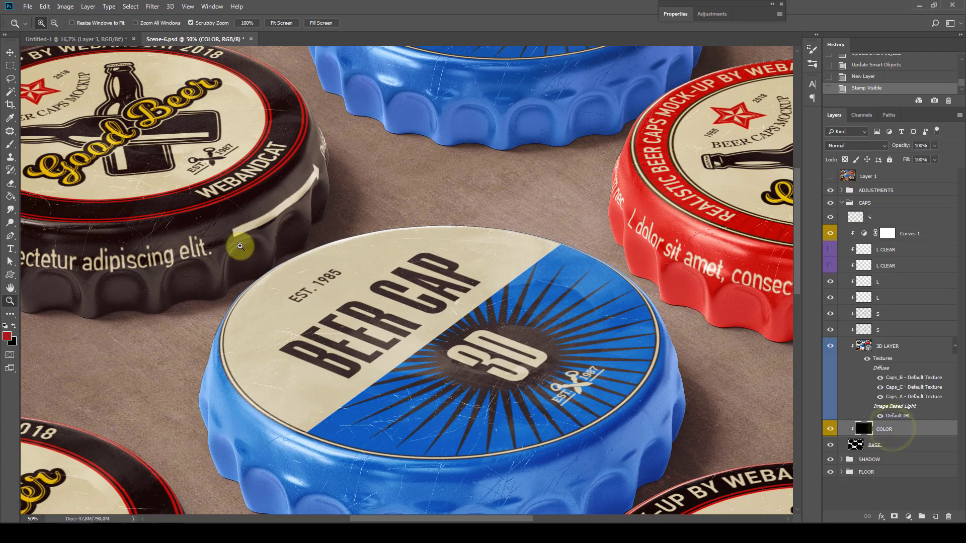
Step: Set up a size-100 brush loaded with the cap's blue, with ADJUSTMENTS hidden
click(10, 144)
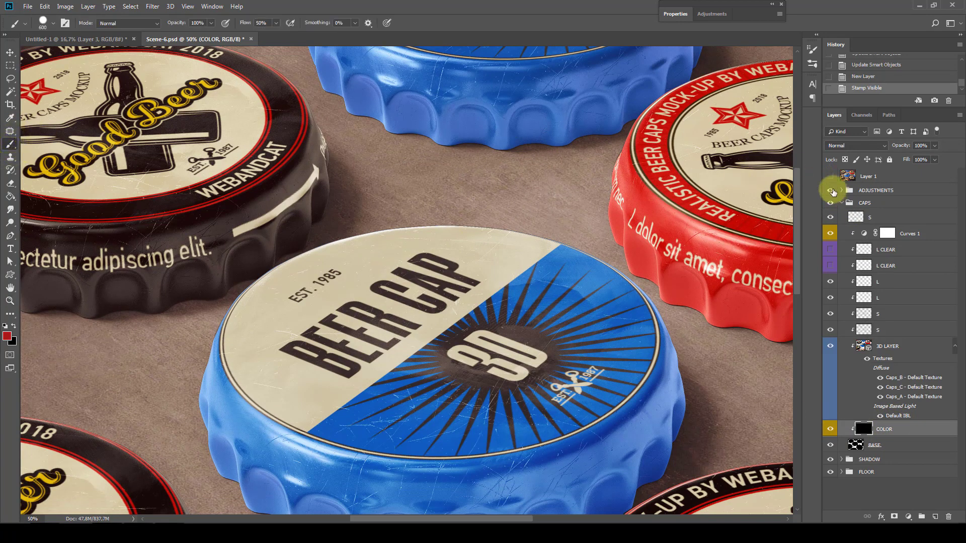
click(831, 190)
alt+click(491, 231)
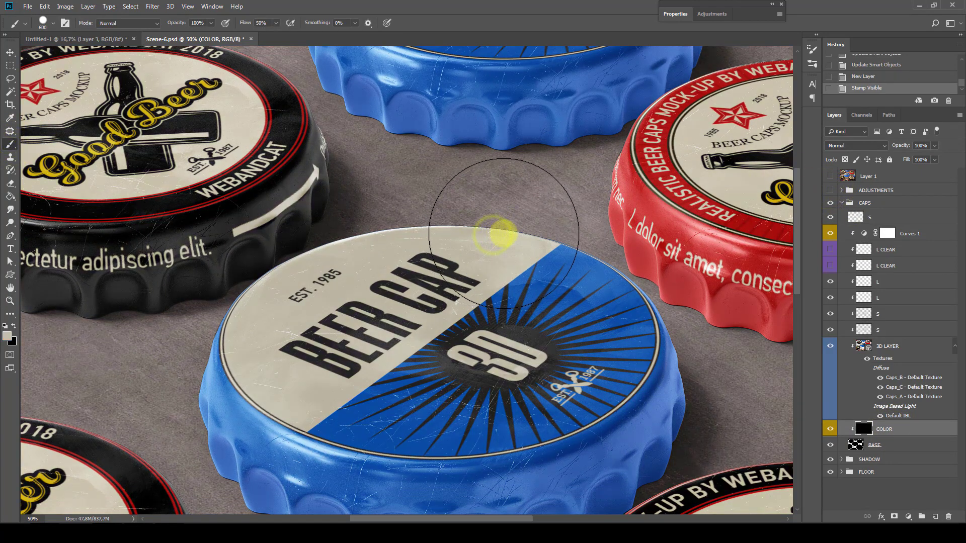
key(bracketleft)
key(bracketleft)
key(bracketleft)
key(bracketleft)
key(bracketleft)
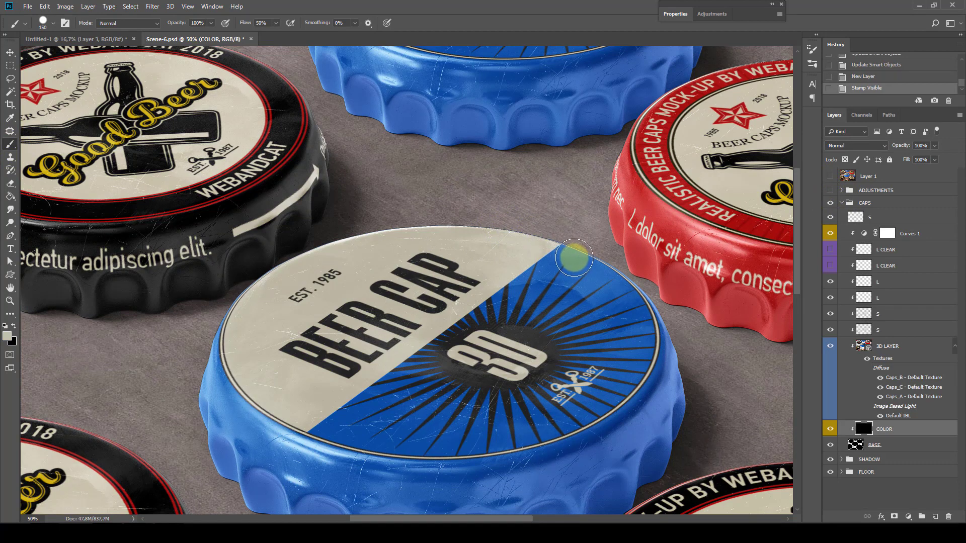
alt+click(574, 258)
click(574, 258)
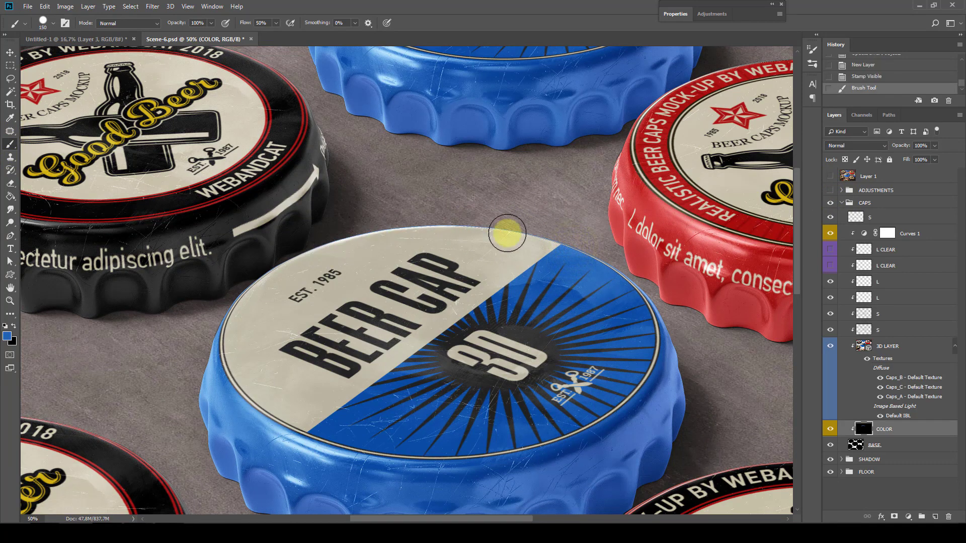
Step: Paint blue along the rims of the left, right and central blue caps
scroll(442, 166, up, 5)
scroll(416, 166, up, 1)
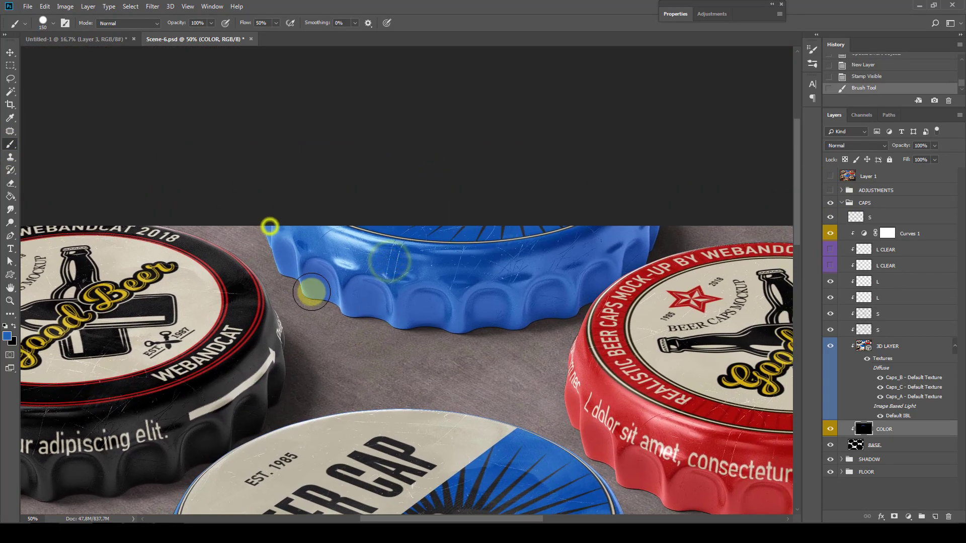
mouse_move(311, 291)
mouse_down()
mouse_move(560, 314)
mouse_move(400, 248)
mouse_move(387, 186)
mouse_up()
drag(490, 248, 347, 248)
drag(563, 240, 462, 240)
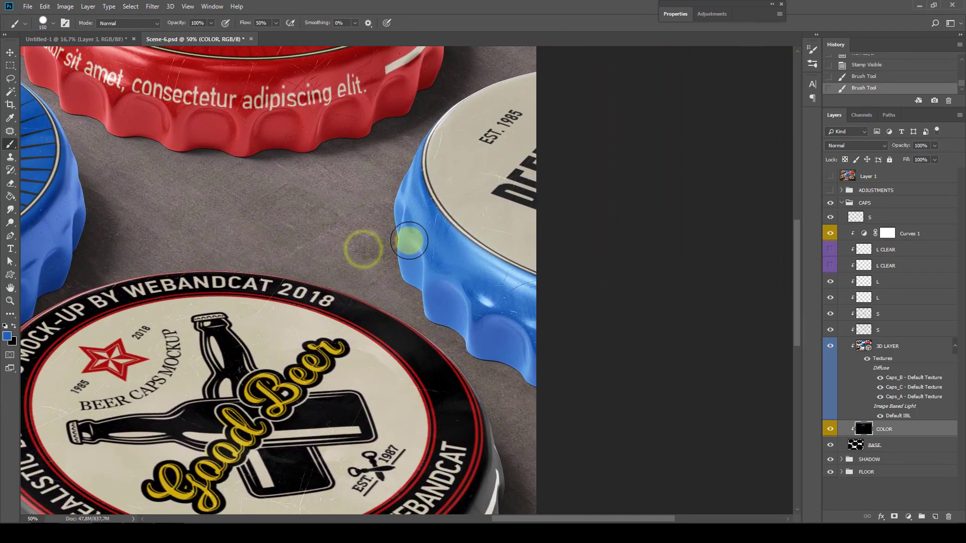
mouse_move(398, 174)
mouse_down()
mouse_move(420, 291)
mouse_move(528, 371)
mouse_up()
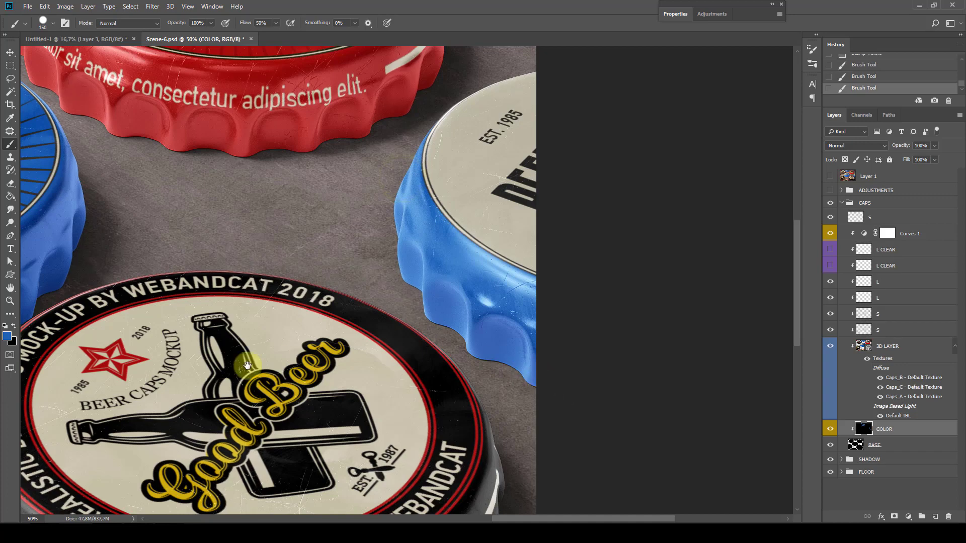
drag(247, 364, 652, 302)
mouse_move(654, 409)
mouse_down()
mouse_move(500, 302)
mouse_move(475, 232)
mouse_move(379, 362)
mouse_up()
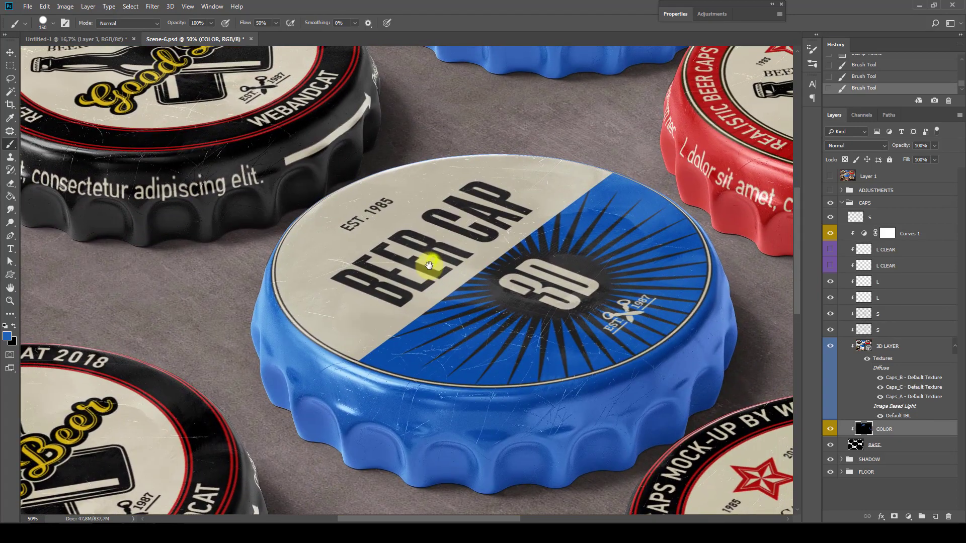
mouse_move(266, 259)
mouse_down()
mouse_move(345, 456)
mouse_move(483, 478)
mouse_move(595, 459)
mouse_move(634, 433)
mouse_move(681, 255)
mouse_up()
Step: Collapse the CAPS group, show ADJUSTMENTS again, and delete the old merged Layer 1
click(841, 203)
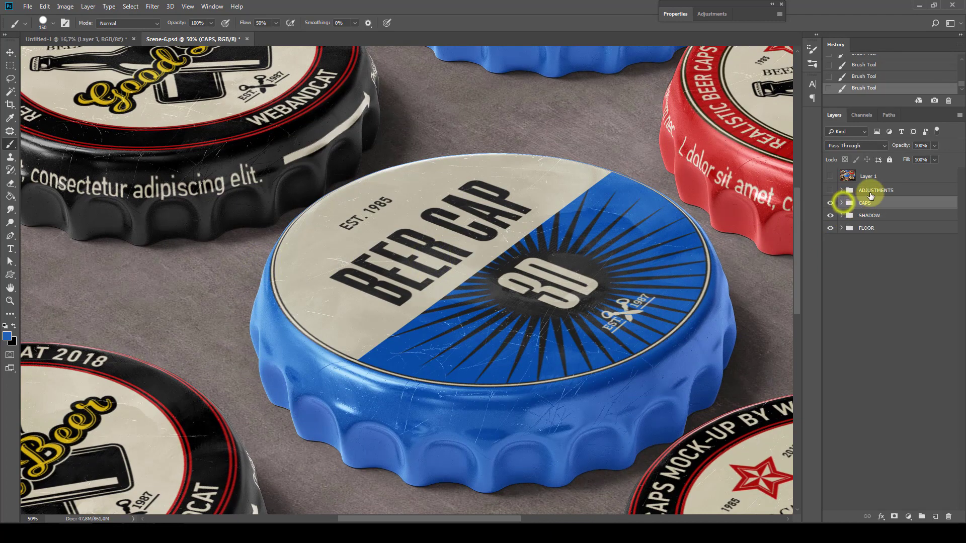
click(830, 190)
click(858, 176)
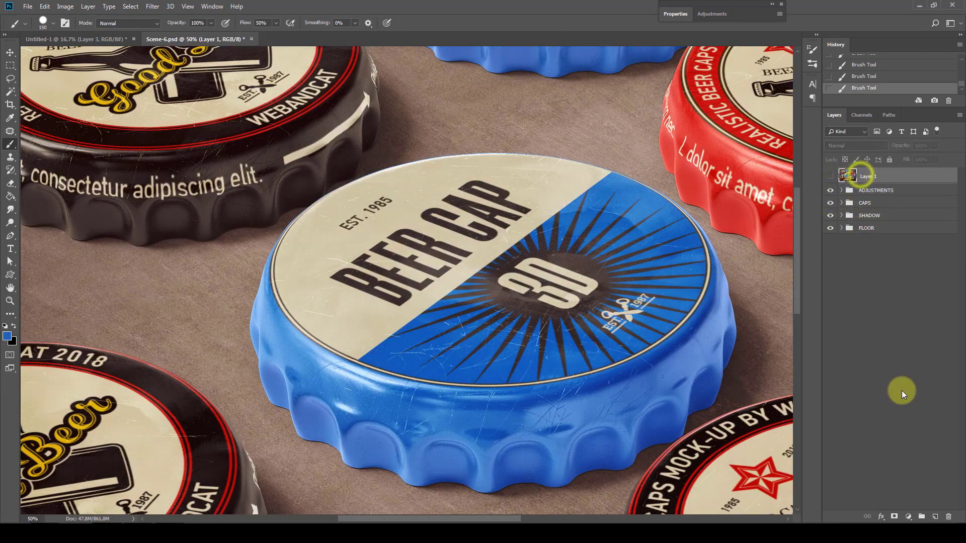
click(948, 516)
click(437, 198)
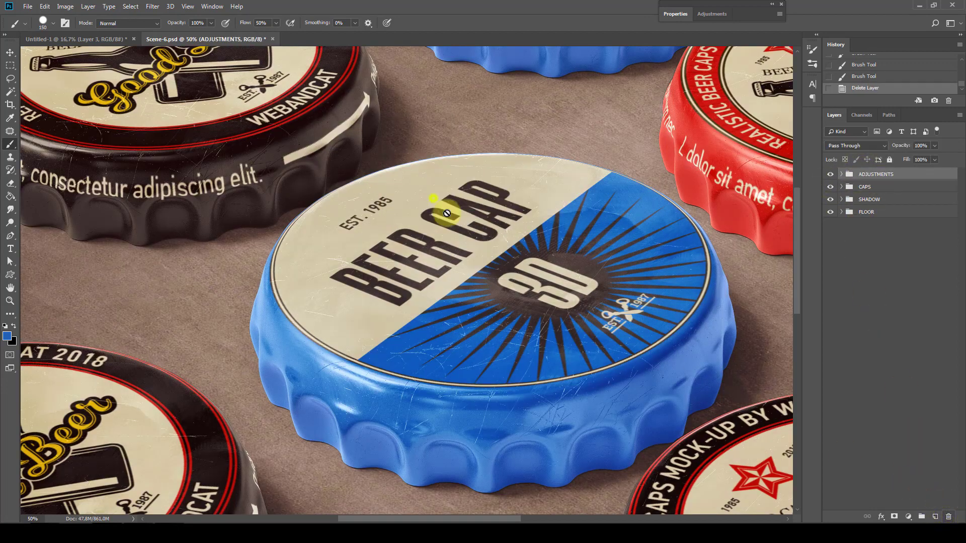
Step: Create a fresh stamped Layer 1 of the whole scene and hide the groups beneath it
click(934, 517)
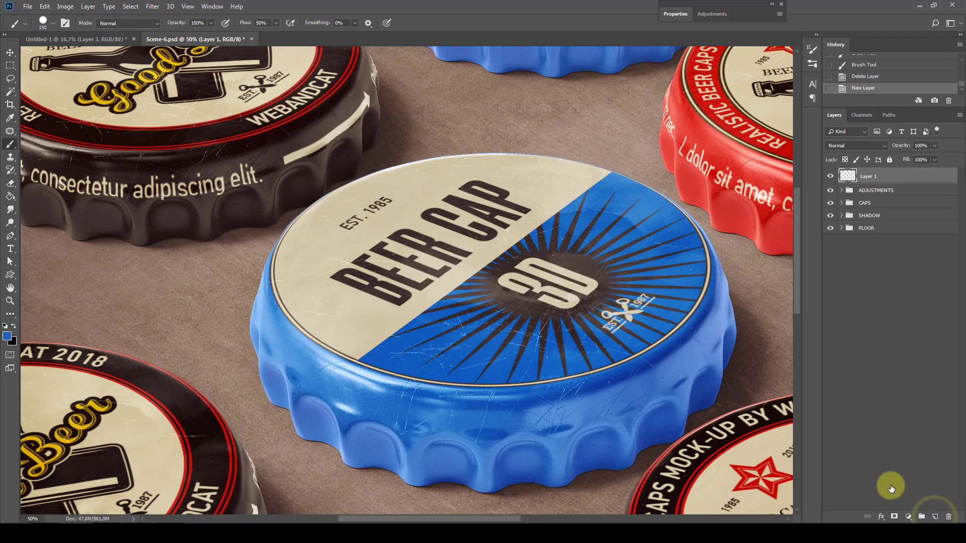
drag(832, 209, 830, 190)
click(830, 176)
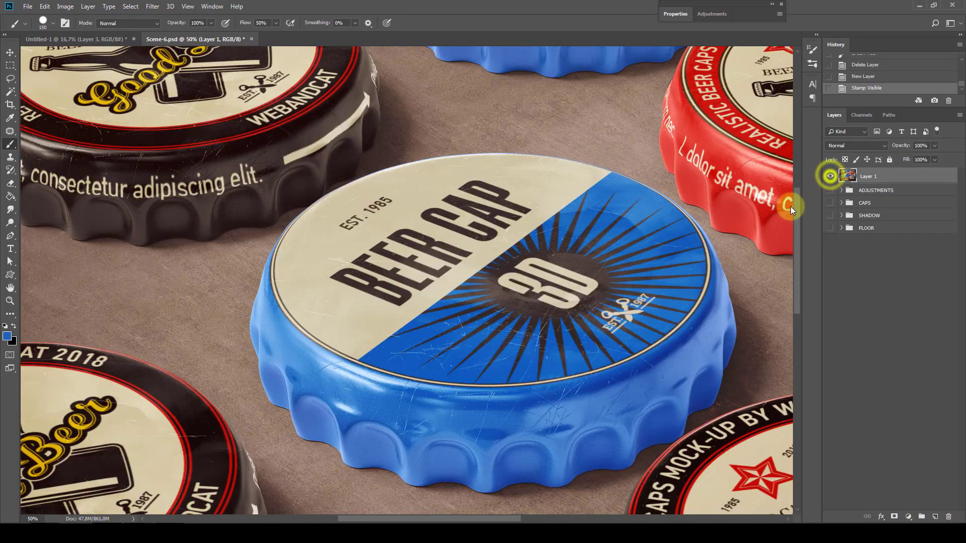
key(ctrl+minus)
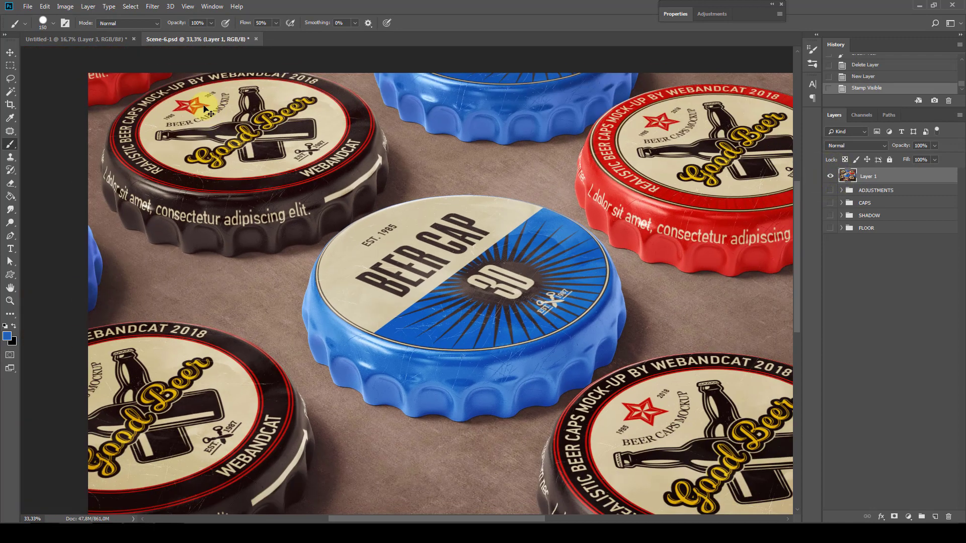
key(ctrl+minus)
click(9, 66)
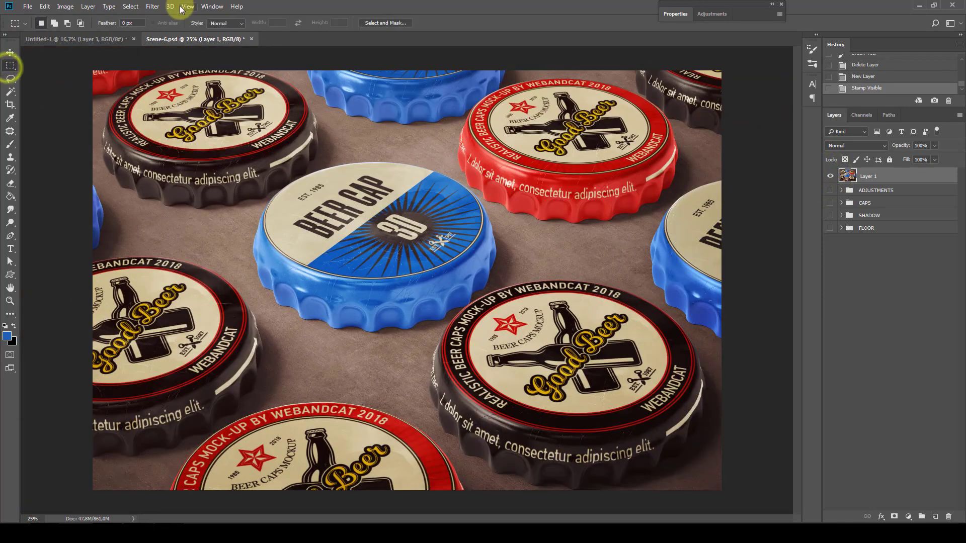
click(152, 6)
mouse_move(172, 120)
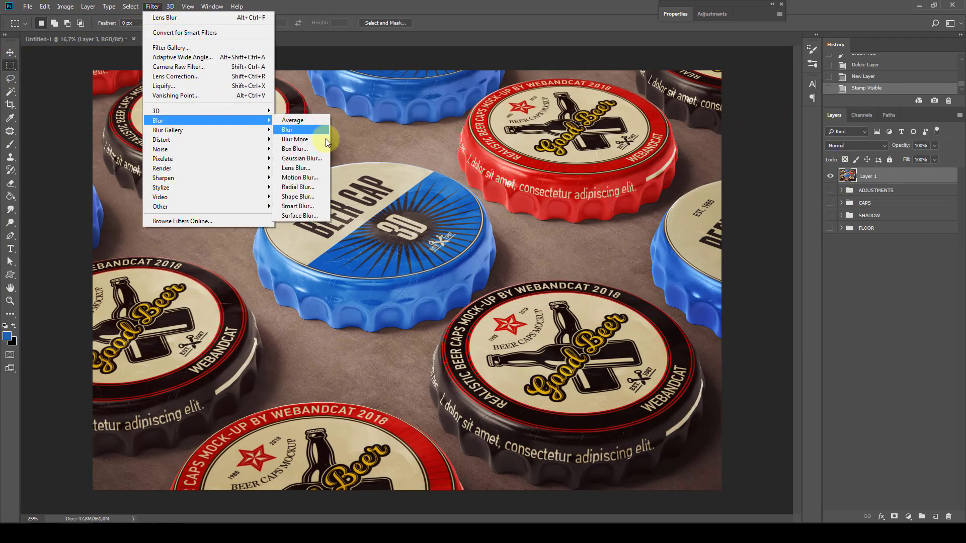
Step: Apply a Lens Blur with radius 95 and focal distance 185, focused on the central blue cap
click(314, 166)
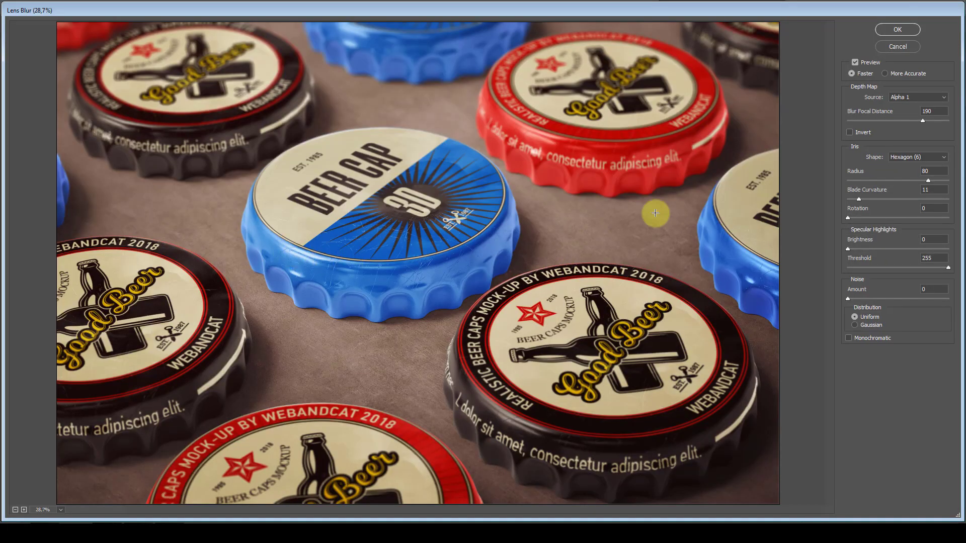
click(935, 171)
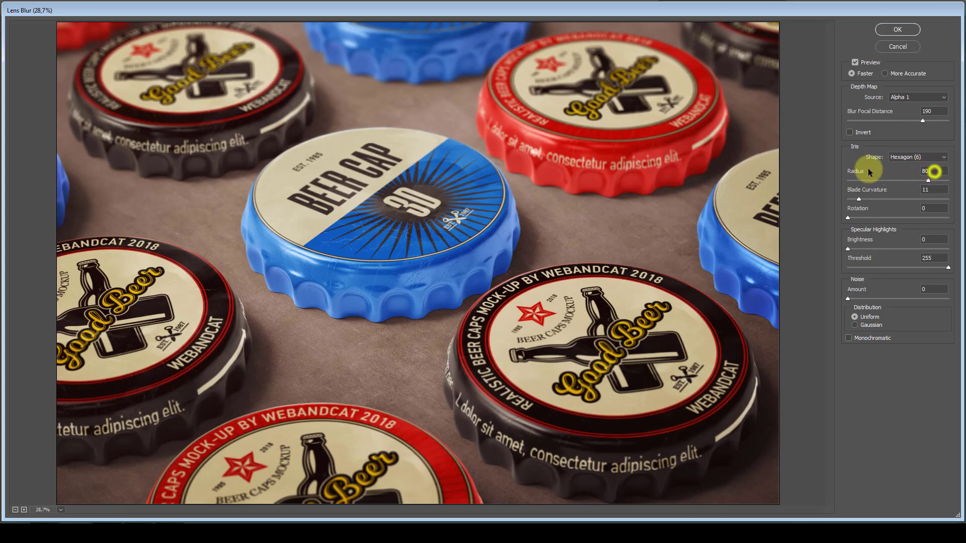
click(612, 186)
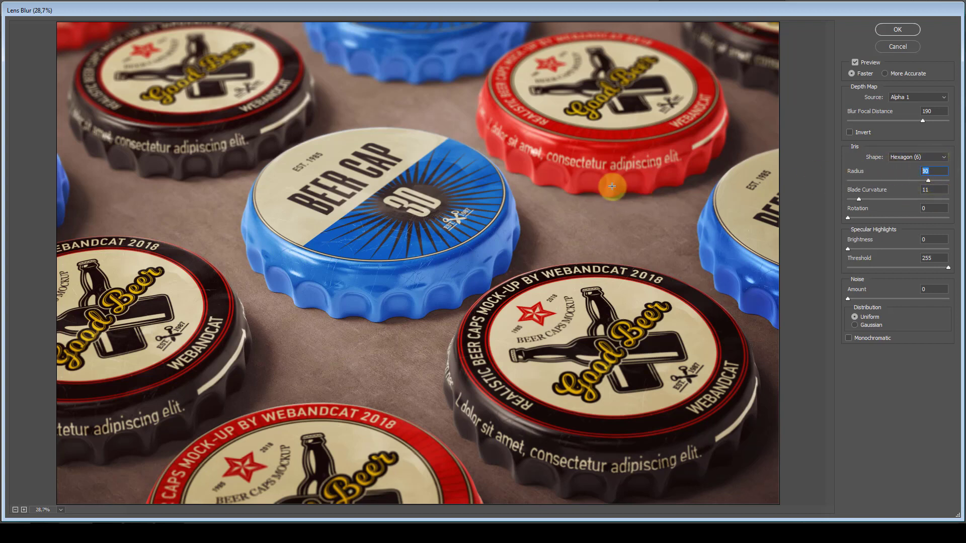
text(95)
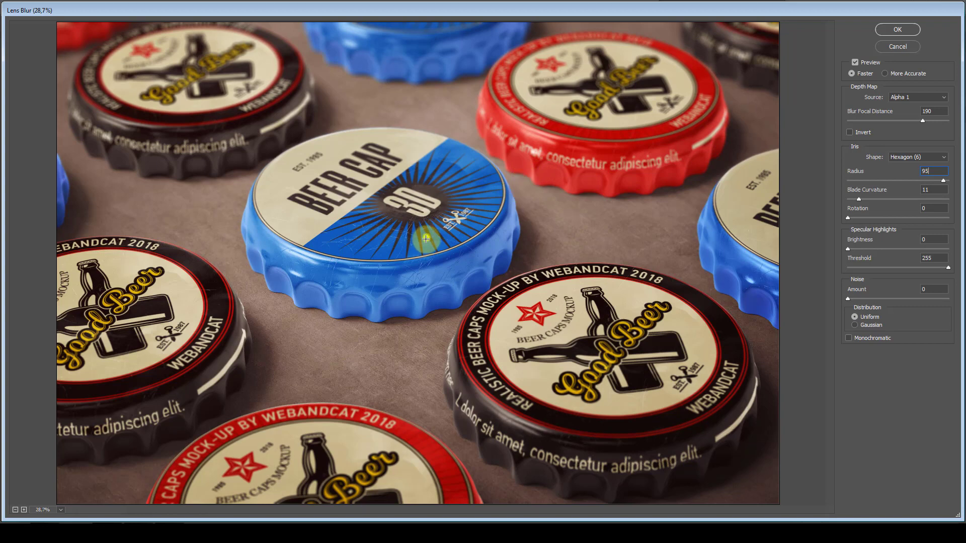
click(431, 261)
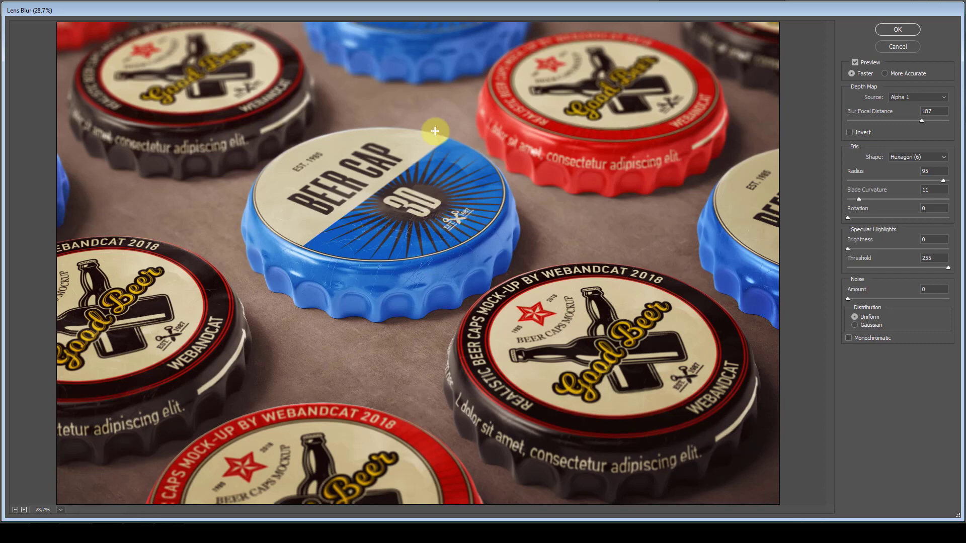
click(207, 45)
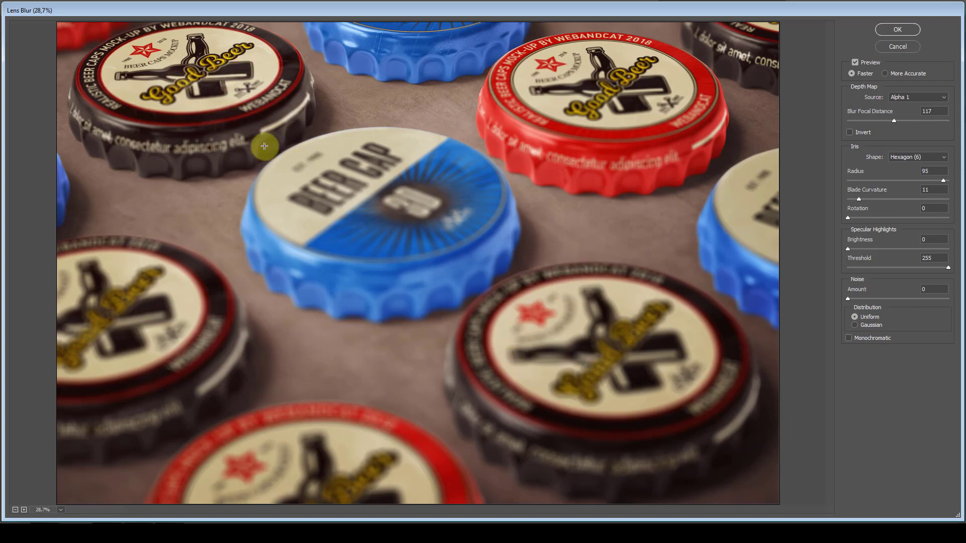
click(551, 351)
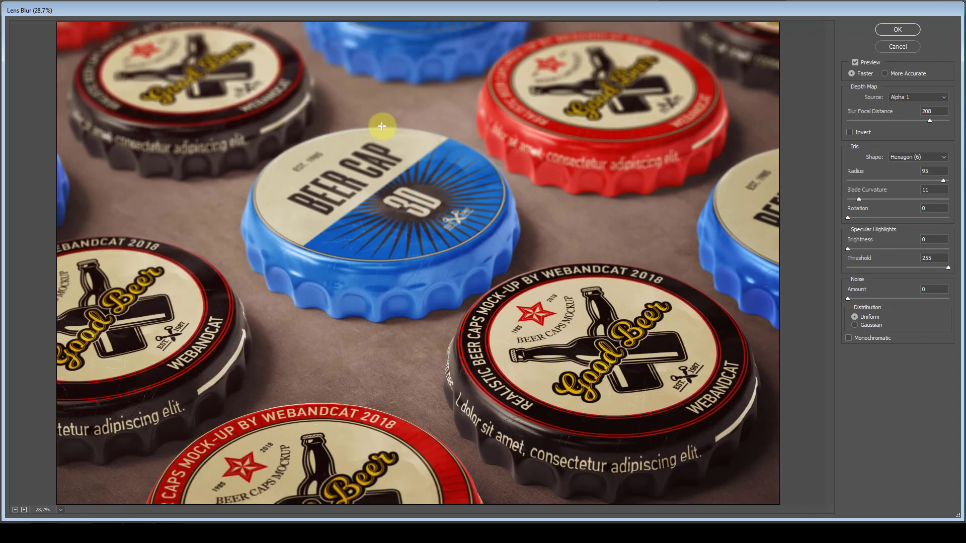
click(427, 227)
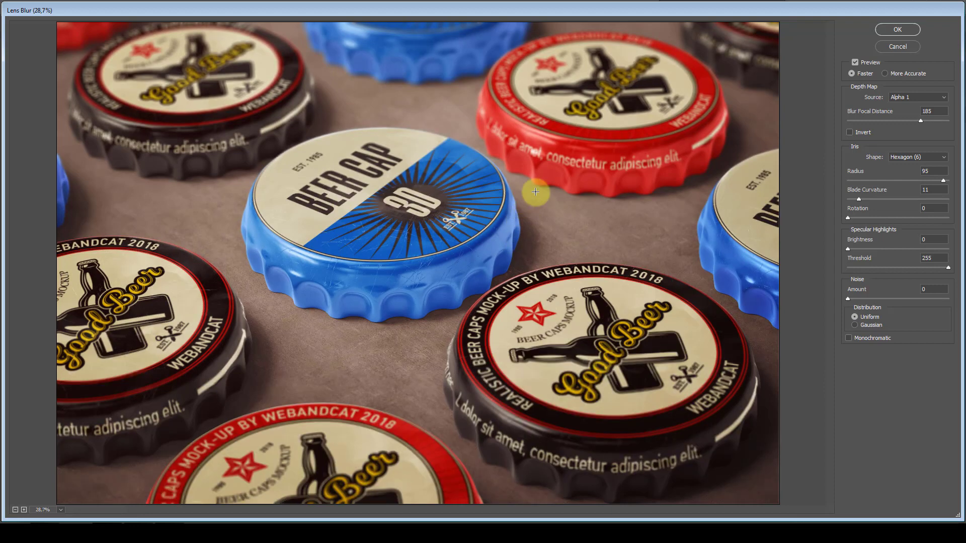
click(907, 31)
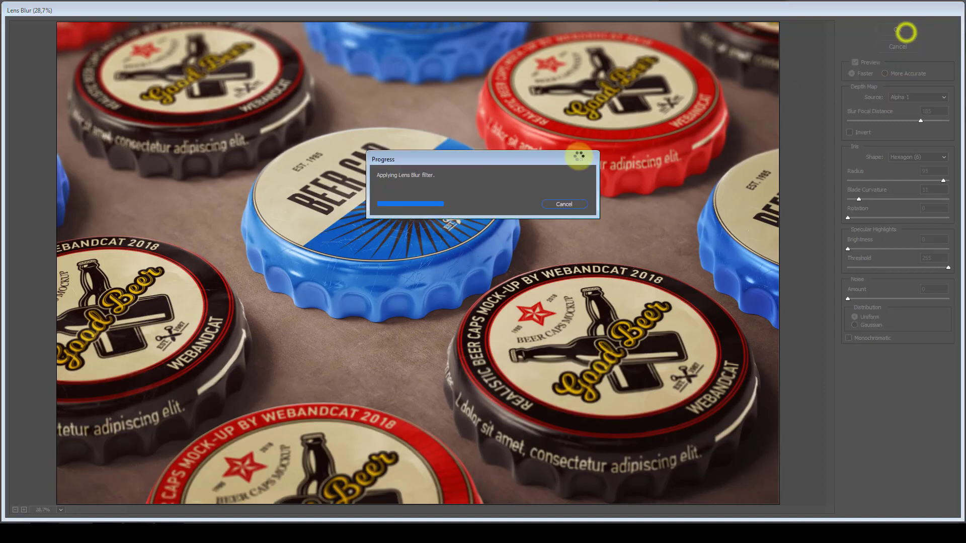
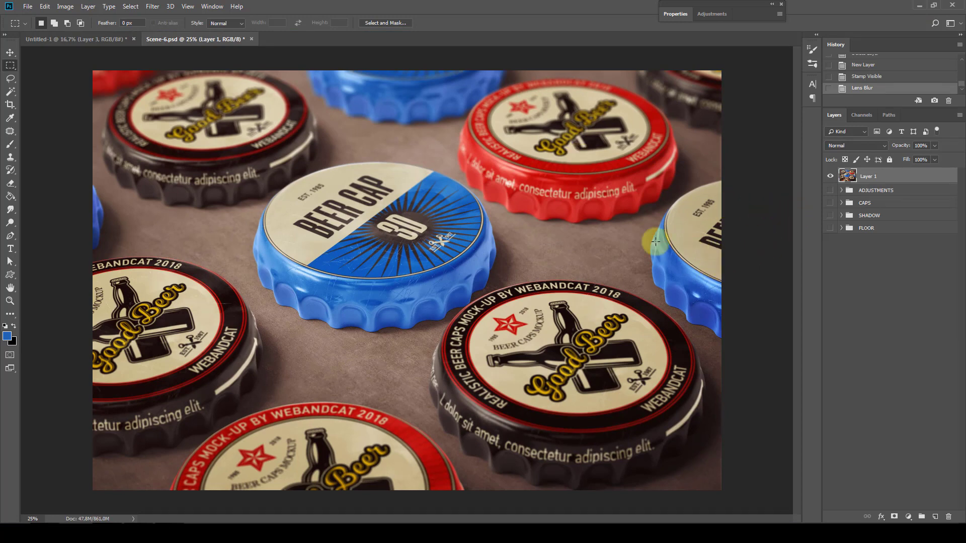
Step: Inspect the Scene-6 cap labels at actual pixel size, then zoom back out to the whole pile
click(10, 301)
right_click(416, 230)
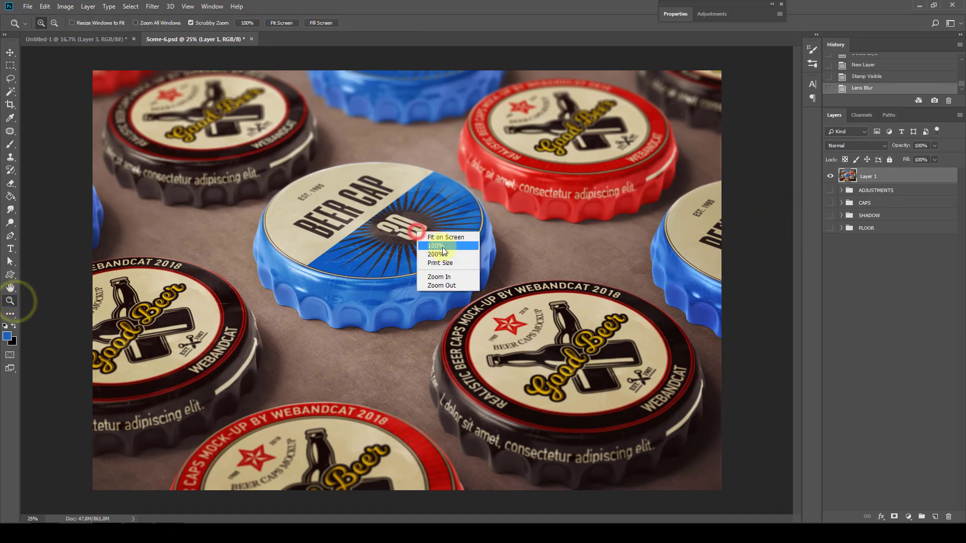
click(441, 247)
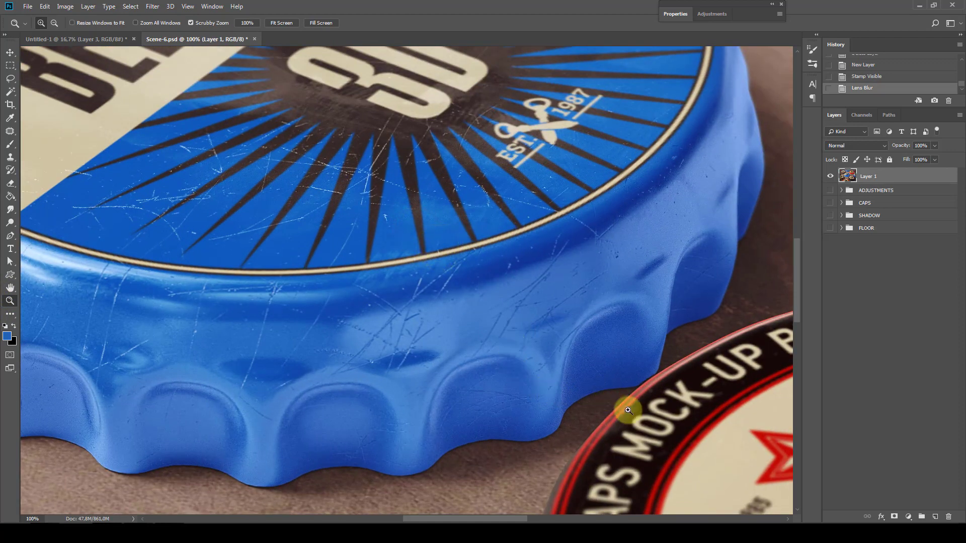
mouse_move(638, 414)
mouse_down()
mouse_move(452, 246)
mouse_move(551, 320)
mouse_up()
mouse_move(615, 358)
mouse_down()
mouse_move(492, 276)
mouse_move(550, 338)
mouse_move(478, 296)
mouse_move(475, 366)
mouse_up()
mouse_move(458, 272)
mouse_down()
mouse_move(464, 319)
mouse_move(451, 280)
mouse_move(434, 327)
mouse_move(582, 303)
mouse_move(328, 330)
mouse_move(620, 314)
mouse_move(381, 347)
mouse_move(489, 330)
mouse_move(479, 328)
mouse_up()
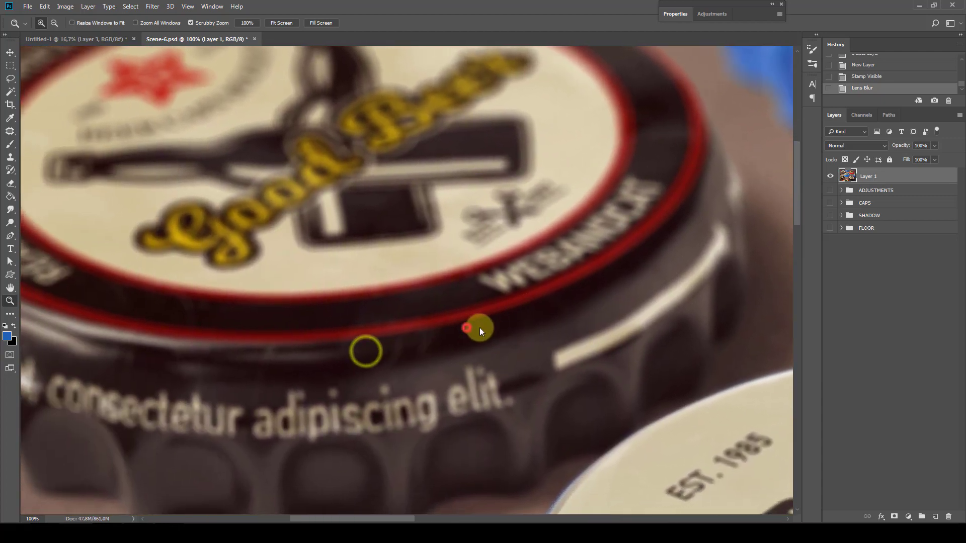
alt+click(485, 336)
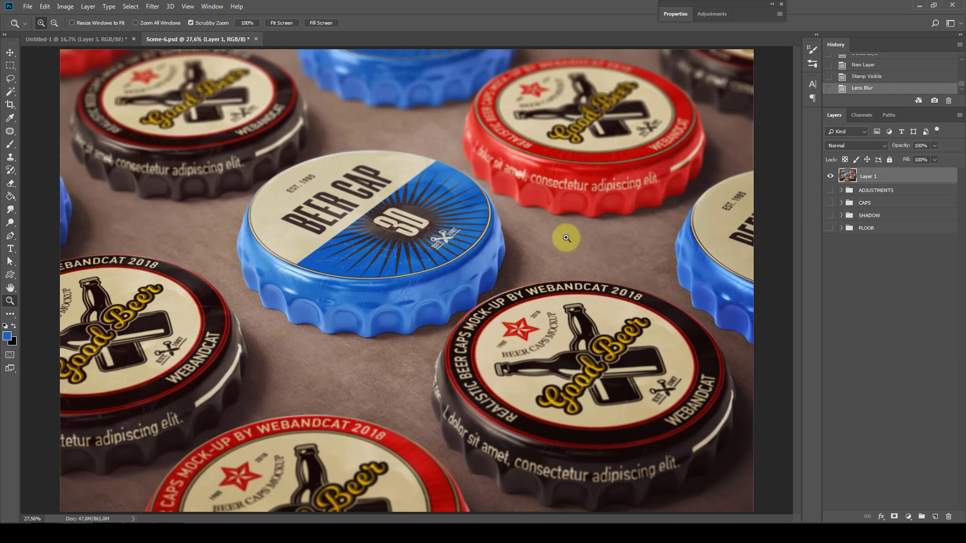
Step: Close Scene-6 without saving and open Scene-4.psd from the PSD folder
click(256, 38)
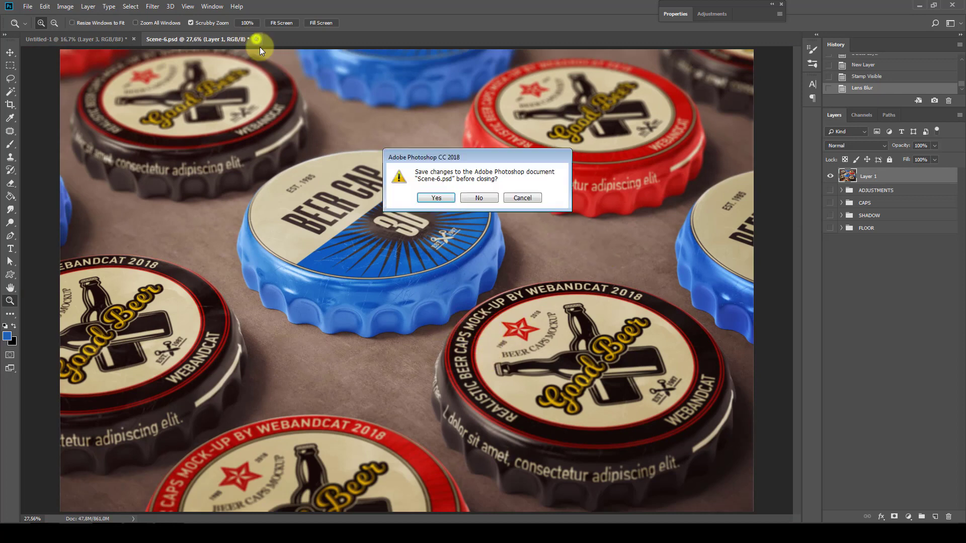
click(478, 198)
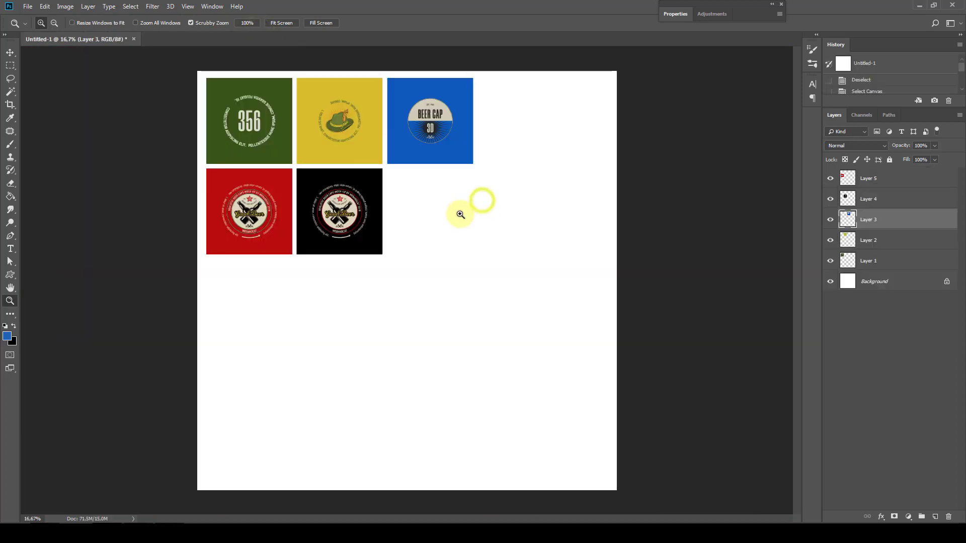
click(28, 6)
click(38, 30)
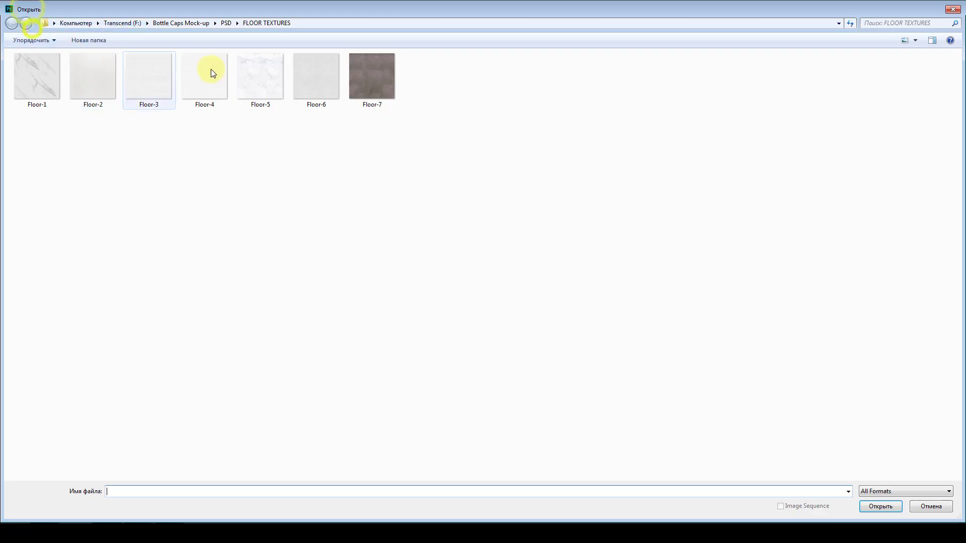
click(225, 23)
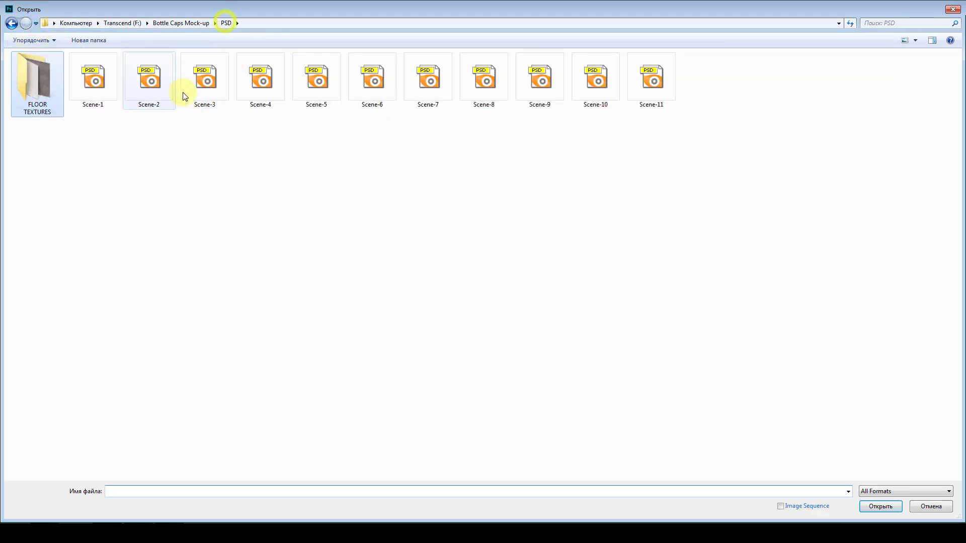
click(258, 82)
click(880, 507)
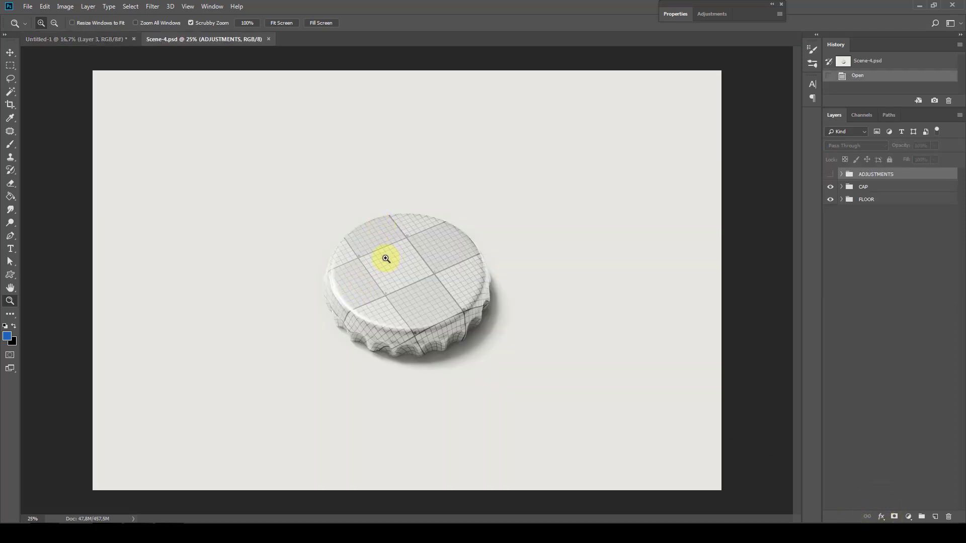
Step: Copy the red Good Beer label from Layer 5 in Untitled-1
click(11, 66)
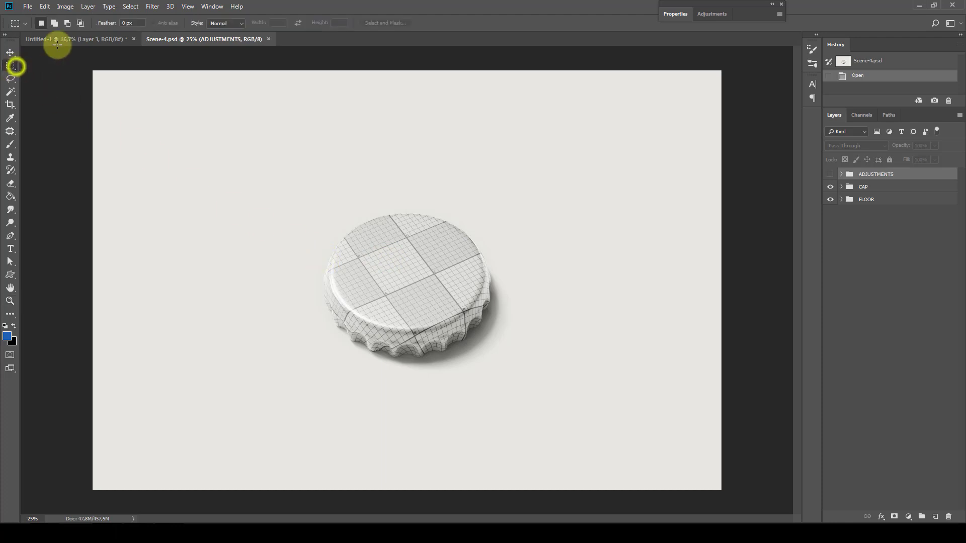
click(76, 39)
click(874, 179)
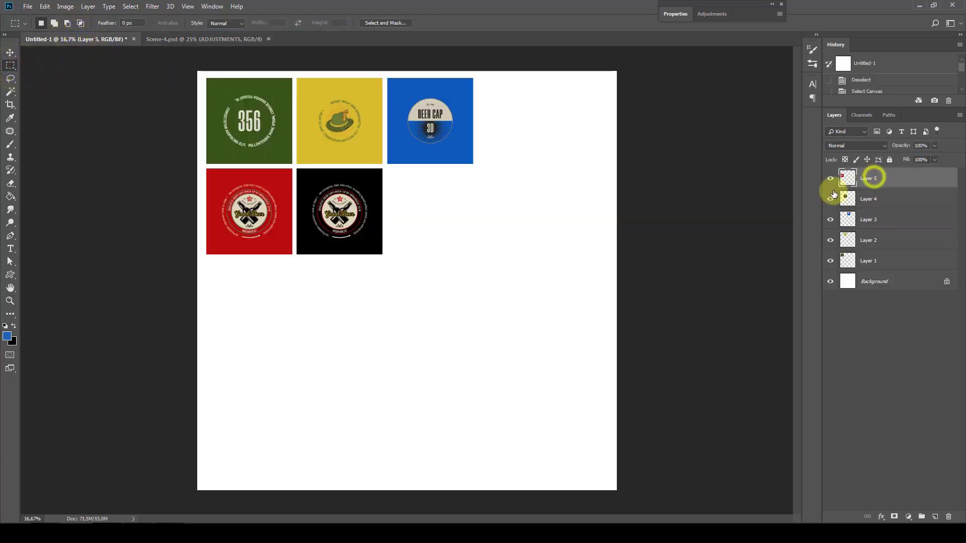
key(ctrl+d)
Step: Paste it into Scene-4's Cap - Default Texture, save and close, and show ADJUSTMENTS
click(199, 38)
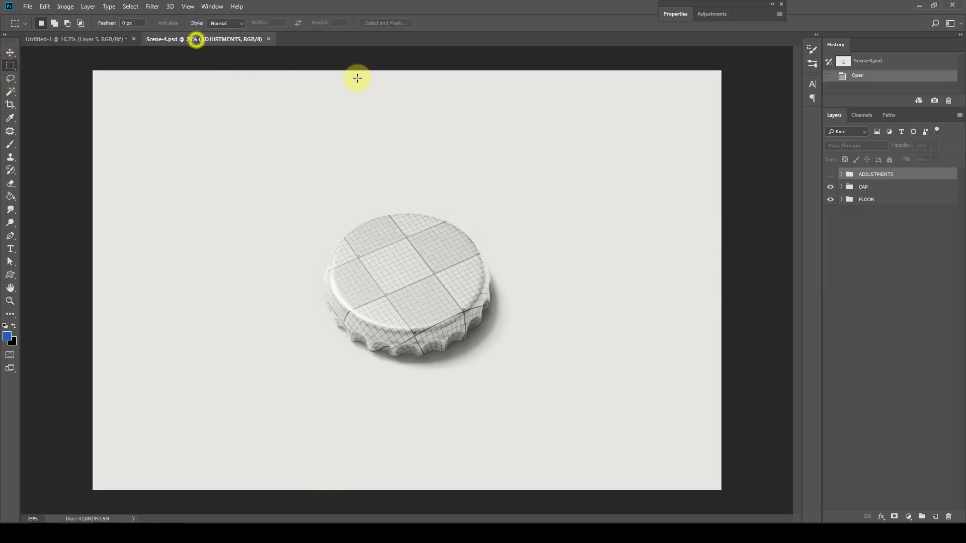
click(841, 187)
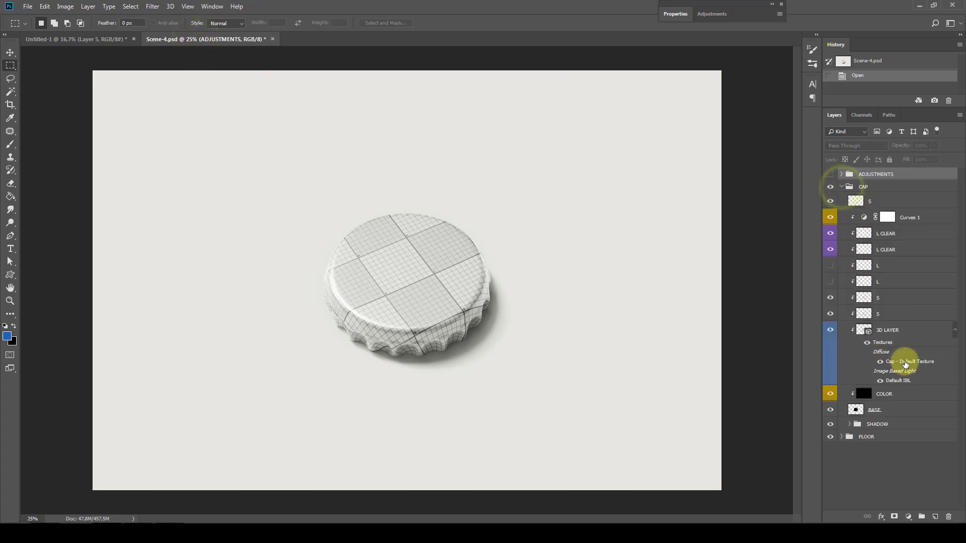
double_click(906, 362)
key(ctrl+v)
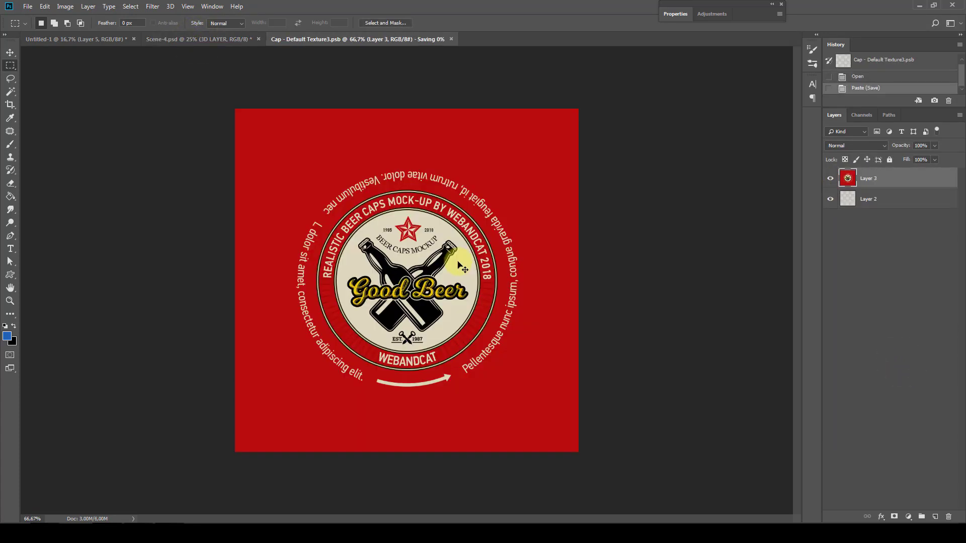
key(ctrl+w)
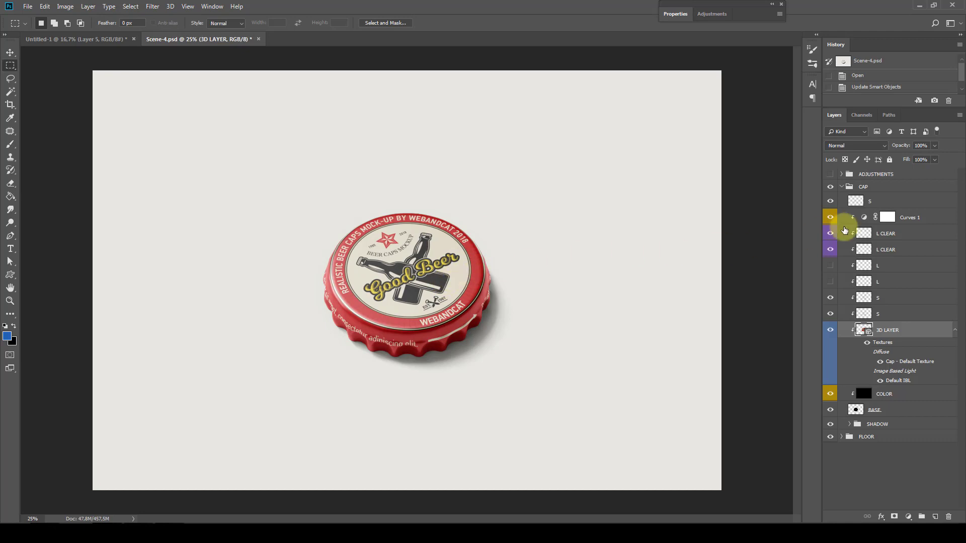
click(830, 174)
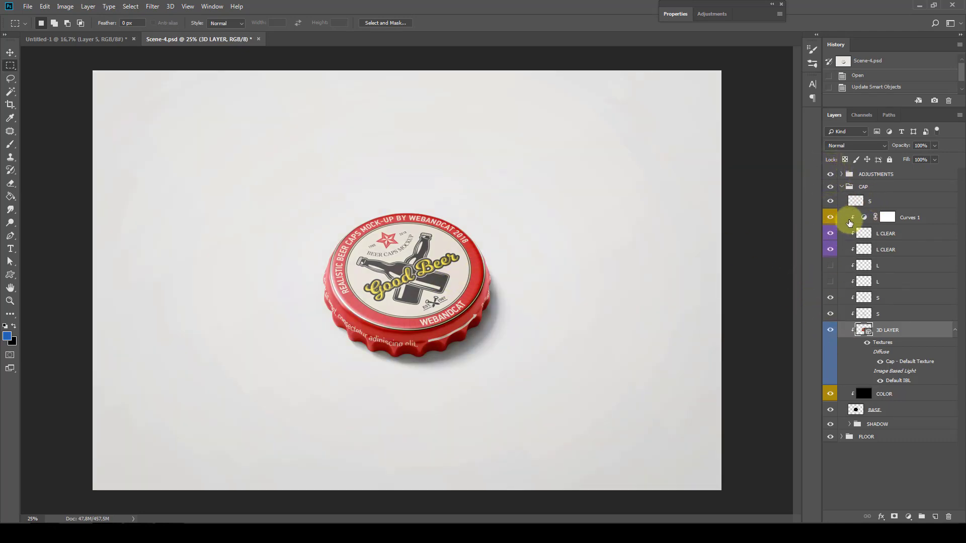
click(841, 186)
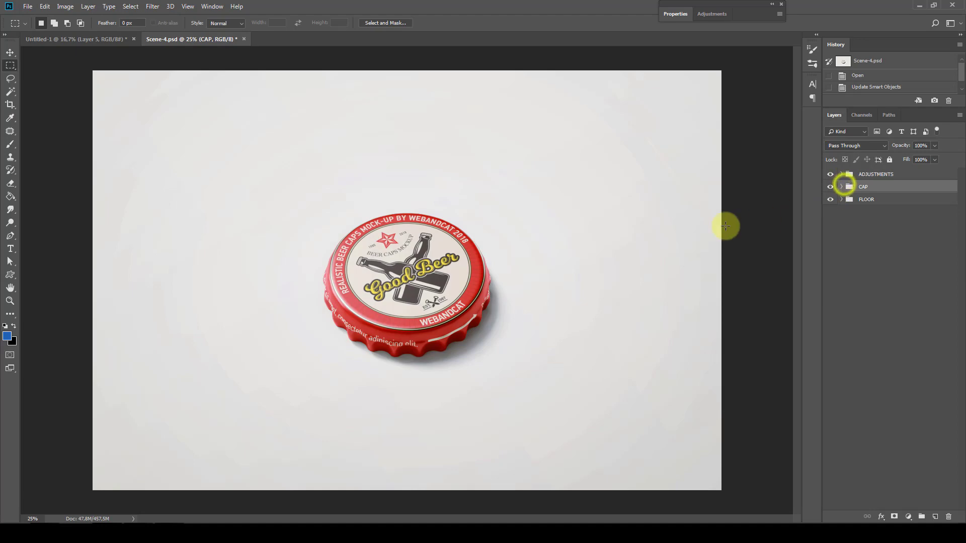
Step: View the red cap at actual pixel size, then zoom out to the whole cap
click(10, 301)
right_click(405, 297)
click(424, 312)
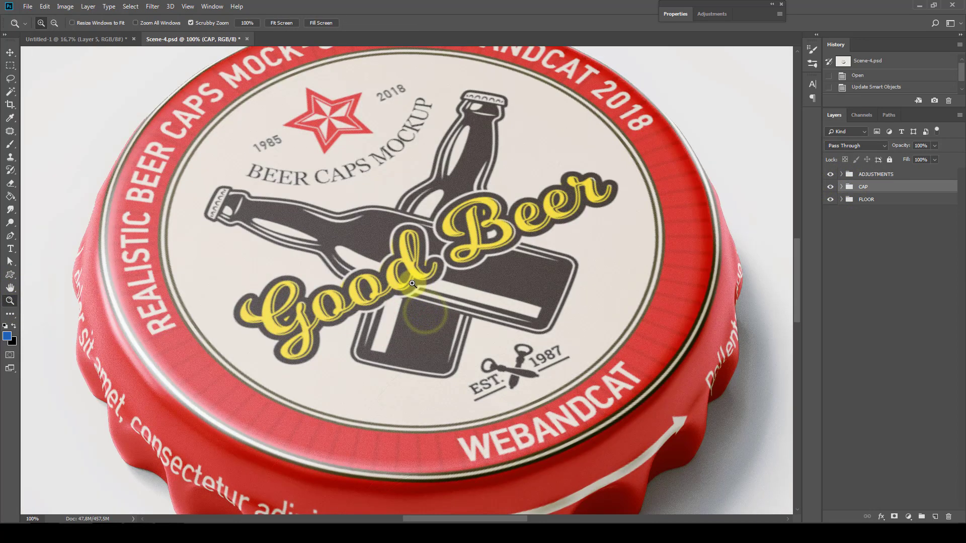
alt+click(425, 289)
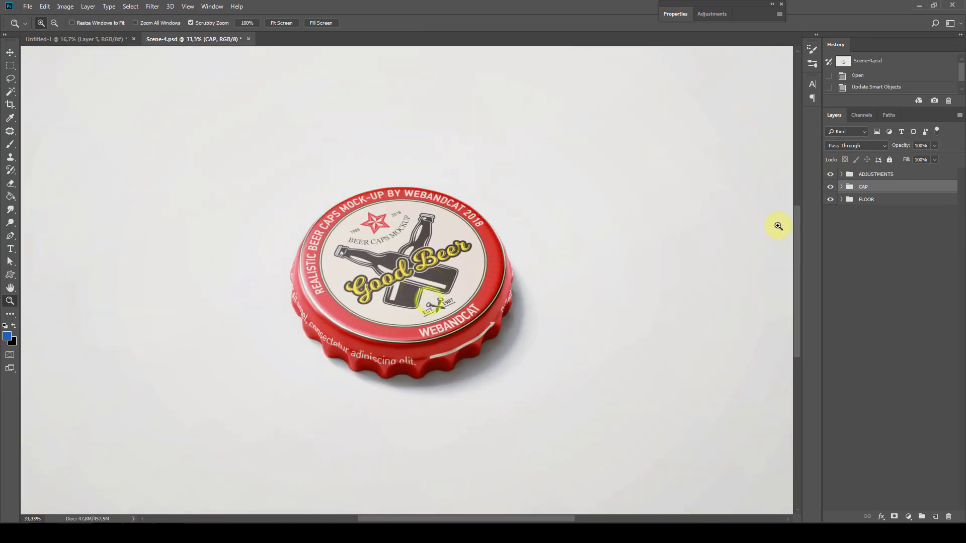
click(842, 186)
Step: Toggle the L and L CLEAR highlight layers to soften the cap's shine, keeping Scene-4 open
drag(831, 250, 830, 233)
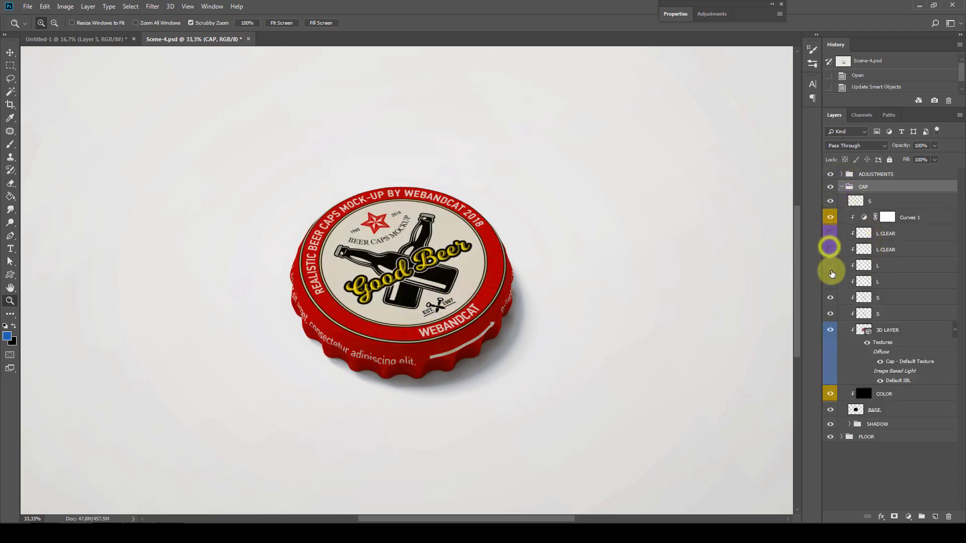
click(830, 265)
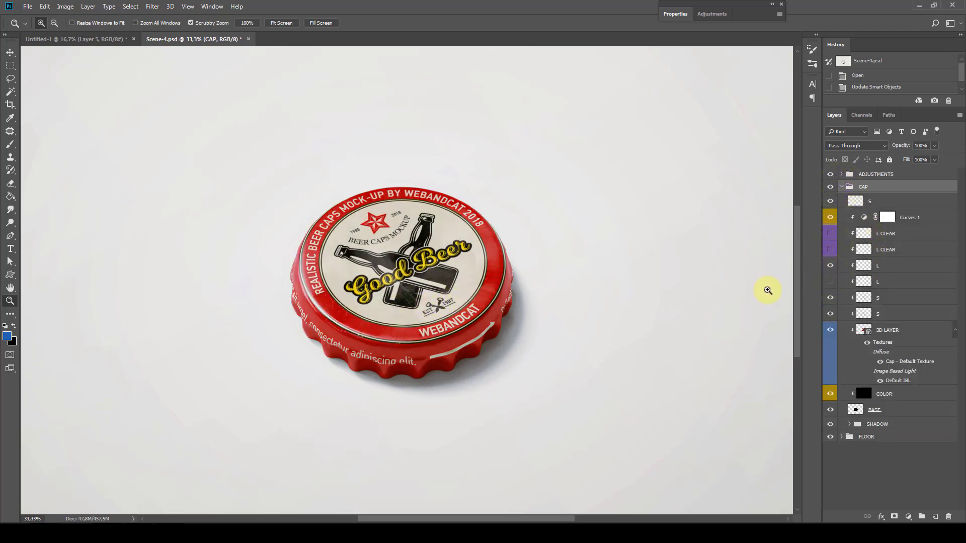
click(830, 281)
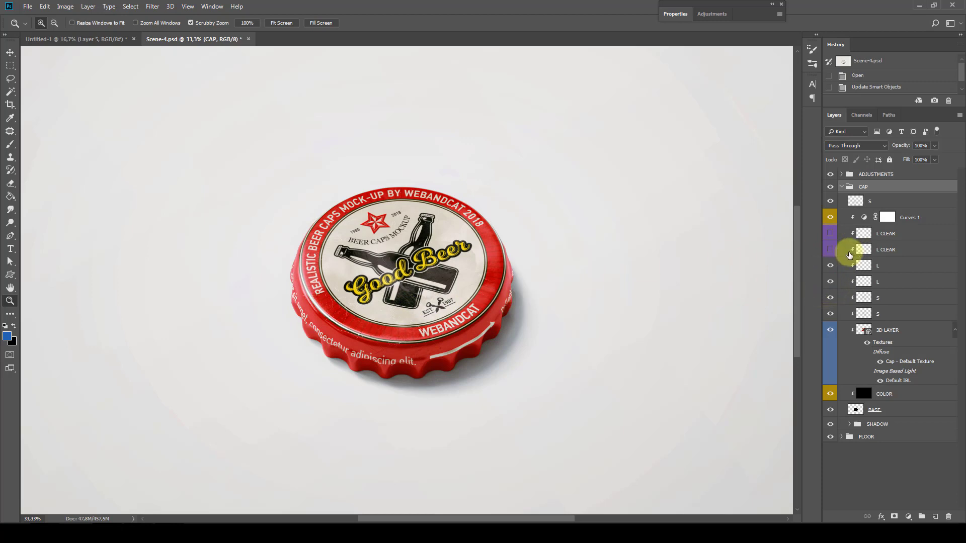
click(830, 250)
right_click(404, 260)
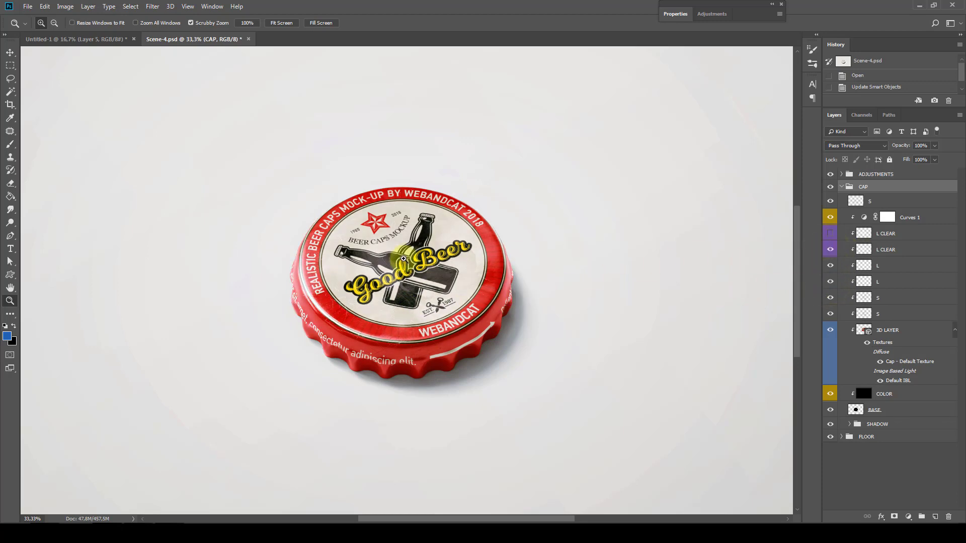
click(423, 274)
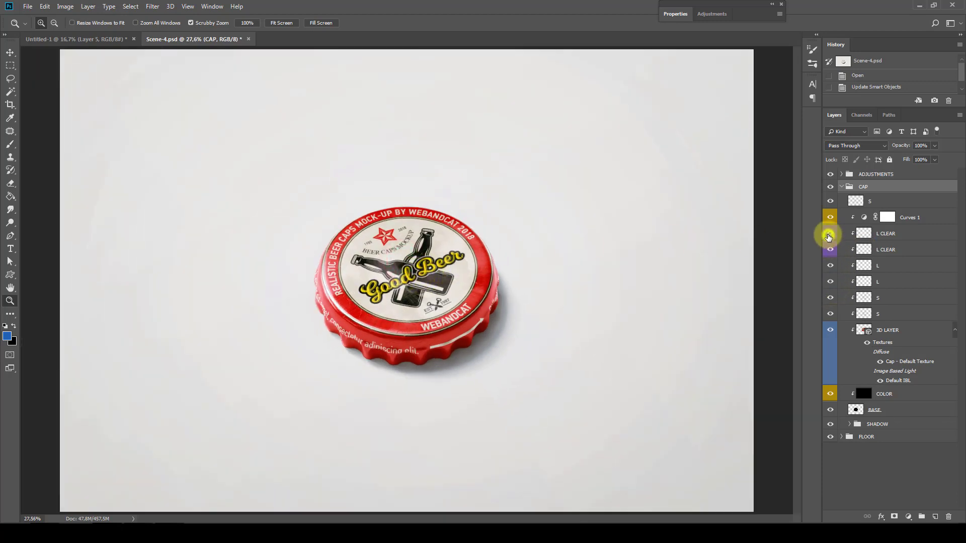
click(830, 233)
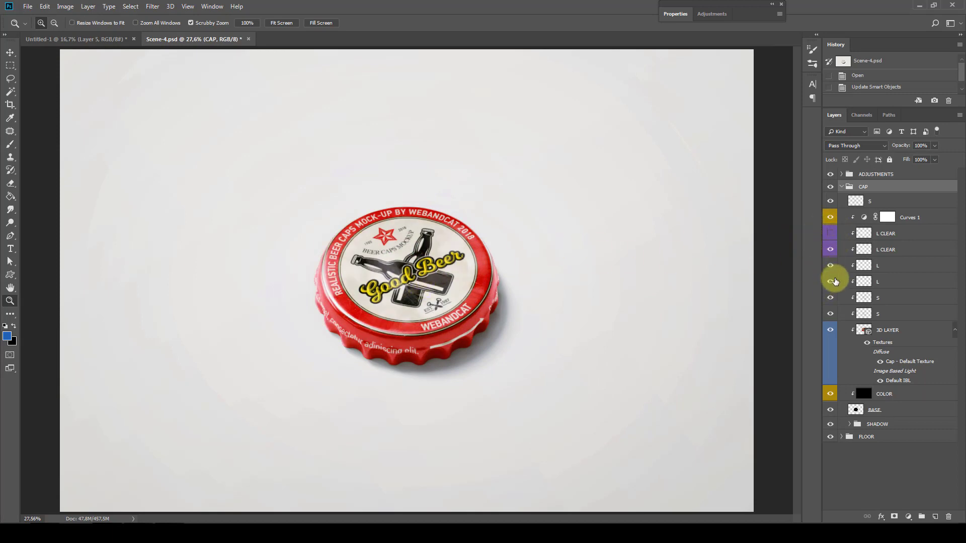
click(830, 233)
click(830, 265)
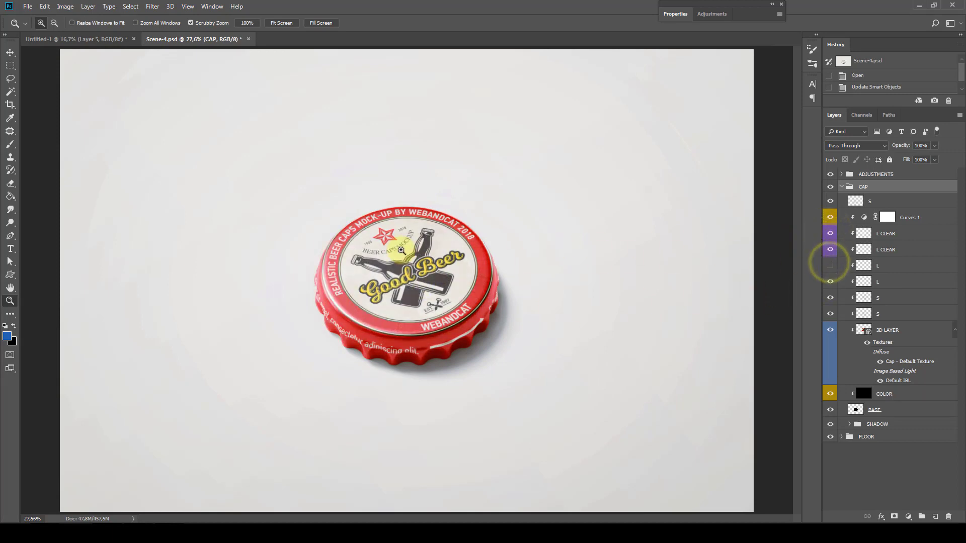
alt+click(403, 298)
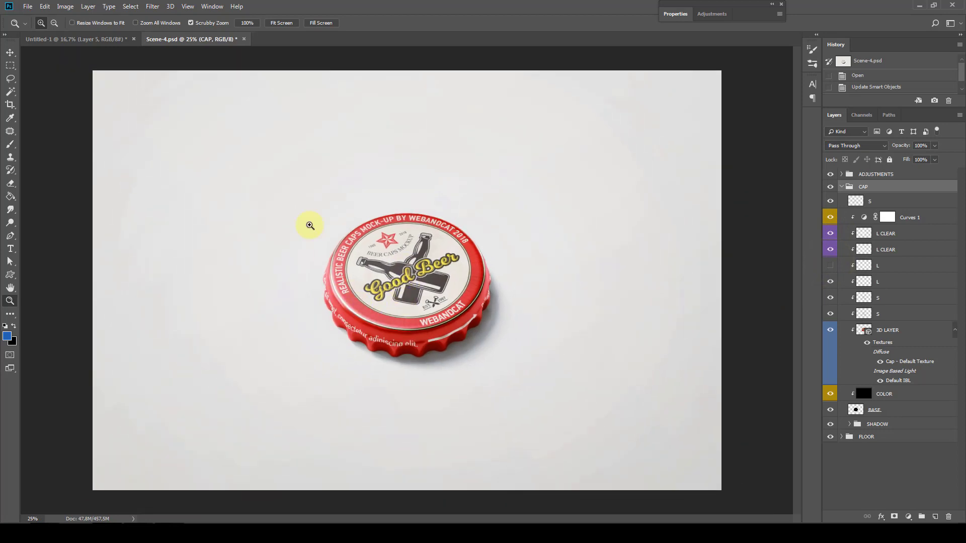
click(244, 40)
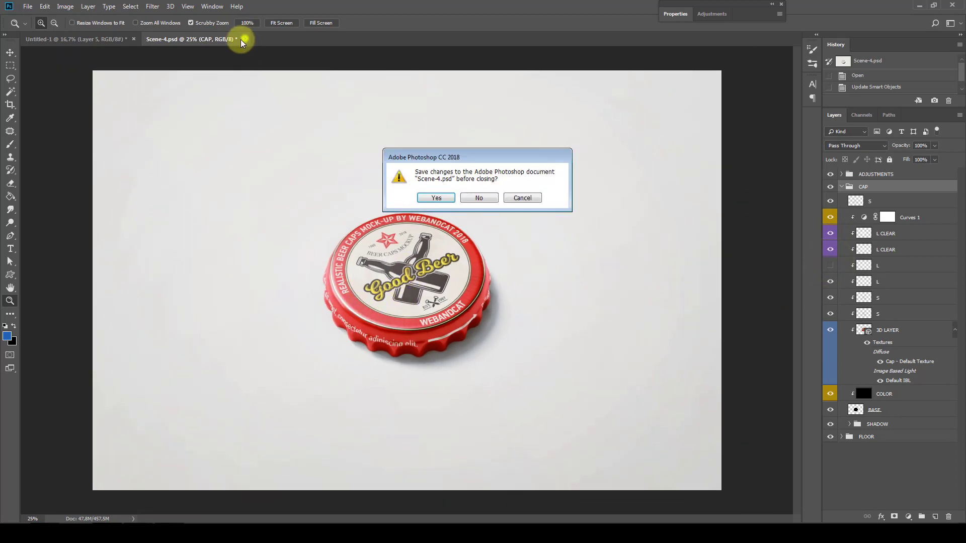
click(486, 199)
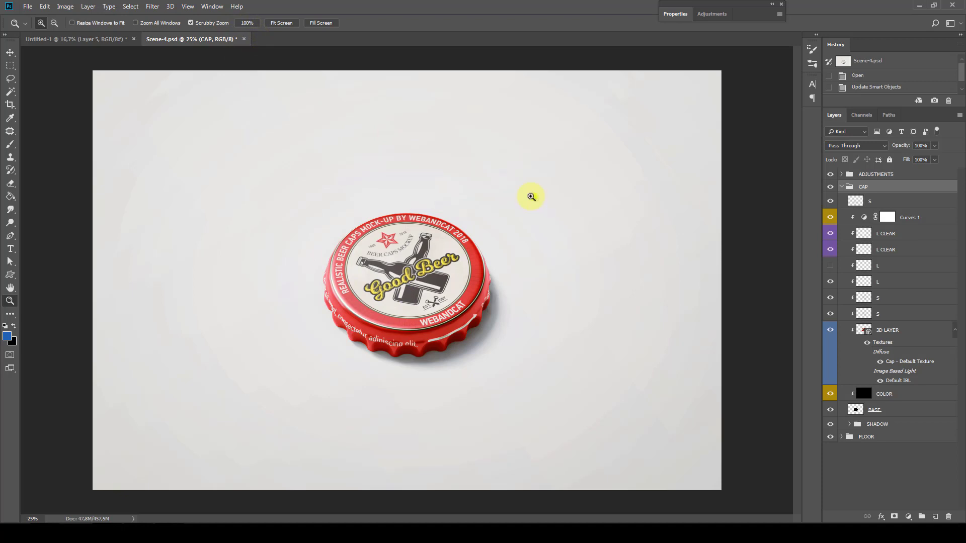
Step: Open Floor-1.jpg from FLOOR TEXTURES, copy the whole marble image, and close it
click(28, 6)
click(40, 28)
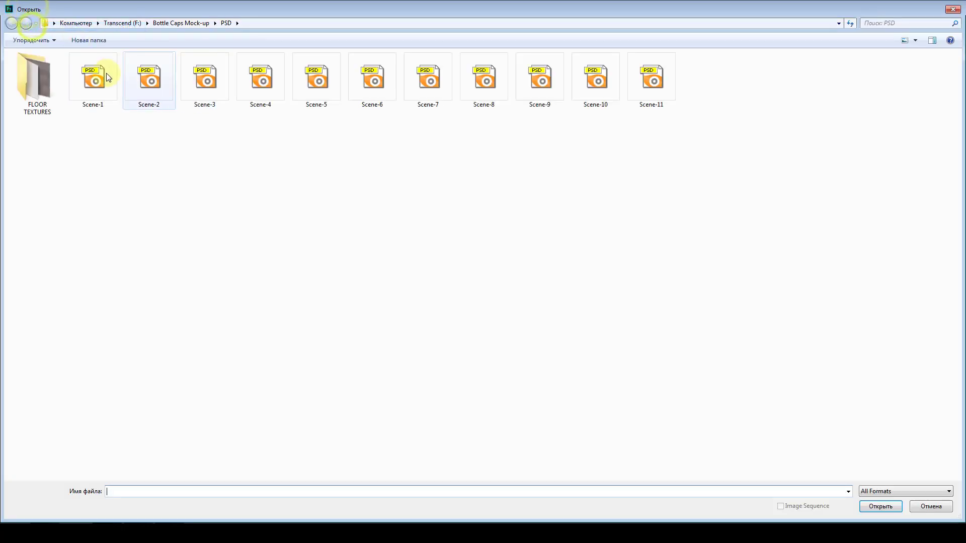
double_click(51, 82)
click(46, 80)
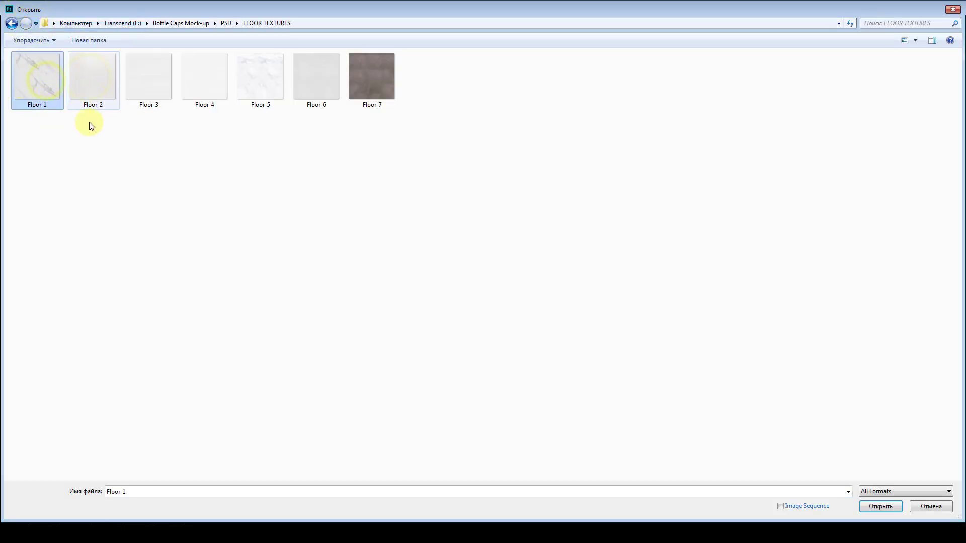
click(878, 511)
key(ctrl+a)
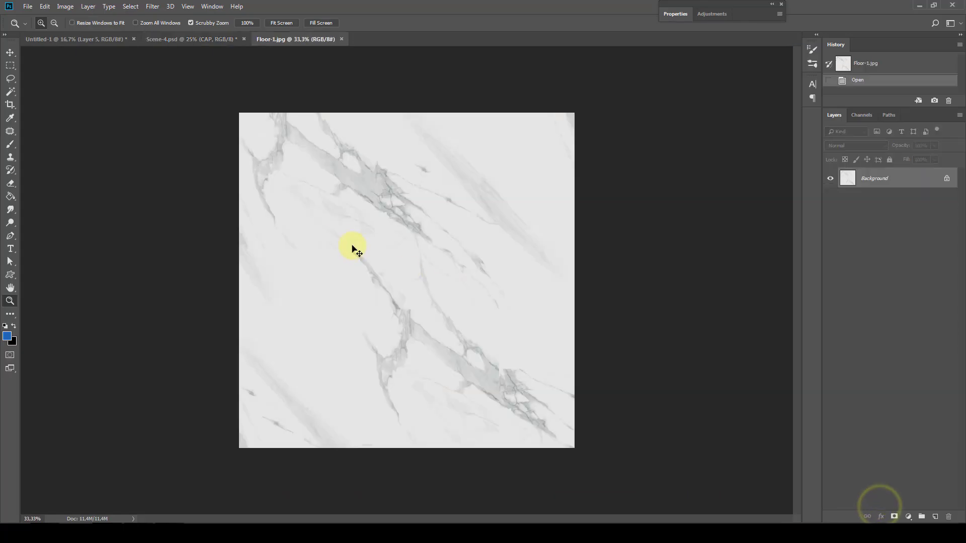
key(ctrl+d)
key(ctrl+w)
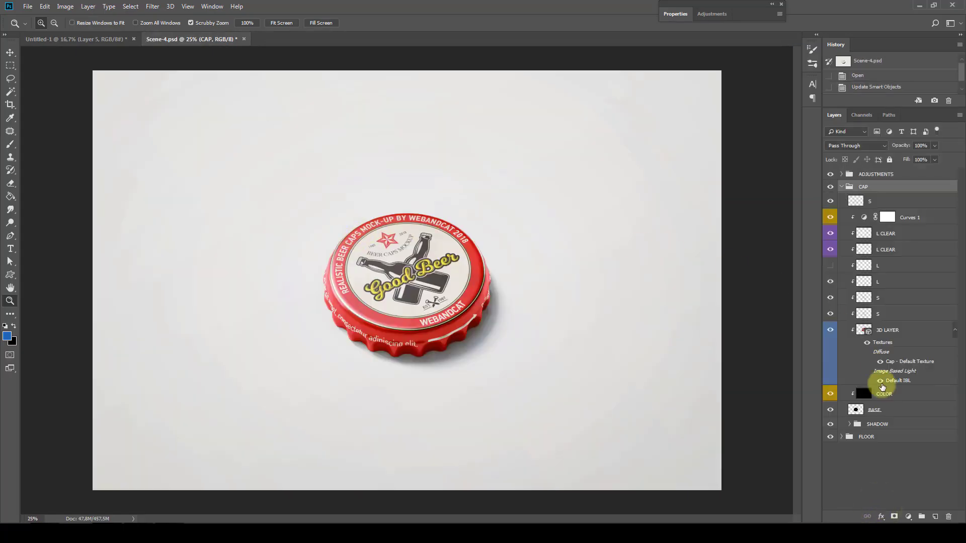
Step: Paste the marble into the FLOOR smart object, save and close it, and collapse the groups
click(843, 438)
double_click(856, 482)
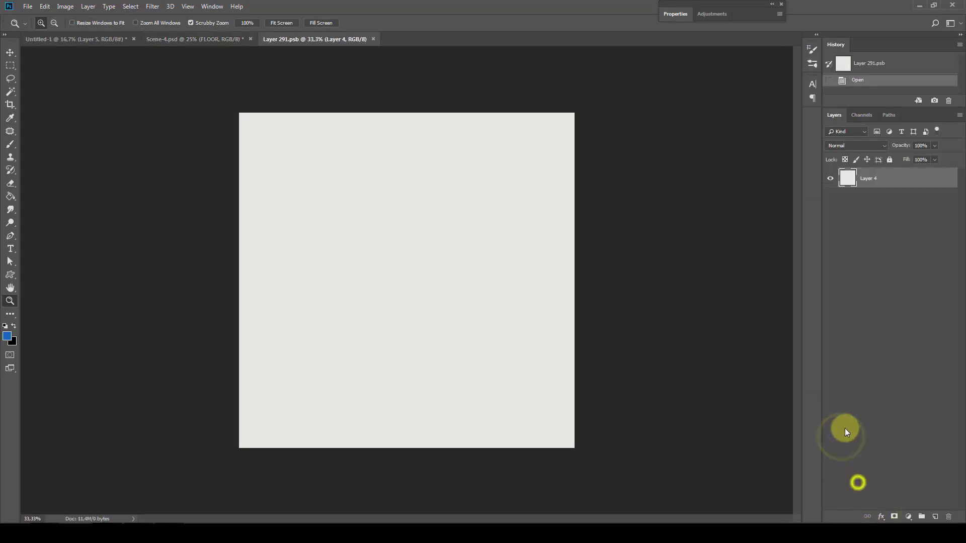
key(ctrl+v)
key(ctrl+s)
key(ctrl+w)
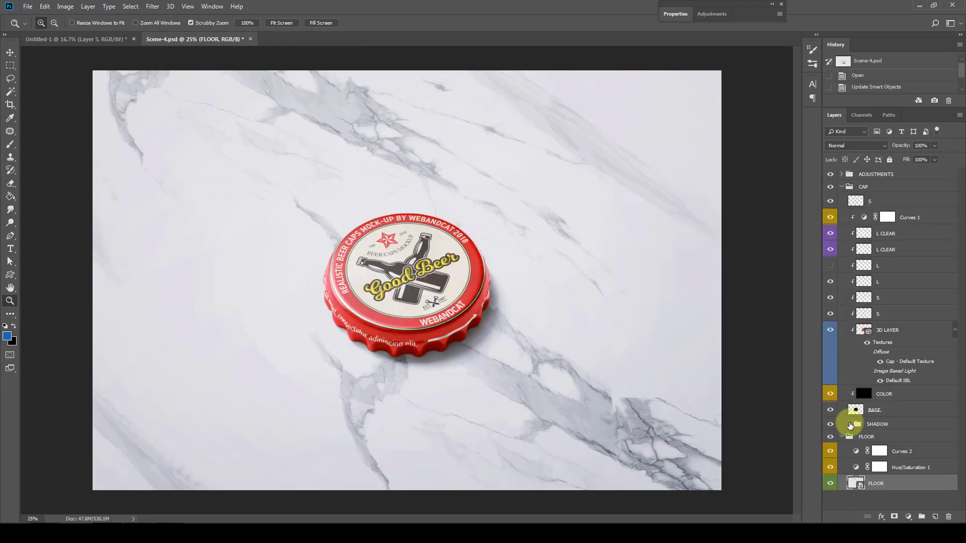
click(843, 437)
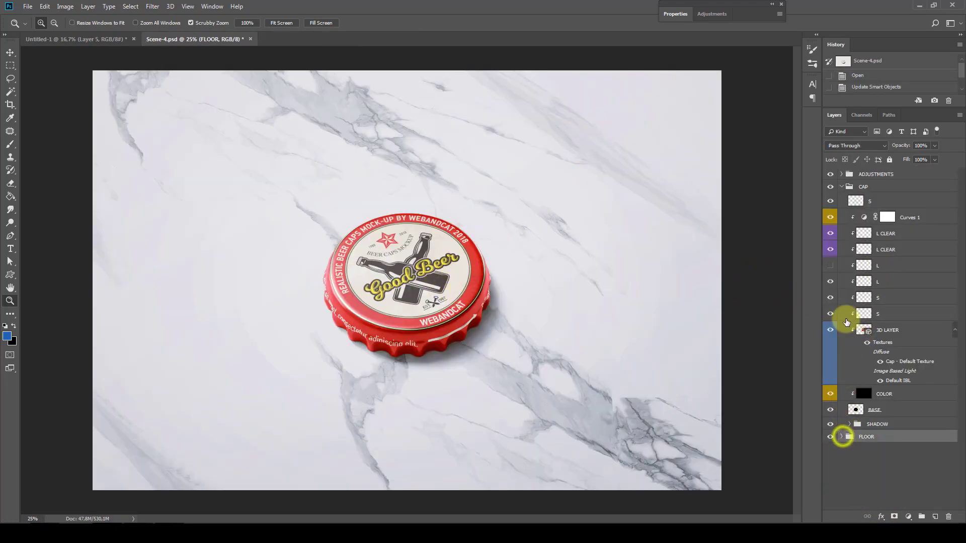
click(842, 187)
click(873, 174)
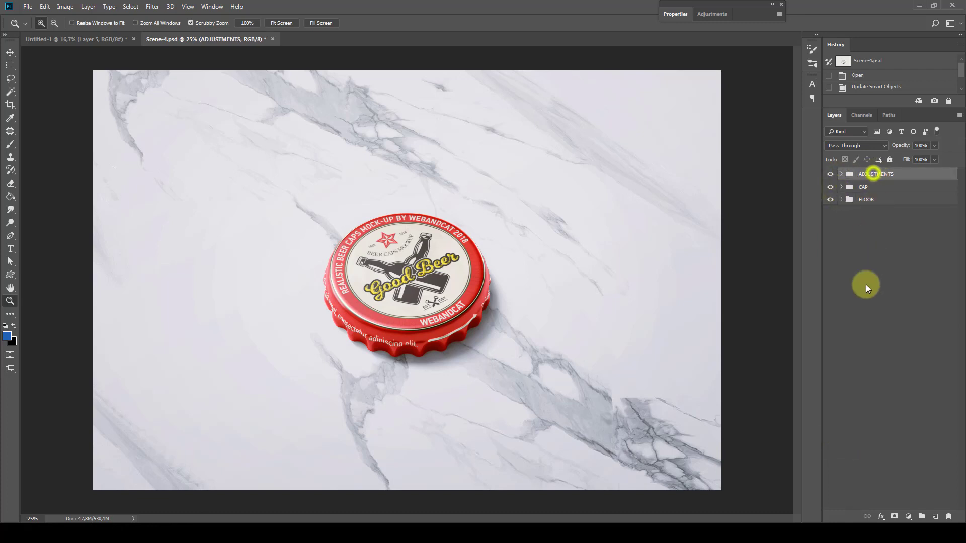
Step: Stamp the visible scene onto a new layer and preview a Lens Blur focused on the cap, then cancel
click(934, 516)
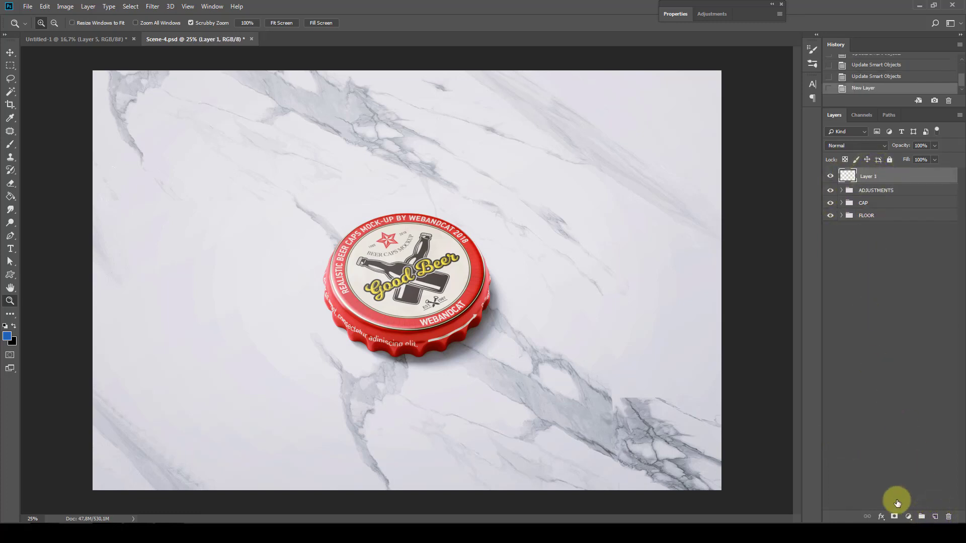
click(151, 7)
mouse_move(350, 193)
click(312, 168)
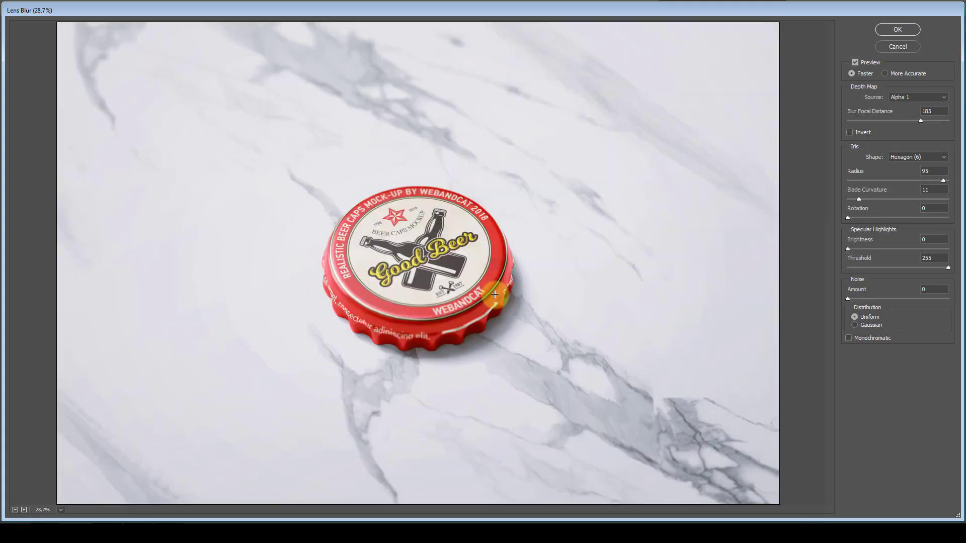
click(513, 304)
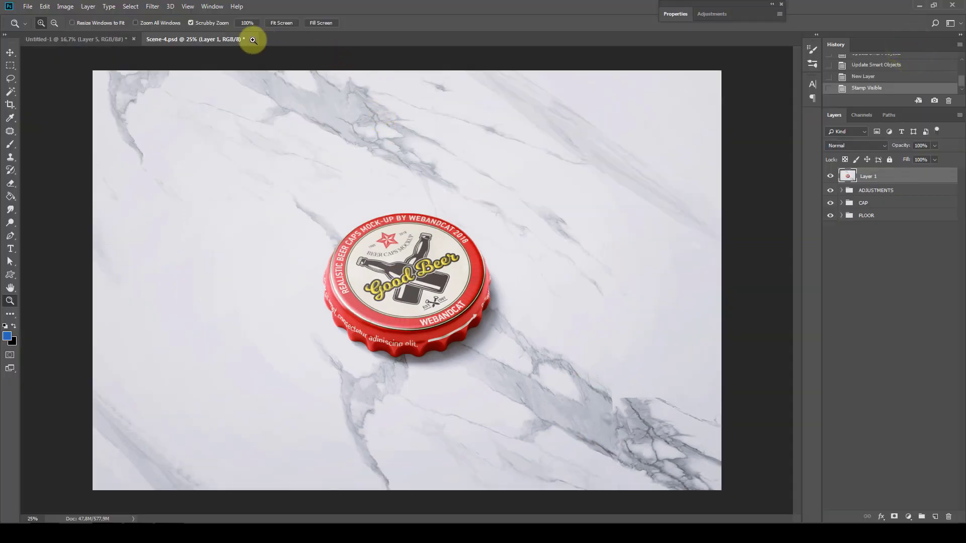
click(251, 39)
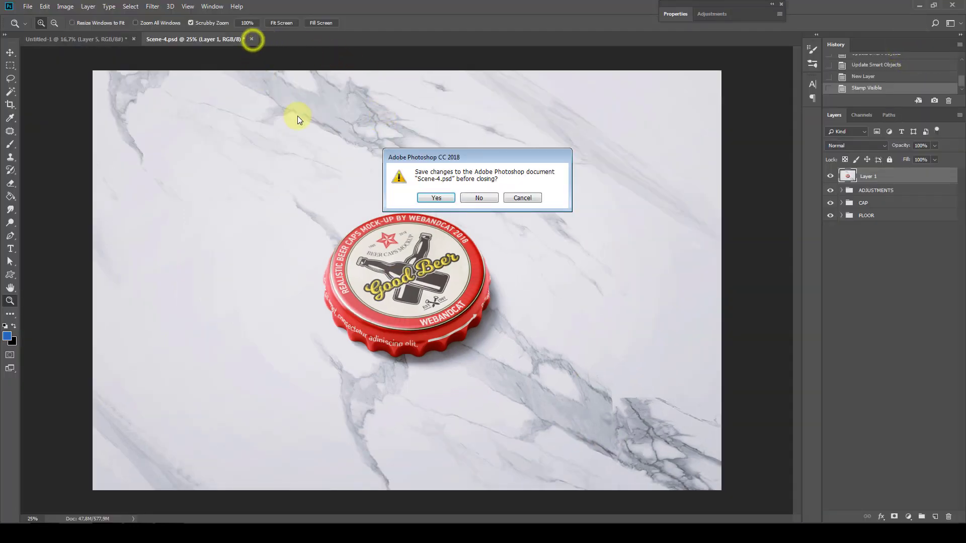
Step: Discard Scene-4's changes and open Scene-2.psd from the PSD folder
click(478, 198)
click(27, 7)
click(33, 25)
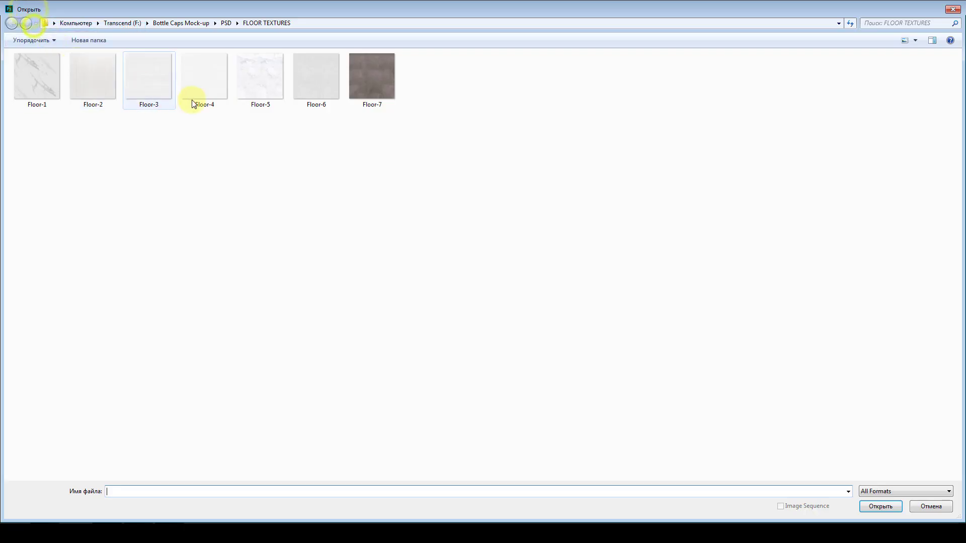
click(226, 23)
click(149, 93)
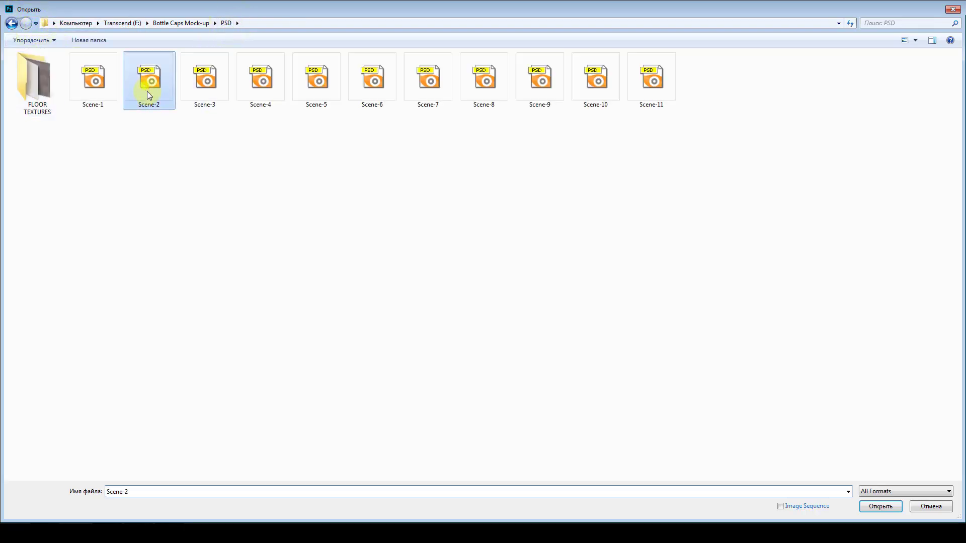
click(881, 506)
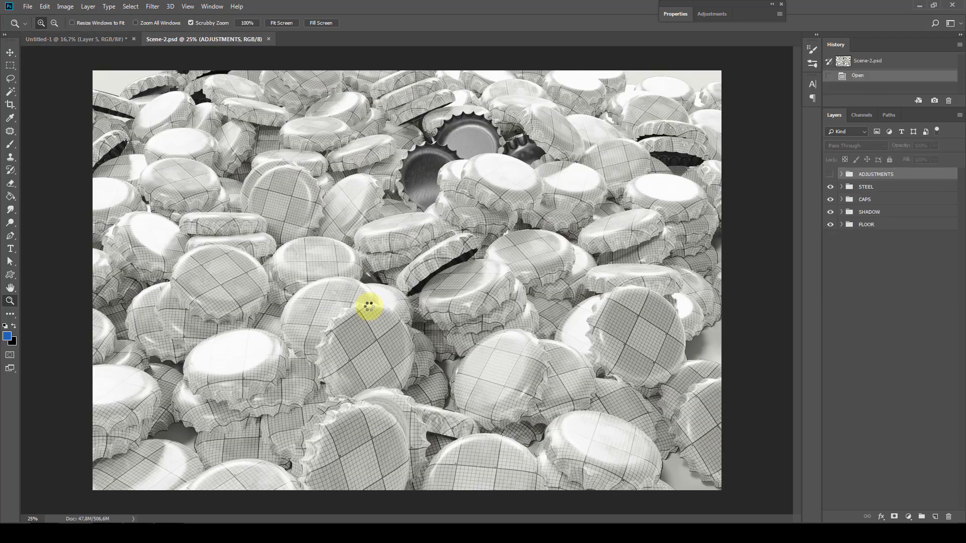
Step: Check the Scene-2 cap pile at actual size, then fit it on screen and zoom out slightly
right_click(414, 208)
click(428, 227)
right_click(425, 221)
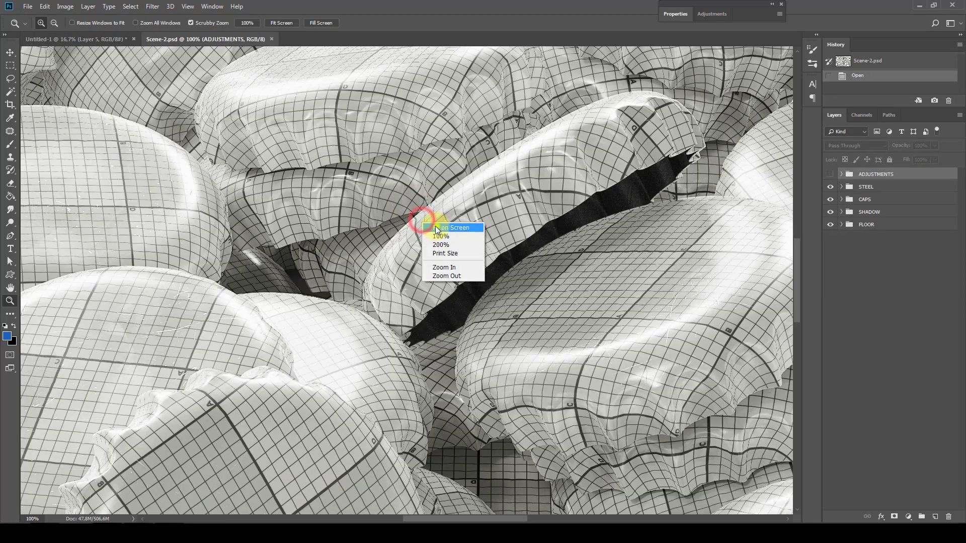
click(435, 225)
alt+click(388, 247)
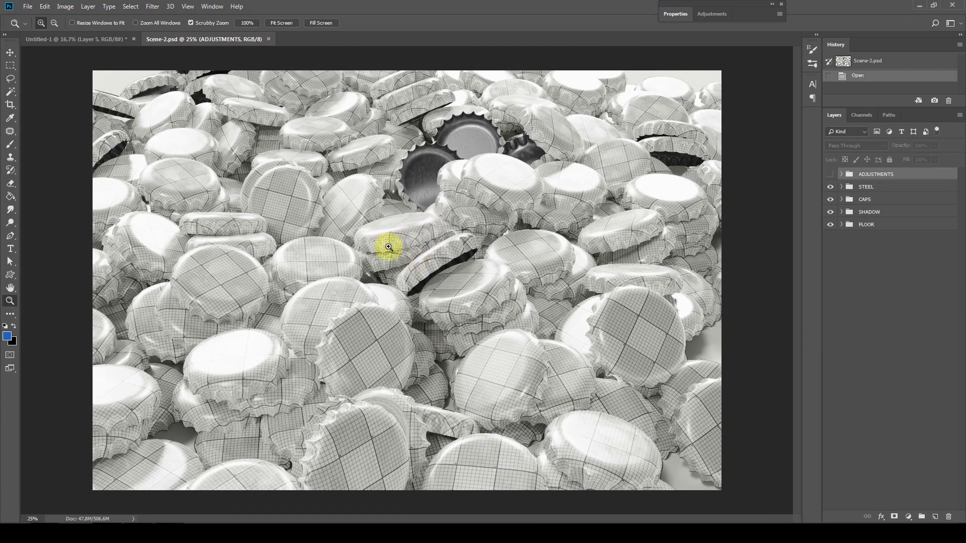
Step: Copy the red Good Beer label from Untitled-1 into the Caps_D texture and save it
click(61, 39)
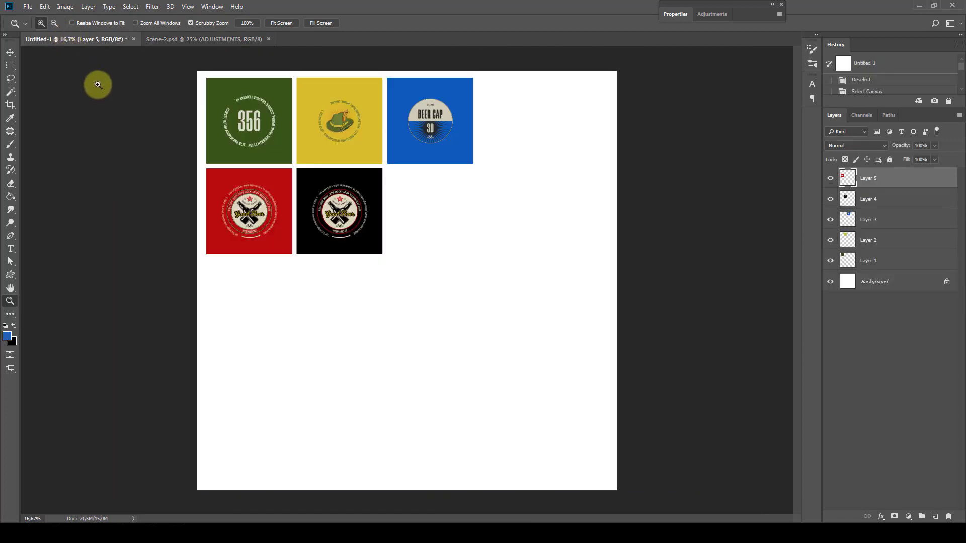
click(10, 65)
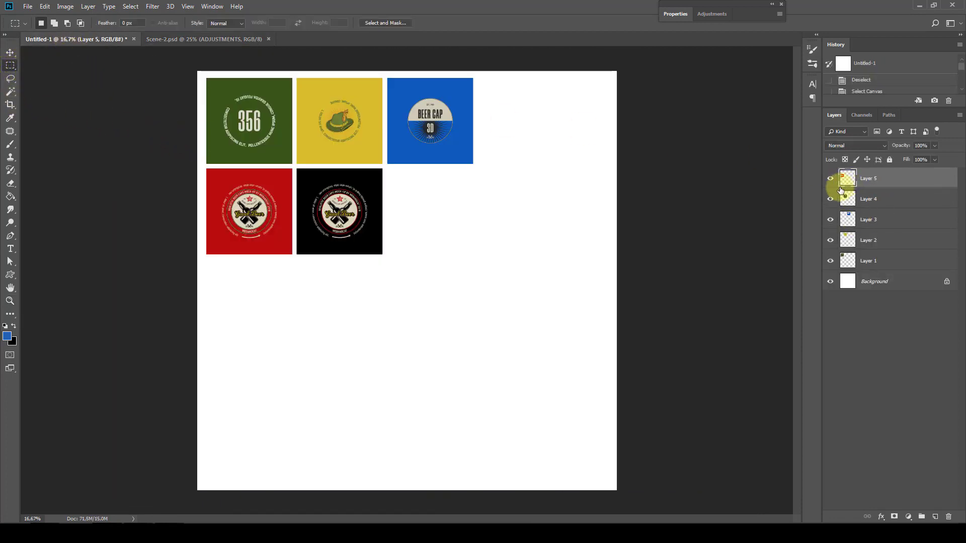
key(ctrl+a)
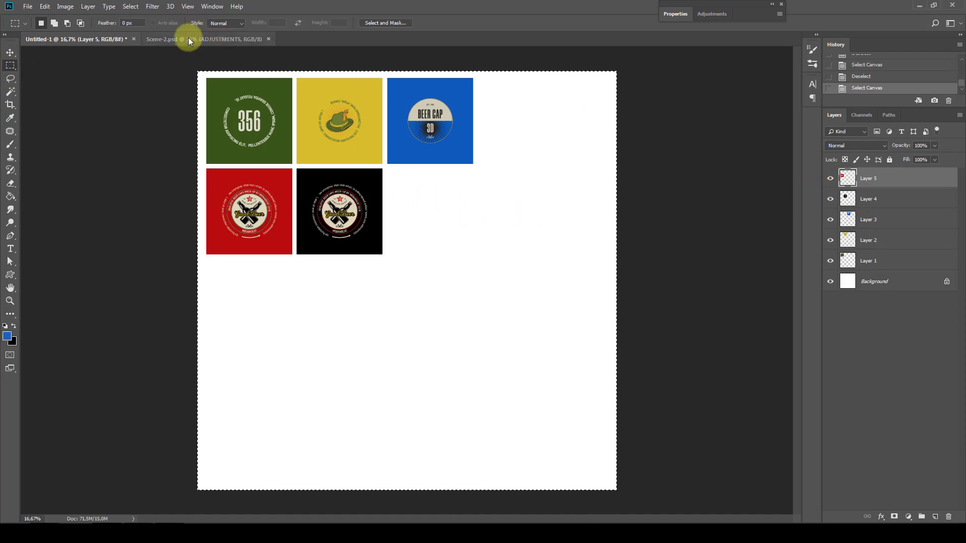
click(190, 40)
click(841, 199)
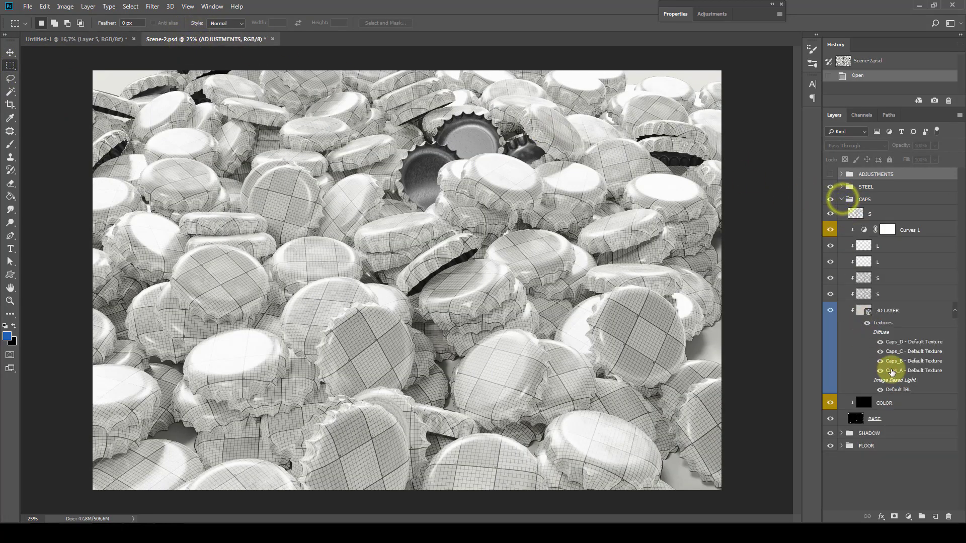
click(701, 248)
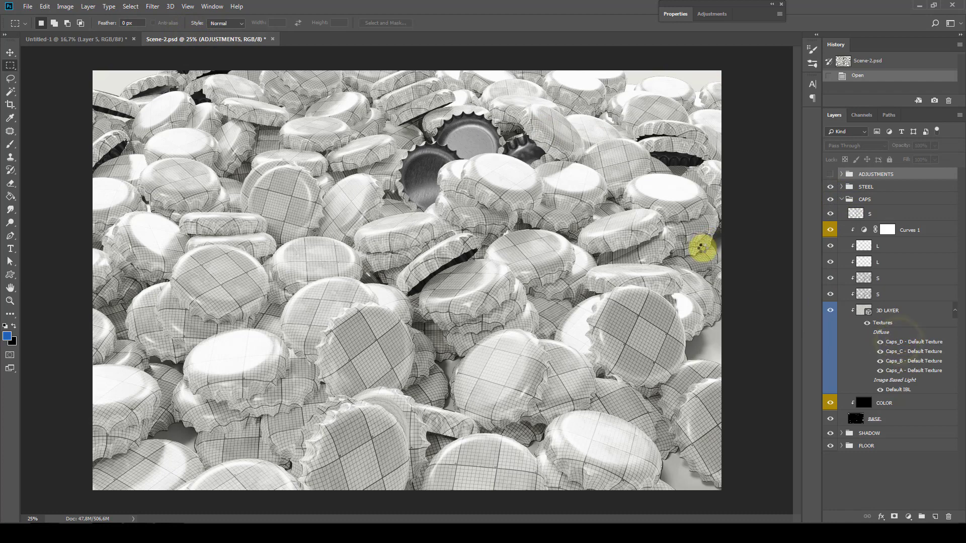
double_click(699, 254)
key(ctrl+v)
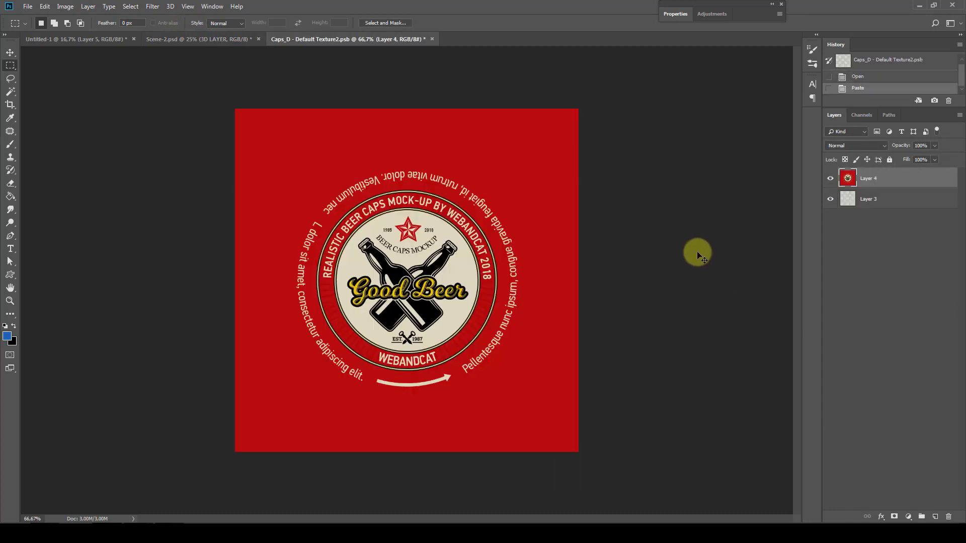
key(ctrl+s)
click(427, 39)
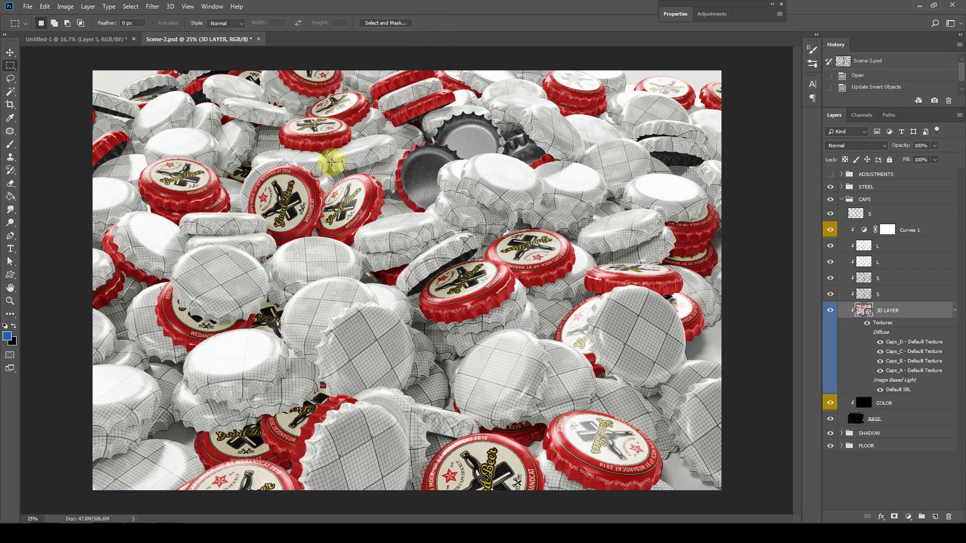
click(95, 39)
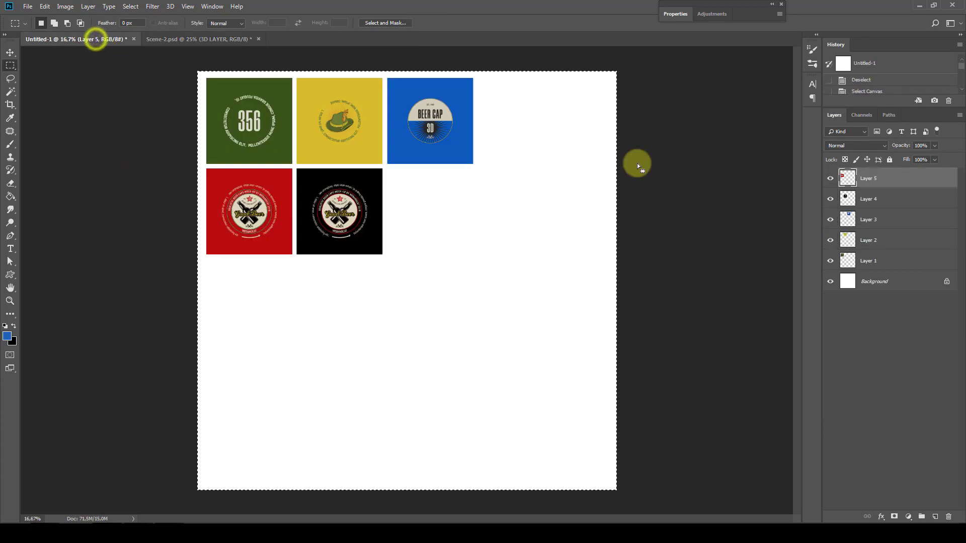
Step: Paste the black label design into the Caps_C texture and save it
click(882, 205)
key(ctrl+d)
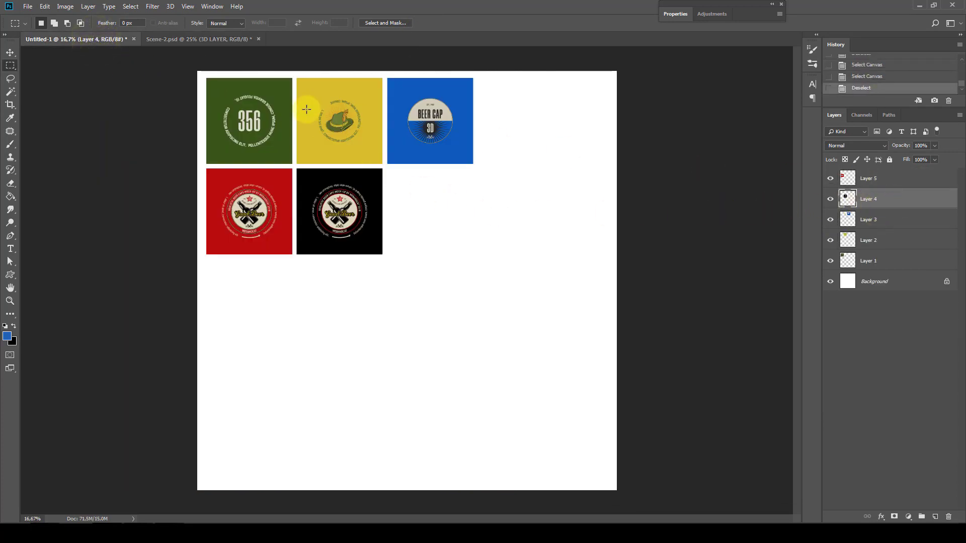
click(206, 40)
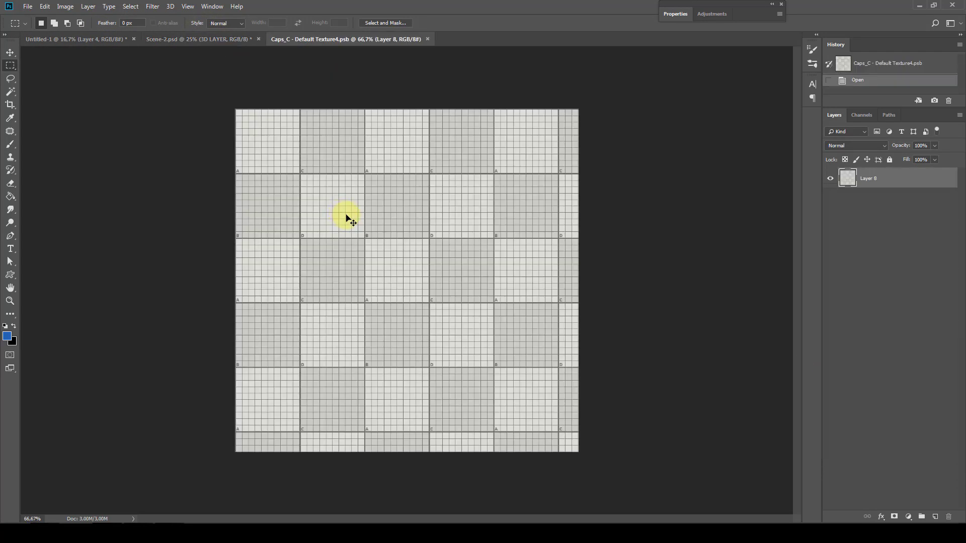
key(ctrl+v)
key(ctrl+s)
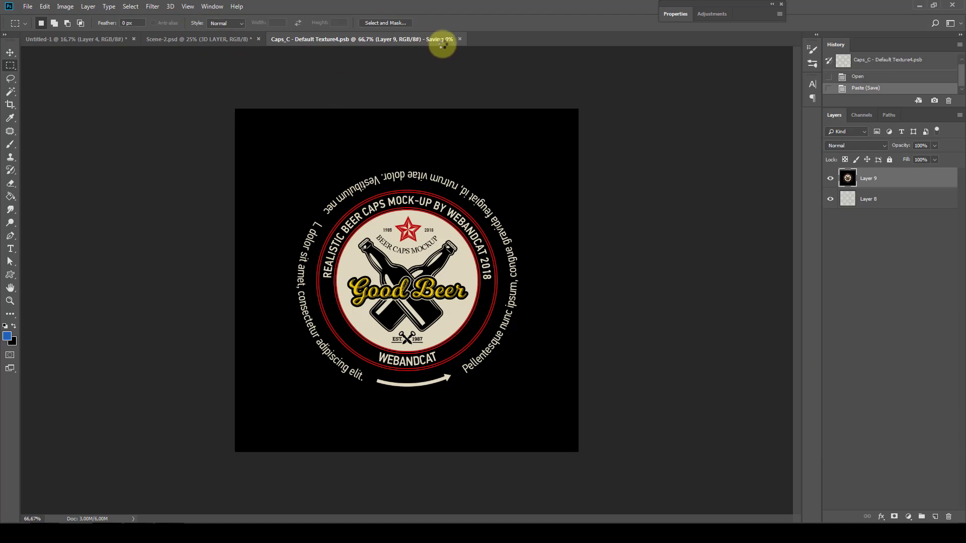
click(428, 38)
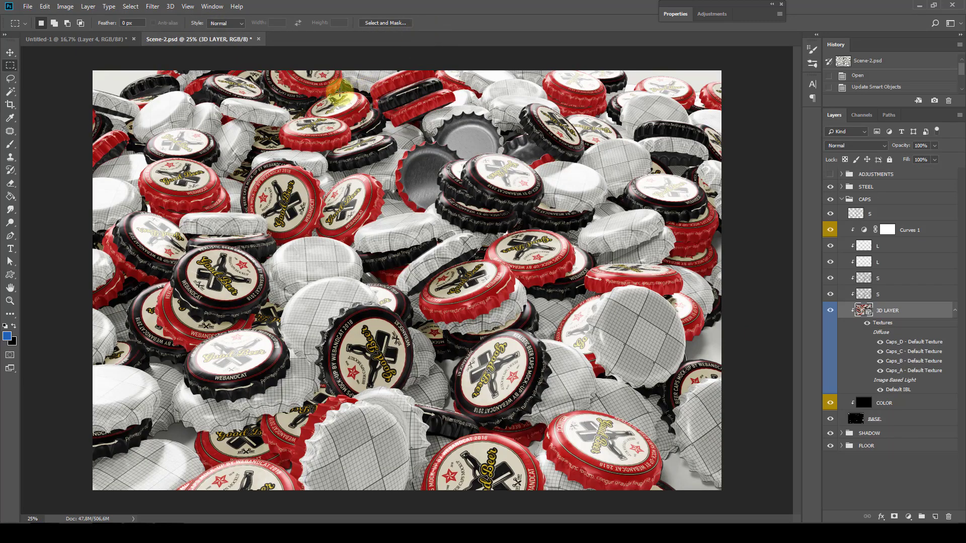
Step: Put the blue BEER CAP design into the Caps_B texture and save it
click(61, 36)
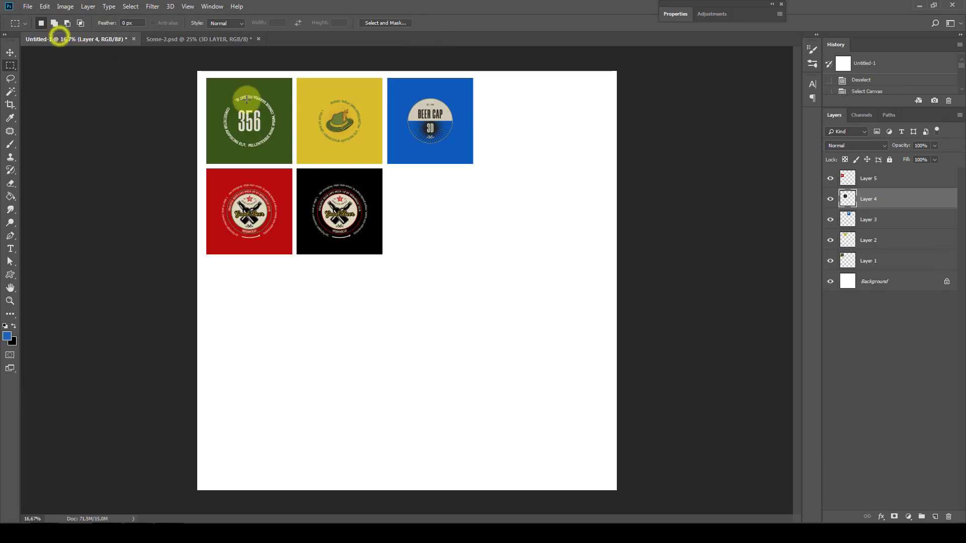
click(862, 220)
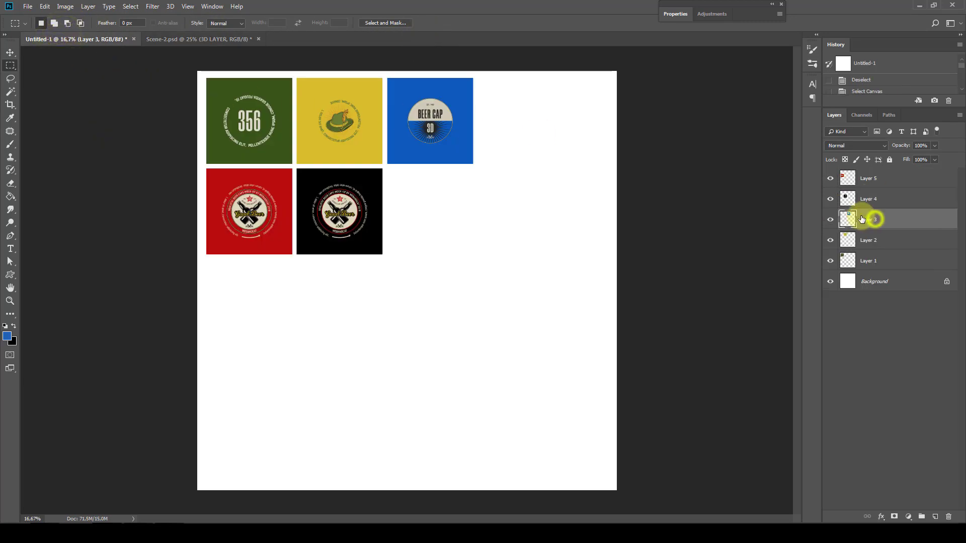
click(236, 39)
double_click(917, 346)
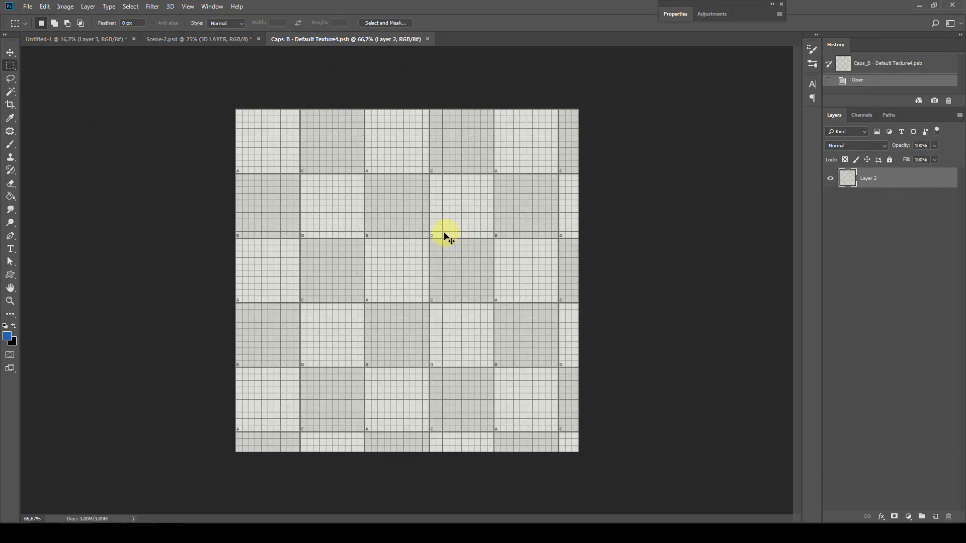
key(ctrl+v)
click(431, 39)
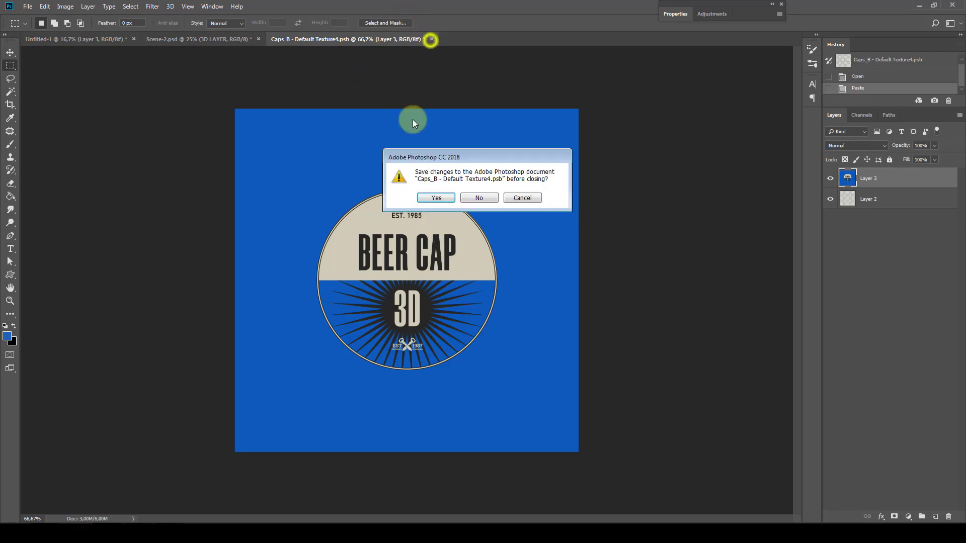
click(430, 198)
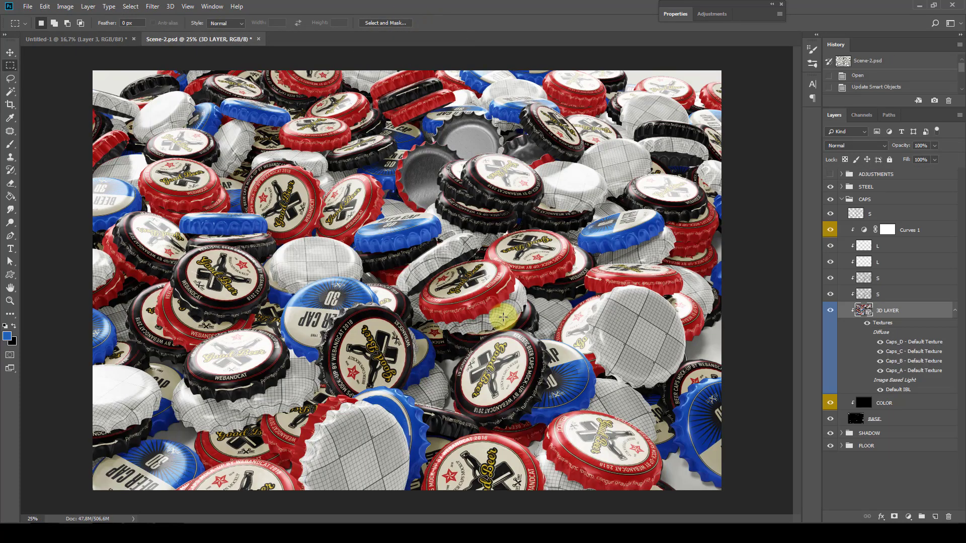
Step: Put the green 356 design into the Caps_A texture and save it
click(119, 39)
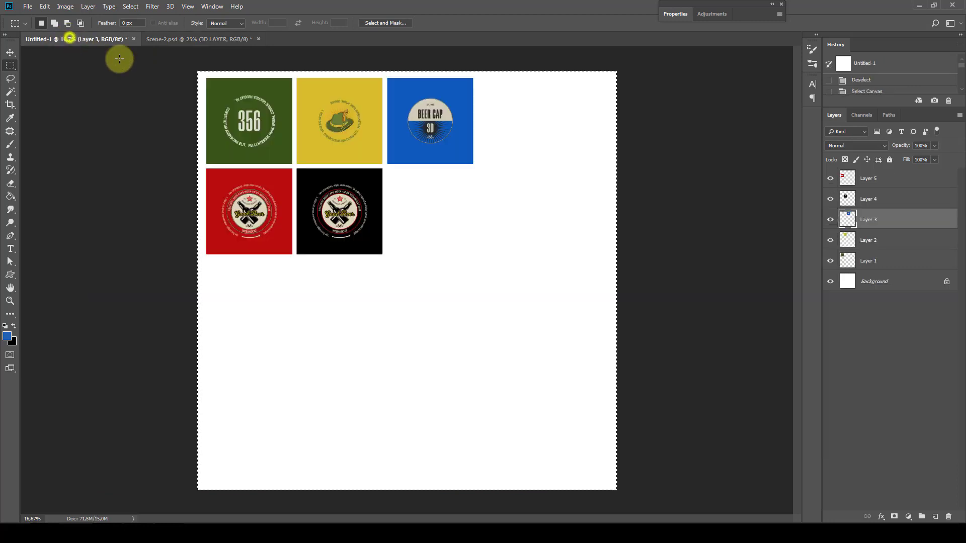
click(875, 240)
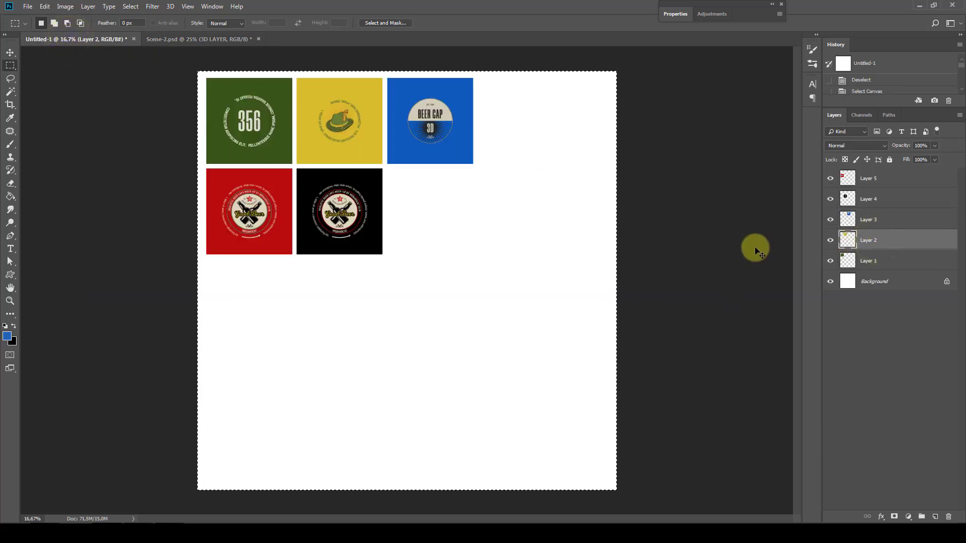
click(880, 260)
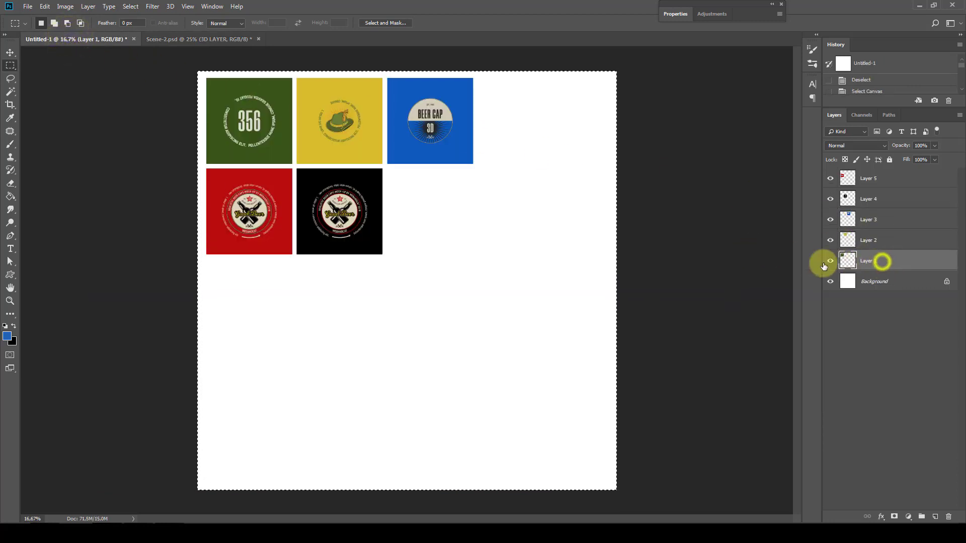
click(231, 39)
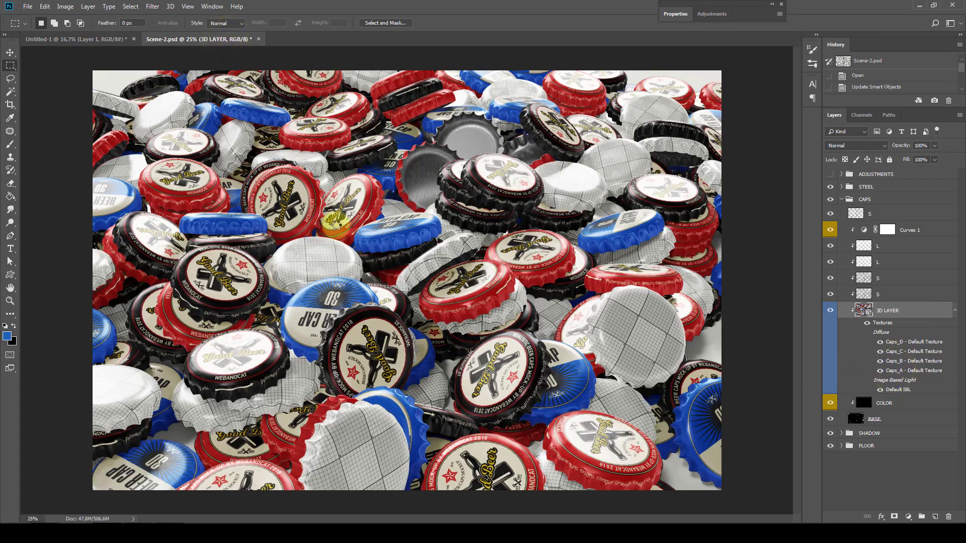
key(ctrl+v)
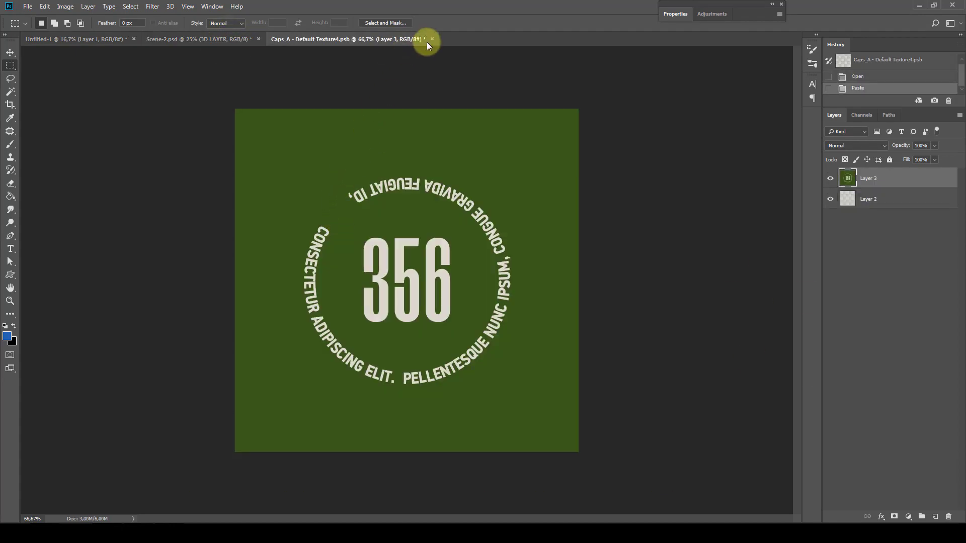
click(431, 39)
click(422, 197)
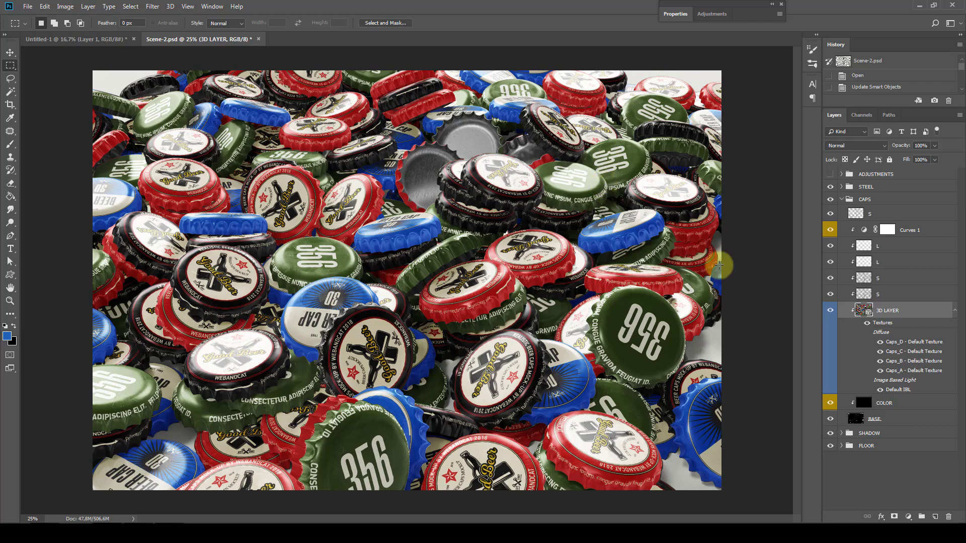
Step: Paint Bucket the FLOOR group's COLOR layer blue, undoing an olive test fill
click(839, 200)
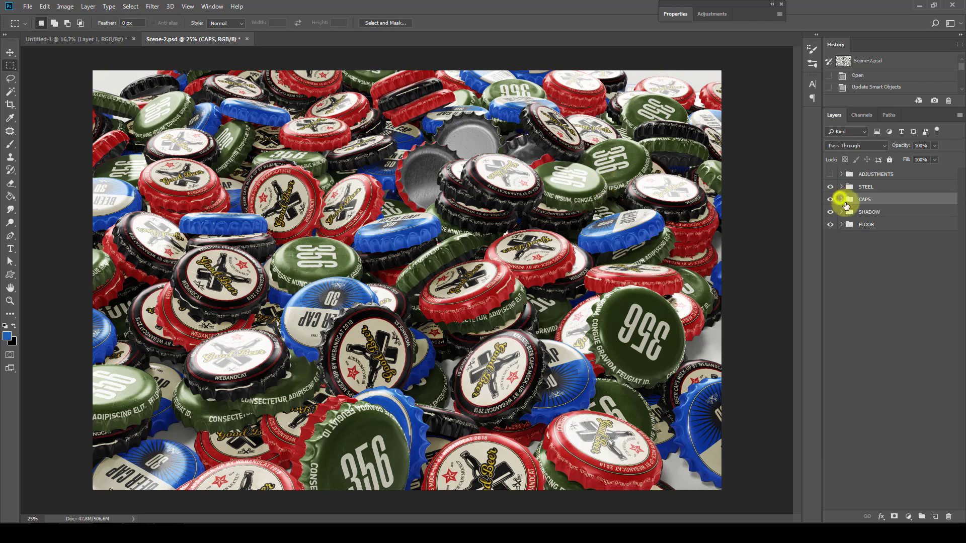
click(863, 225)
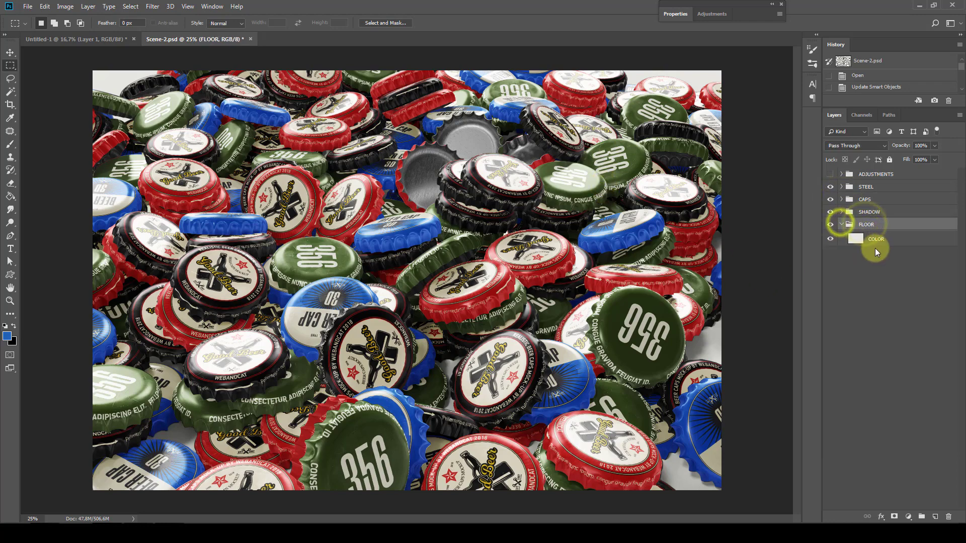
click(830, 174)
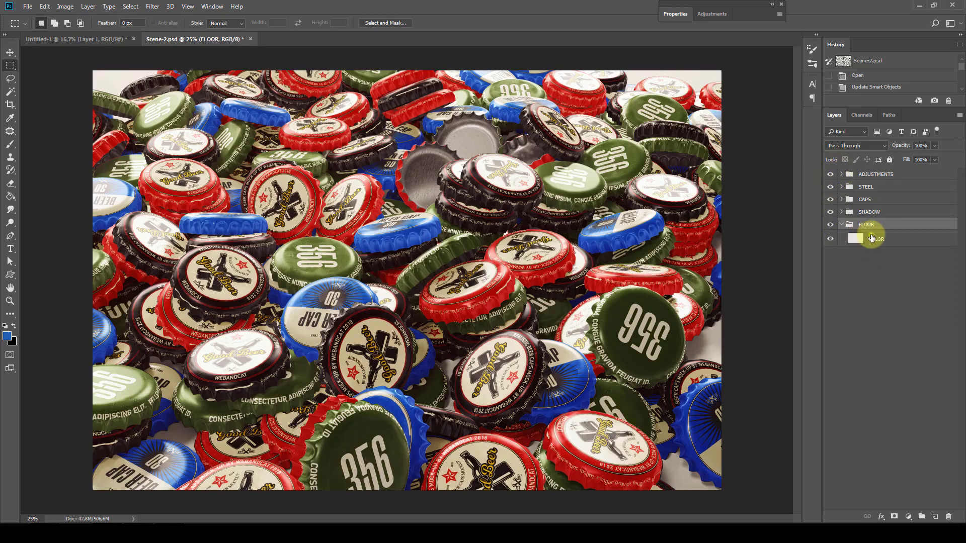
click(876, 239)
click(10, 196)
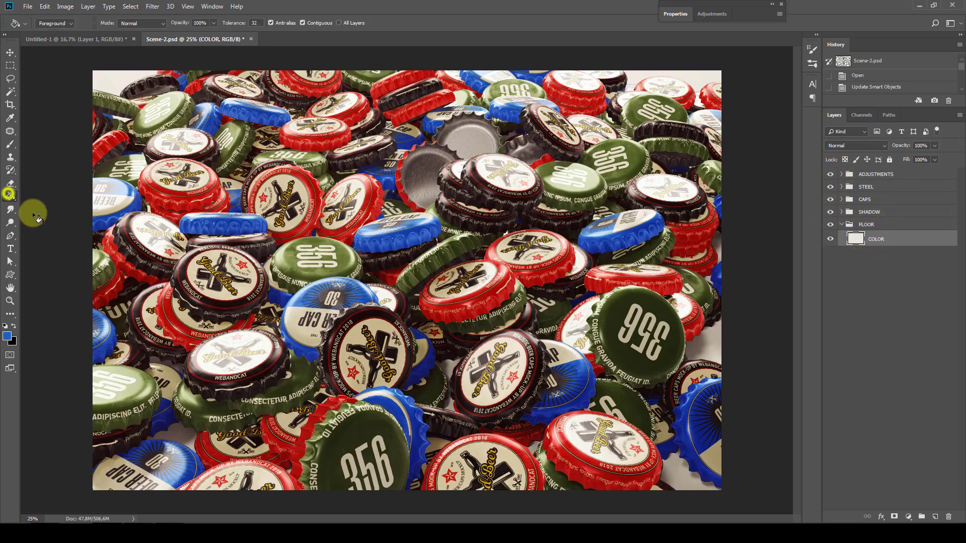
click(374, 156)
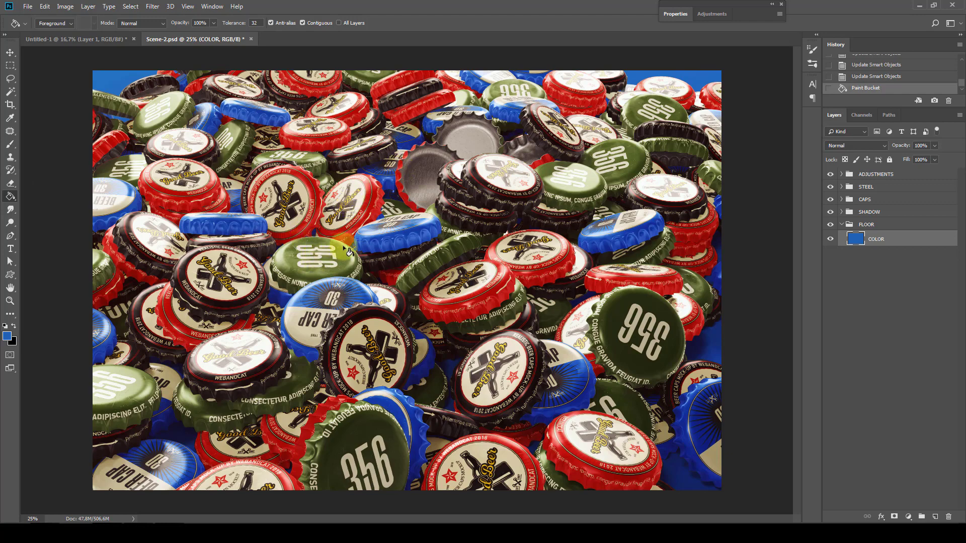
click(625, 157)
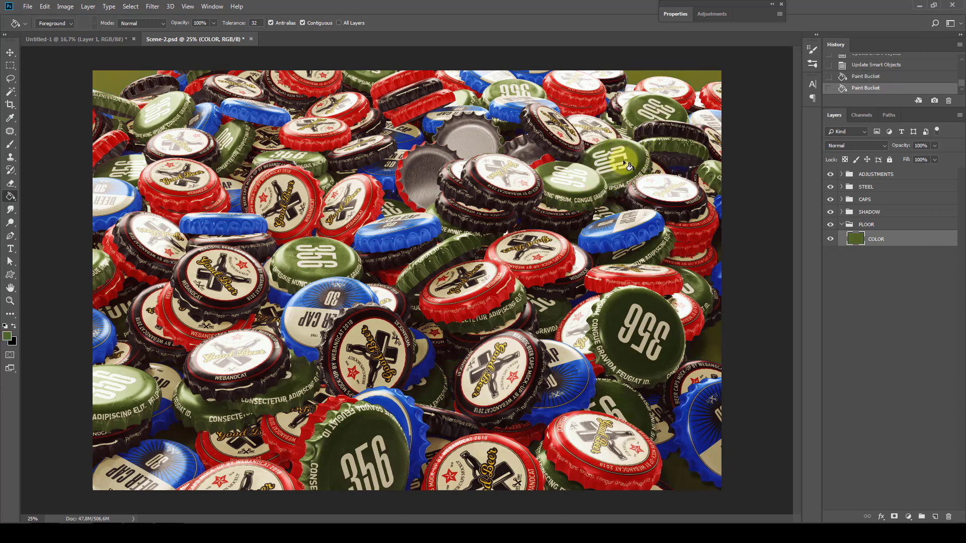
key(ctrl+z)
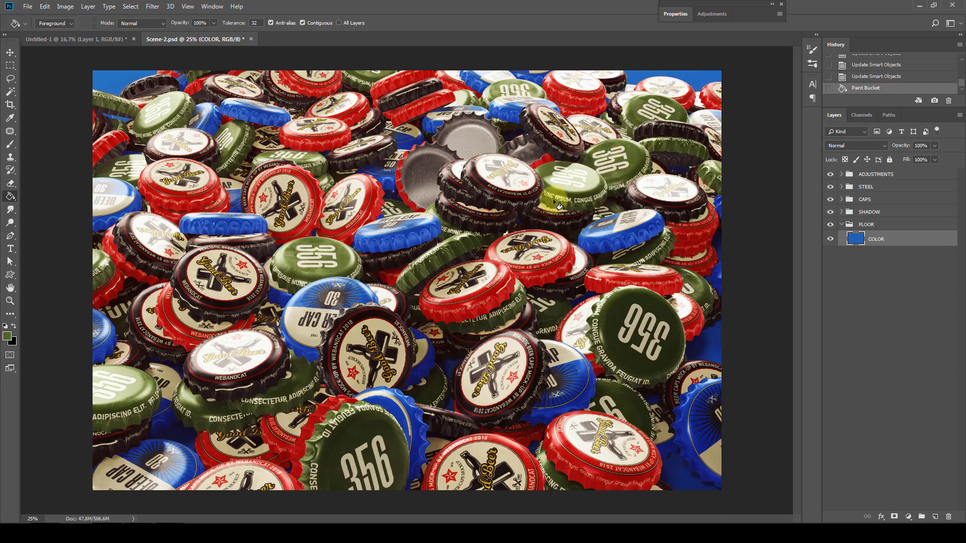
click(10, 65)
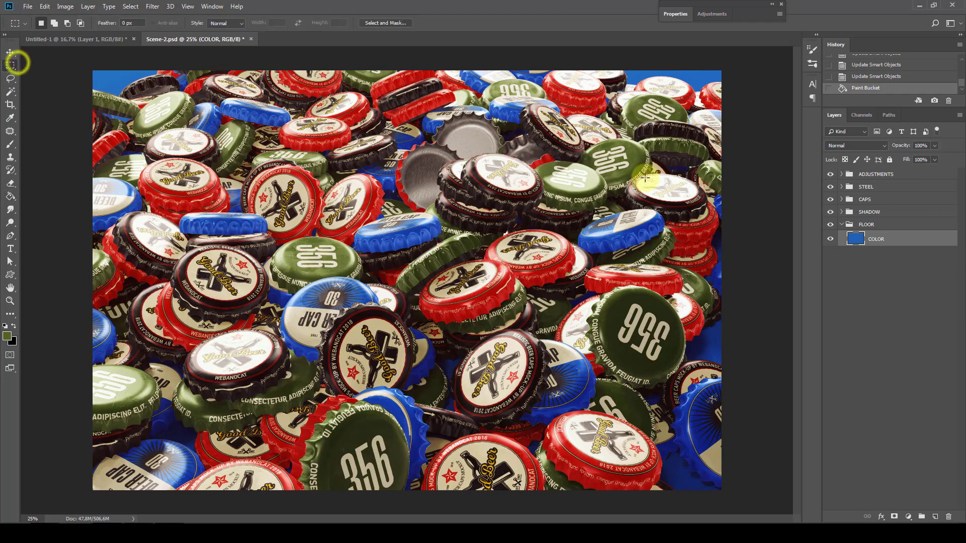
Step: Expand ADJUSTMENTS and toggle the VIGNETTE EFFECT and inner adjustments to compare the scene
click(841, 224)
click(868, 174)
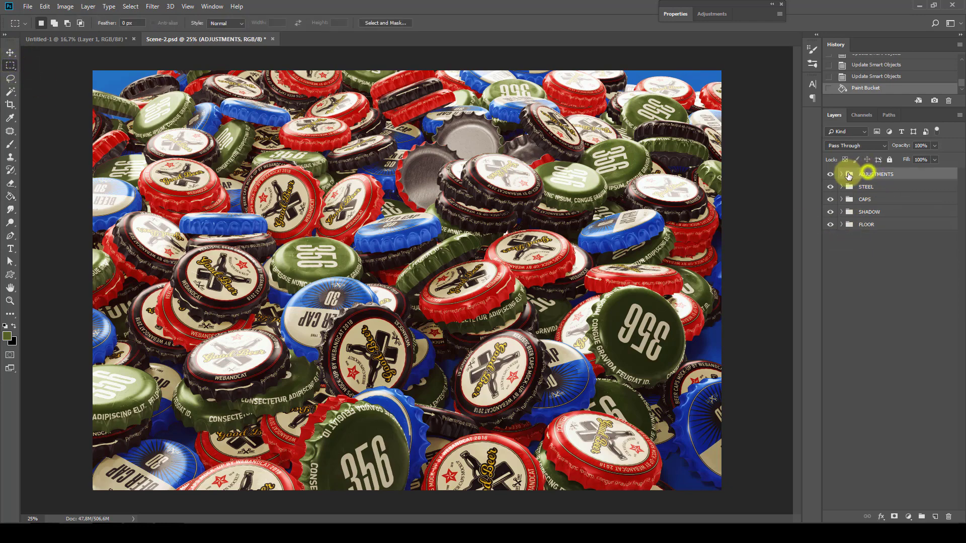
click(869, 212)
click(828, 214)
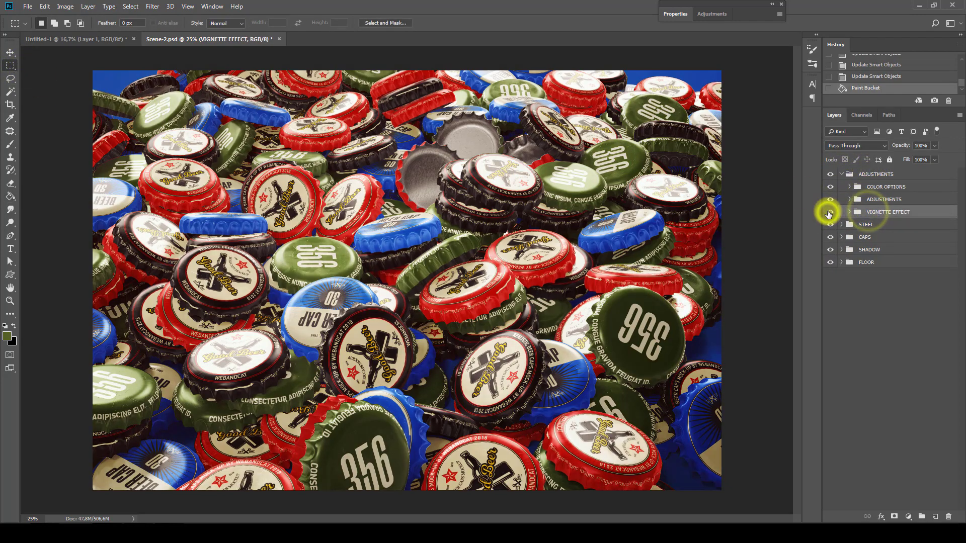
click(859, 201)
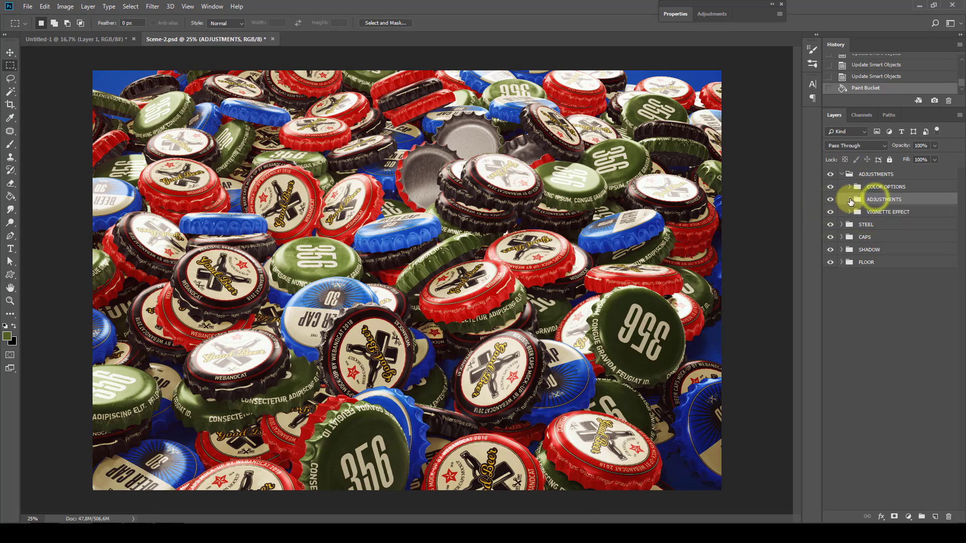
click(850, 200)
click(831, 201)
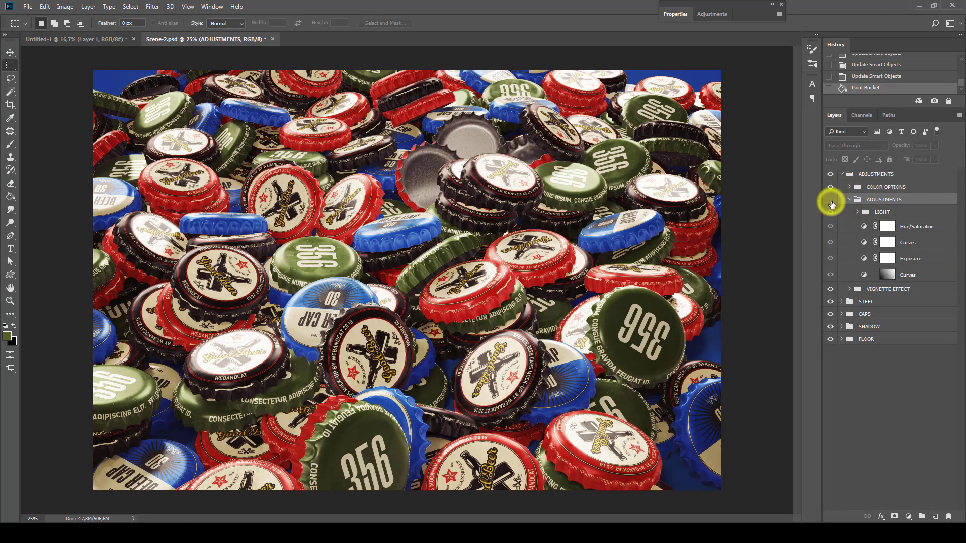
Step: Try each COLOR OPTION at full opacity, leaving only COLOR OPTION 1 visible
click(849, 201)
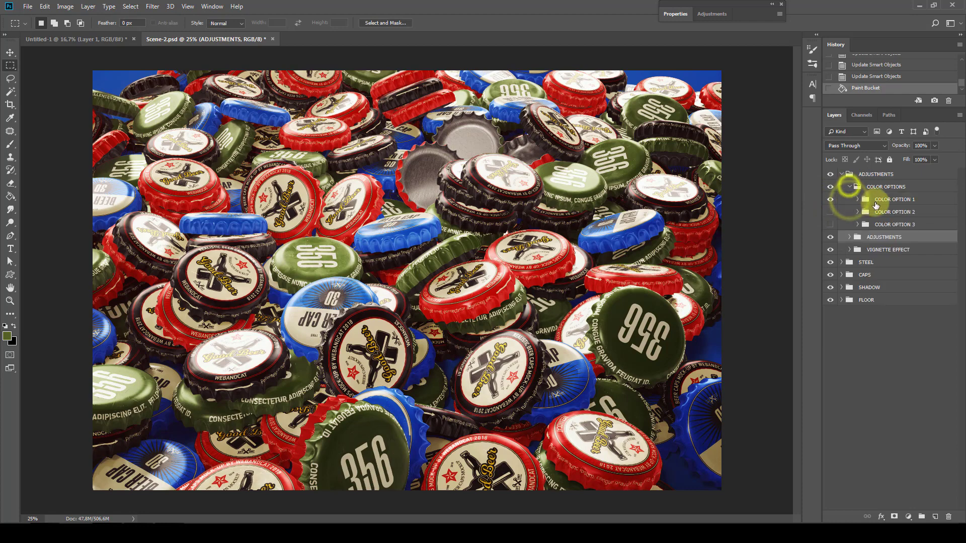
click(863, 199)
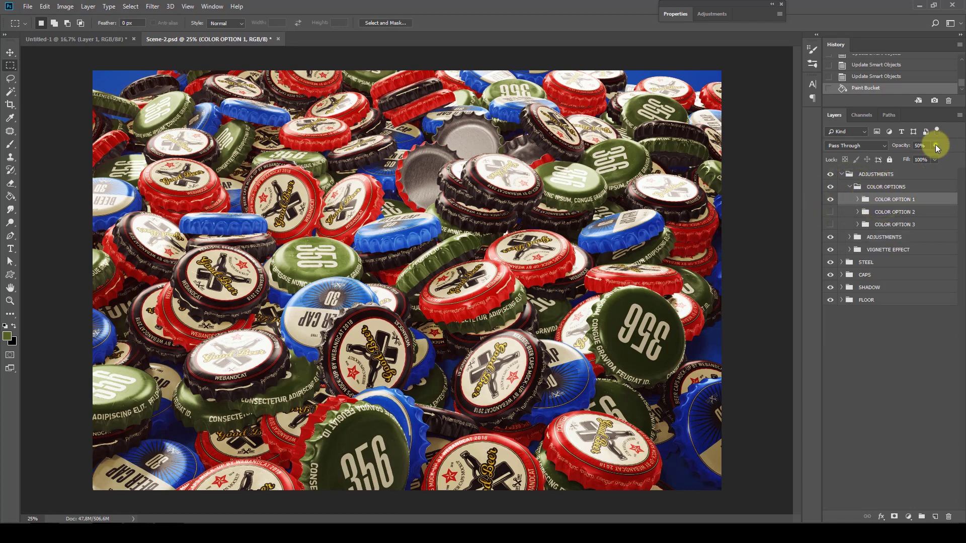
drag(952, 161, 948, 159)
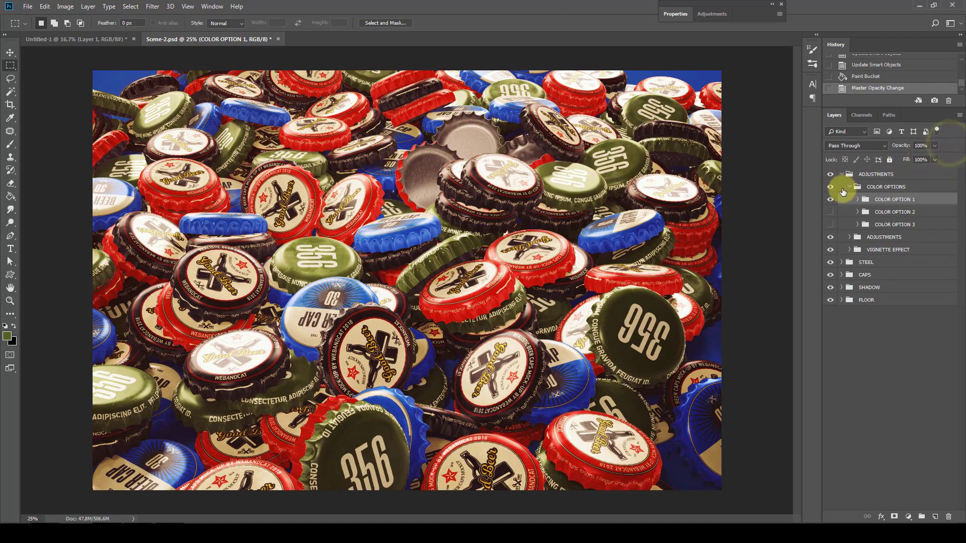
click(830, 198)
click(884, 212)
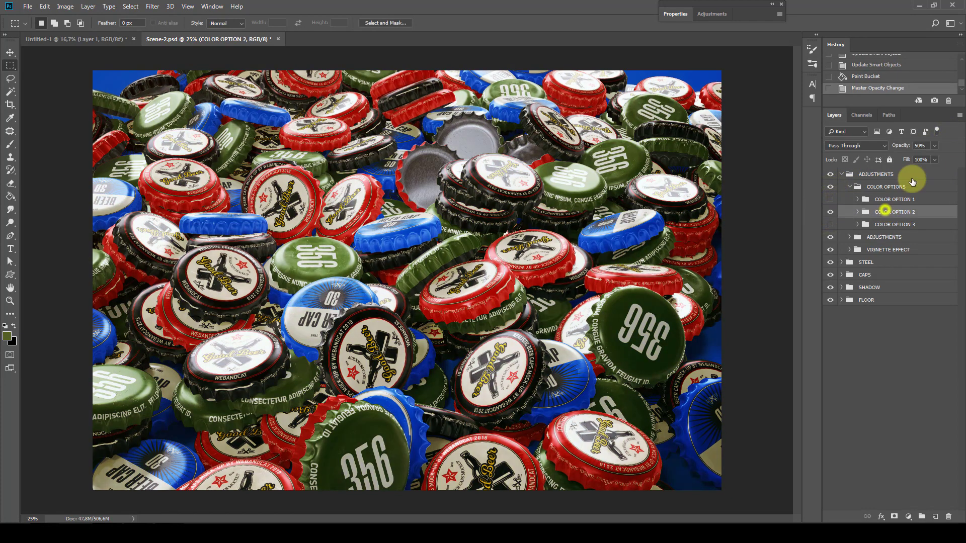
drag(934, 159, 943, 156)
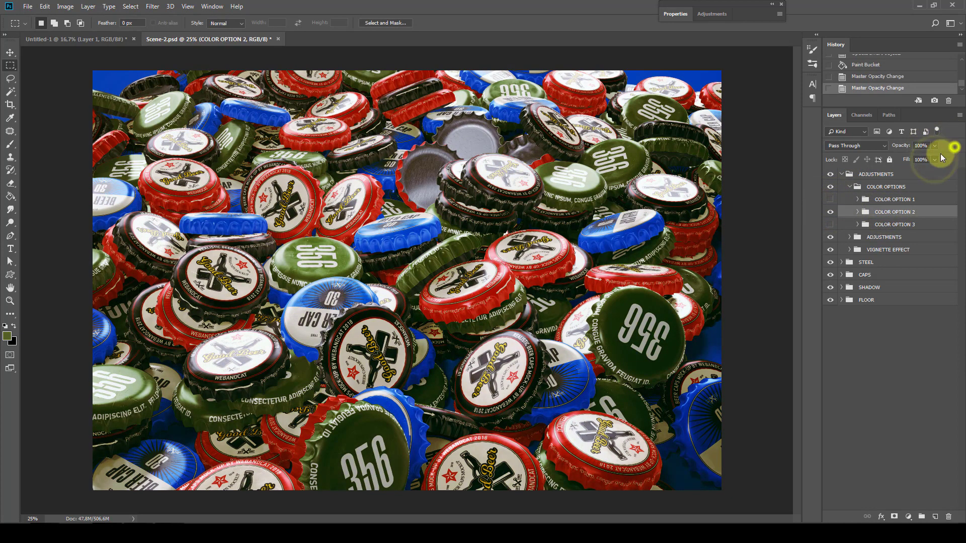
click(830, 211)
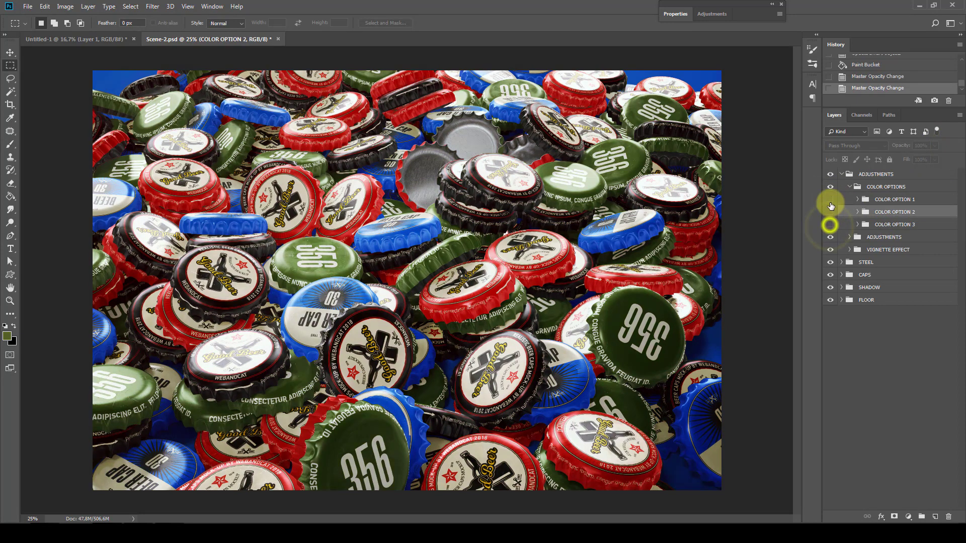
click(830, 199)
click(830, 224)
Step: Collapse the adjustment groups and toggle the caps' Curves 1 to compare before and after
click(850, 187)
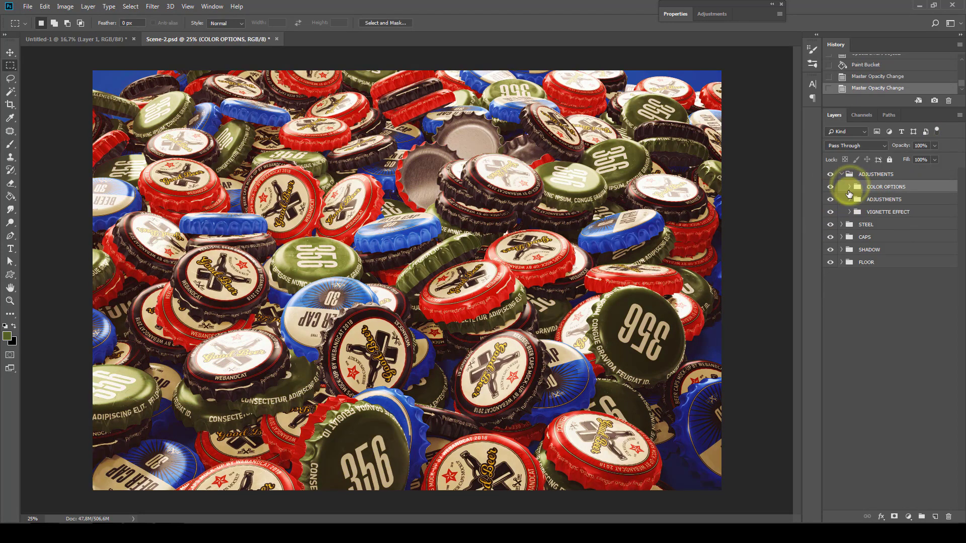
click(843, 175)
click(841, 199)
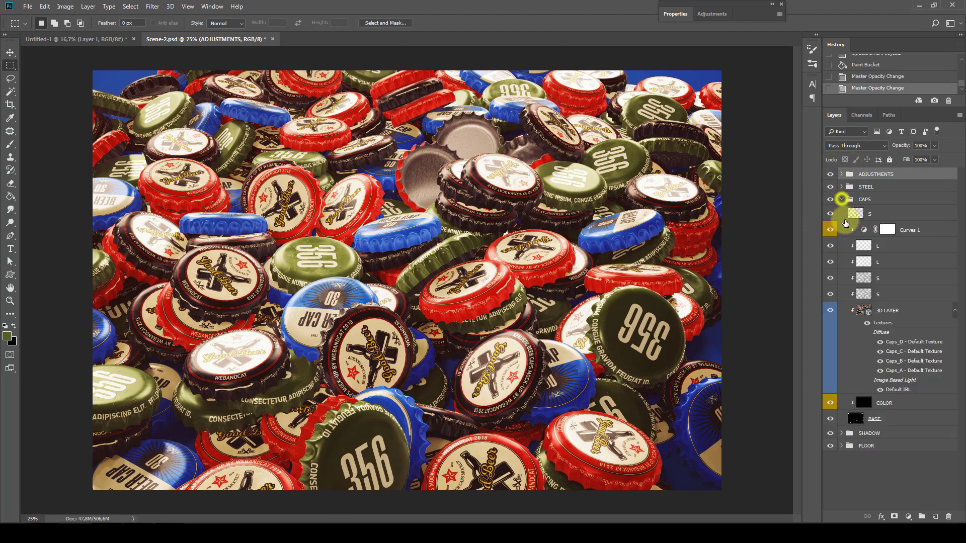
click(898, 246)
click(829, 230)
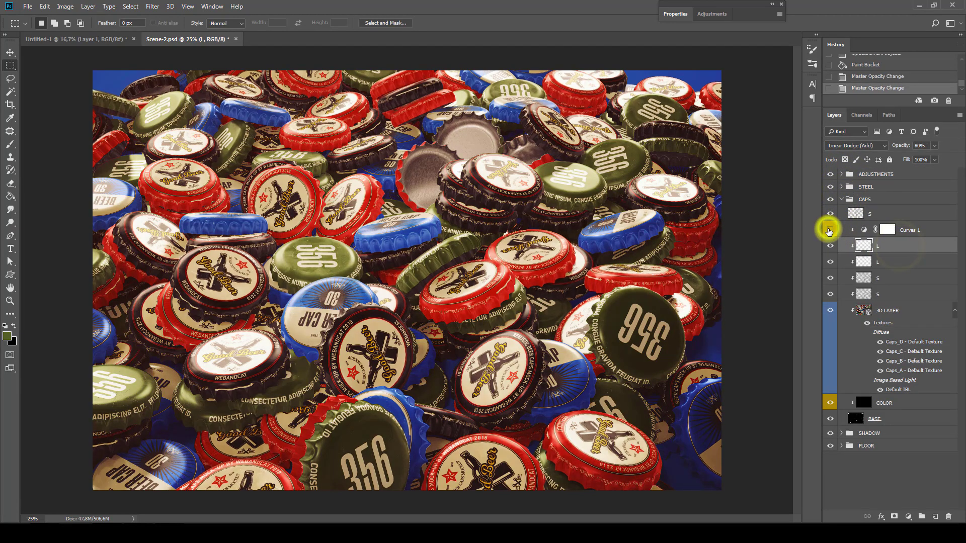
Step: Lower the COLOR OPTION 1 group's opacity to 50% and collapse the groups
click(843, 175)
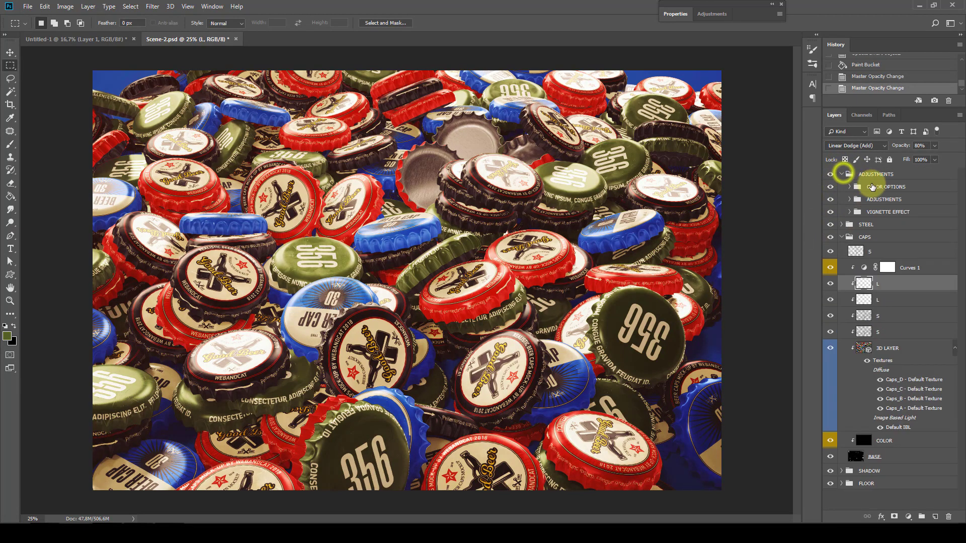
click(850, 187)
click(884, 200)
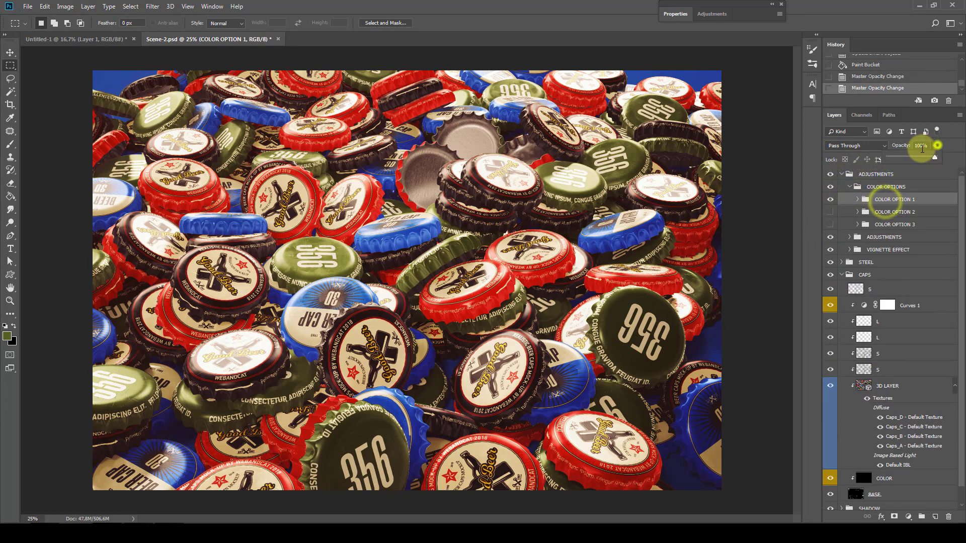
click(934, 146)
drag(931, 156, 912, 159)
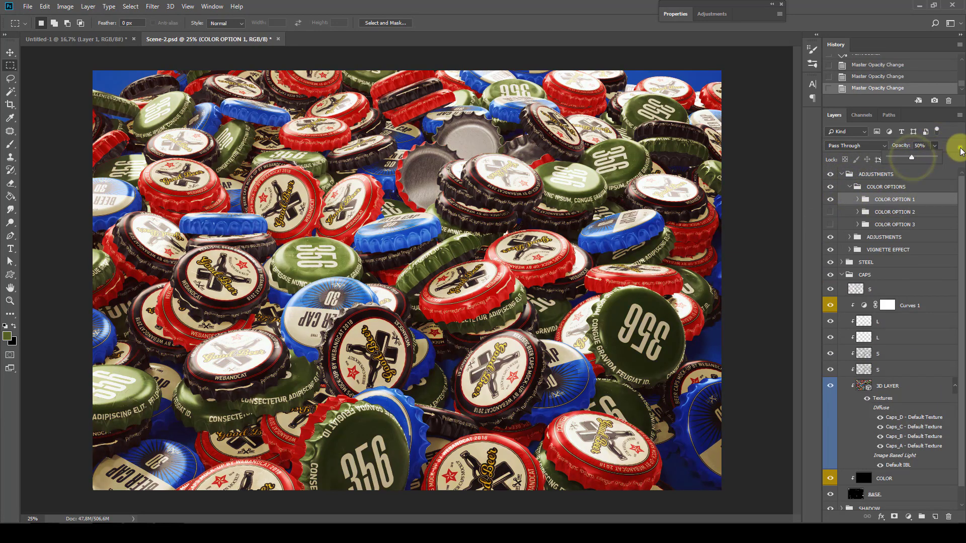
click(849, 187)
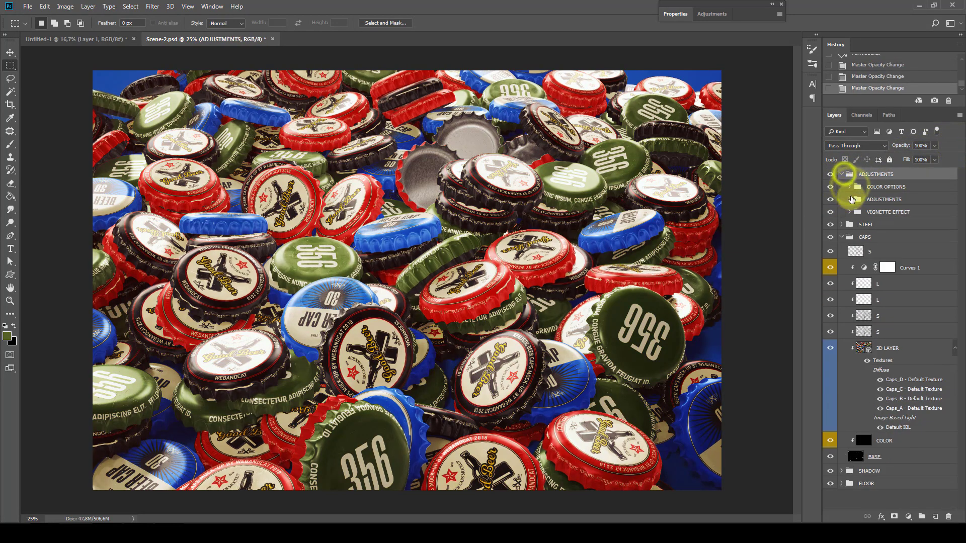
click(843, 175)
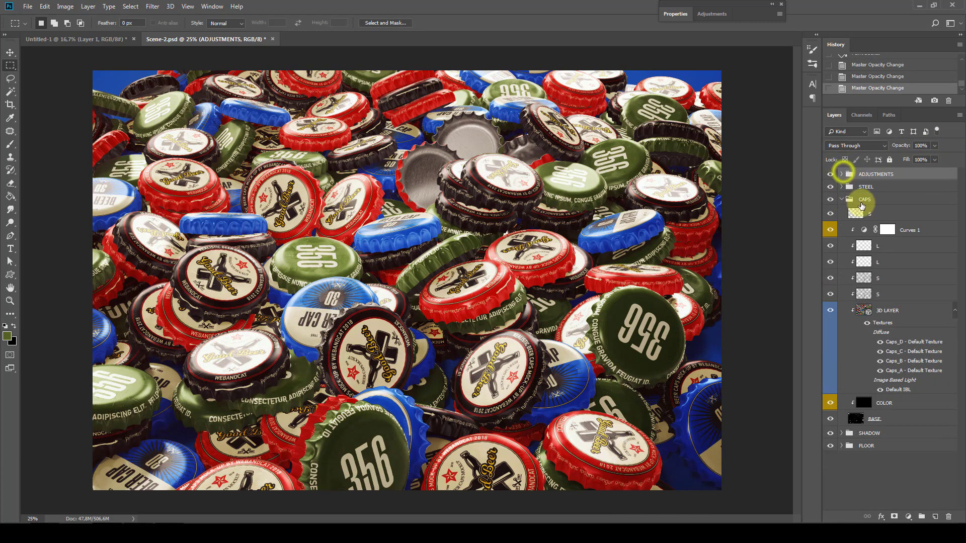
Step: Add a Curves 1 point at input 69, output 92 to brighten the caps
double_click(864, 230)
drag(729, 112, 727, 100)
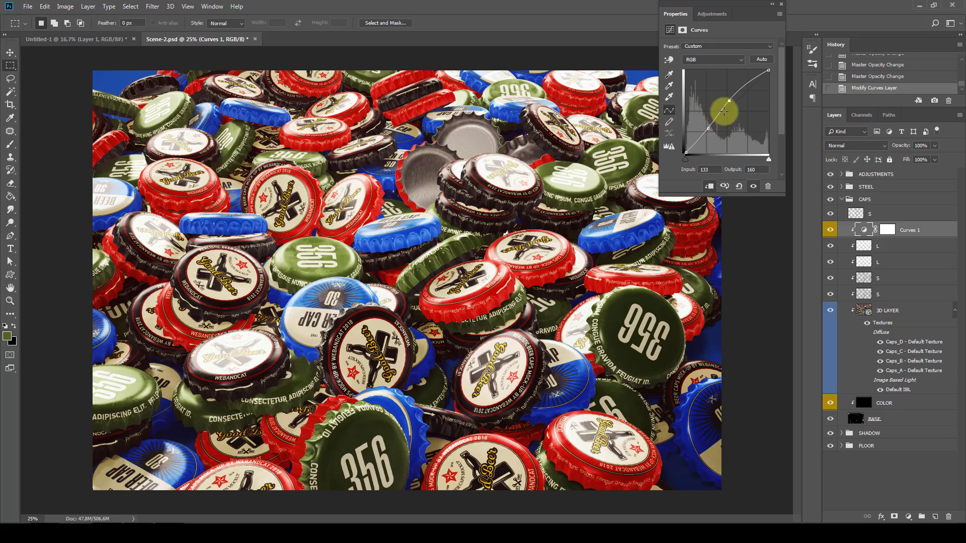
drag(722, 113, 710, 123)
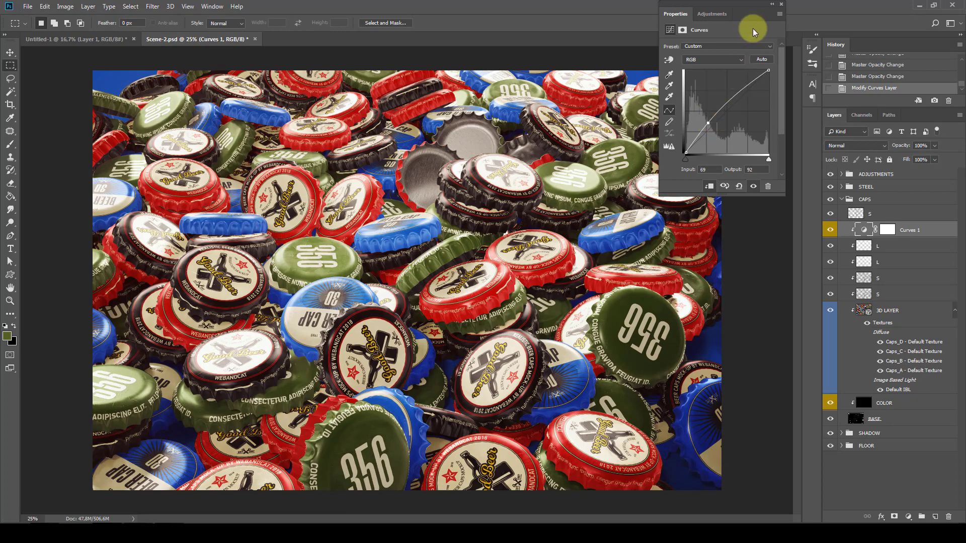
double_click(750, 14)
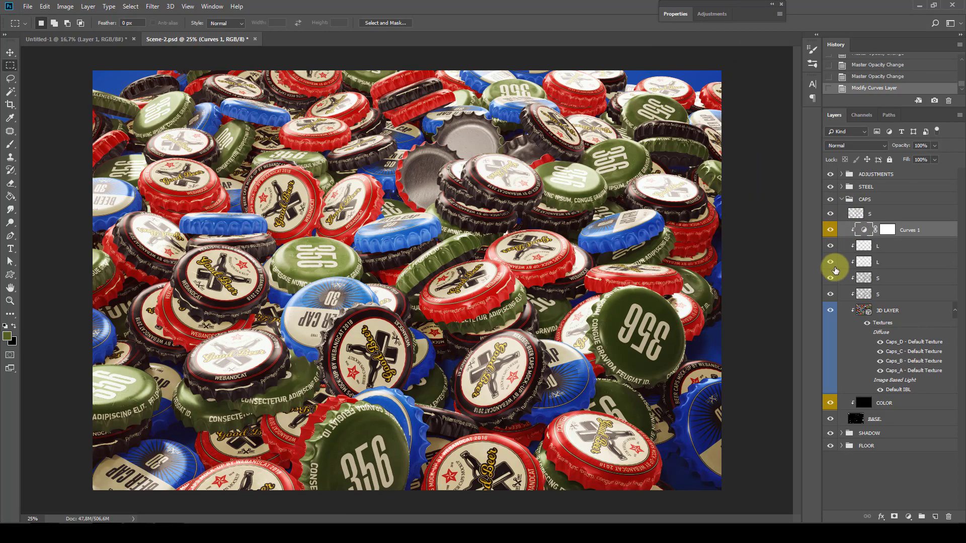
Step: Paste the yellow hat design from Untitled-1 into the Caps_A texture and save it
click(114, 40)
click(880, 245)
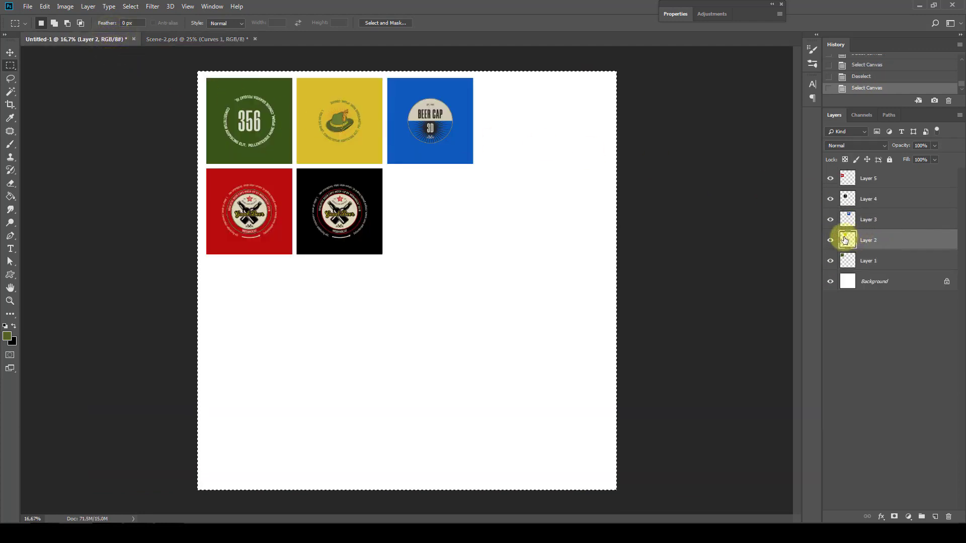
click(233, 41)
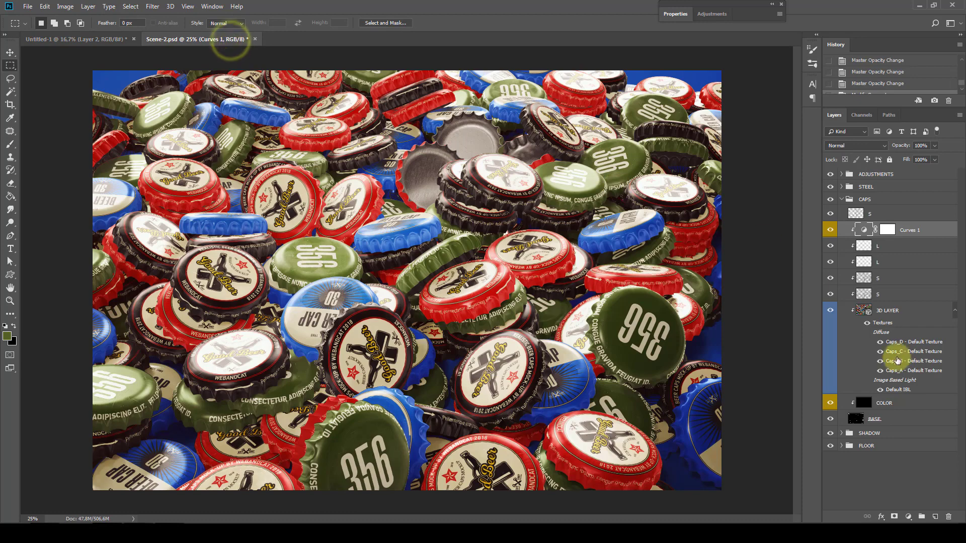
double_click(892, 371)
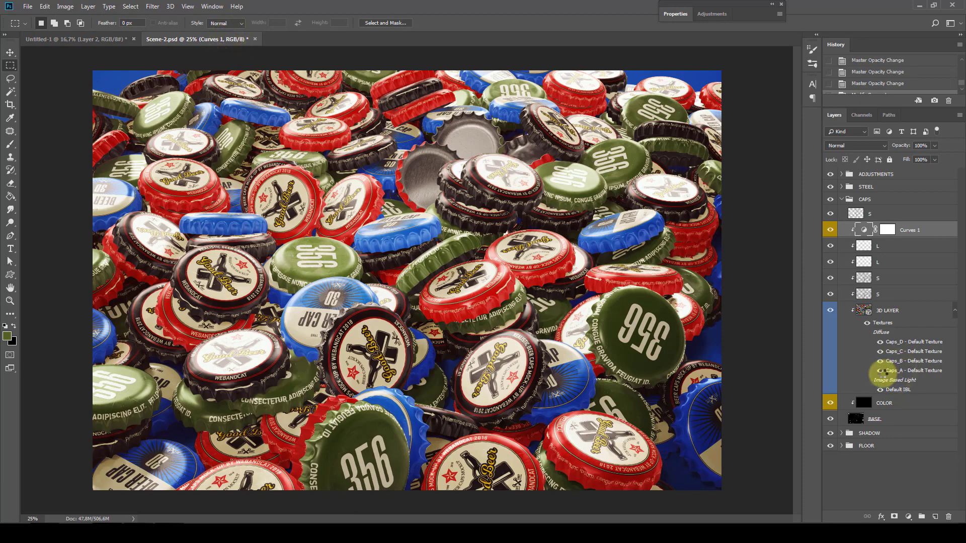
key(ctrl+v)
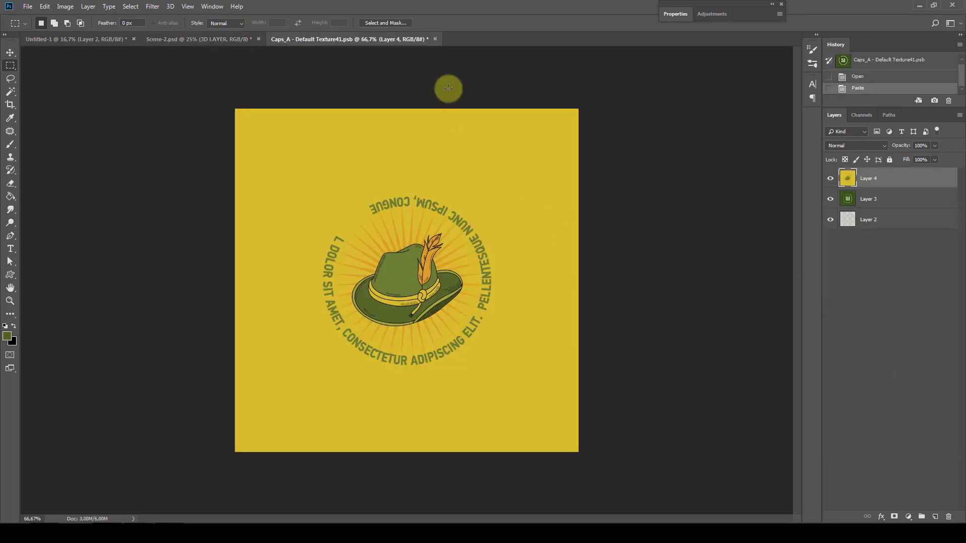
click(435, 40)
click(431, 195)
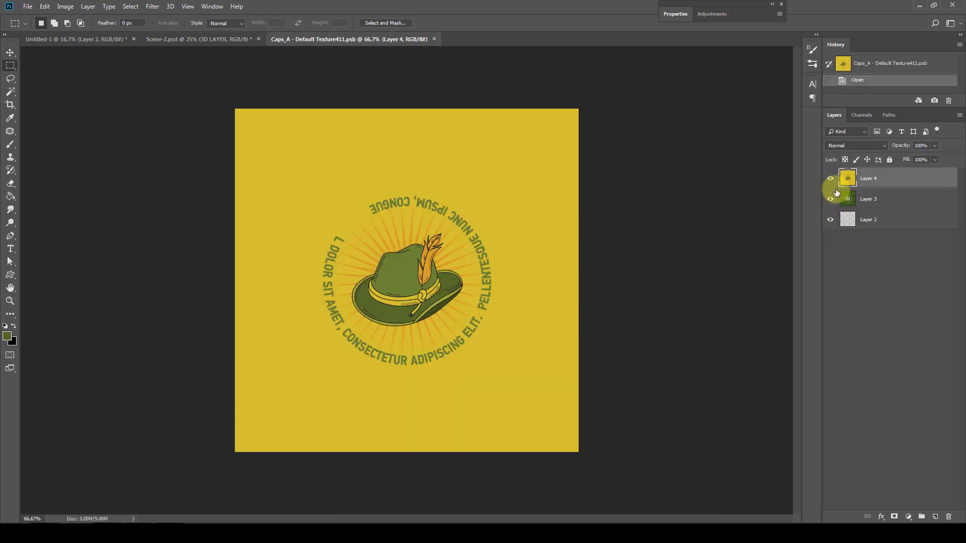
Step: Hide the yellow hat layer in Caps_A, save the texture, and collapse CAPS
click(830, 179)
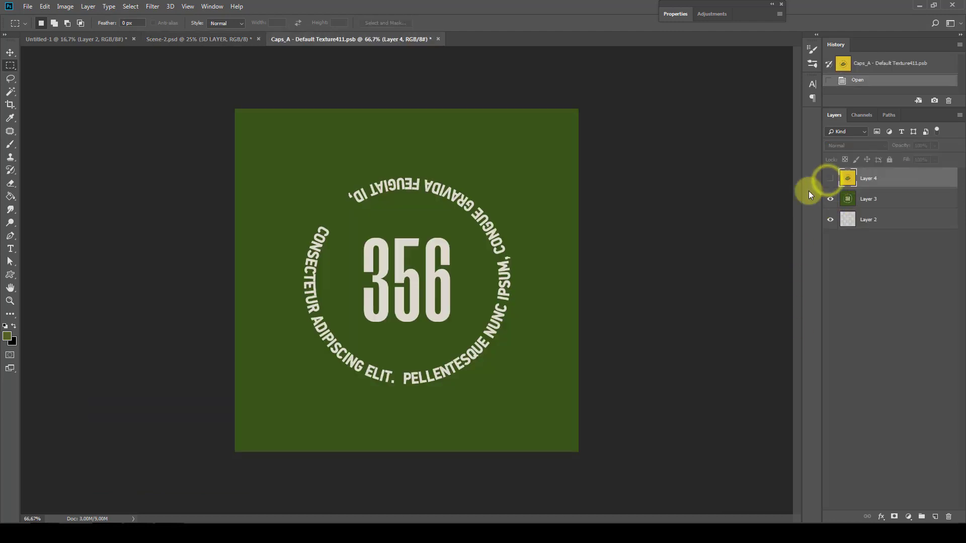
click(438, 39)
click(425, 198)
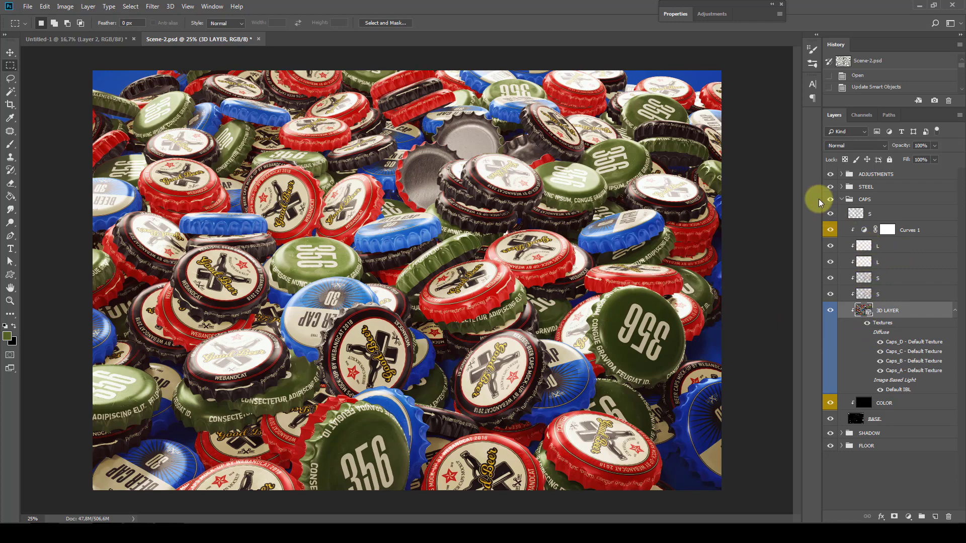
click(841, 200)
click(873, 174)
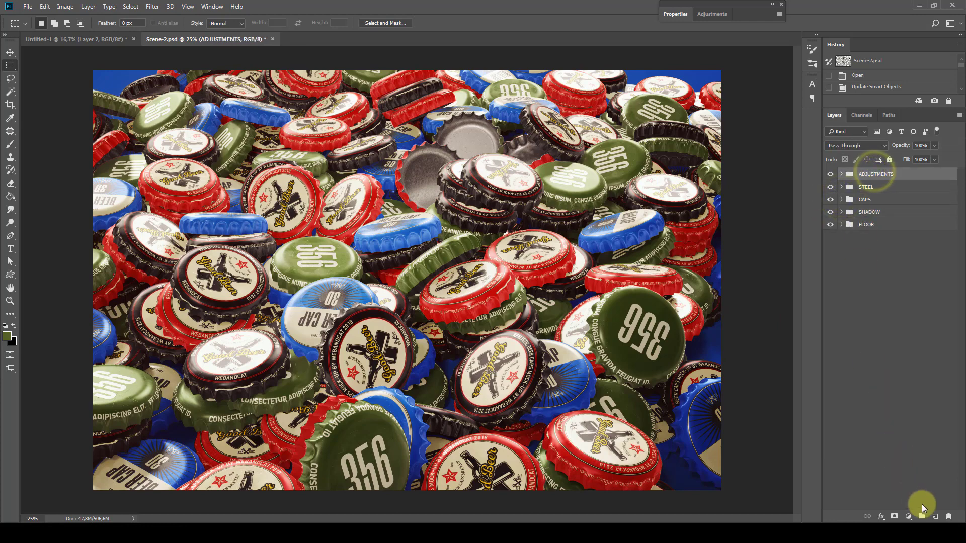
Step: Stamp all visible layers into a new Layer 1 and apply Lens Blur with radius 100
click(935, 516)
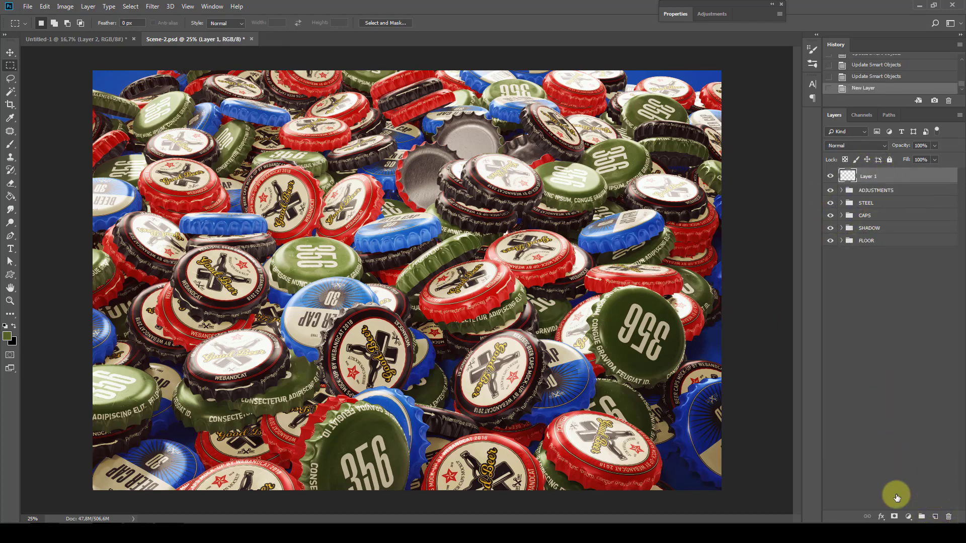
key(ctrl+alt+shift+e)
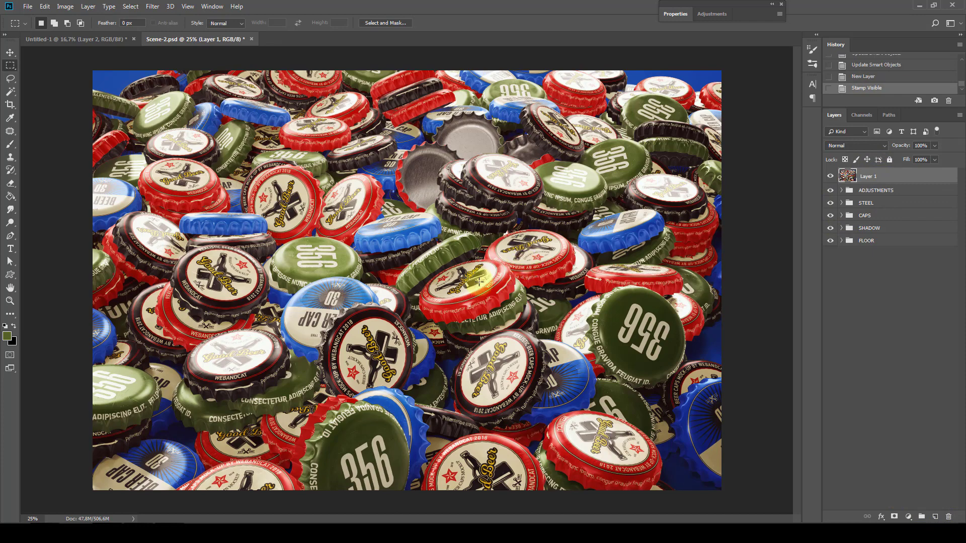
click(153, 6)
mouse_move(160, 121)
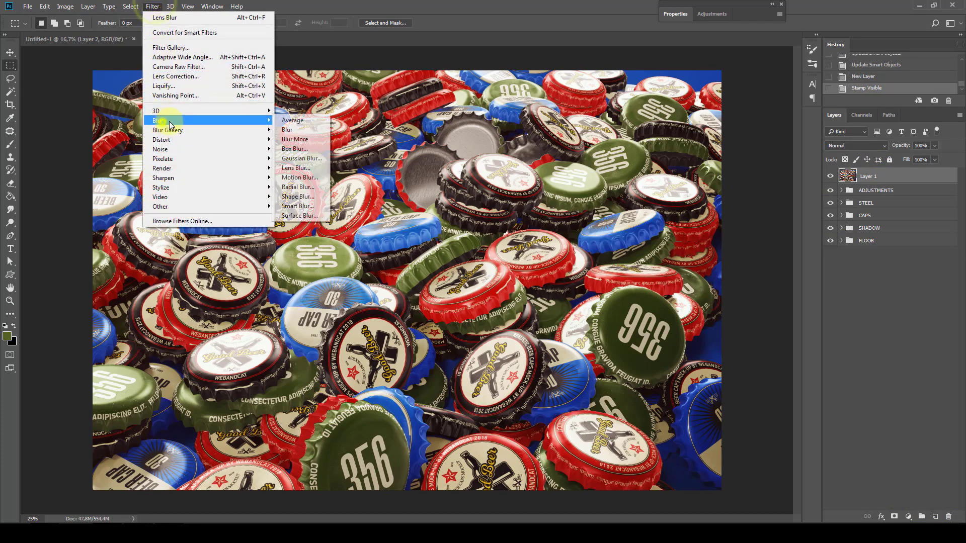
click(294, 168)
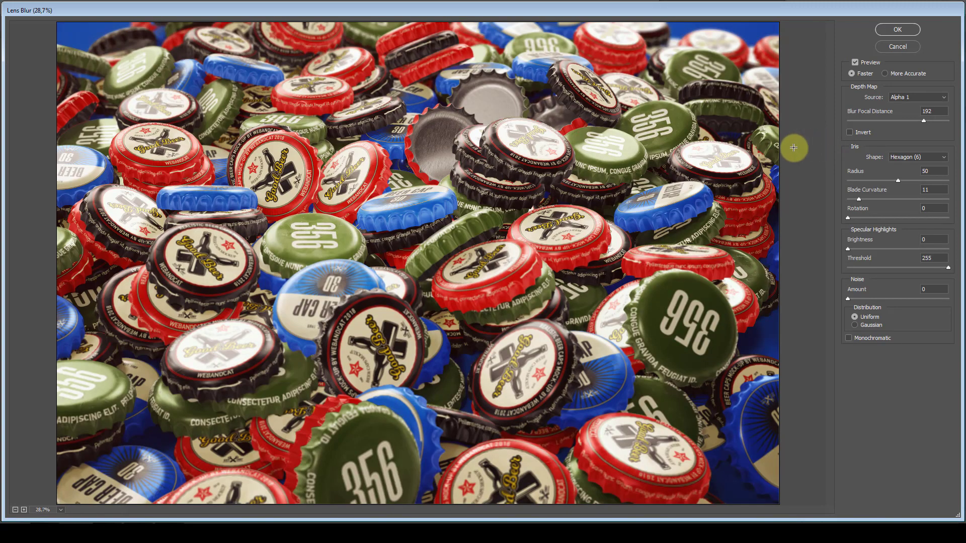
click(942, 180)
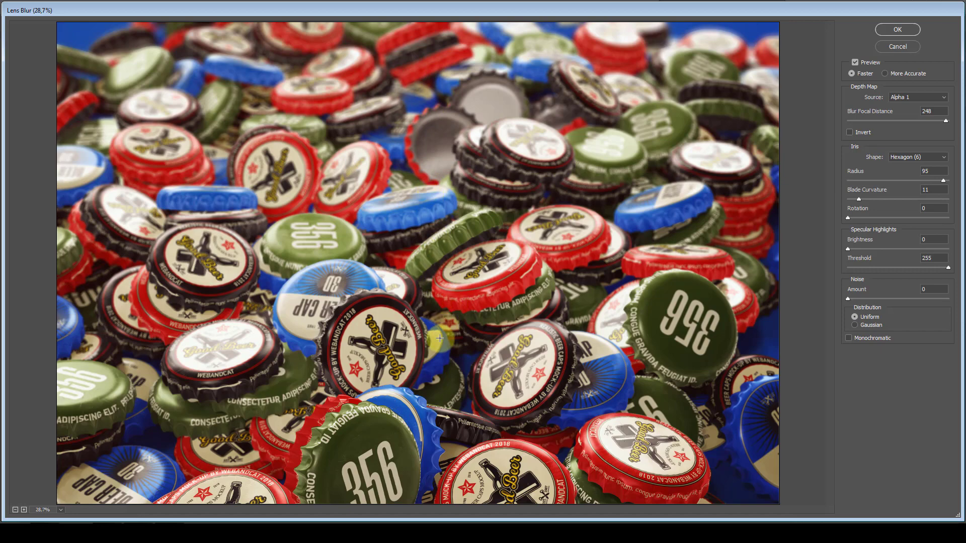
click(470, 274)
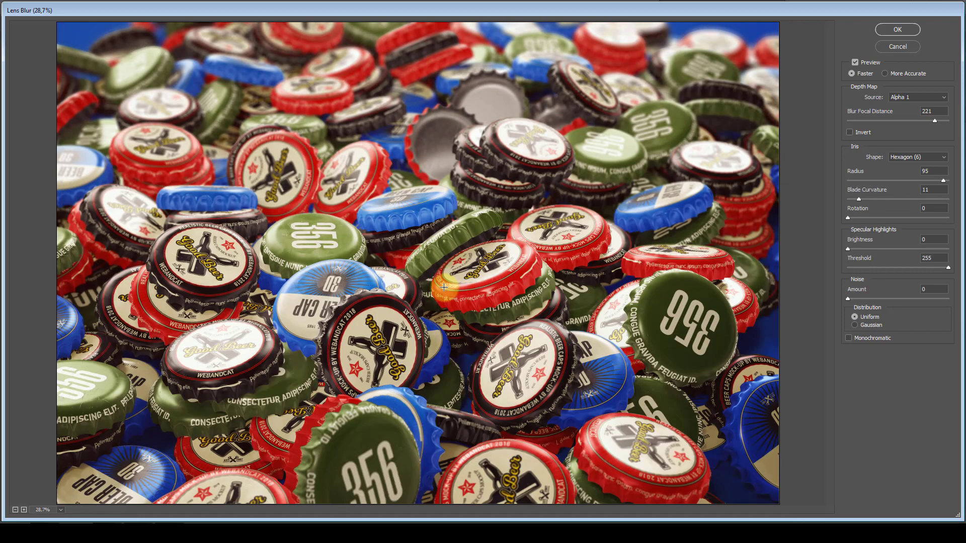
click(939, 171)
text(100)
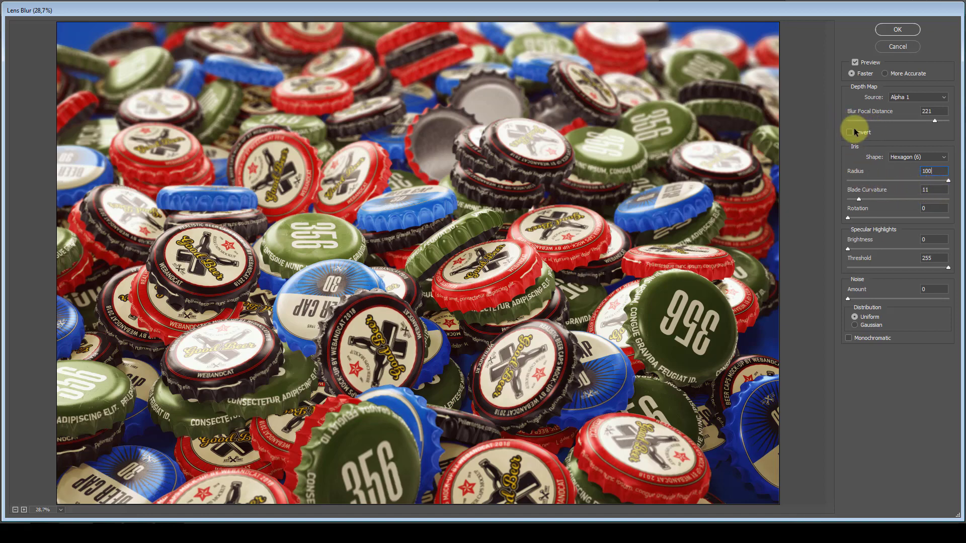
click(897, 29)
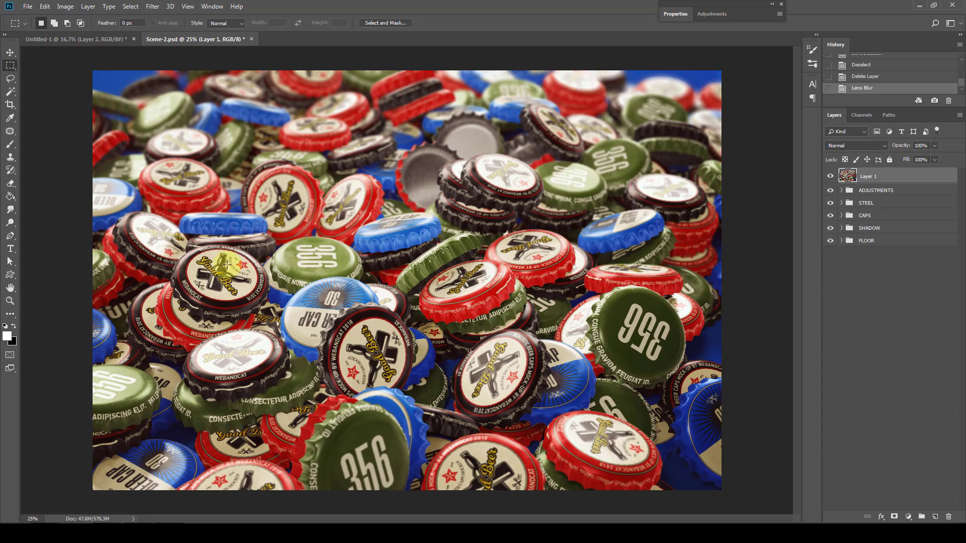
Step: View the blurred caps at 100% and pan across the blurred and sharp areas
click(10, 301)
right_click(491, 281)
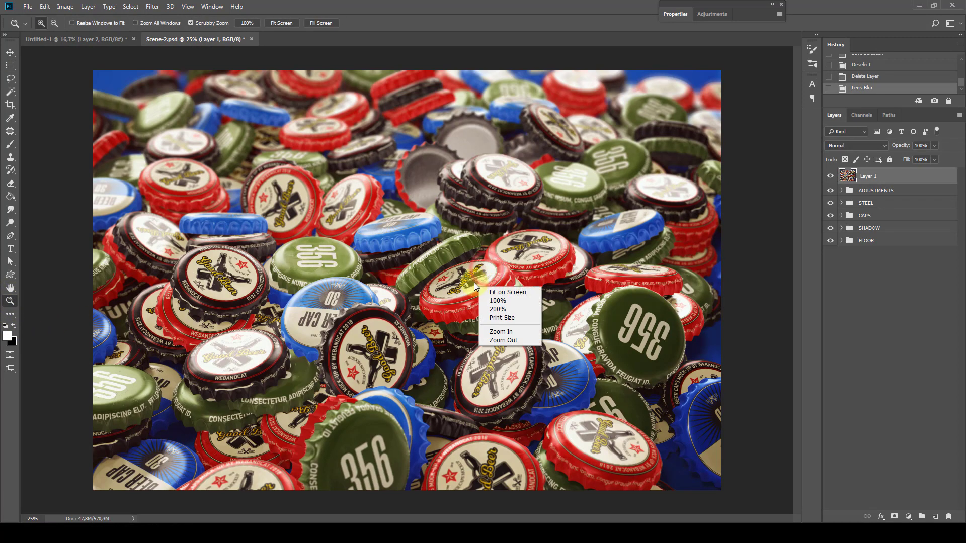
click(493, 300)
drag(465, 290, 426, 377)
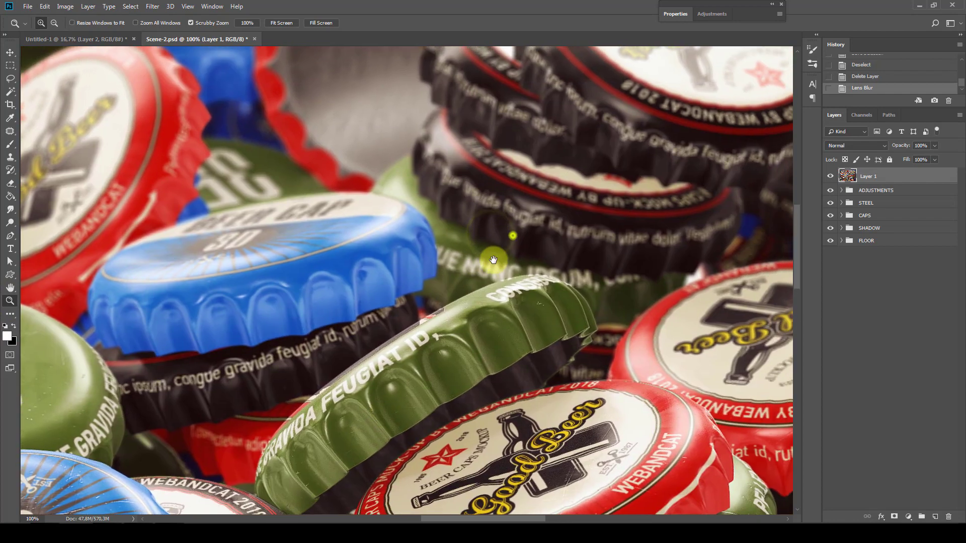
mouse_move(494, 259)
mouse_down()
mouse_move(402, 372)
mouse_move(371, 371)
mouse_move(423, 356)
mouse_up()
mouse_move(422, 302)
mouse_down()
mouse_move(423, 362)
mouse_move(423, 335)
mouse_up()
drag(403, 442, 409, 248)
mouse_move(398, 428)
mouse_down()
mouse_move(430, 293)
mouse_move(478, 284)
mouse_up()
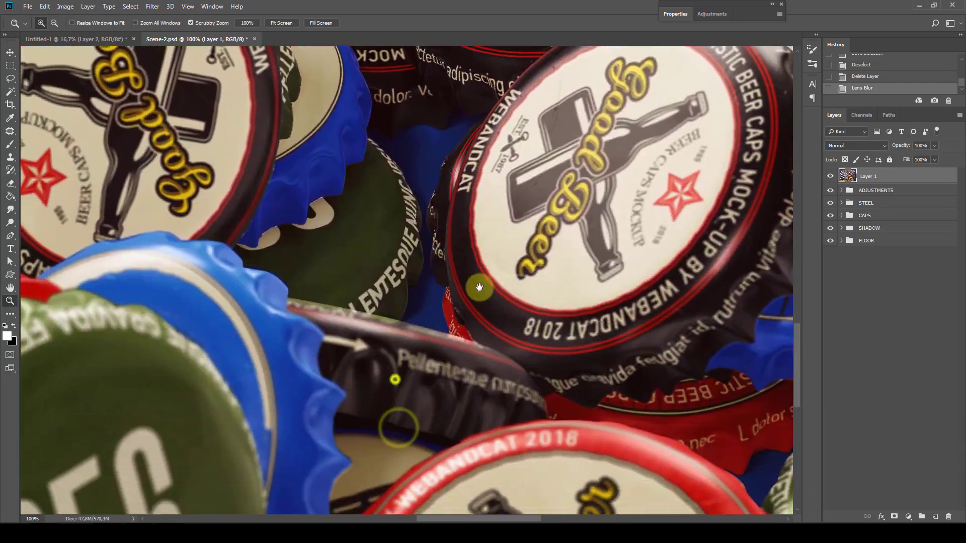
mouse_move(394, 381)
mouse_down()
mouse_move(412, 324)
mouse_move(487, 350)
mouse_up()
mouse_move(419, 328)
mouse_down()
mouse_move(523, 342)
mouse_move(445, 277)
mouse_up()
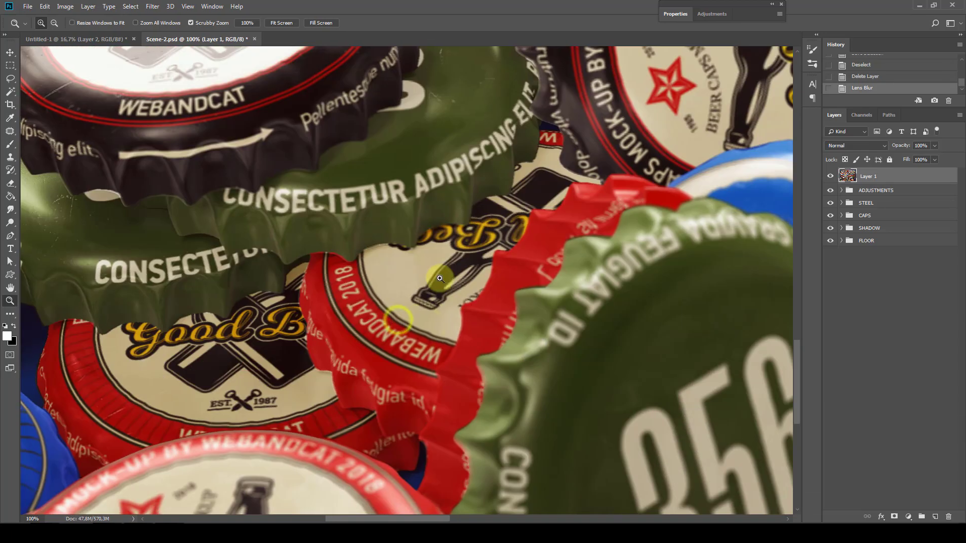
Step: Fit the image to the screen and close the Scene-2 document
right_click(443, 276)
click(460, 282)
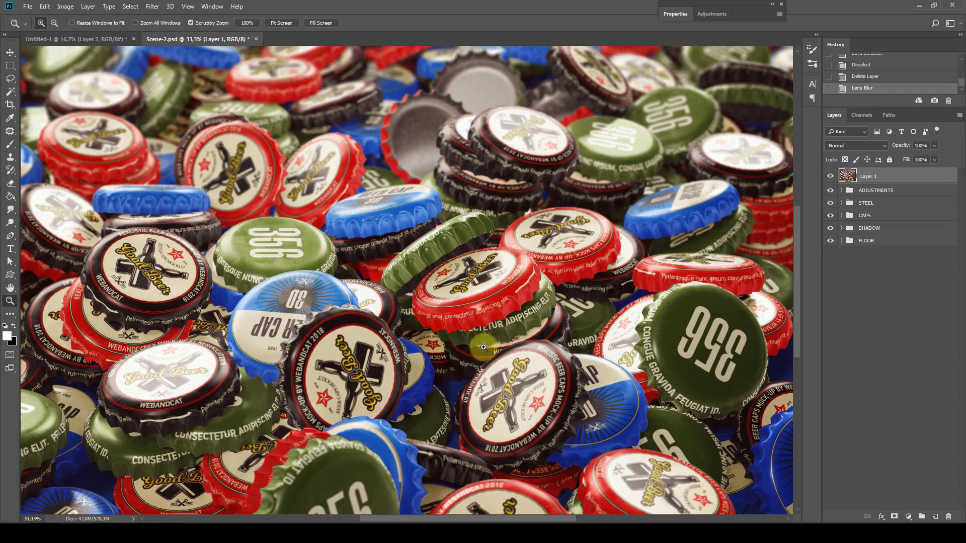
click(257, 40)
Step: Answer Scene-2's save prompt, then open Scene-1 from the PSD folder
click(482, 196)
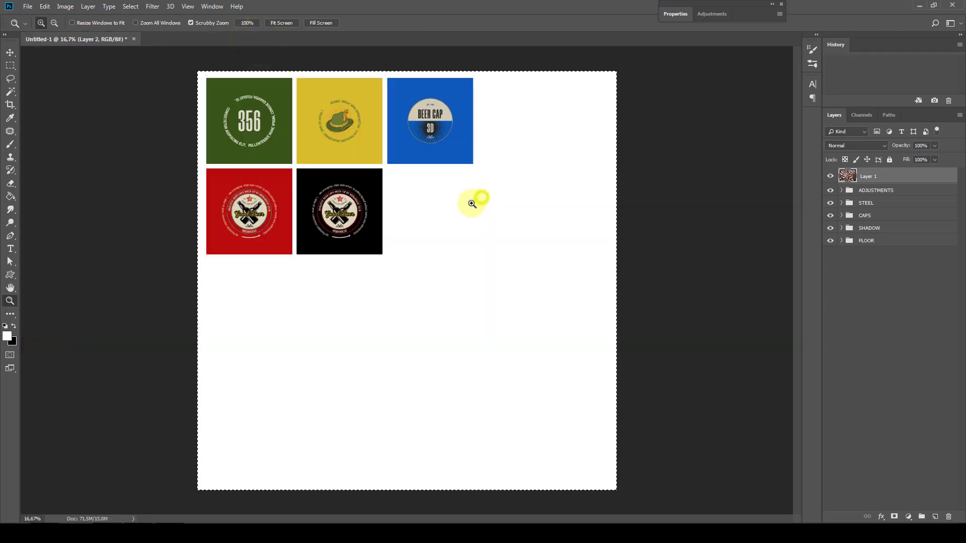
click(28, 6)
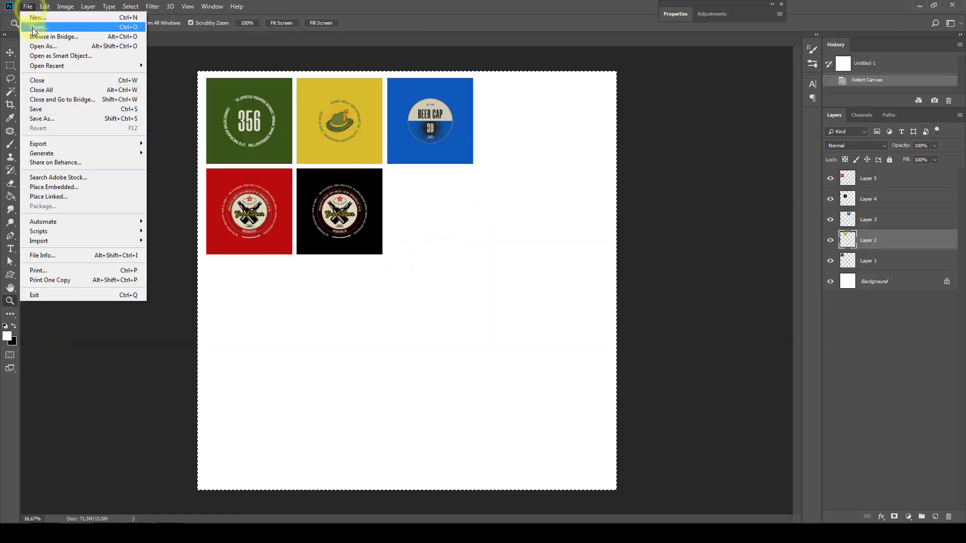
click(30, 22)
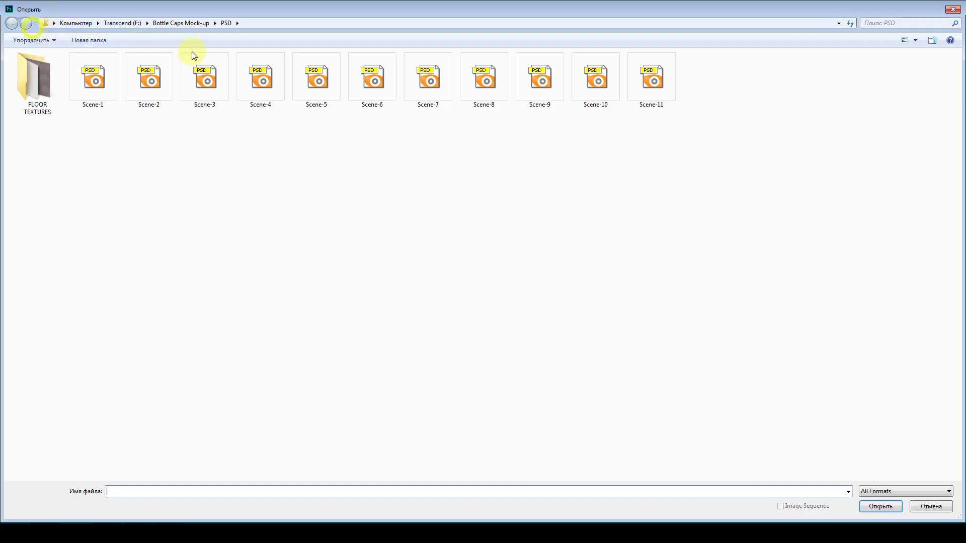
click(103, 80)
click(880, 506)
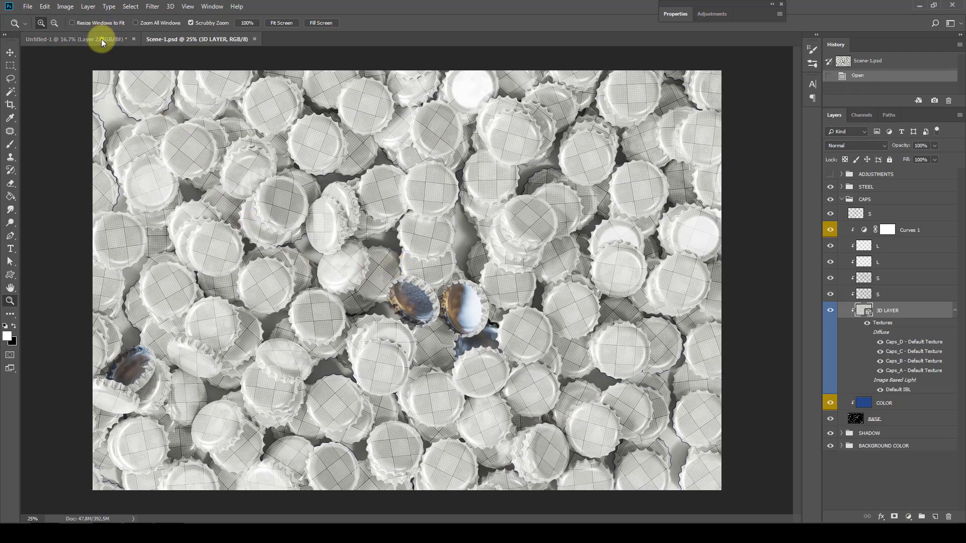
Step: Put the red Good Beer design into the Caps_D texture and save it
click(101, 40)
click(857, 186)
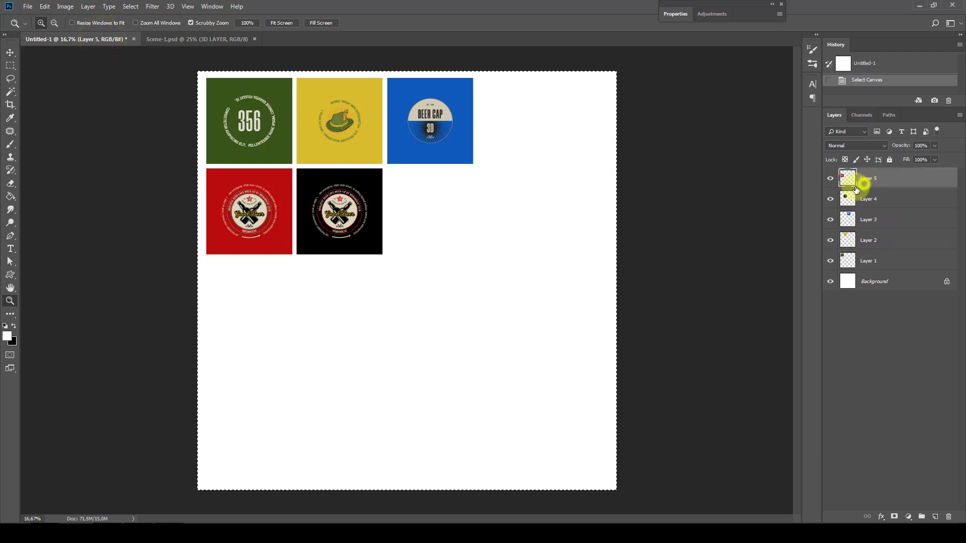
mouse_move(856, 188)
mouse_down()
mouse_move(730, 189)
mouse_move(898, 342)
mouse_move(619, 355)
mouse_up()
key(ctrl+s)
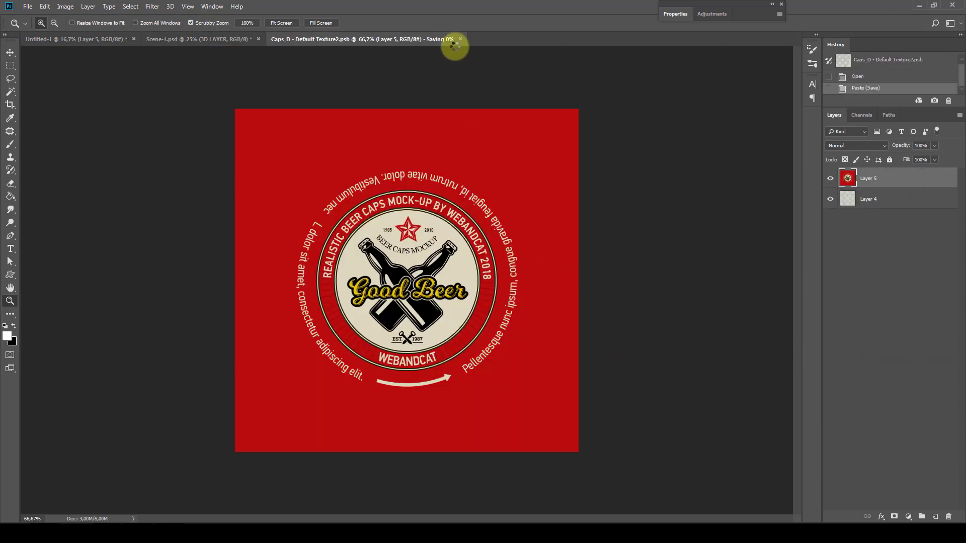
click(429, 41)
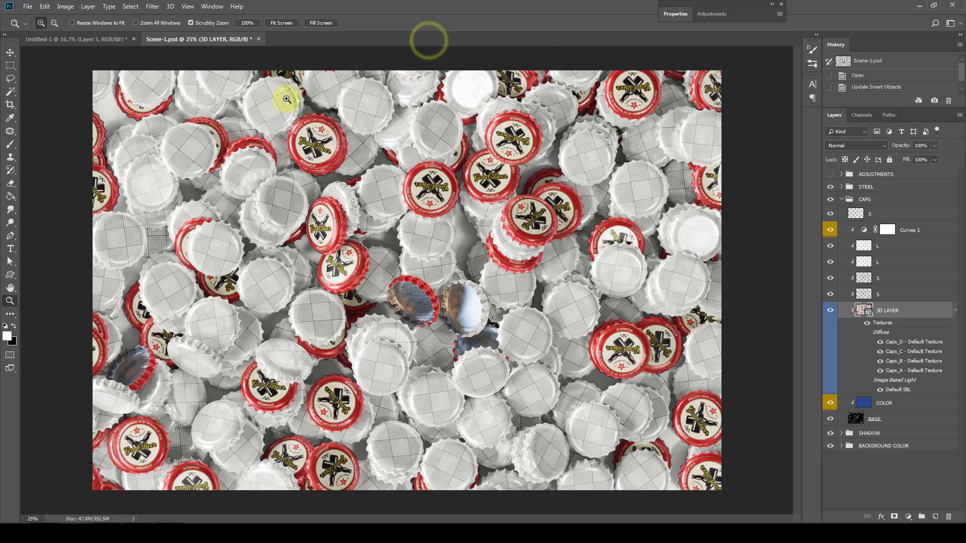
Step: Paste the black Good Beer design into the Caps_C texture and save it
click(65, 39)
click(851, 199)
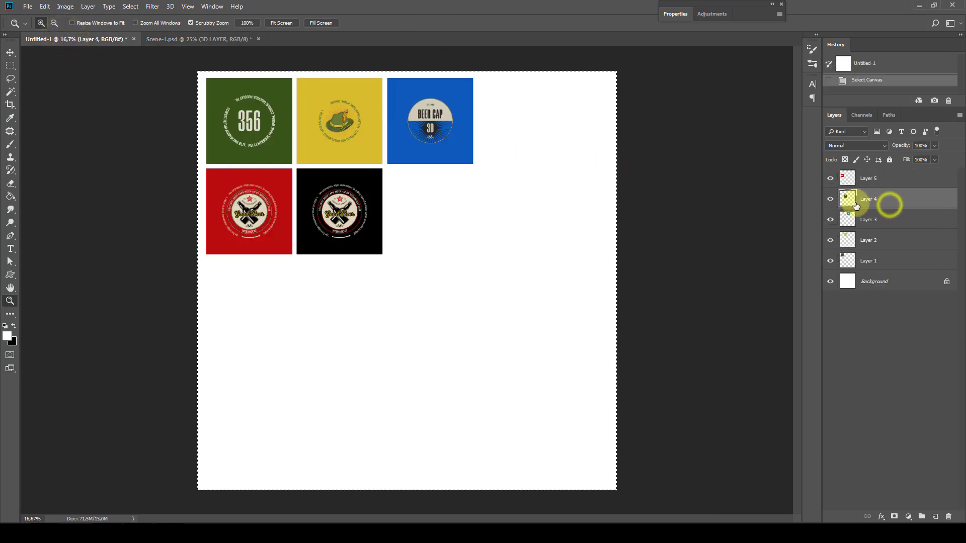
click(231, 40)
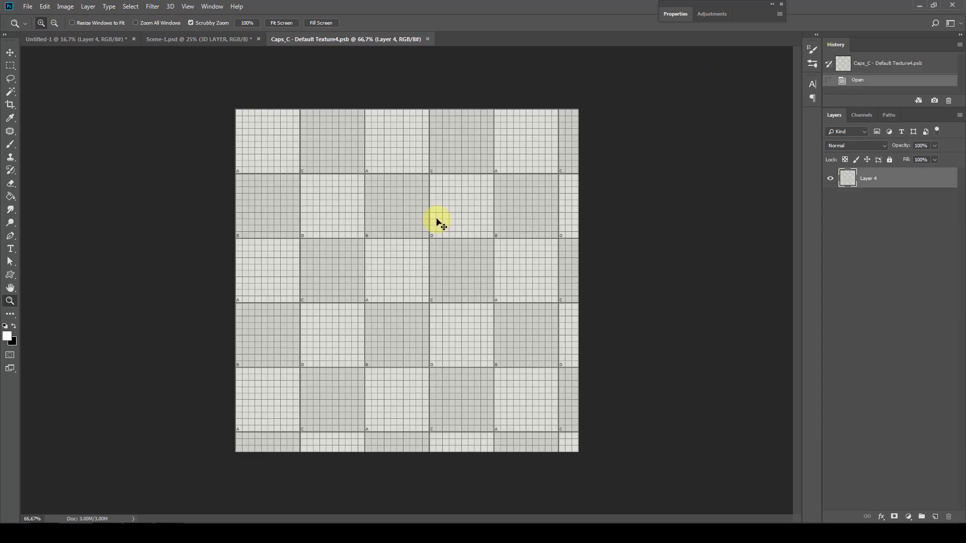
key(ctrl+v)
click(431, 39)
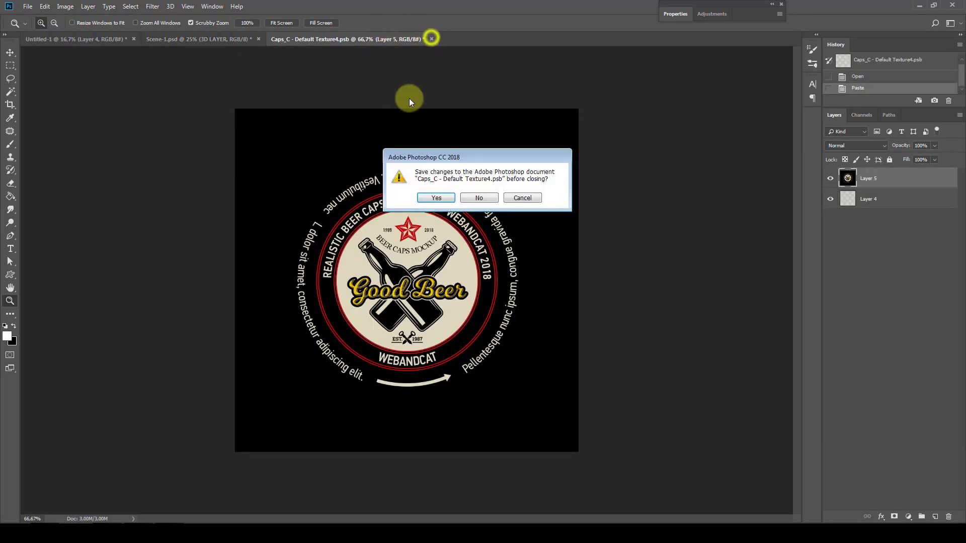
click(437, 198)
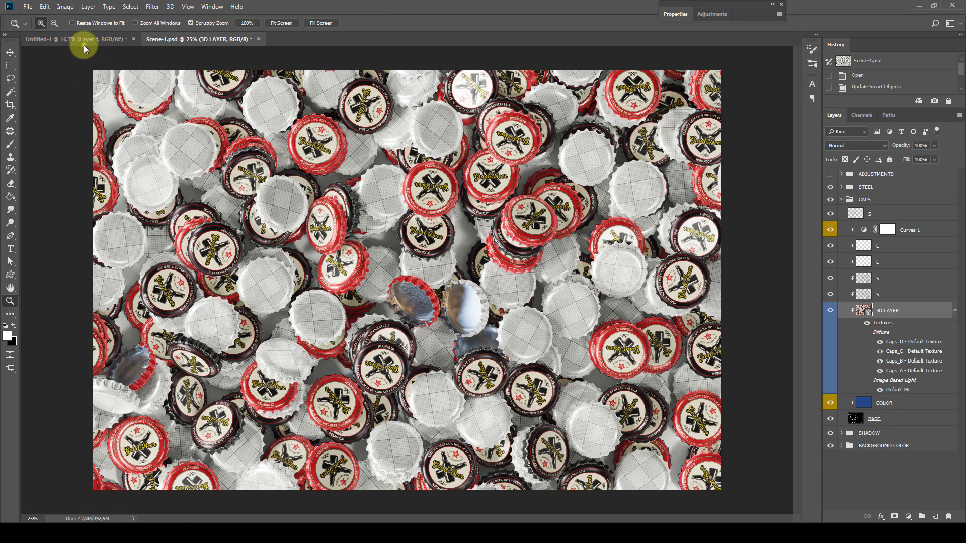
Step: Paste the blue BEER CAP design into the Caps_B texture
click(81, 41)
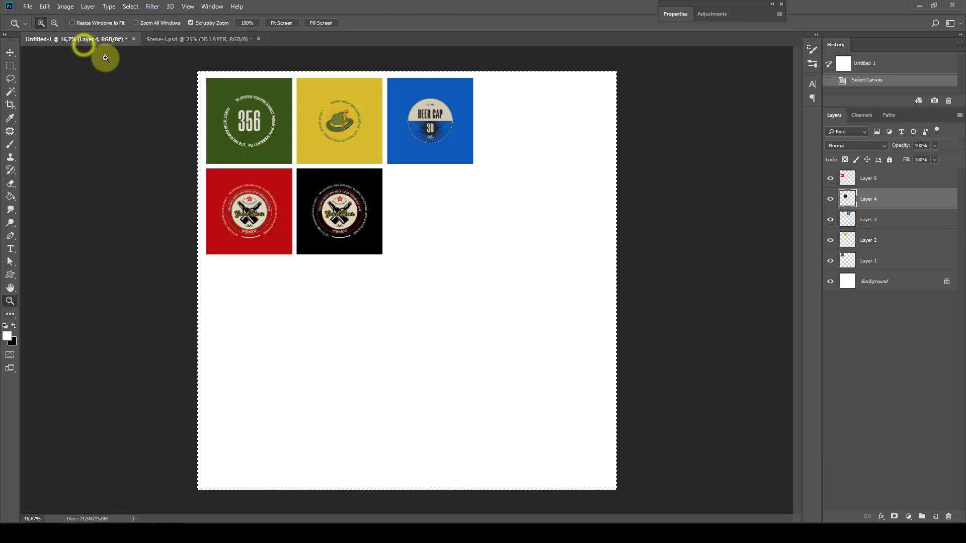
click(900, 221)
click(225, 39)
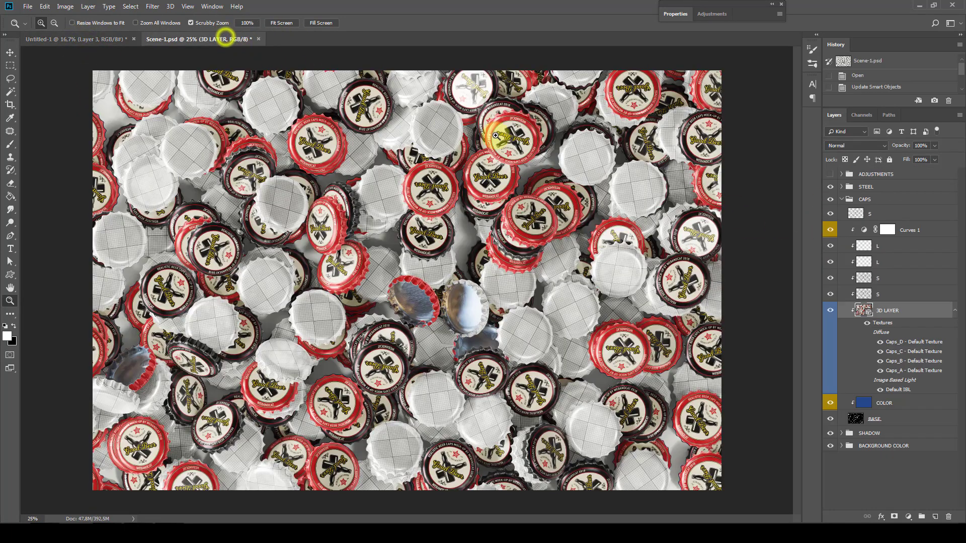
double_click(890, 361)
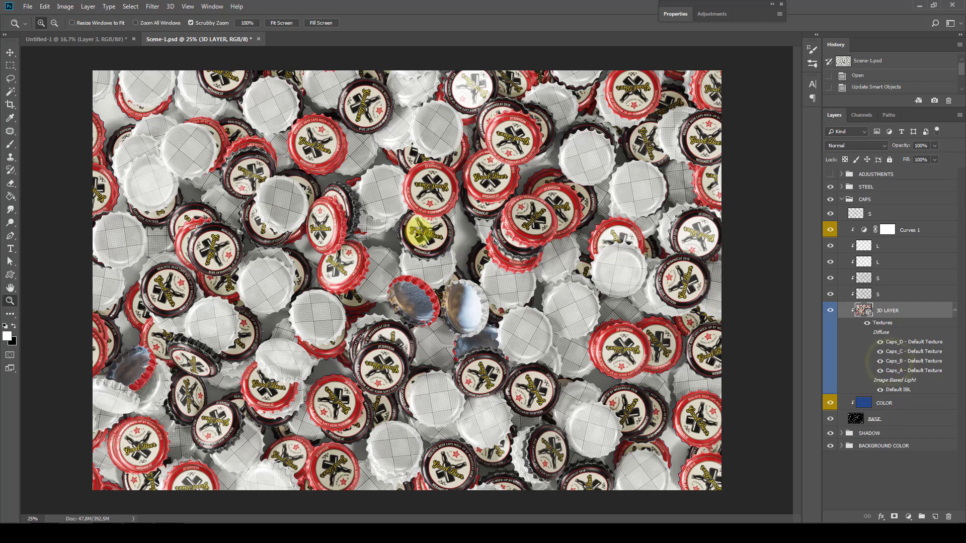
key(ctrl+v)
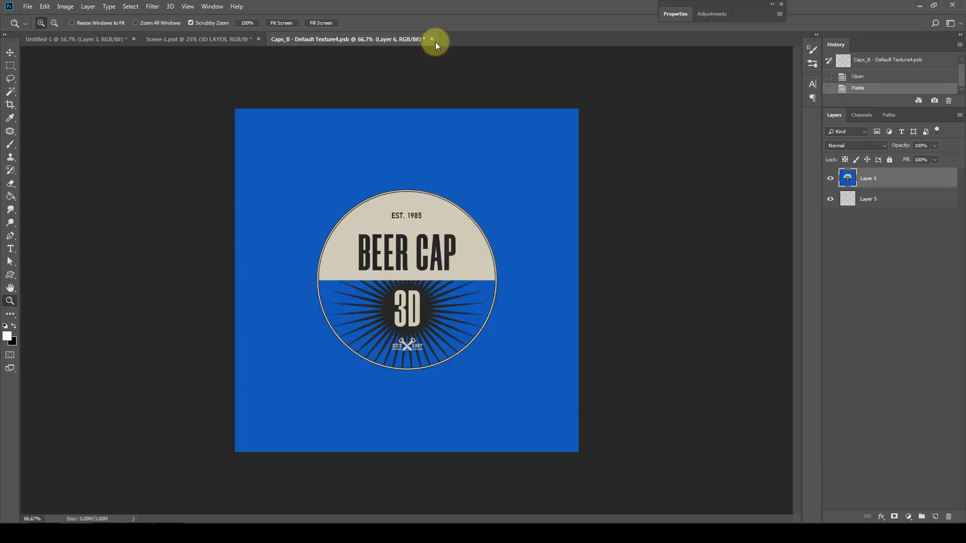
Step: Save Caps_B, then paste the yellow hat design into Caps_A and save it
click(431, 39)
click(439, 197)
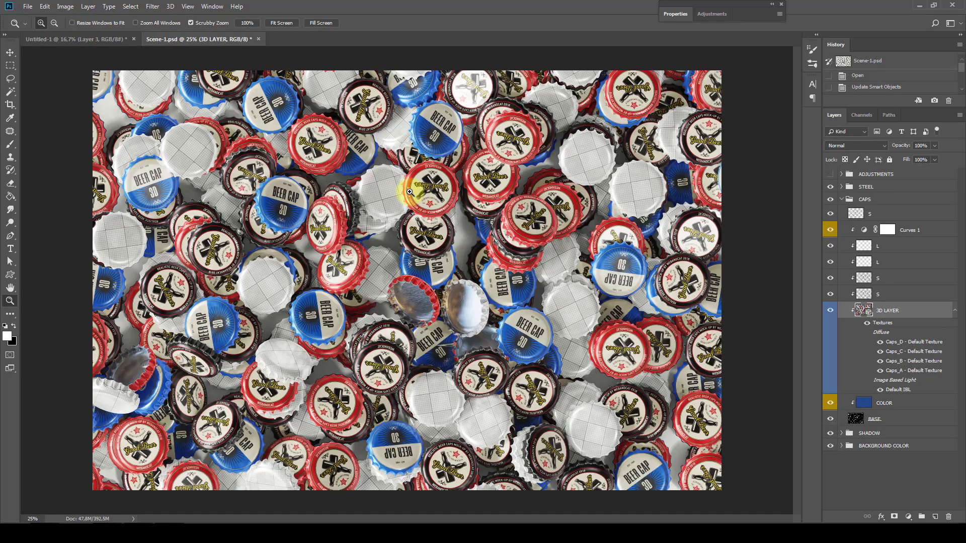
click(118, 40)
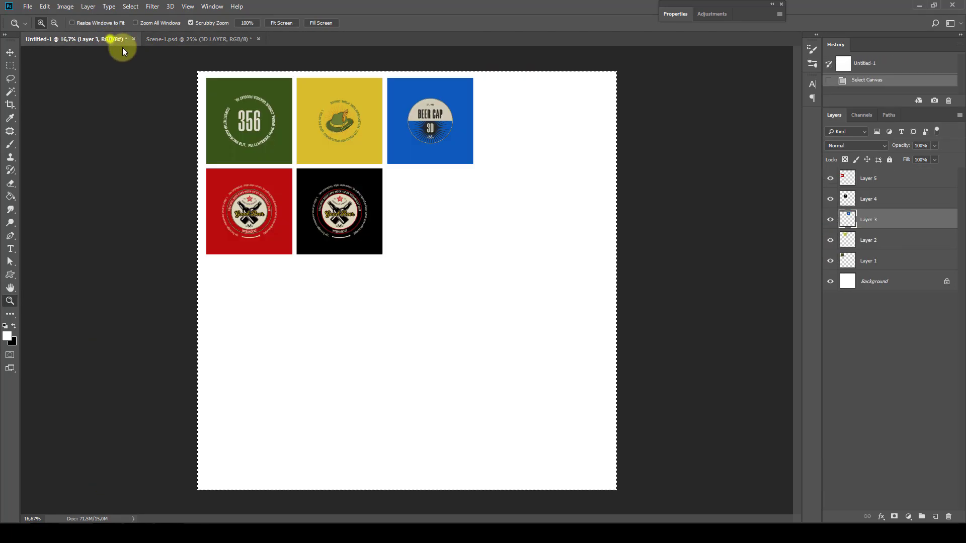
click(869, 241)
click(234, 40)
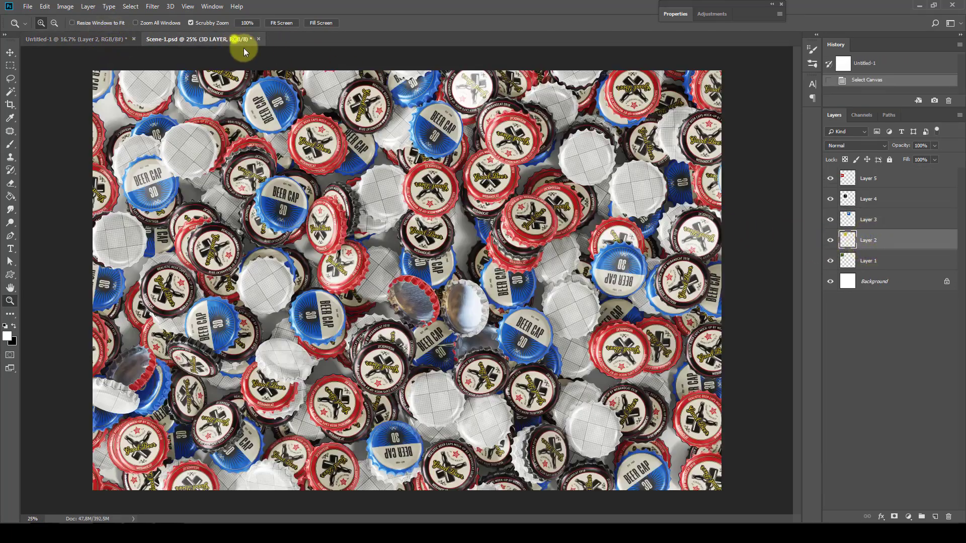
double_click(896, 374)
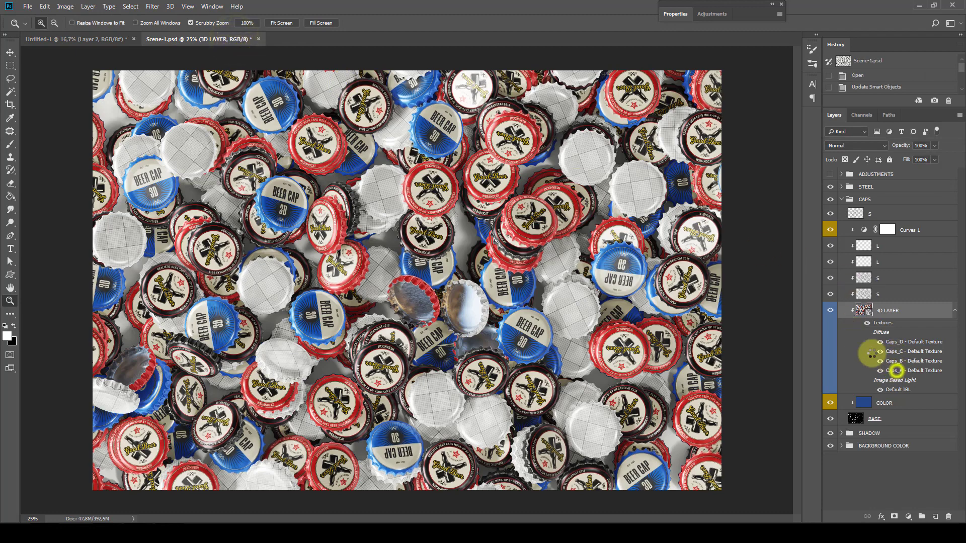
key(ctrl+v)
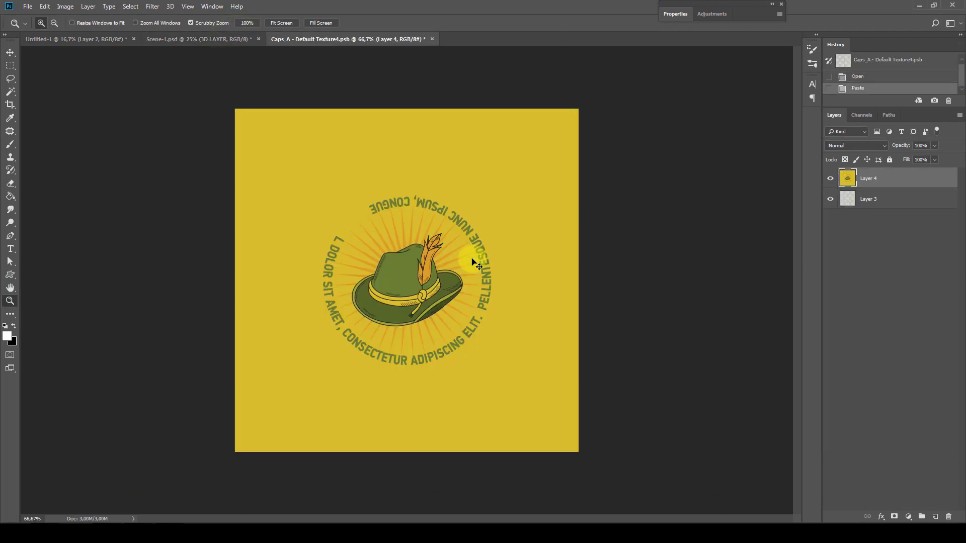
click(431, 39)
click(442, 200)
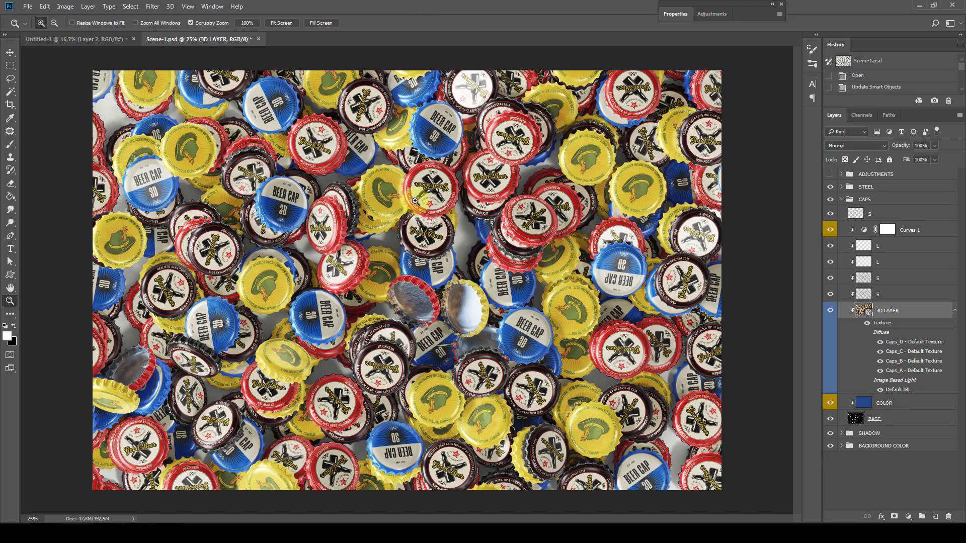
Step: Check the label sheet, return to Scene-1, and reopen the Caps_A texture
click(102, 38)
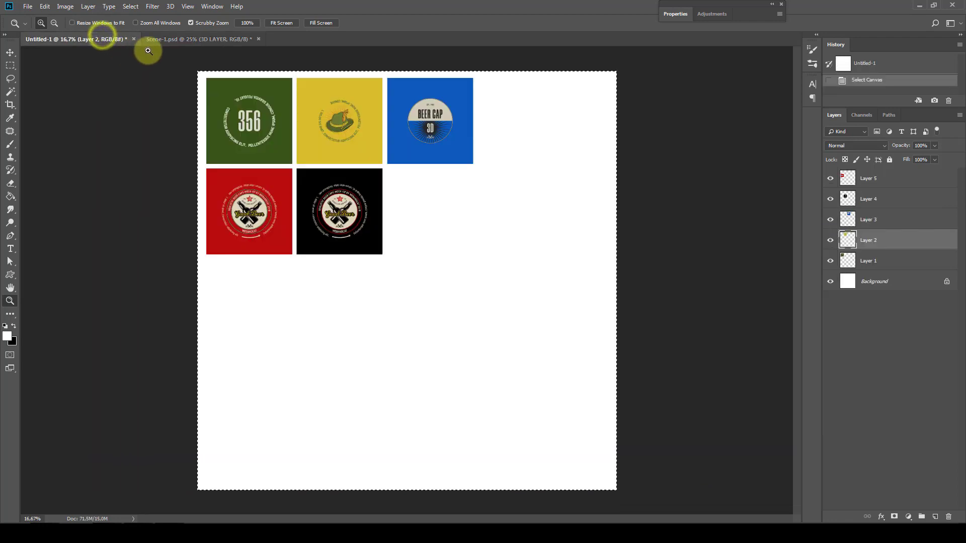
click(194, 39)
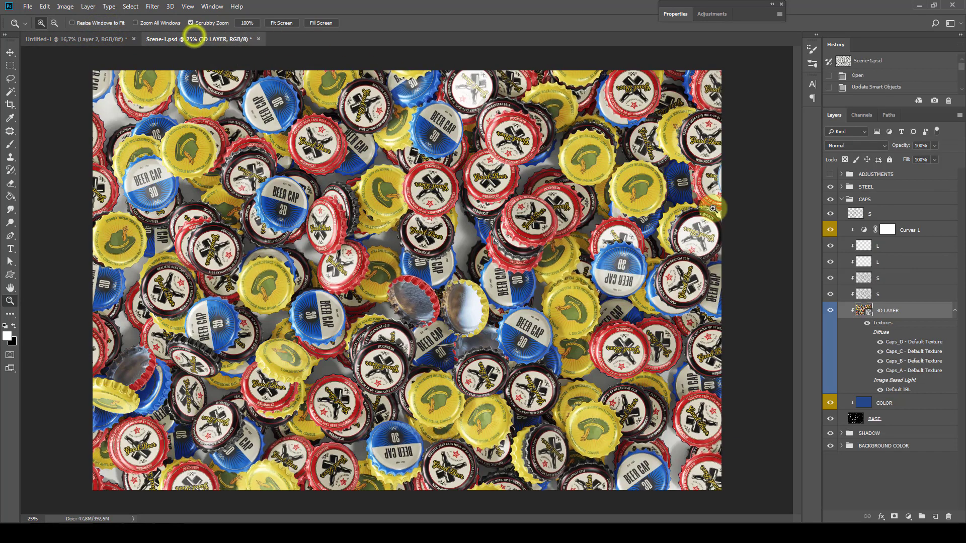
double_click(889, 369)
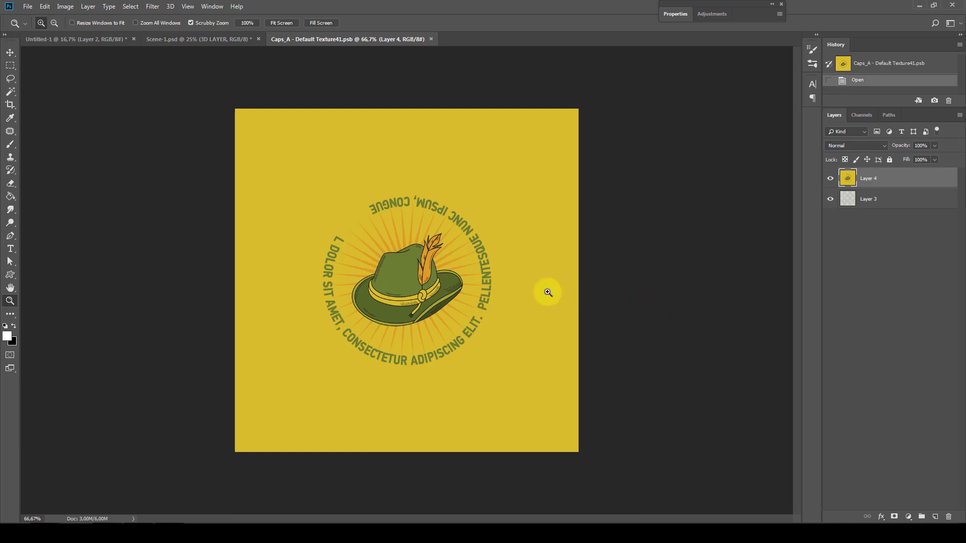
Step: Darken the Caps_A yellow hat texture with Levels, moving the black input slider right, then save it
click(66, 6)
mouse_move(80, 33)
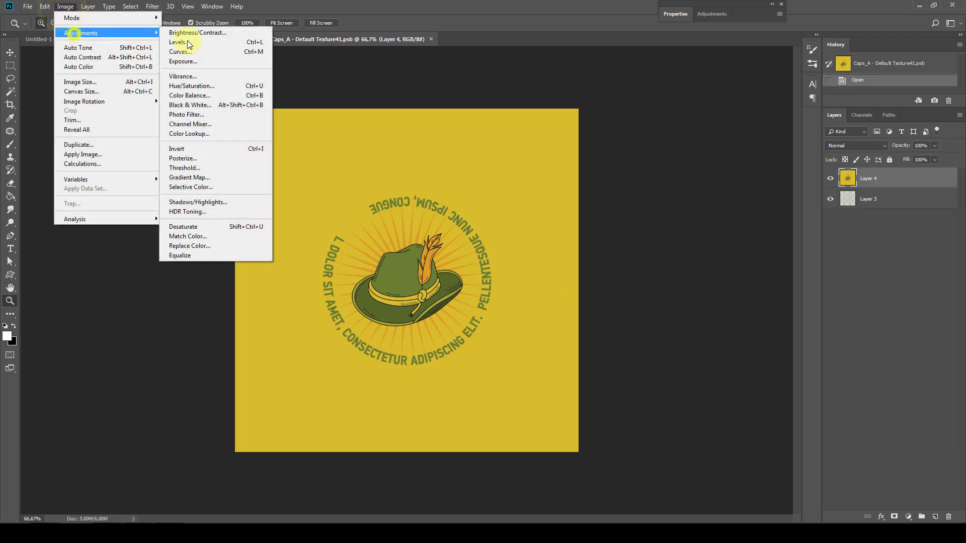
click(190, 43)
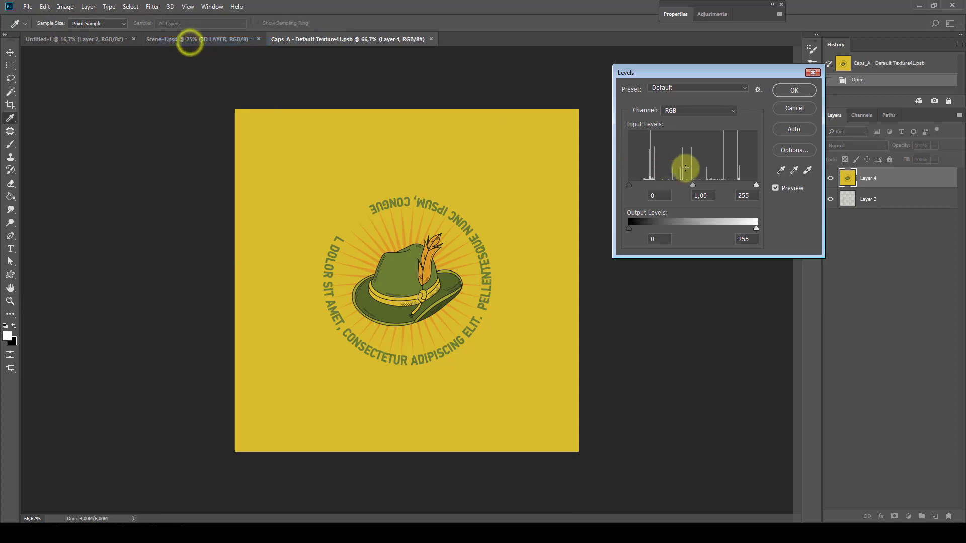
drag(629, 184, 715, 184)
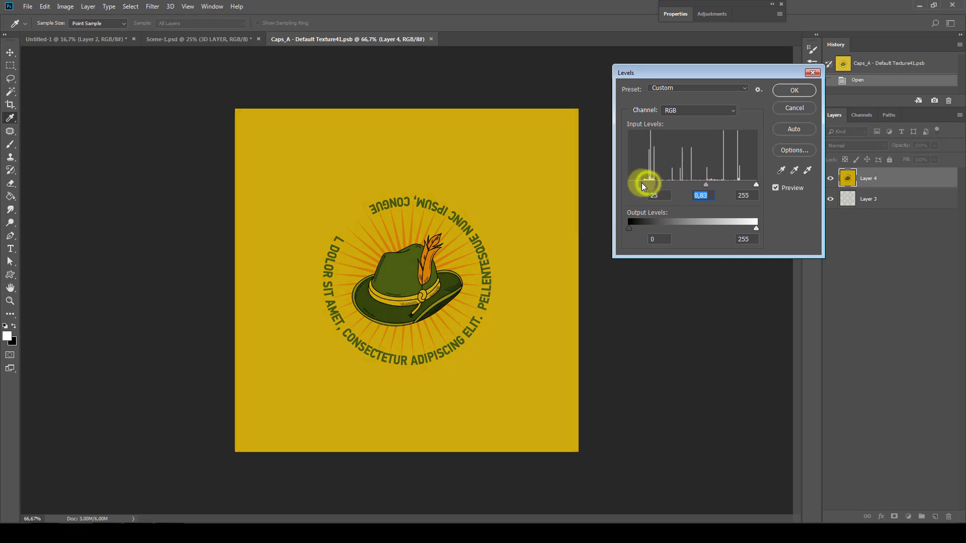
click(794, 90)
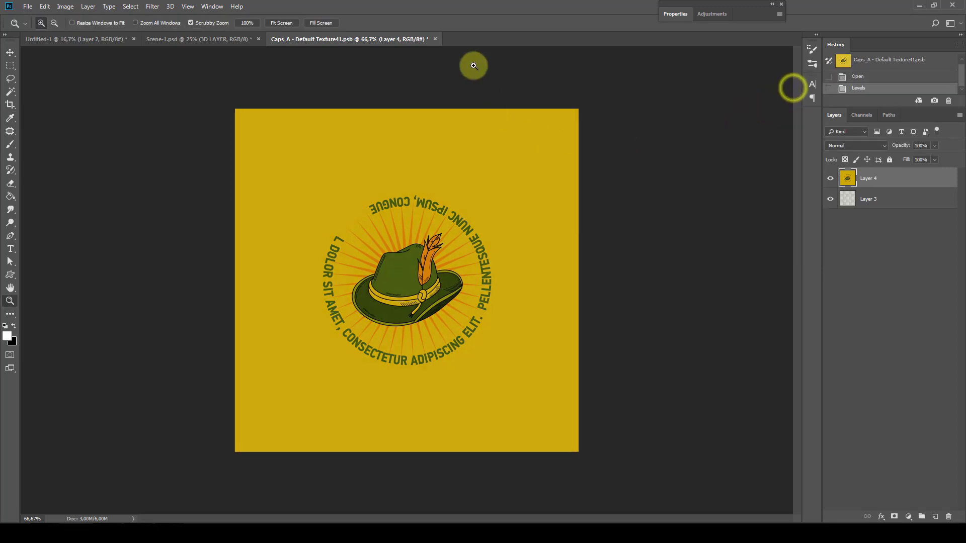
click(435, 39)
click(430, 198)
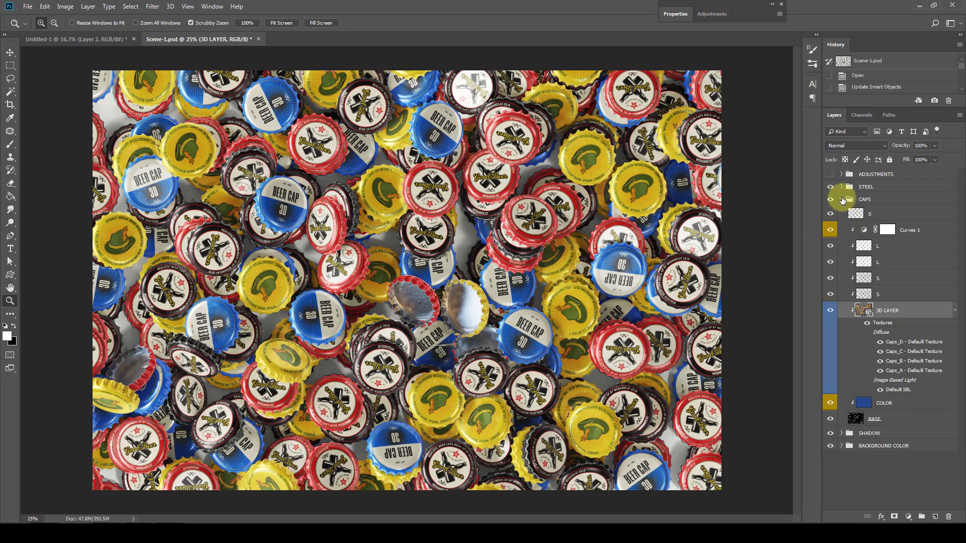
Step: Collapse CAPS and turn on the ADJUSTMENTS group and VIGNETTE EFFECT
click(843, 200)
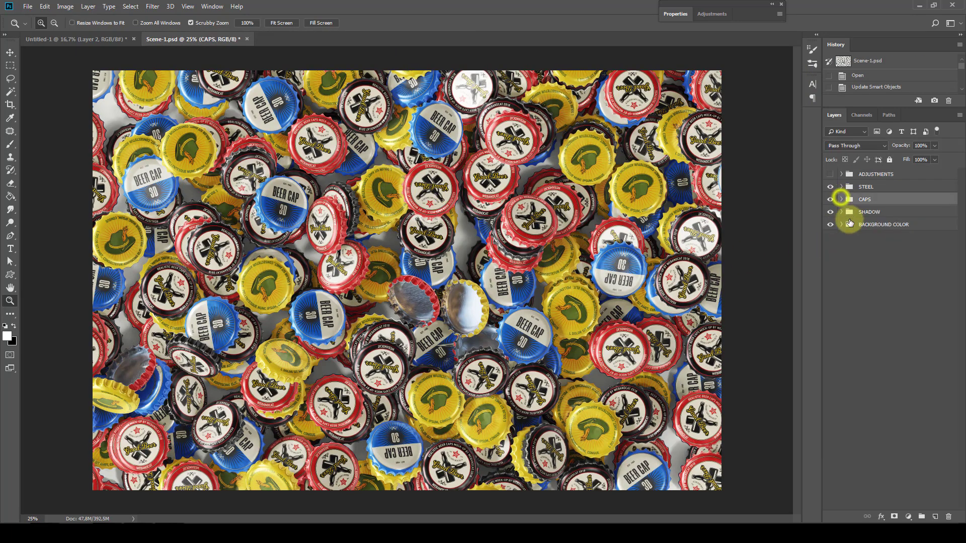
click(829, 174)
click(841, 174)
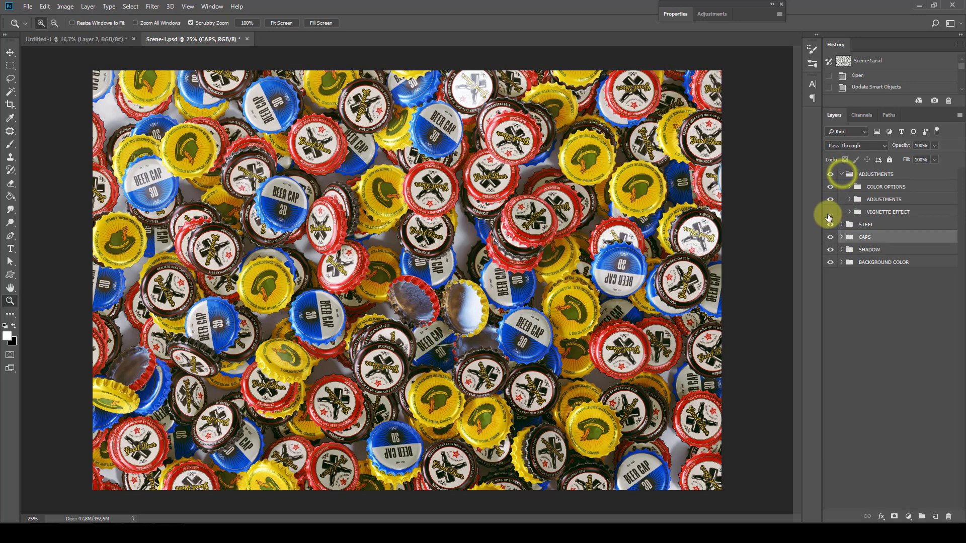
click(829, 214)
Step: Fill the BACKGROUND COLOR group's COLOR layer with blue using the Paint Bucket
click(841, 262)
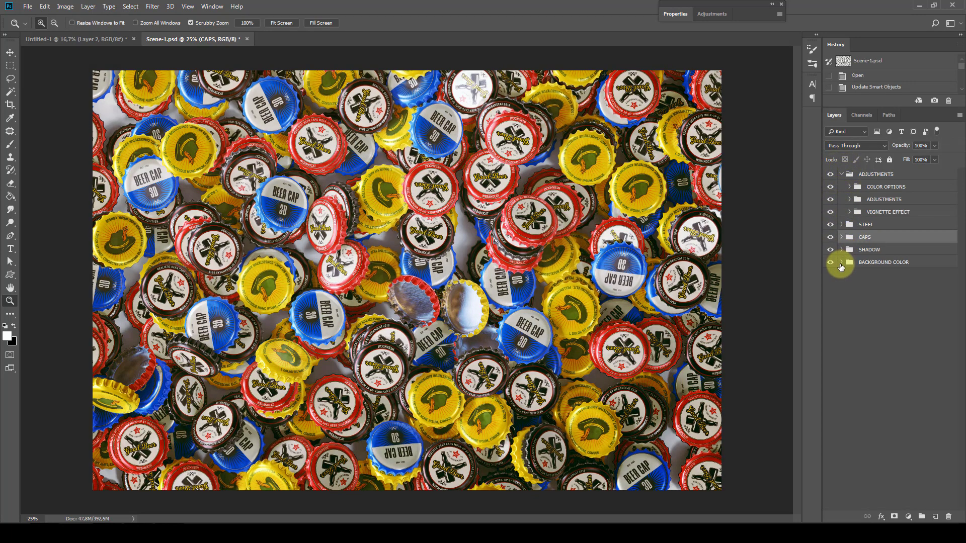
click(855, 292)
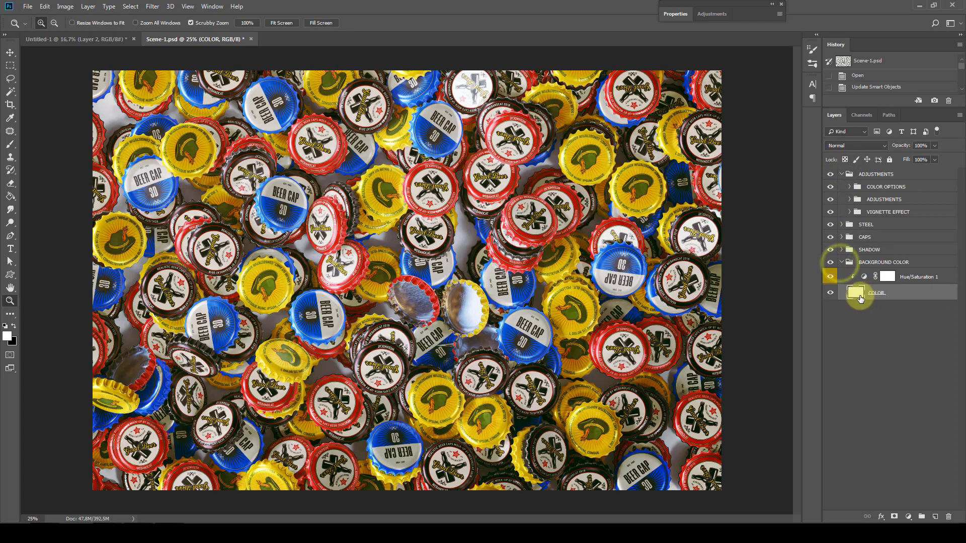
click(10, 196)
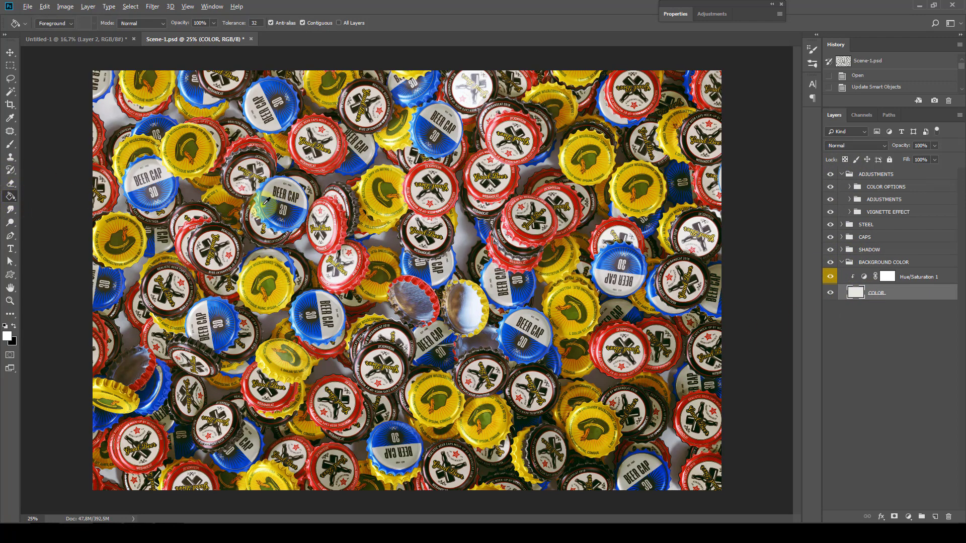
click(282, 206)
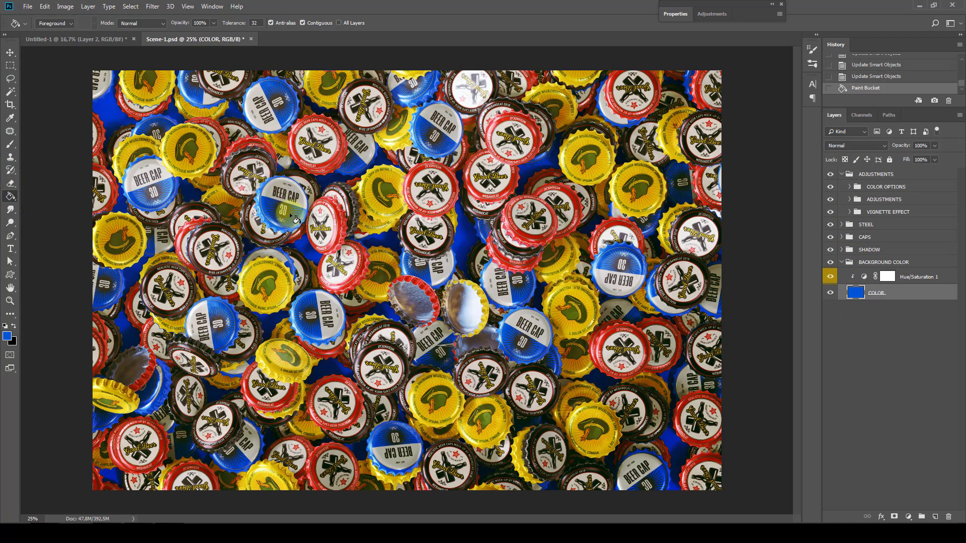
click(10, 65)
click(841, 262)
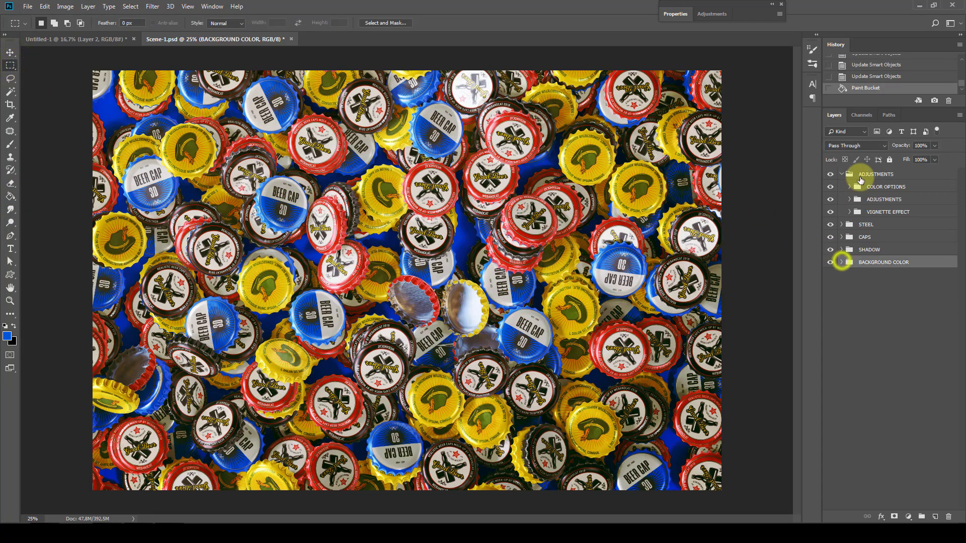
click(843, 174)
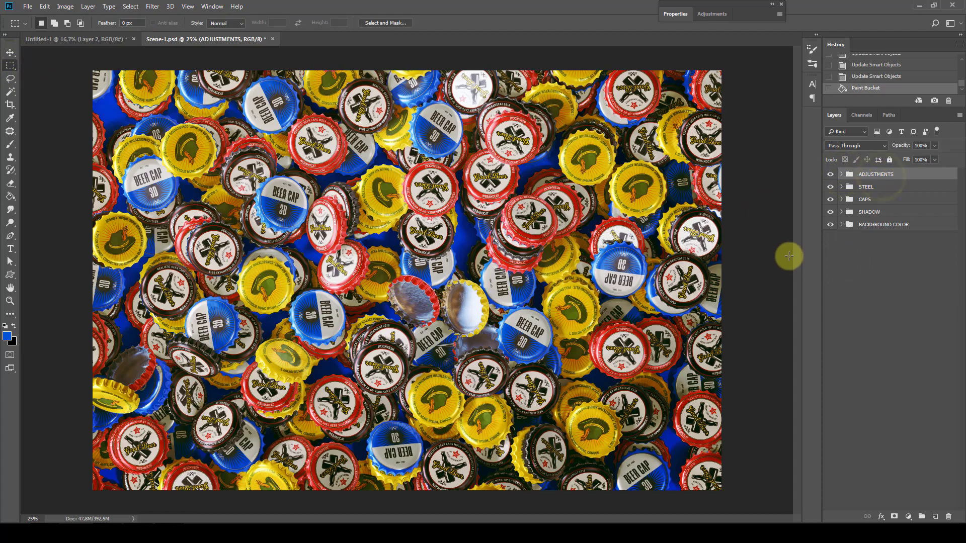
Step: Zoom in and pan across the cap pile to inspect the label details
click(10, 301)
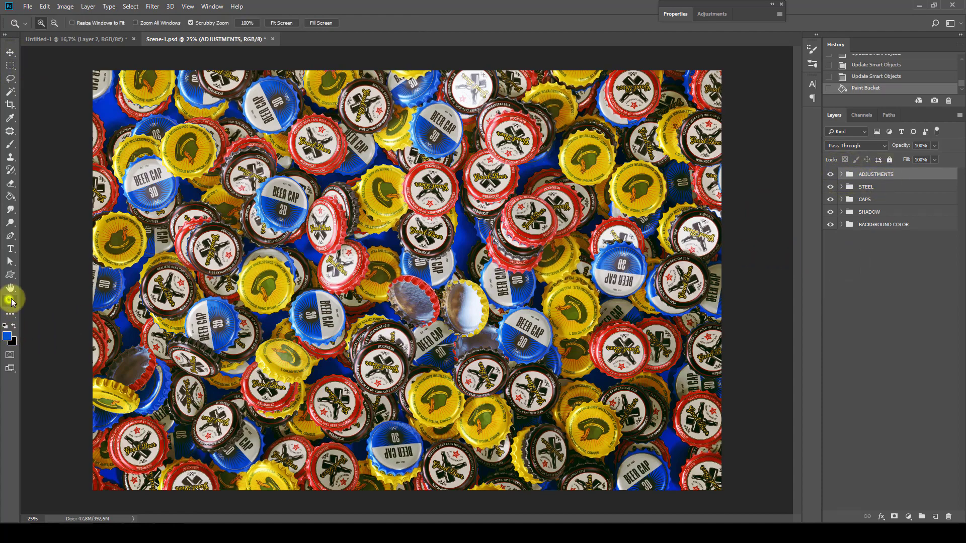
click(482, 216)
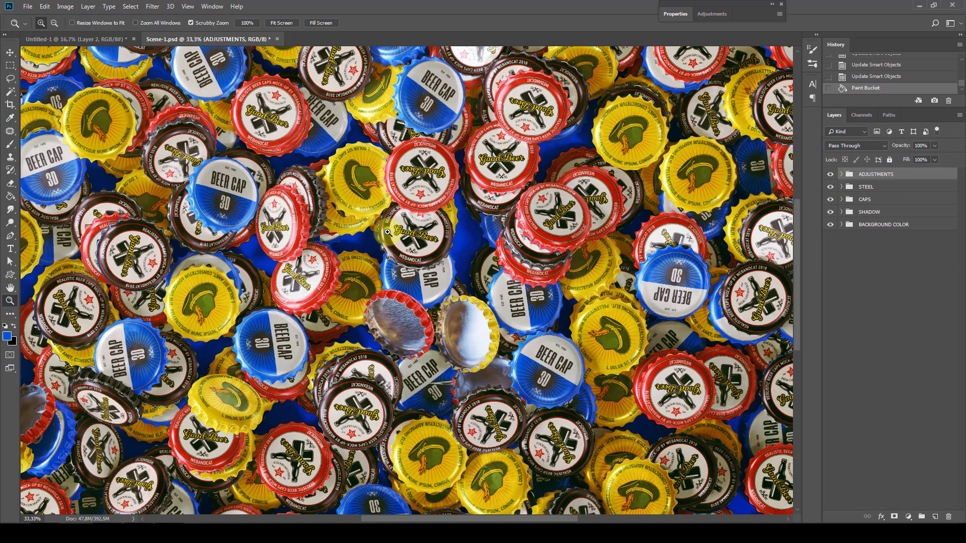
click(391, 220)
mouse_move(392, 220)
mouse_down()
mouse_move(628, 337)
mouse_move(522, 205)
mouse_up()
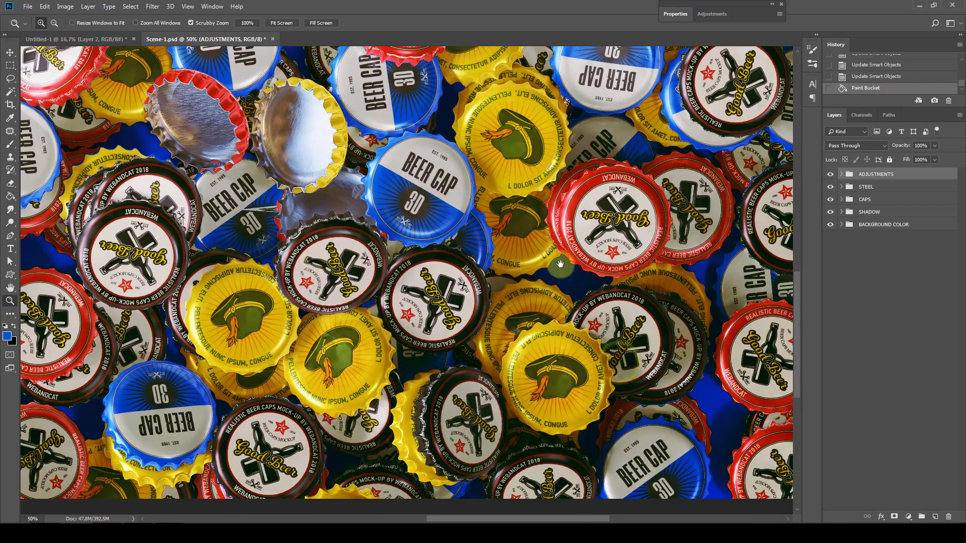
mouse_move(645, 271)
mouse_down()
mouse_move(429, 365)
mouse_move(388, 277)
mouse_up()
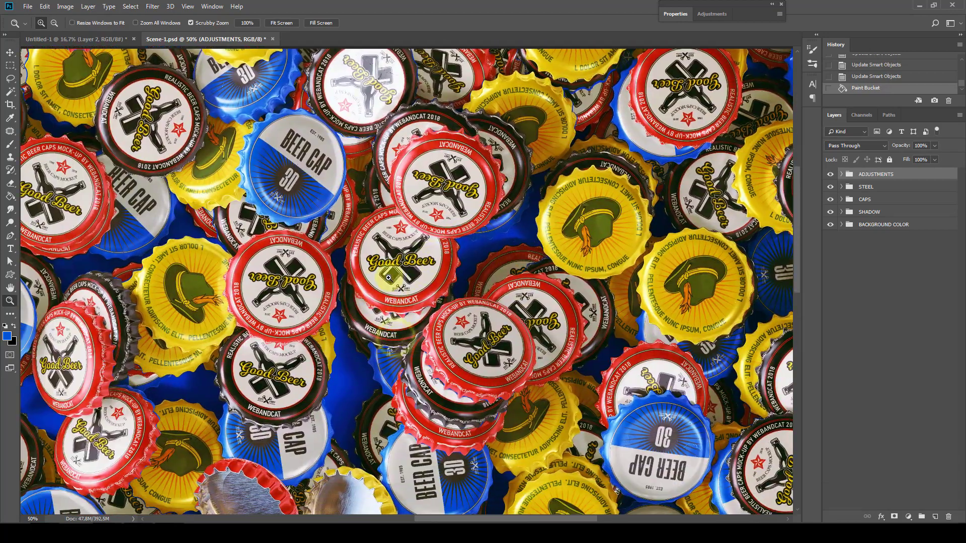
Step: Zoom back out over the caps and close the Scene-1.psd document
right_click(388, 277)
click(402, 327)
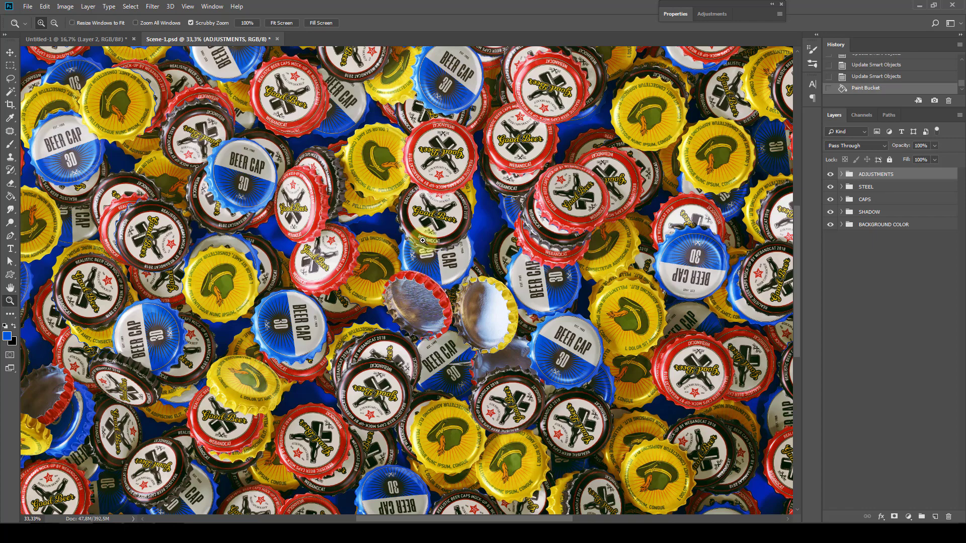
click(11, 65)
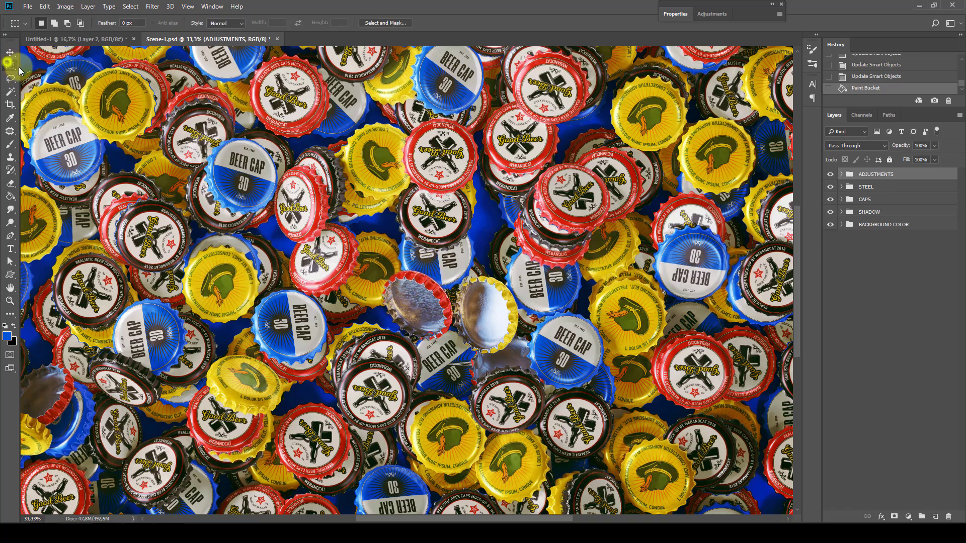
click(277, 39)
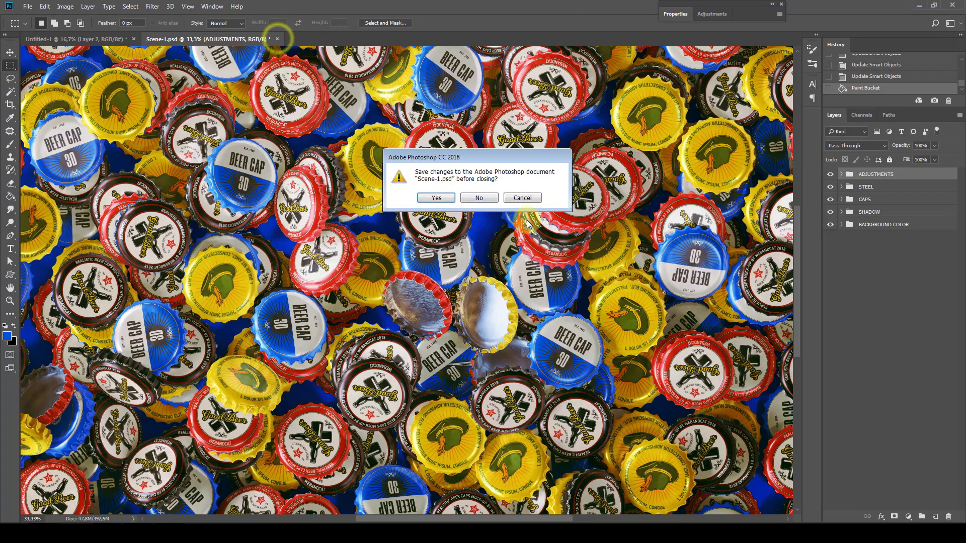